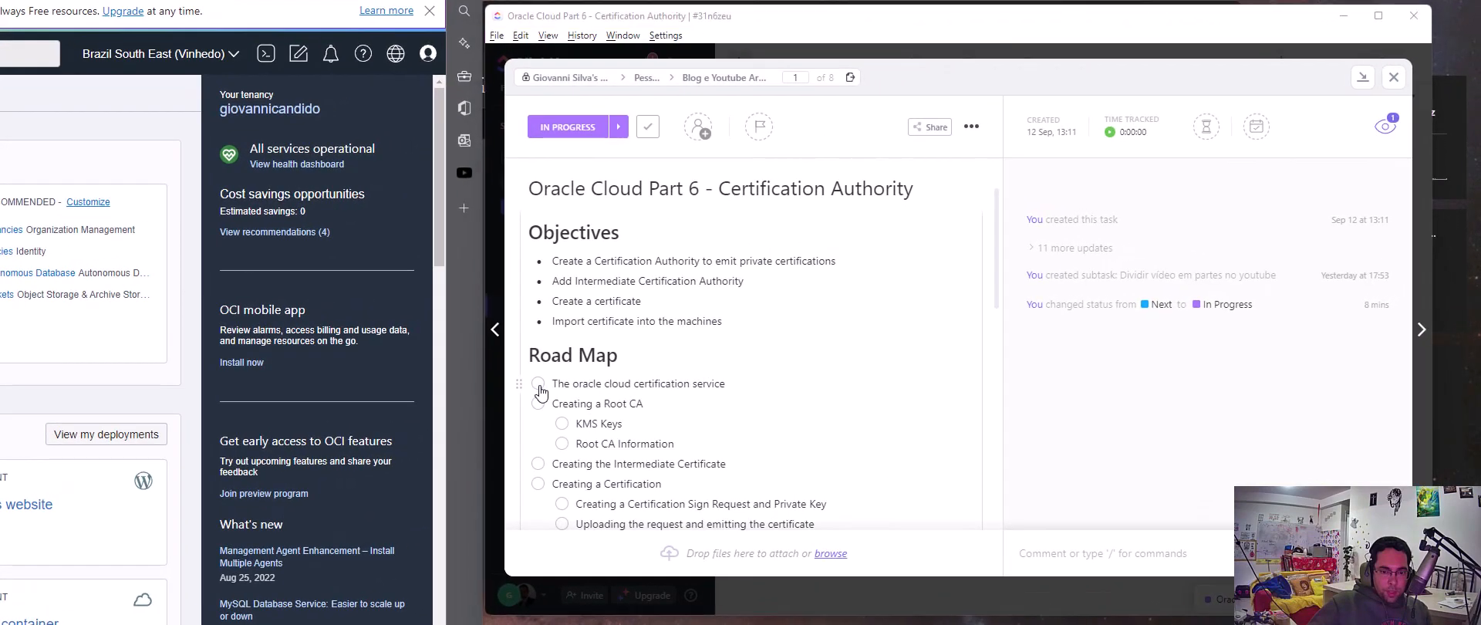
Mark the roadmap item about the Oracle Cloud certification service as done and open the Certificates overview in Identity & Security
left_click(539, 384)
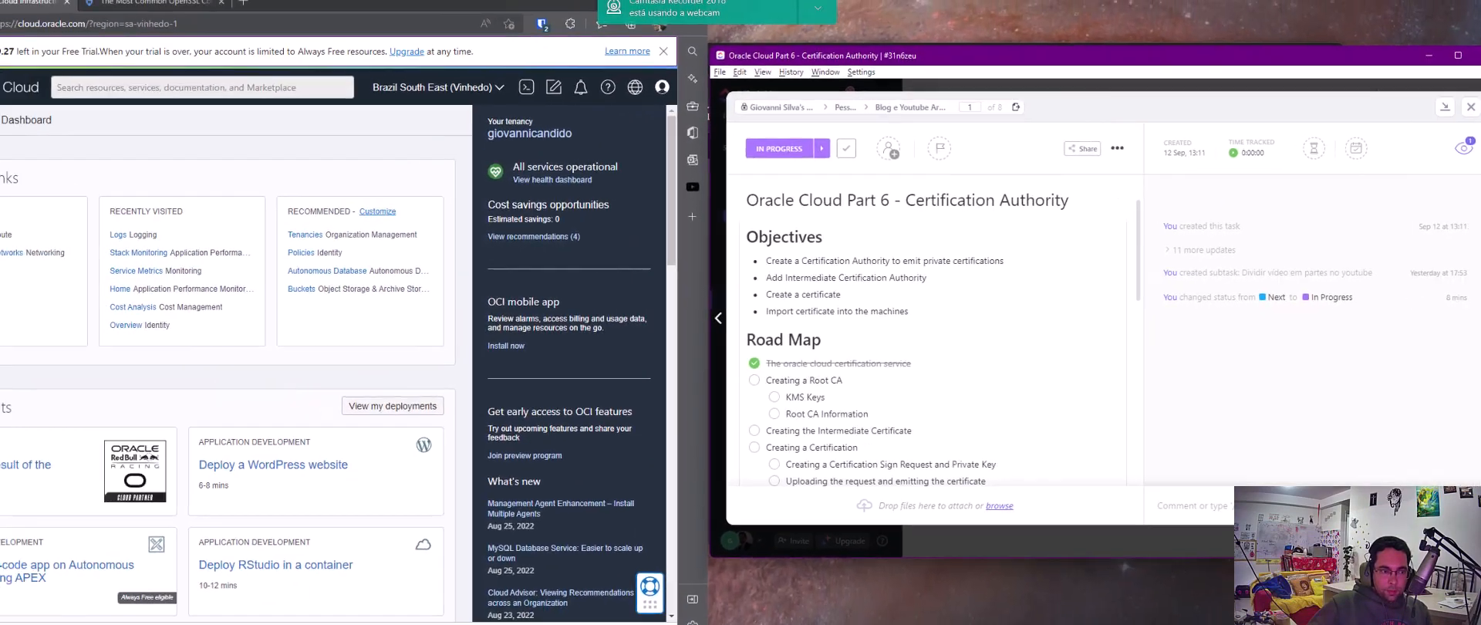
left_click(15, 97)
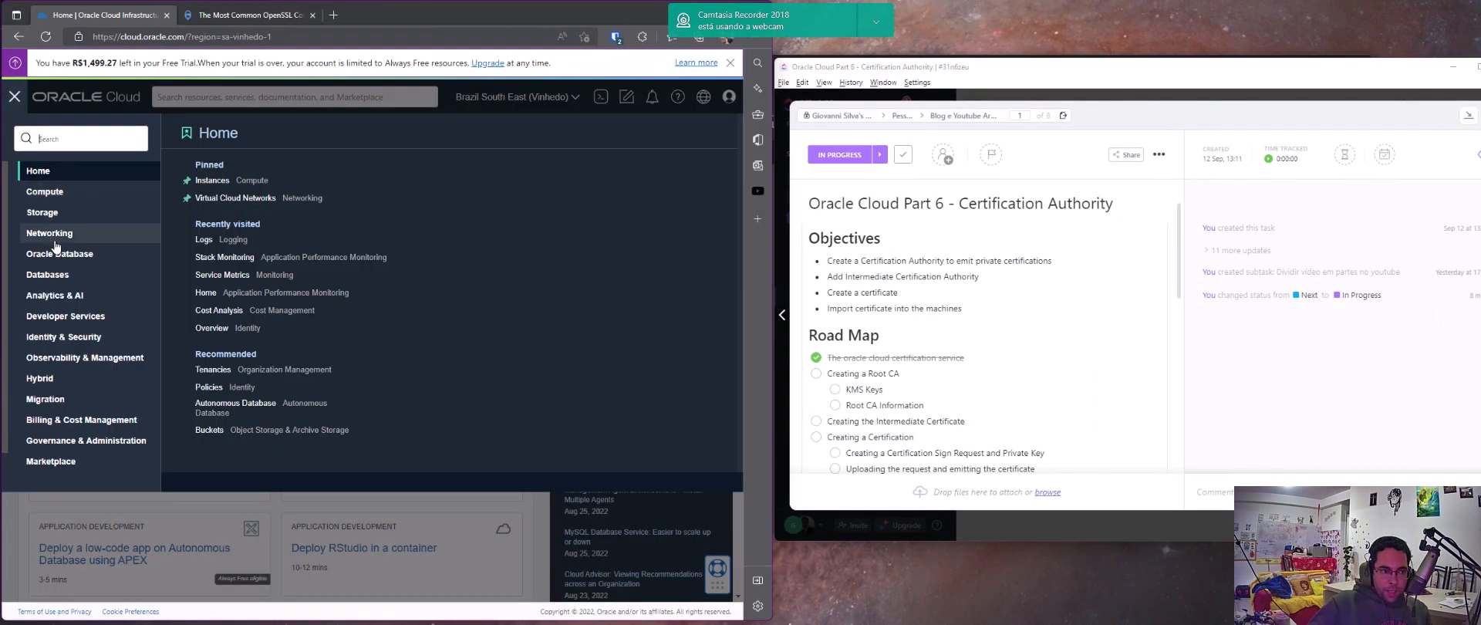
left_click(72, 337)
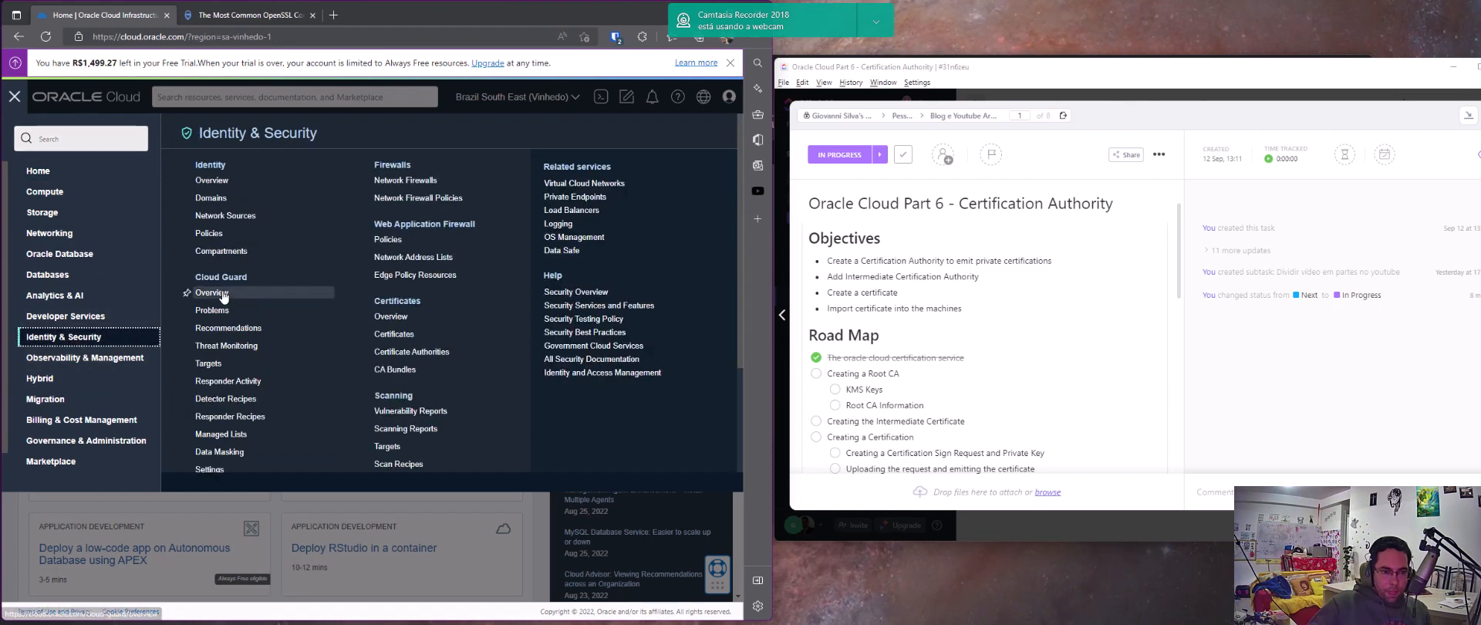
left_click(397, 317)
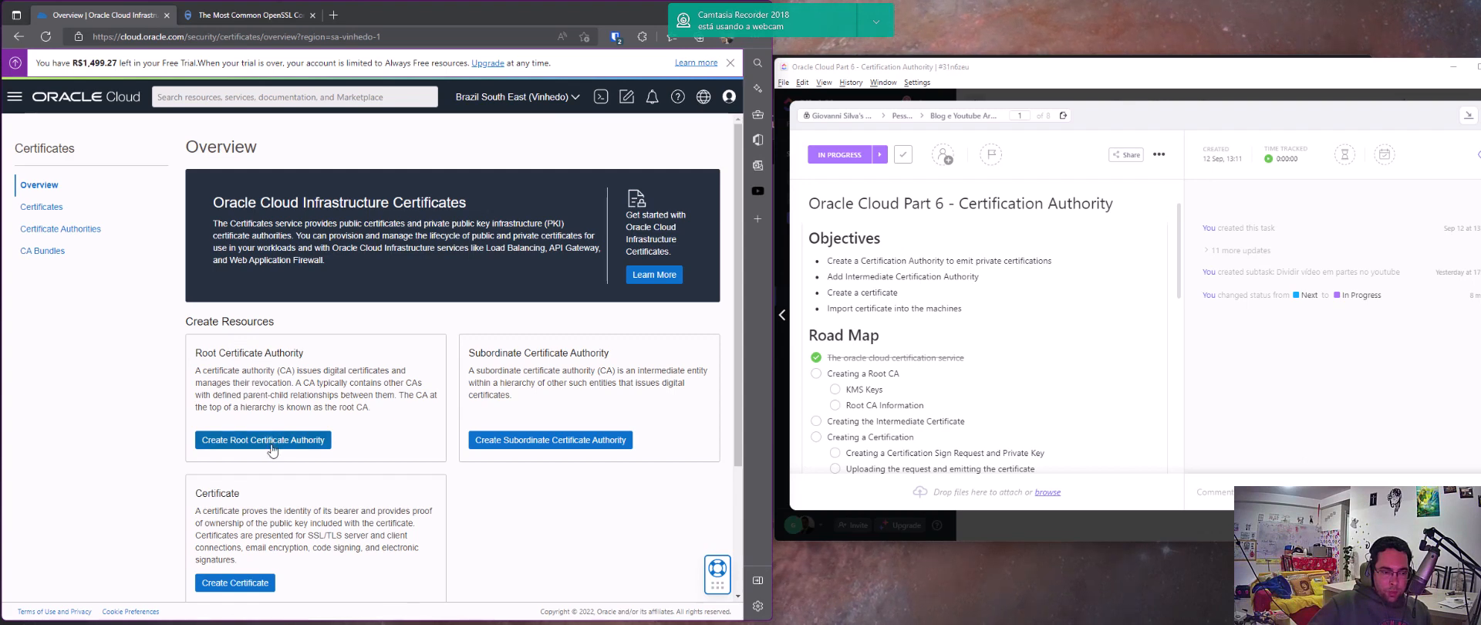
Review the create and import options on the Certificates overview, and open the list of certificate authorities
left_click(532, 443)
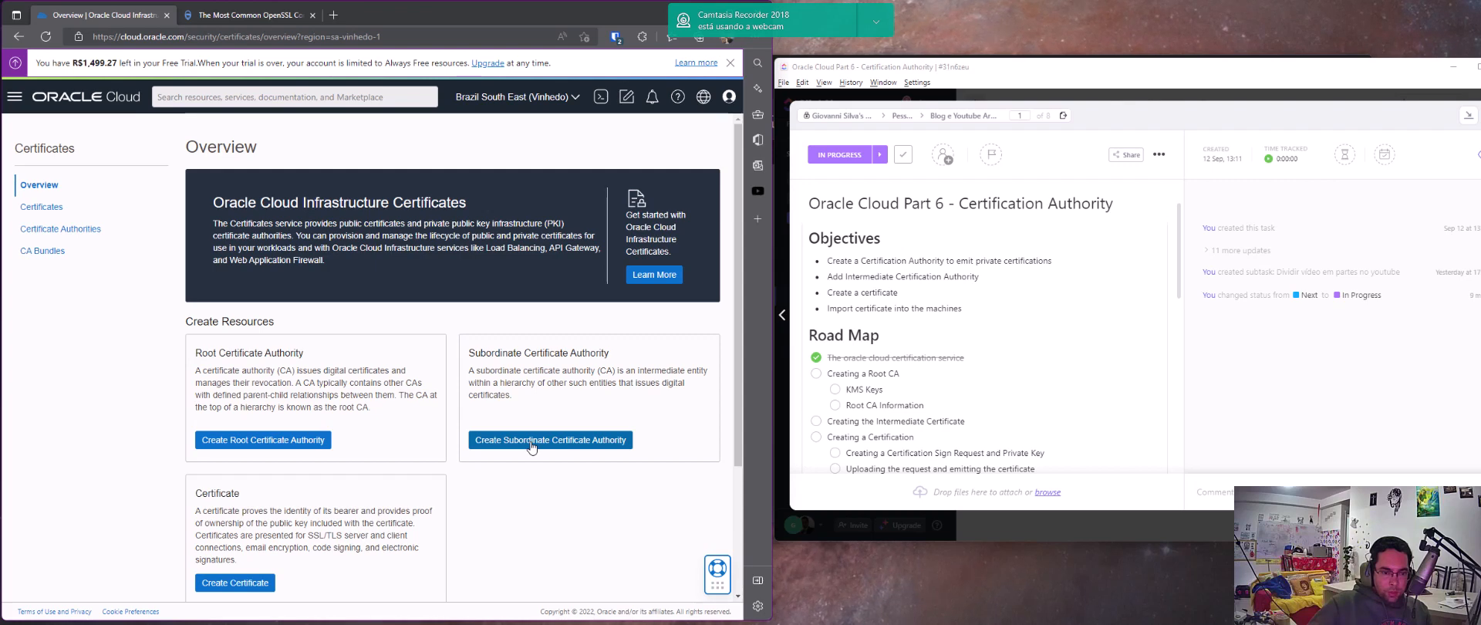
scroll(247, 538, "down", 2)
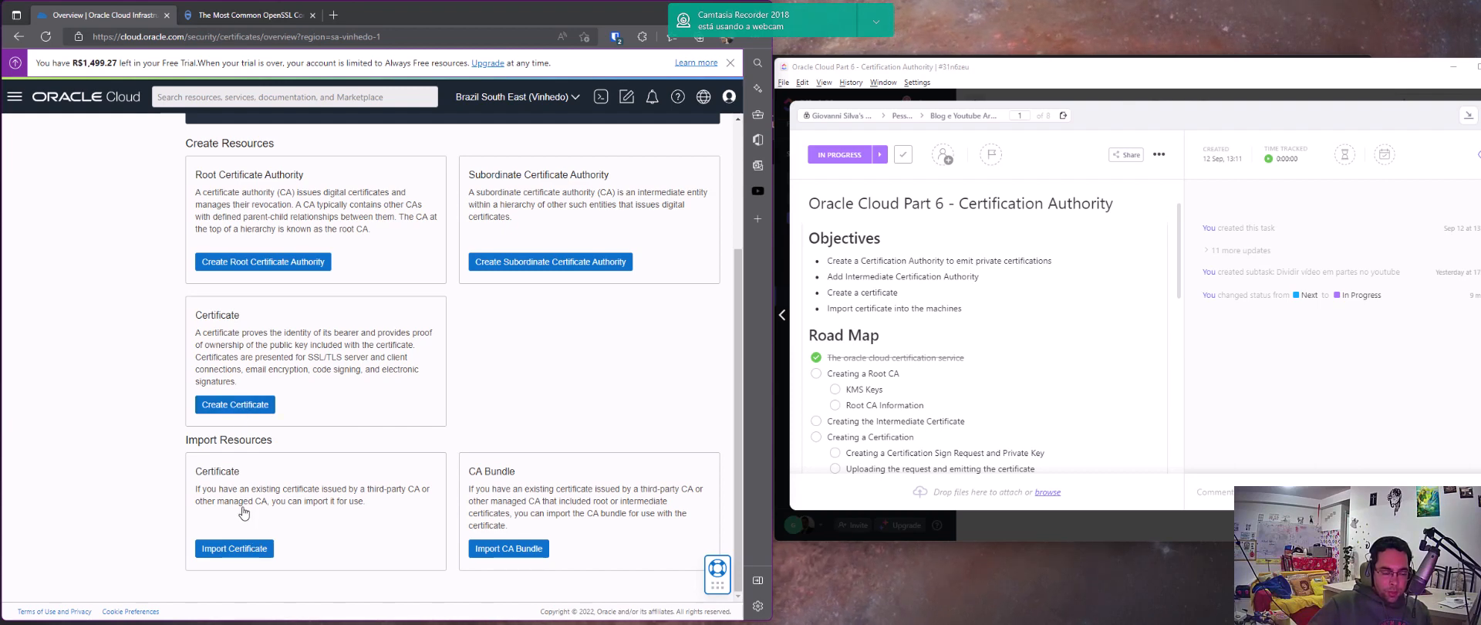
scroll(244, 512, "up", 3)
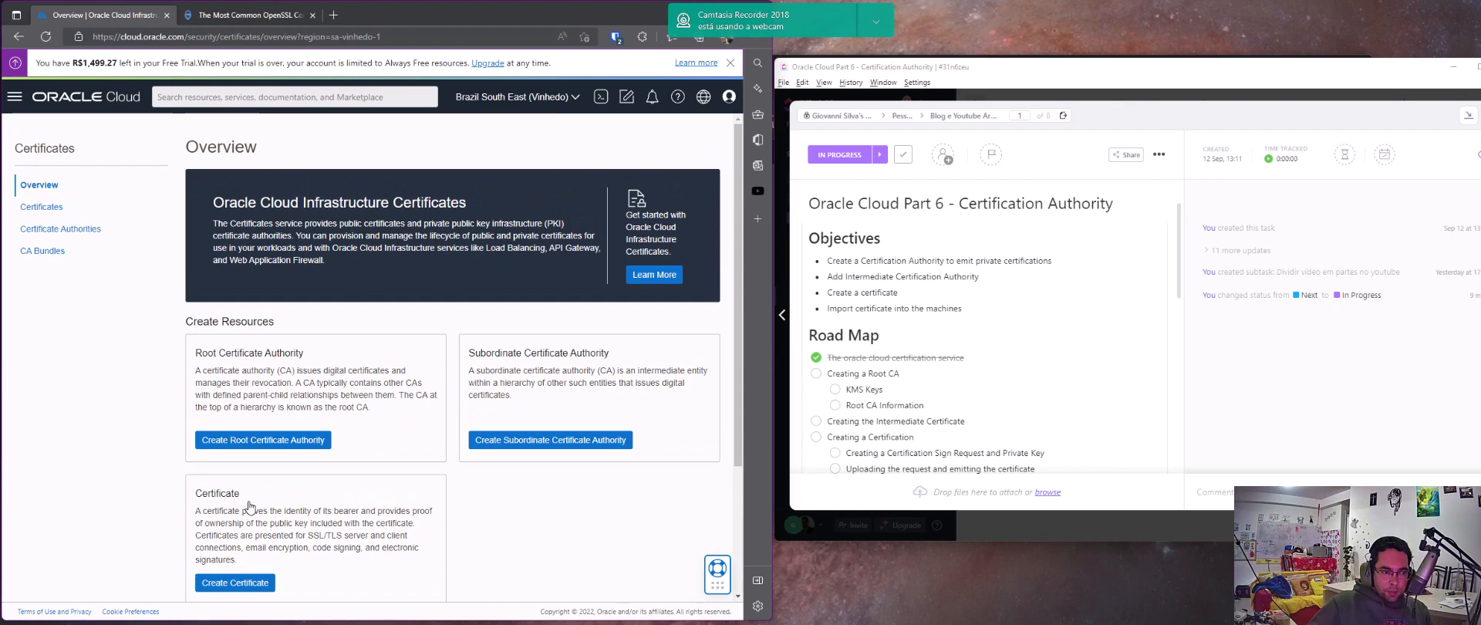
left_click(48, 230)
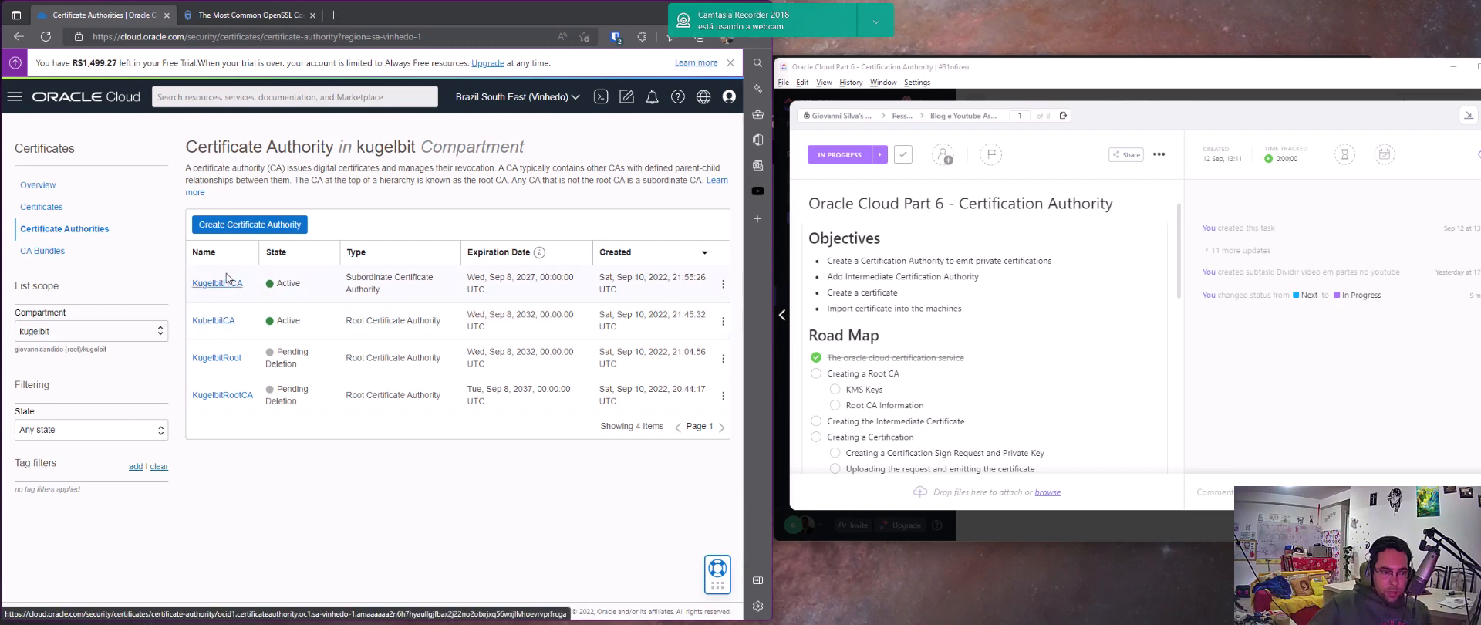
Start creating a root certificate authority in the kugelbit compartment, name it "Name" and continue to its subject information
left_click(249, 229)
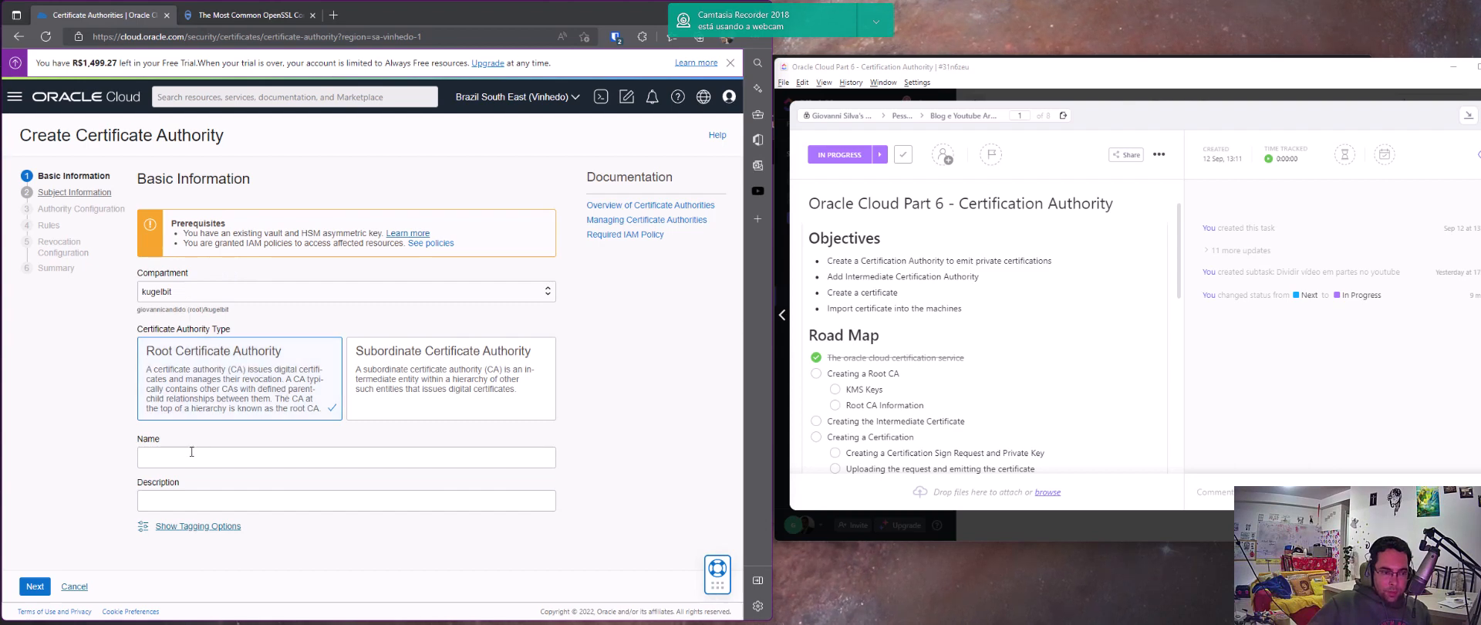
left_click(192, 452)
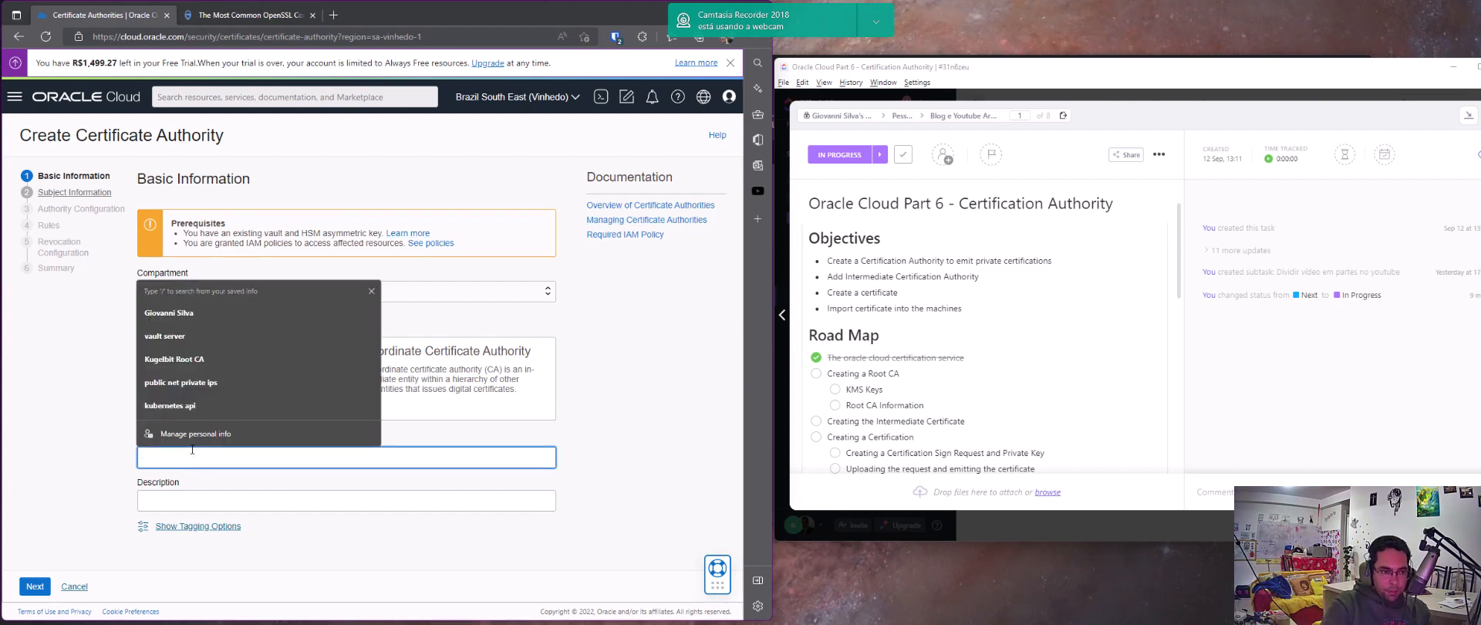
type("Name")
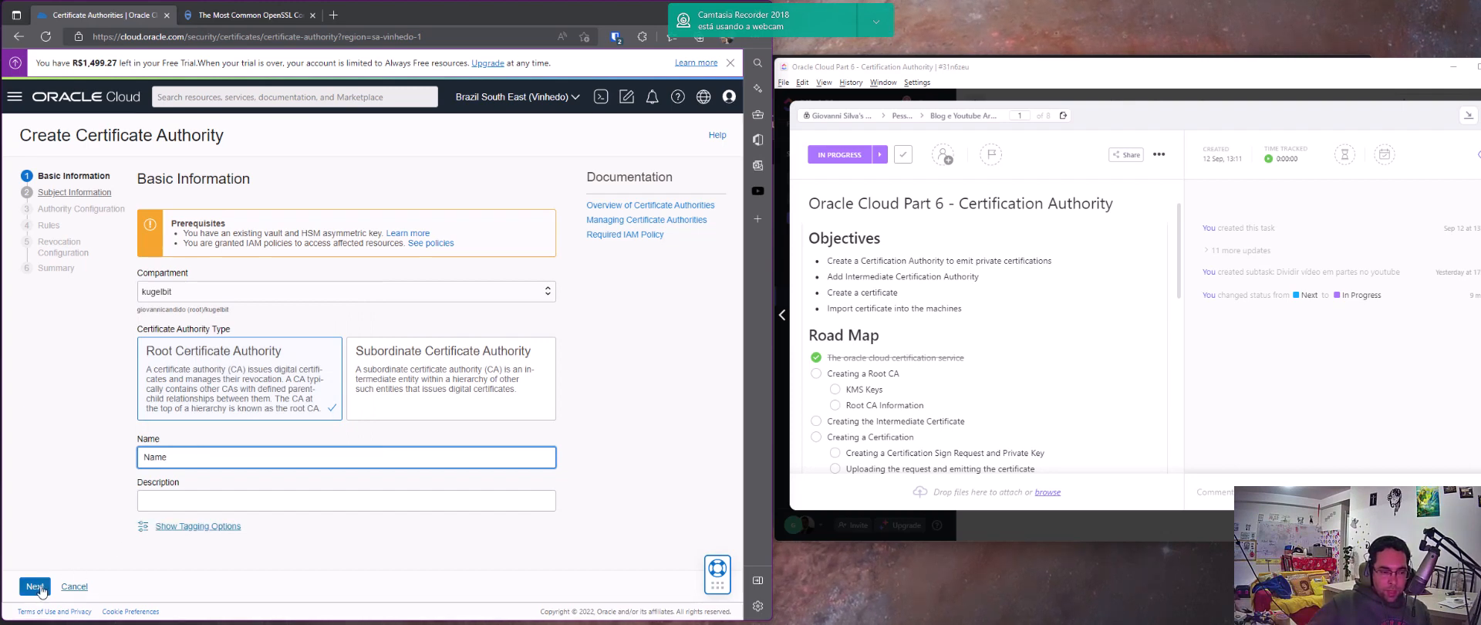
left_click(35, 587)
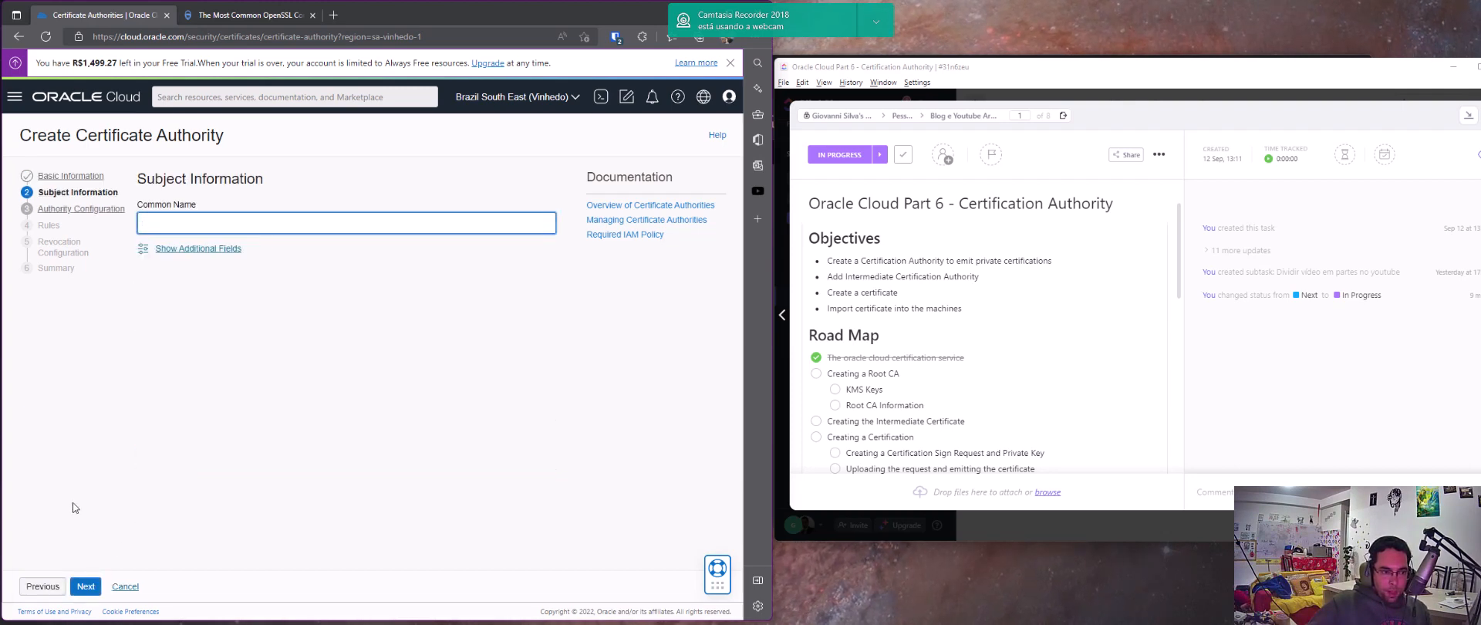
Set the common name of the certificate authority's subject to "Company Name"
left_click(166, 225)
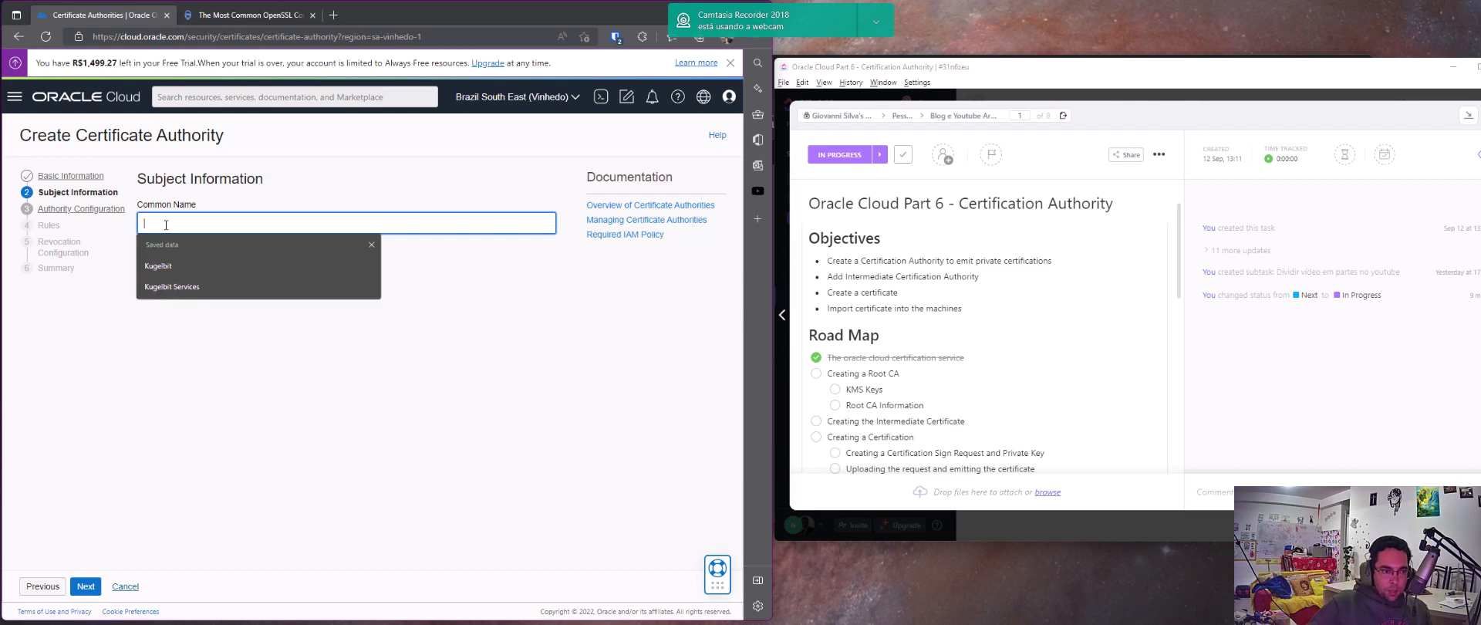
type("Compa")
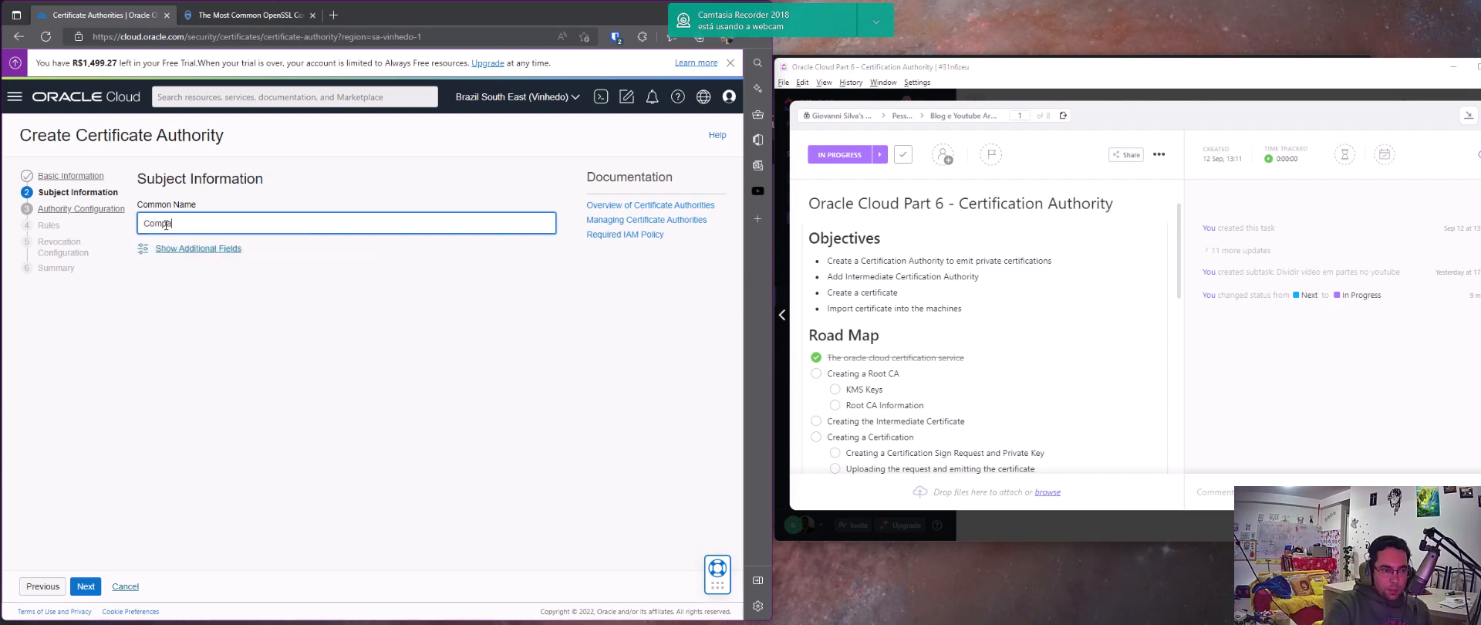
type("ny Name")
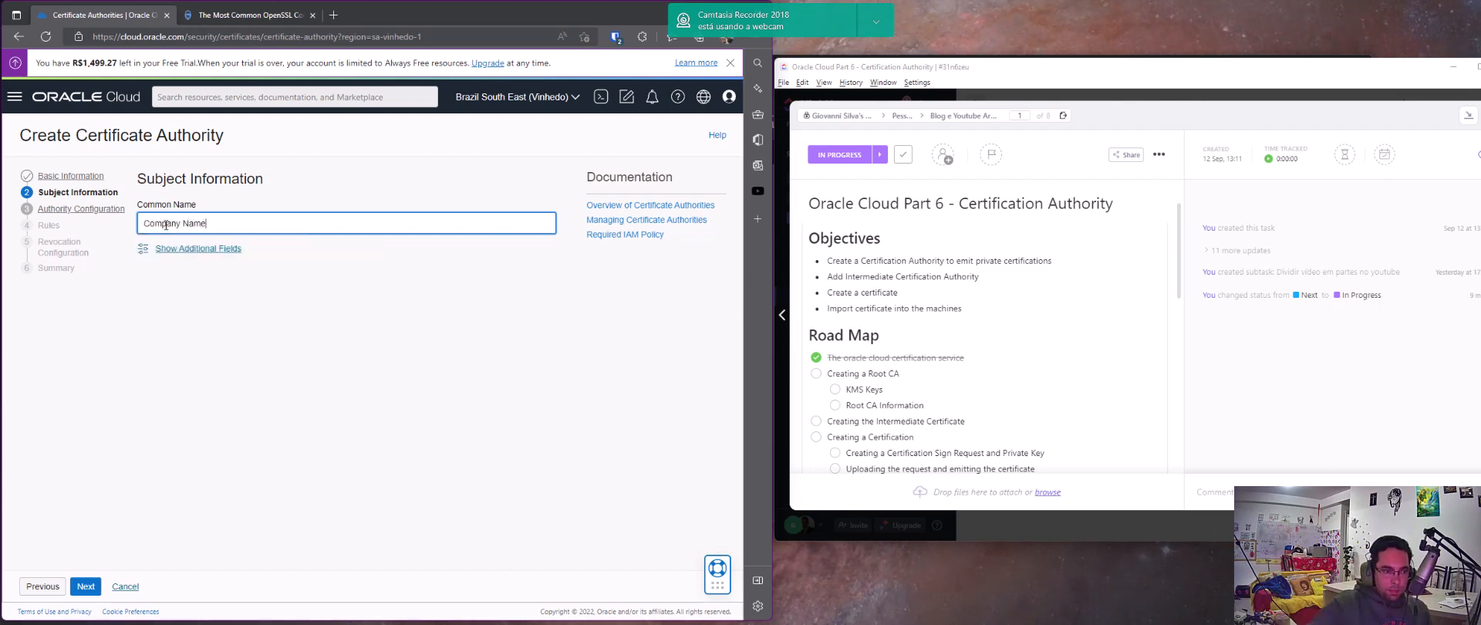
Show the additional subject fields and set the country to United States
left_click(169, 249)
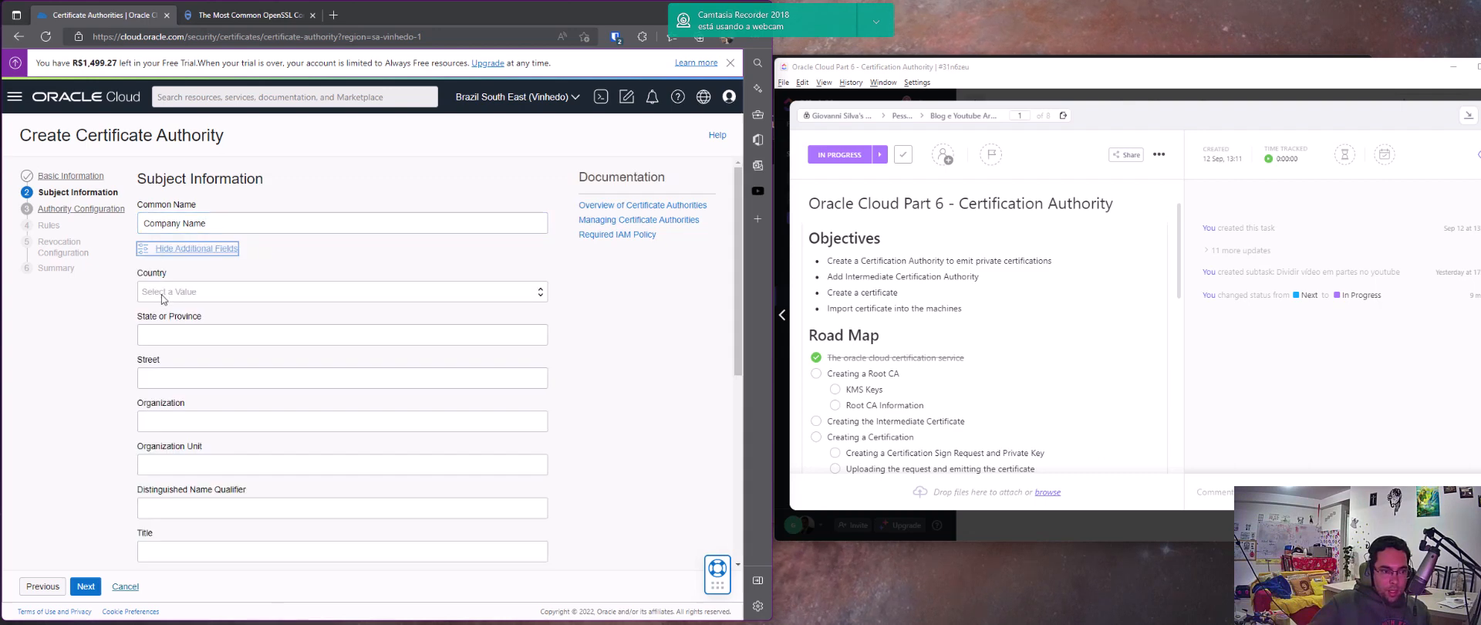
left_click(163, 293)
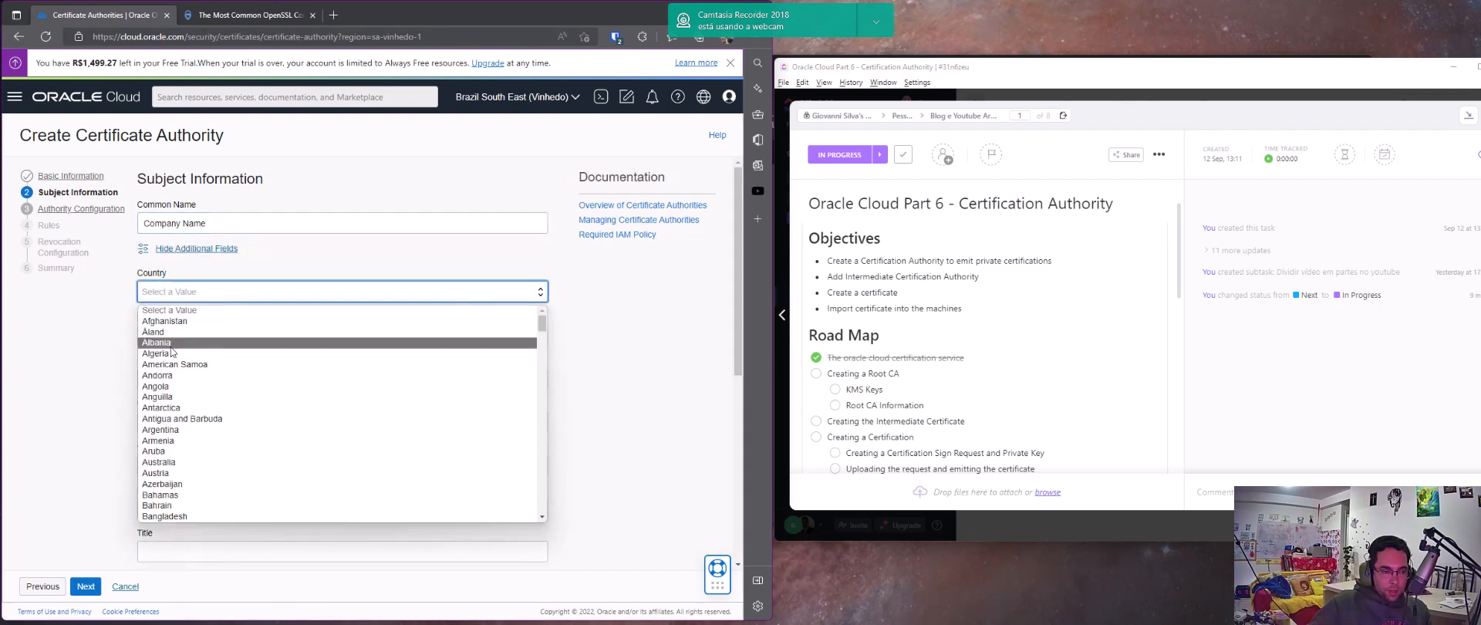
key("u")
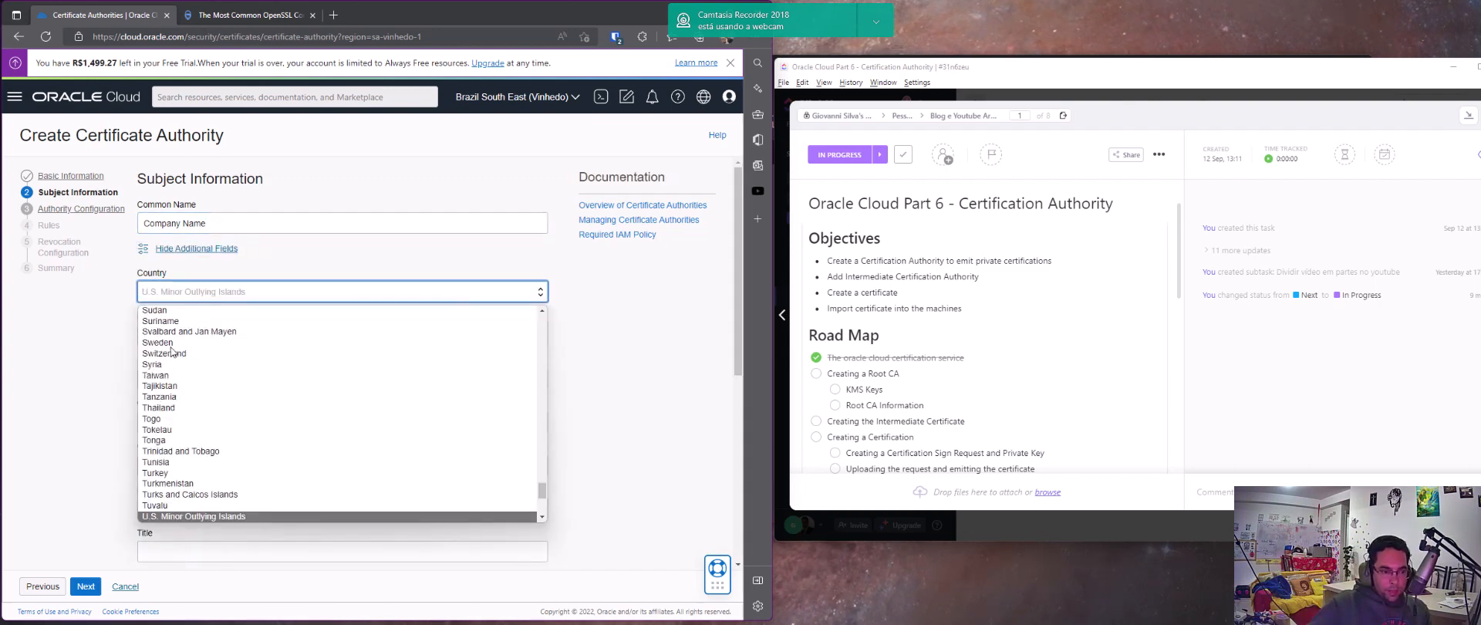
scroll(183, 396, "down", 2)
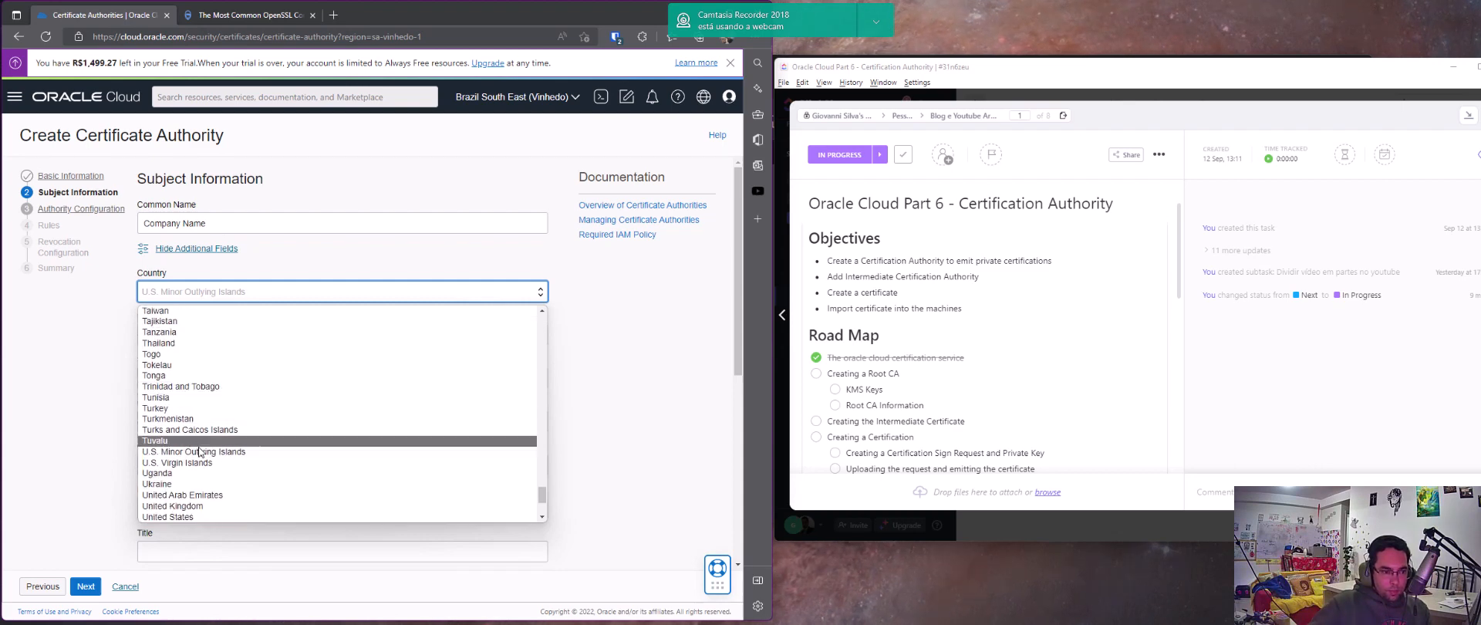
key("Down")
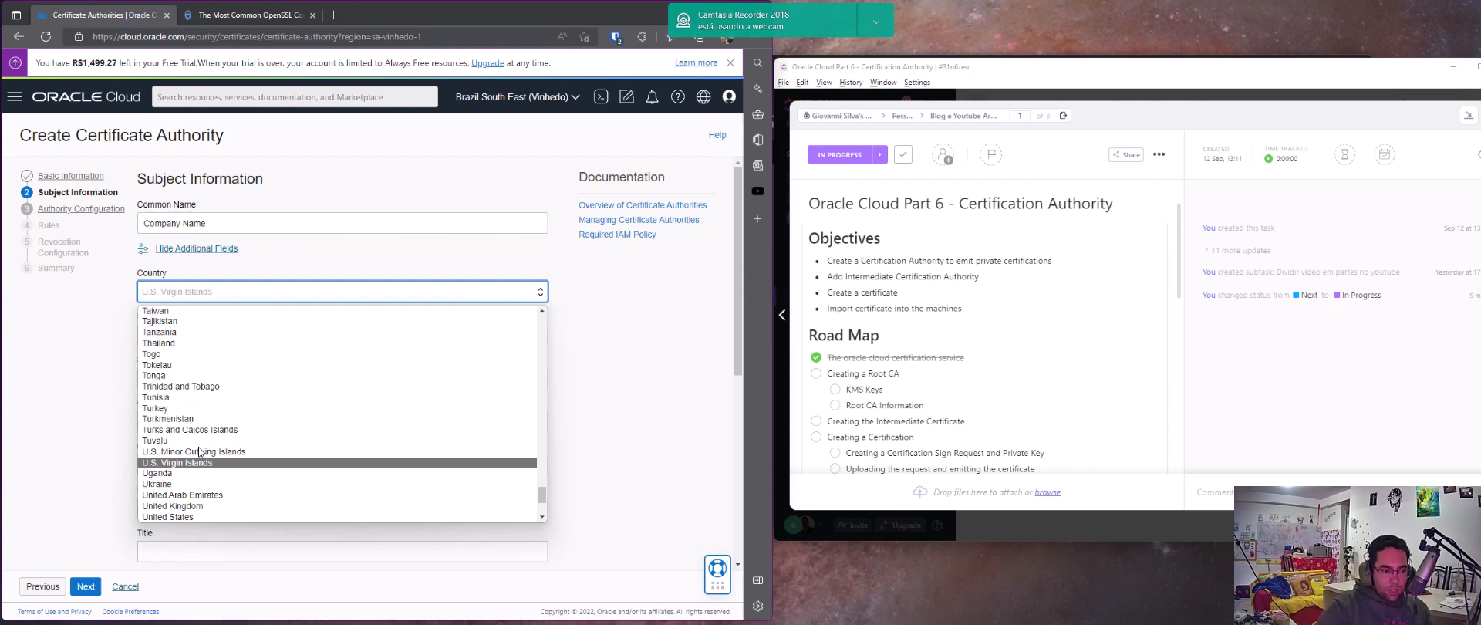
scroll(199, 452, "down", 2)
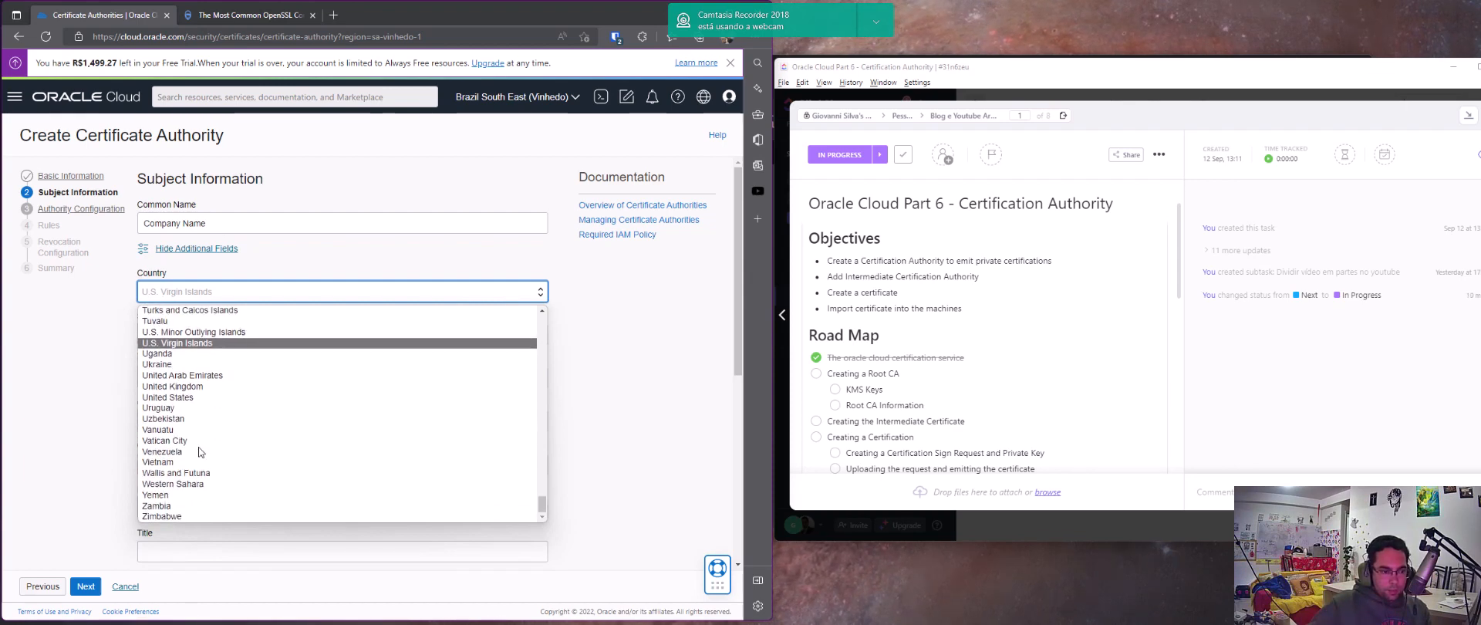
scroll(199, 452, "up", 5)
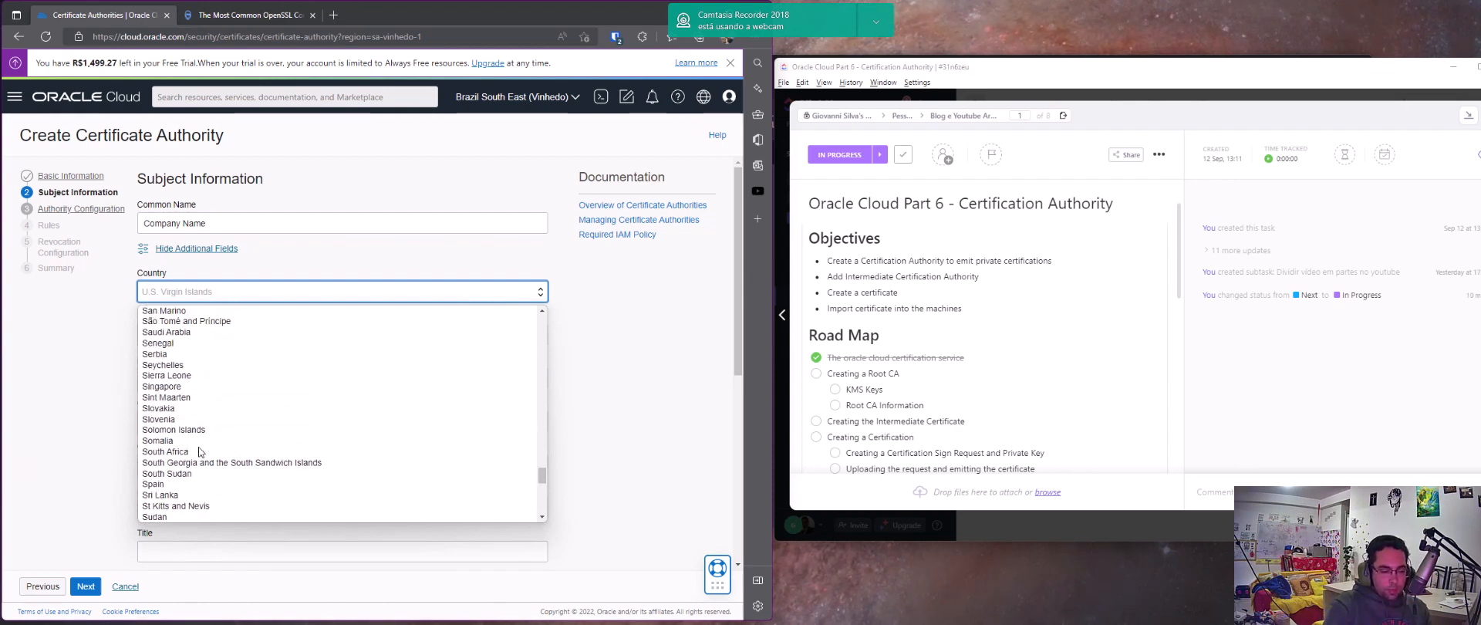
key("Down")
key("Down")
key("Down")
scroll(199, 456, "down", 2)
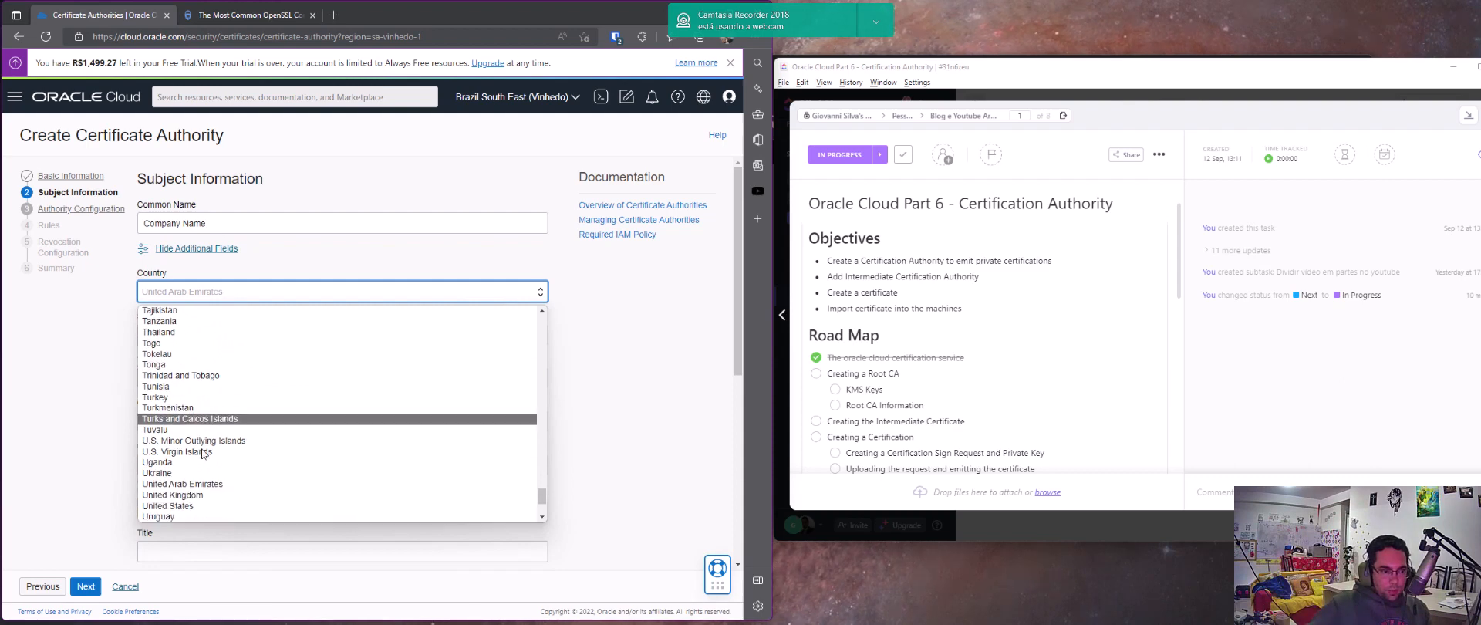
left_click(190, 512)
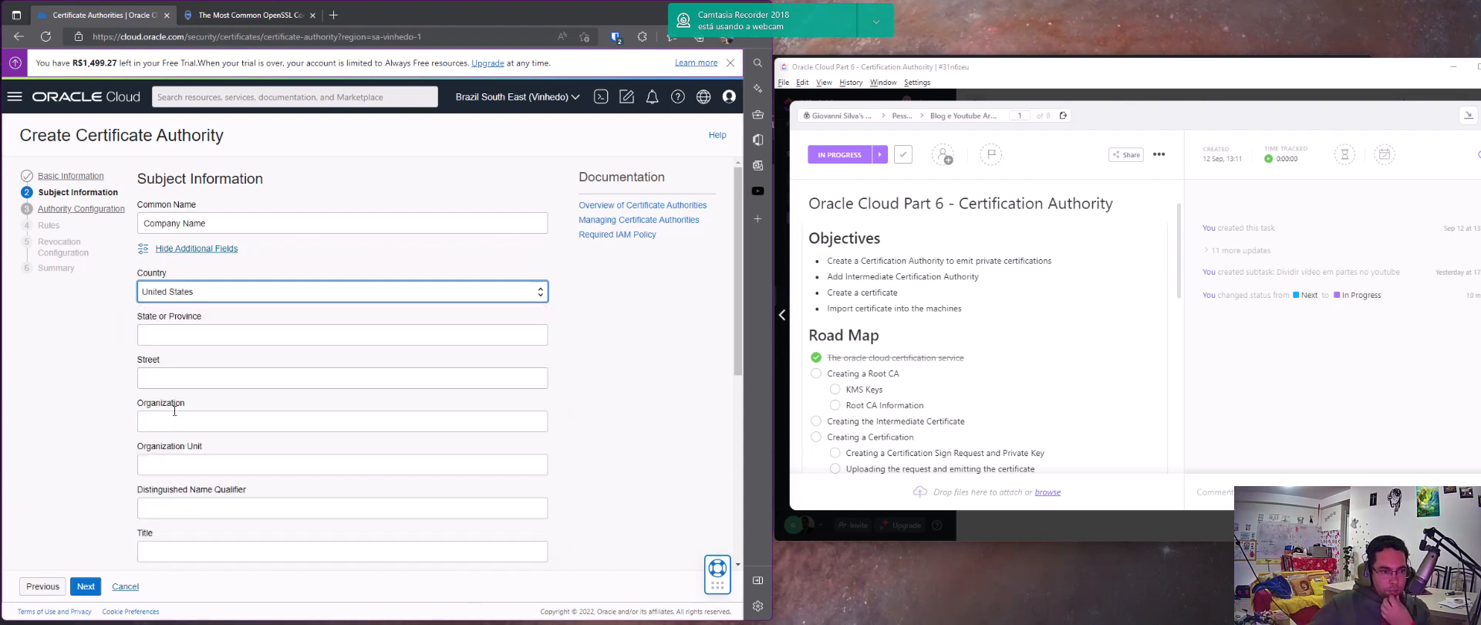
Look through the remaining optional subject fields, from State or Province down to Domain Component
left_click(172, 335)
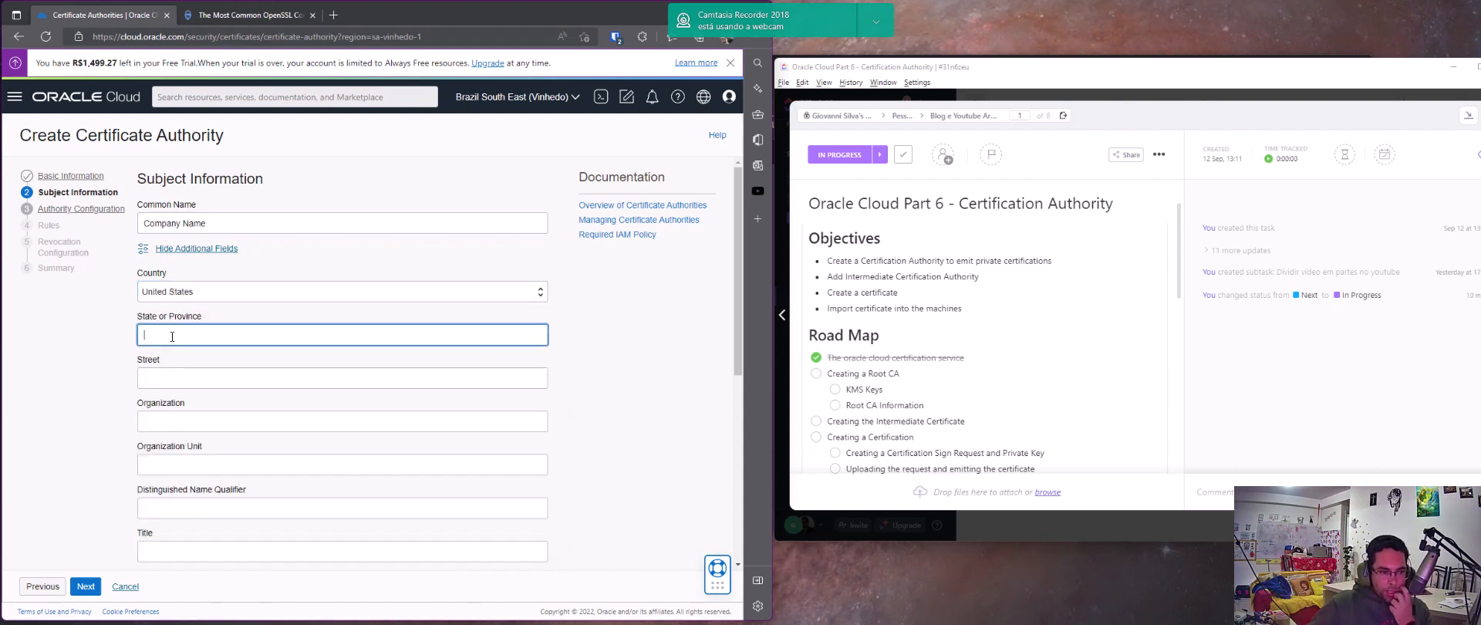
left_click(174, 378)
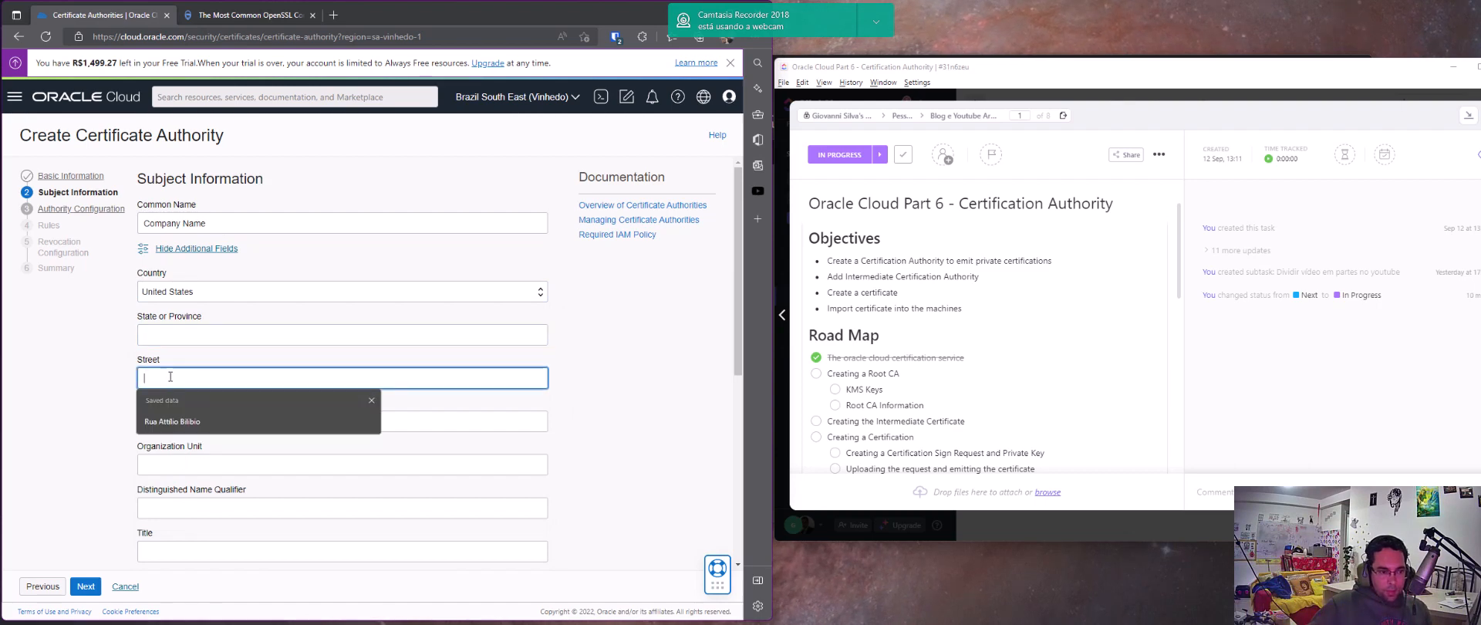
key("Tab")
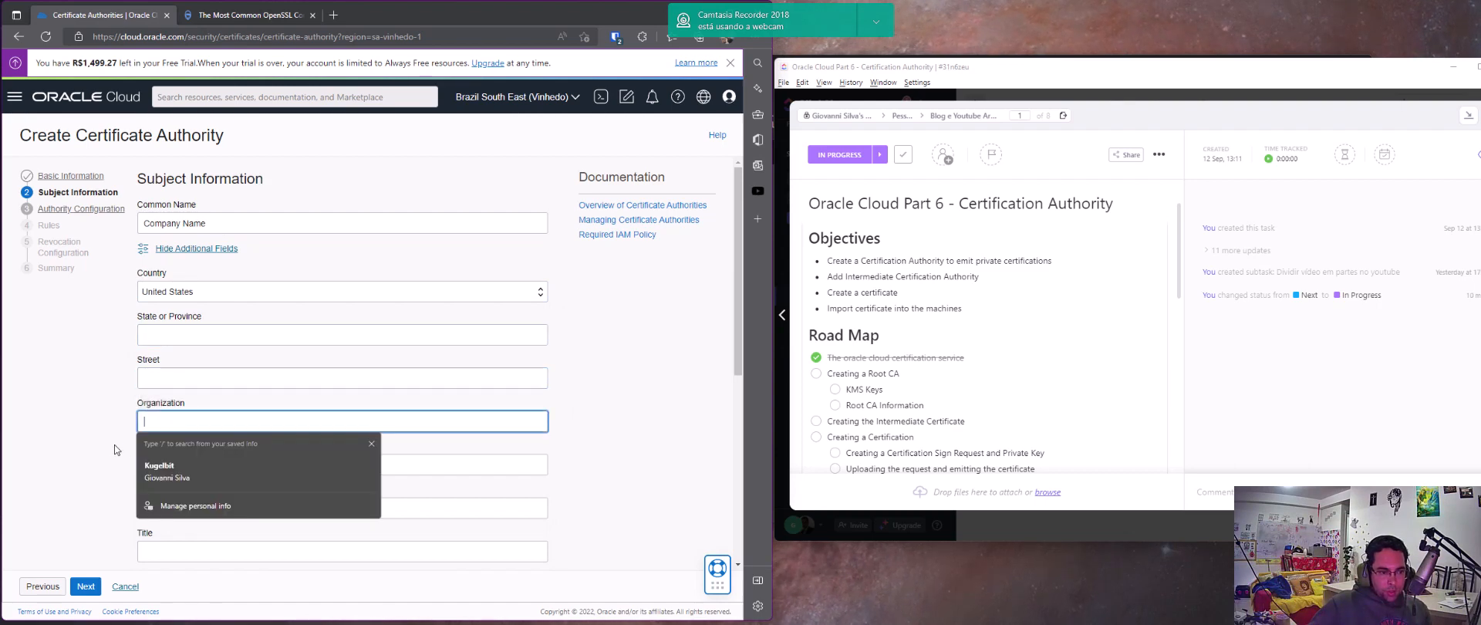
left_click(143, 465)
left_click(176, 488)
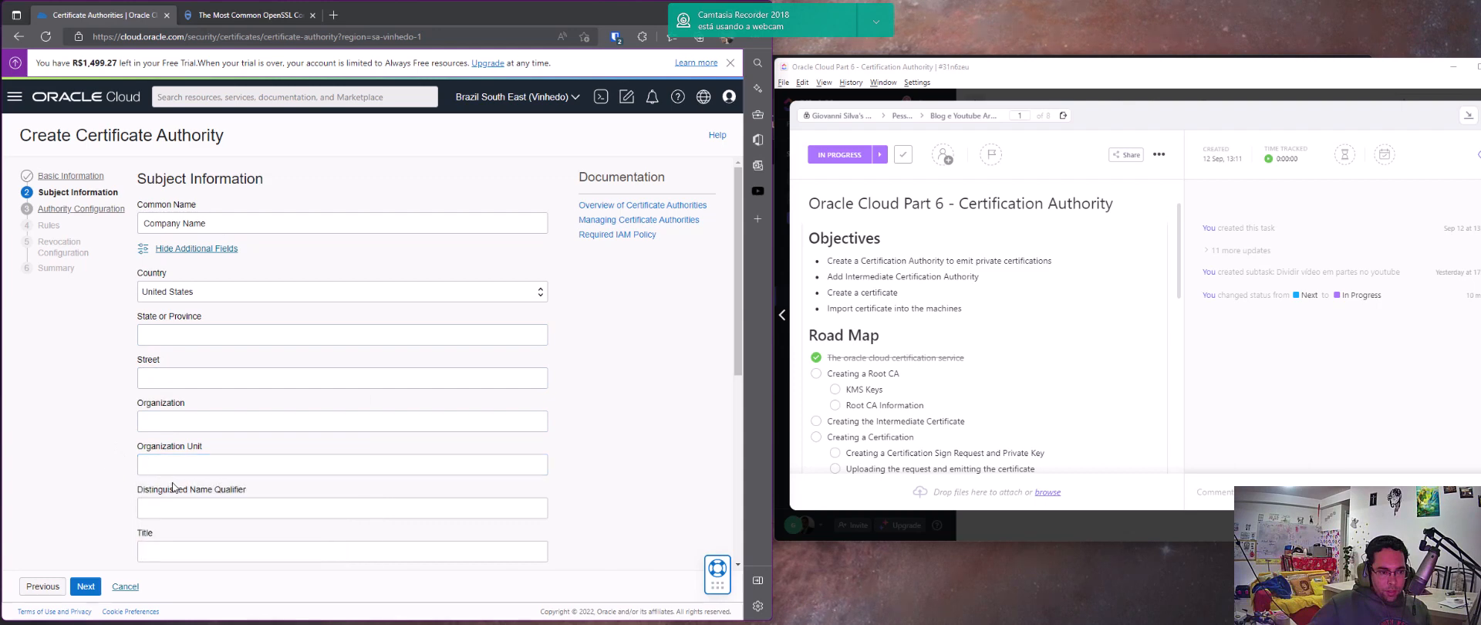
scroll(176, 486, "down", 1)
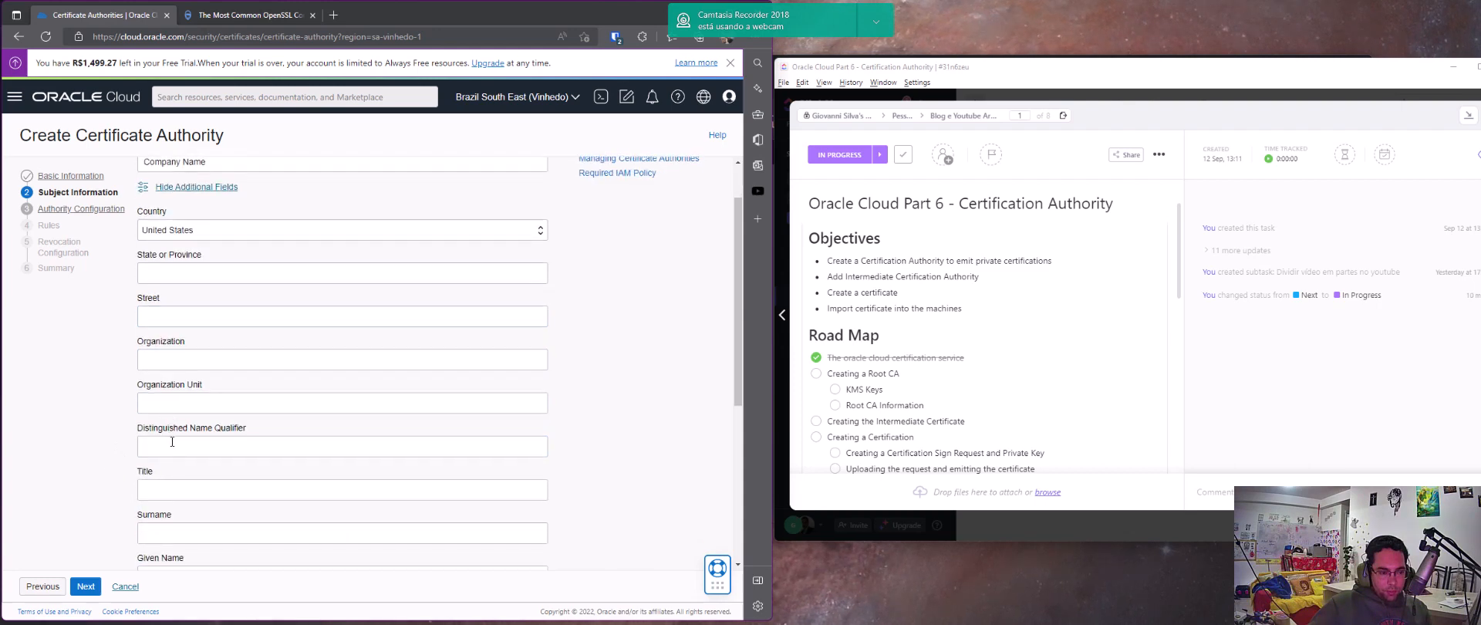
scroll(172, 441, "down", 5)
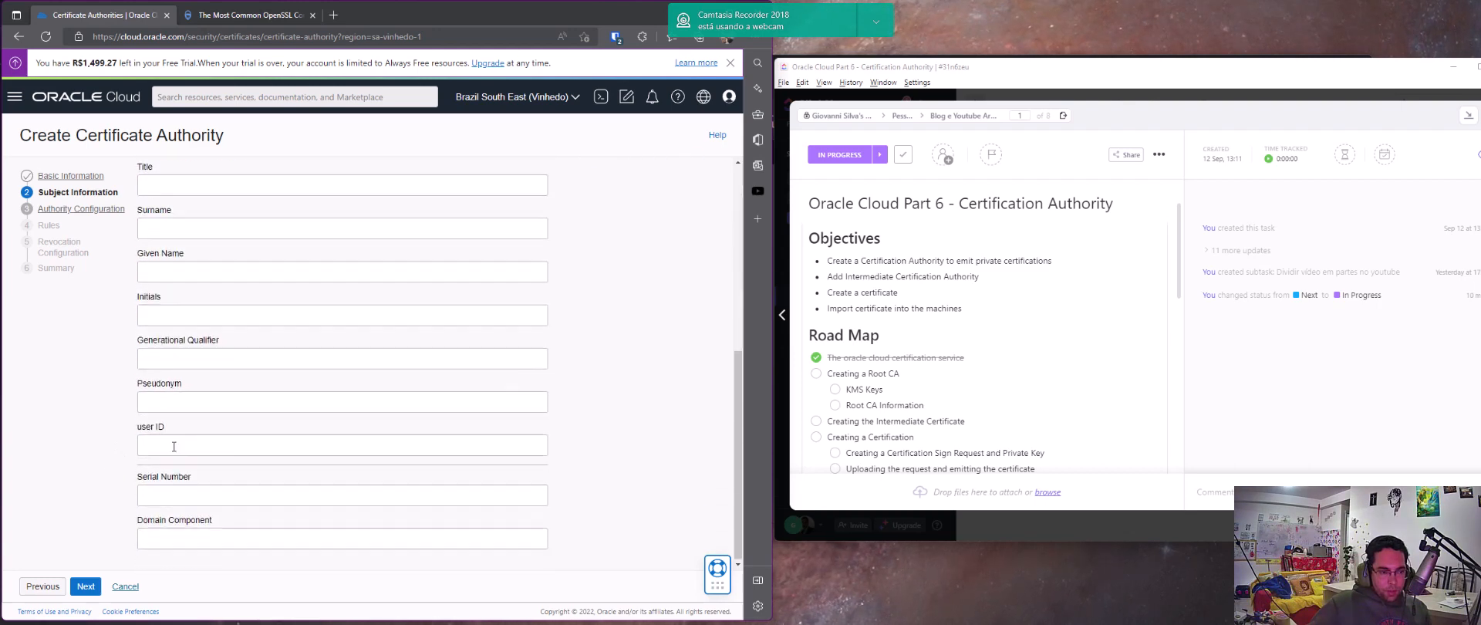
Continue to the authority configuration and choose the "secured keys" vault in the kugelbit compartment
left_click(87, 589)
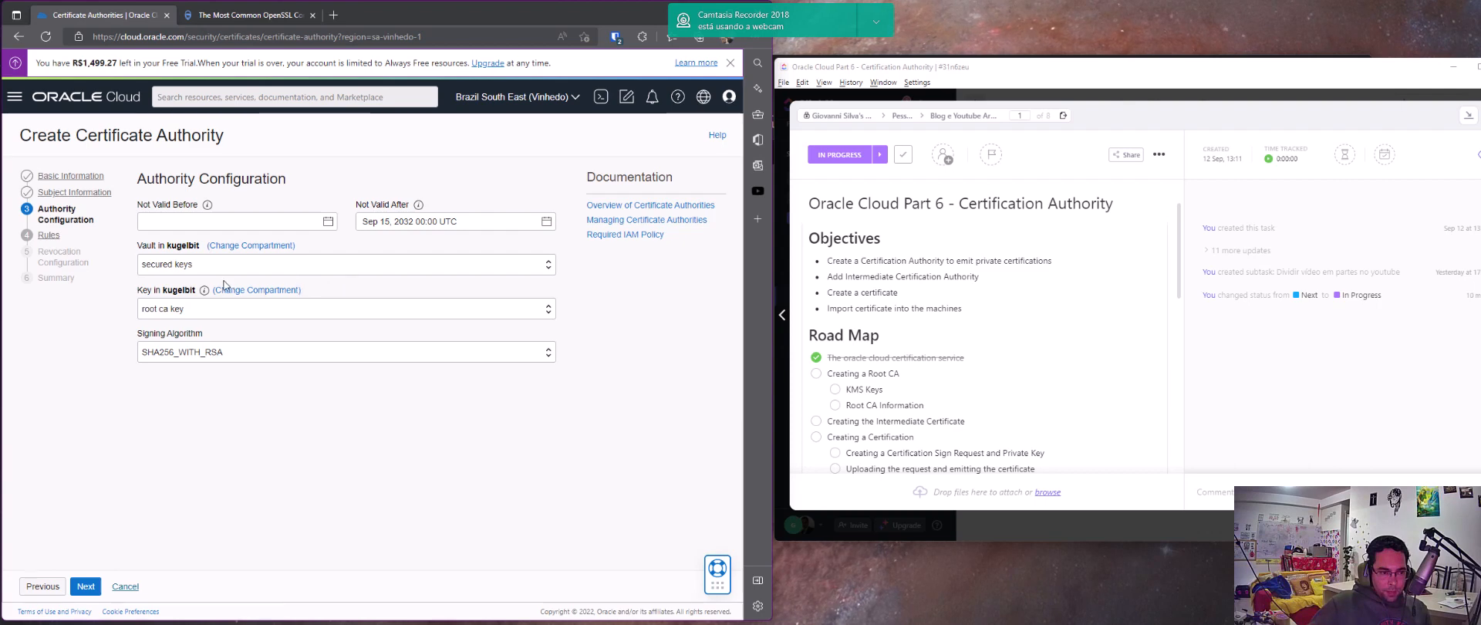
left_click(183, 267)
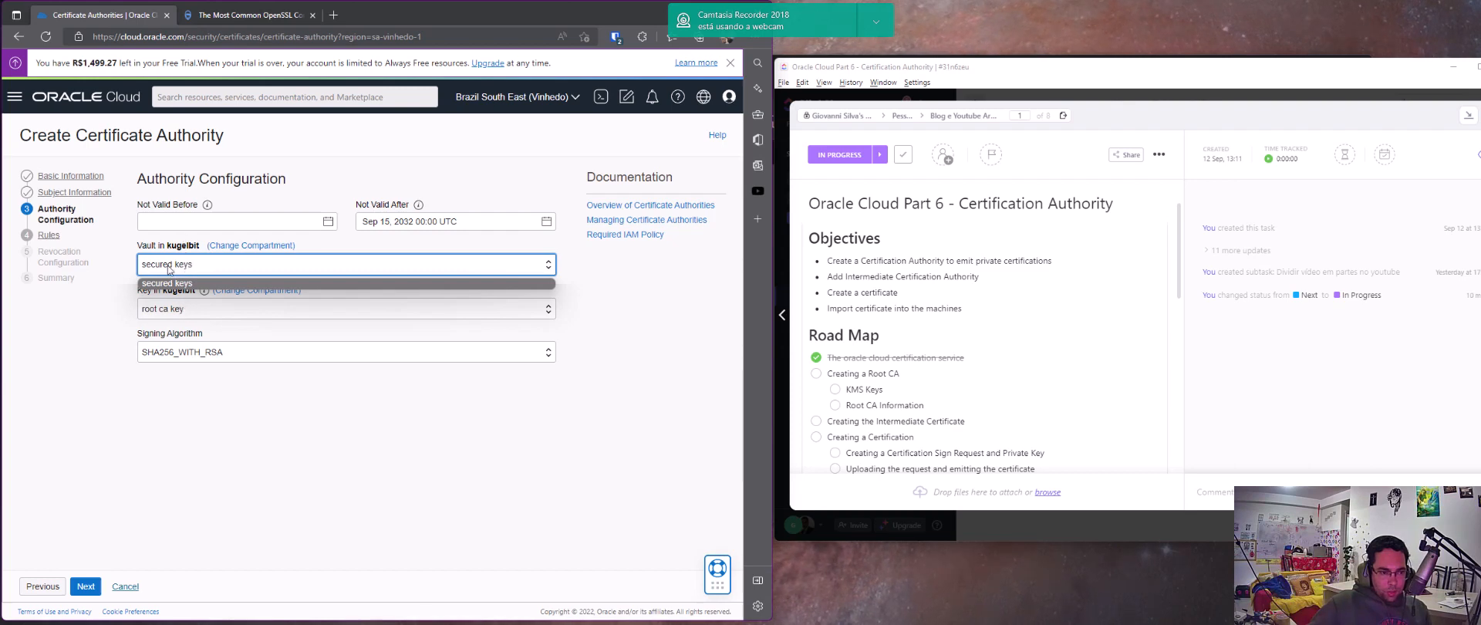
left_click(169, 269)
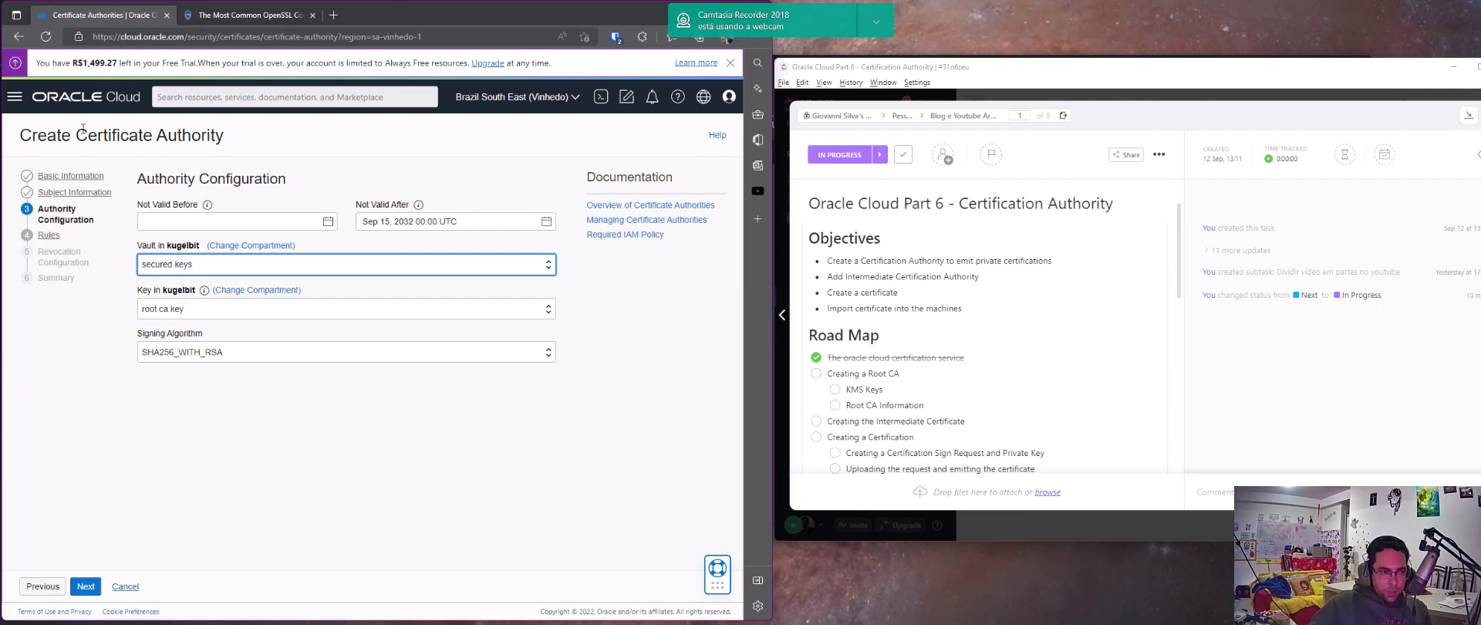
Open the Vault service in a separate browser tab and display the master encryption keys of the "secured keys" vault
left_click(14, 96)
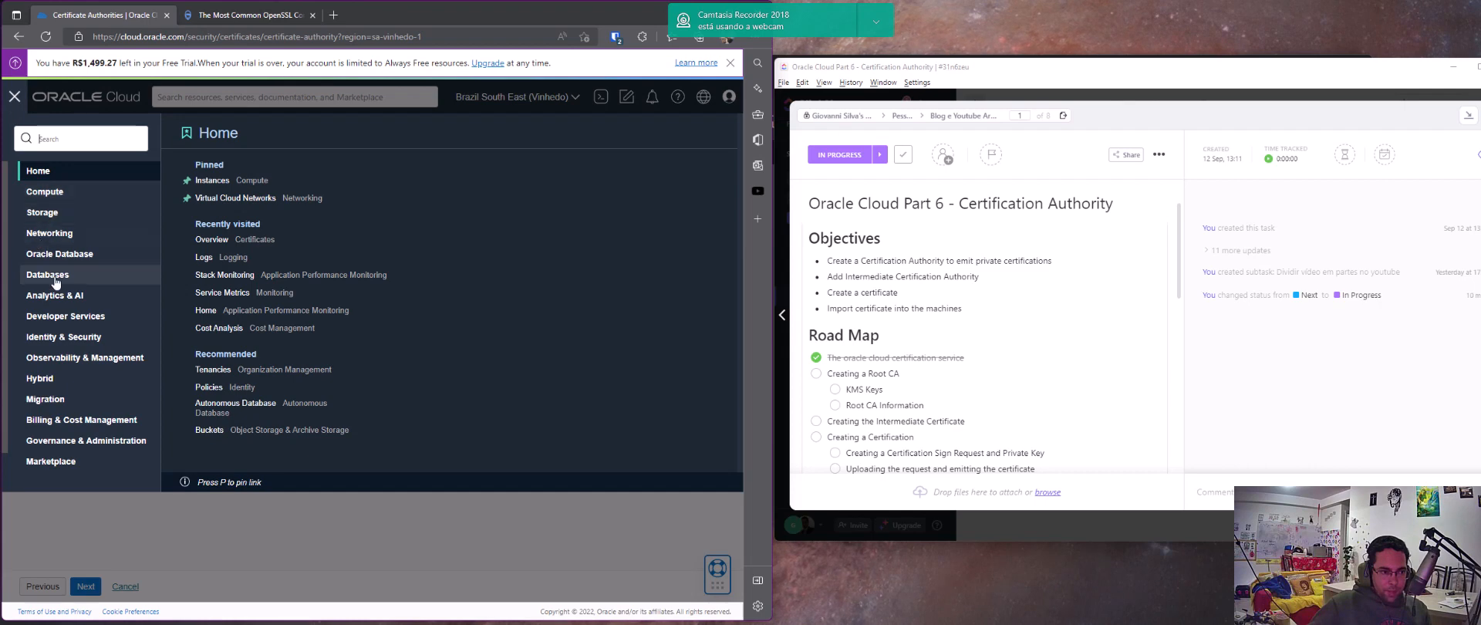
left_click(75, 339)
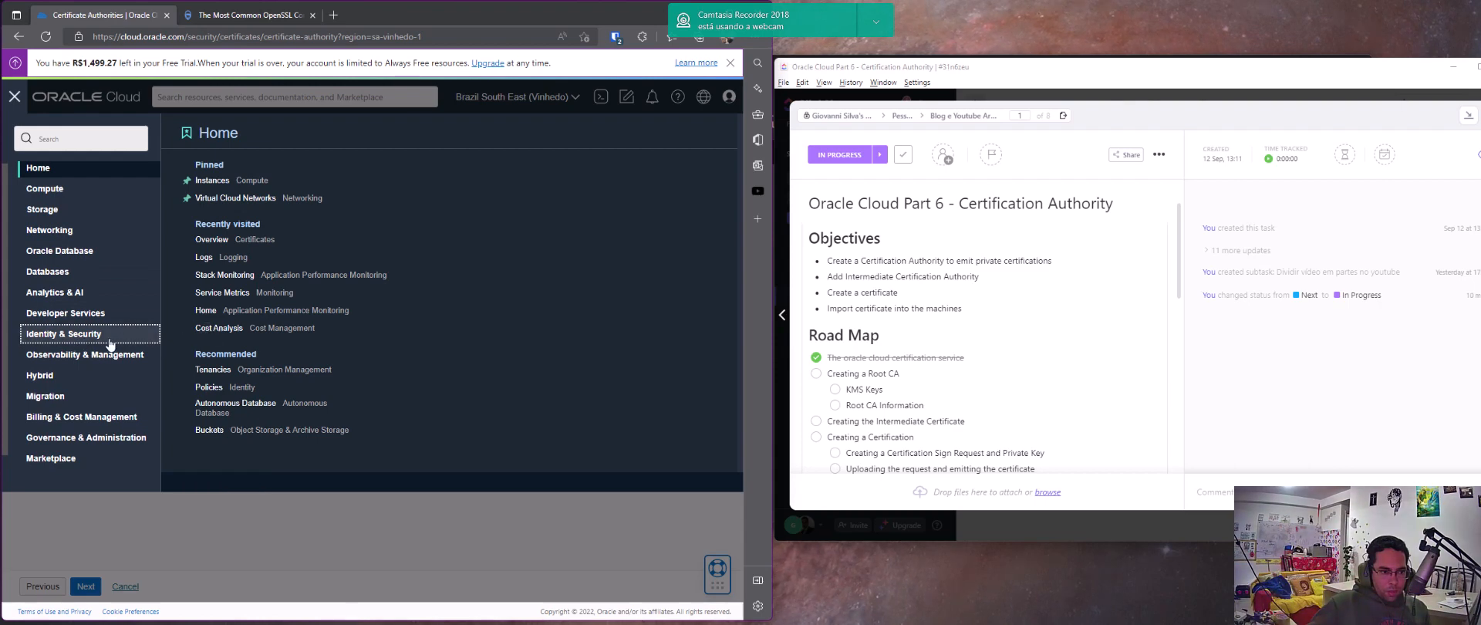
left_click(100, 340)
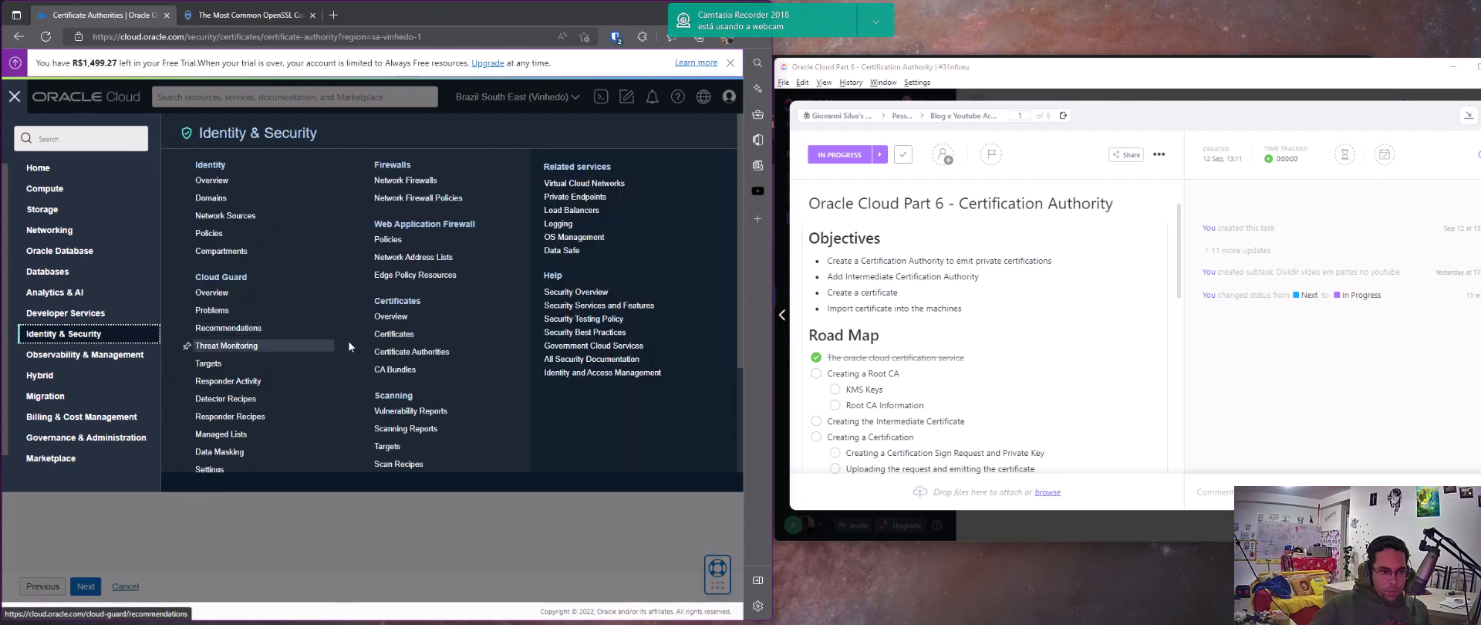
scroll(406, 350, "down", 2)
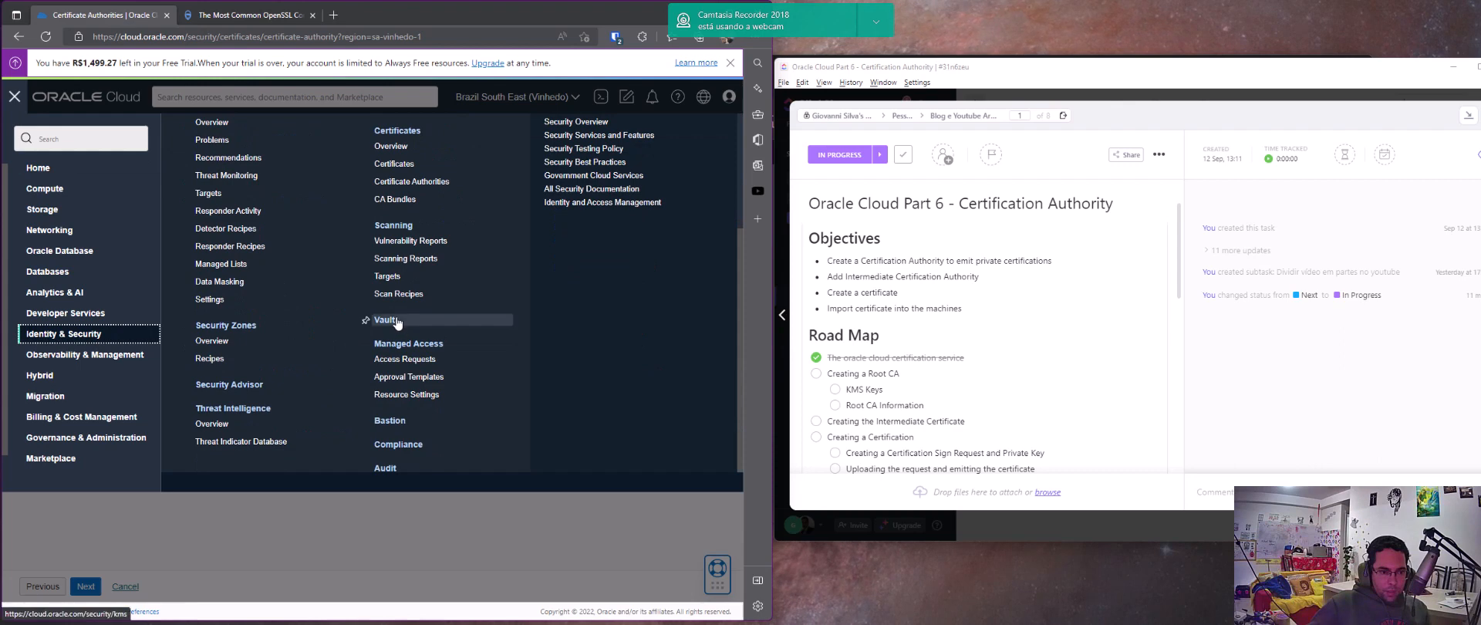
middle_click(386, 320)
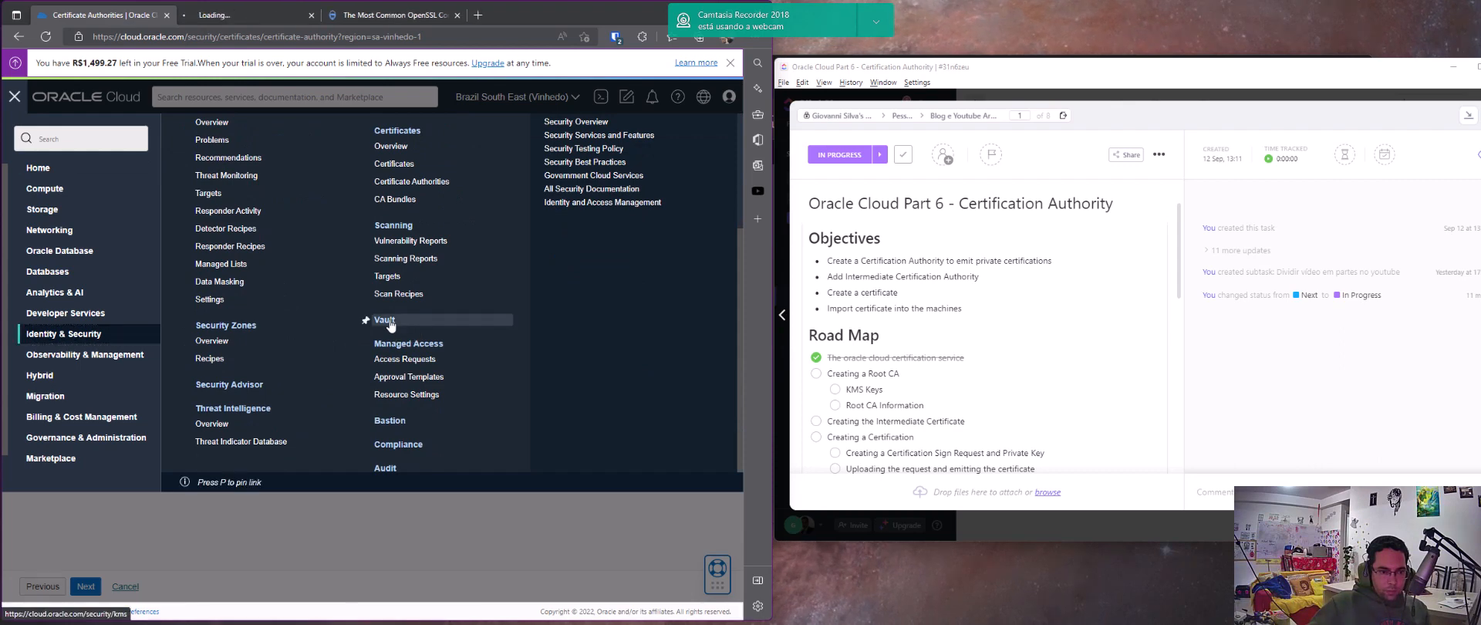
left_click(256, 16)
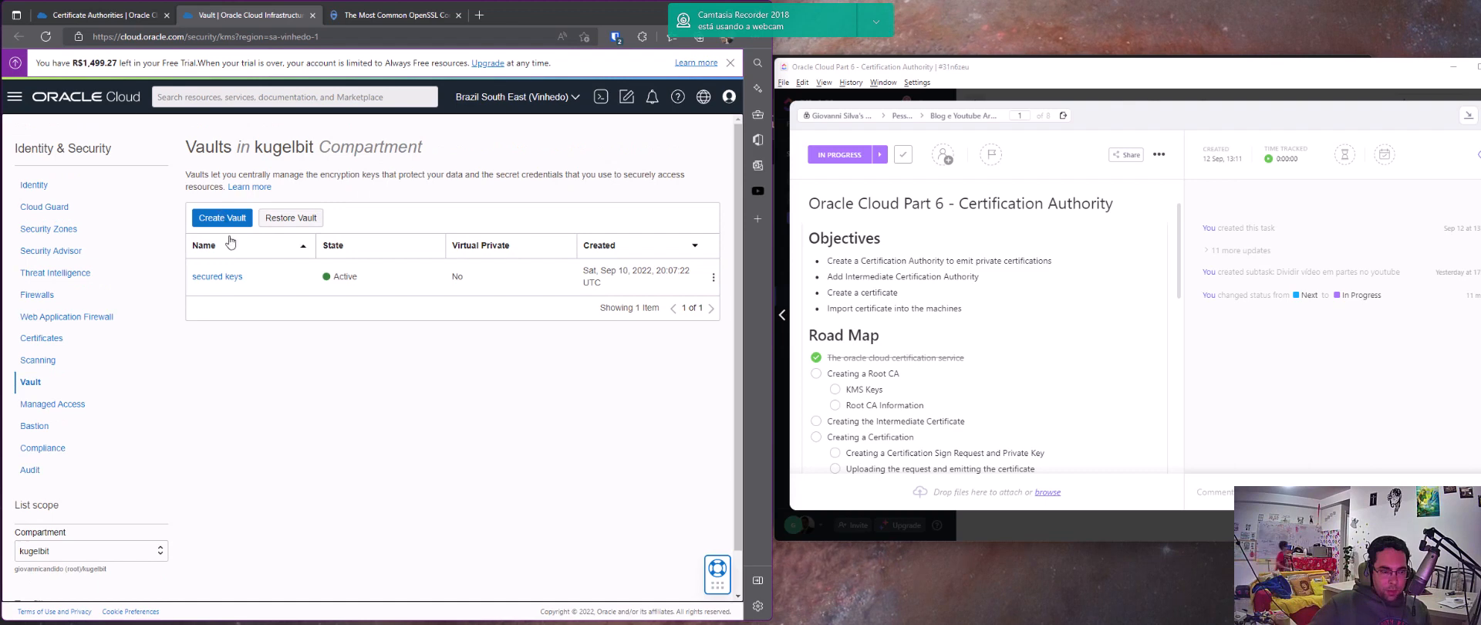
left_click(224, 279)
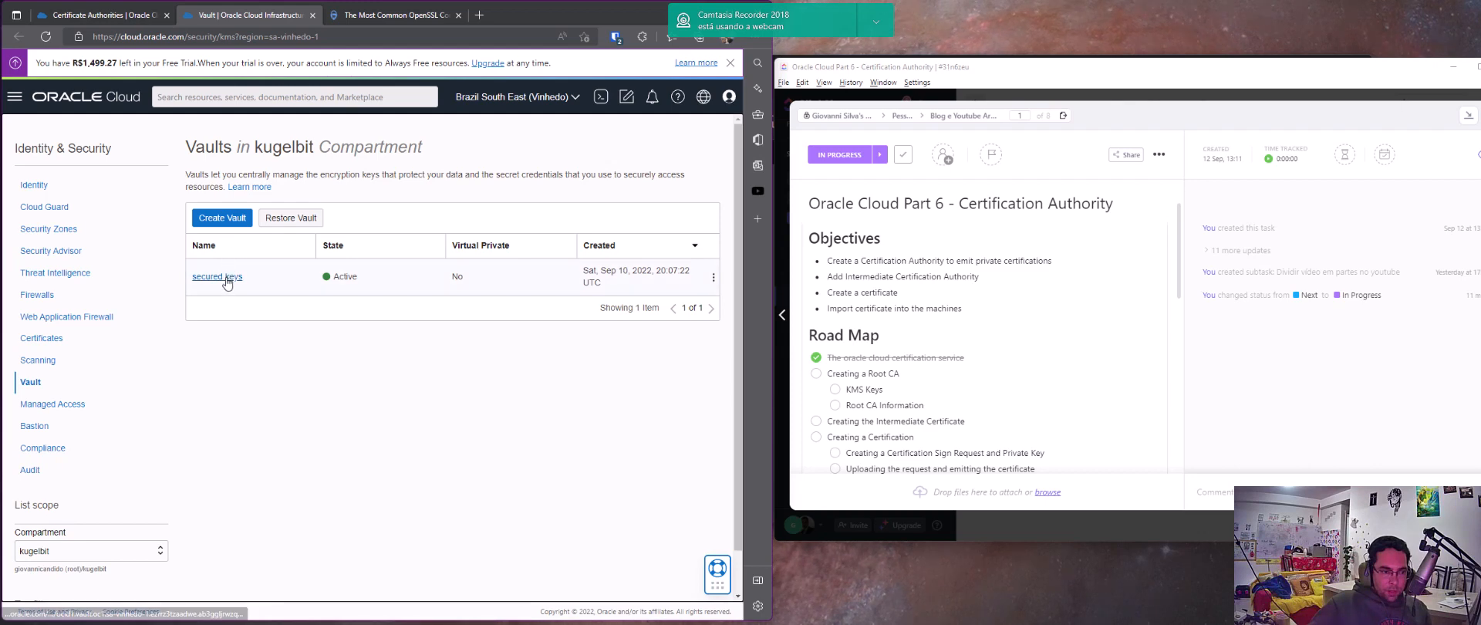
scroll(235, 402, "down", 1)
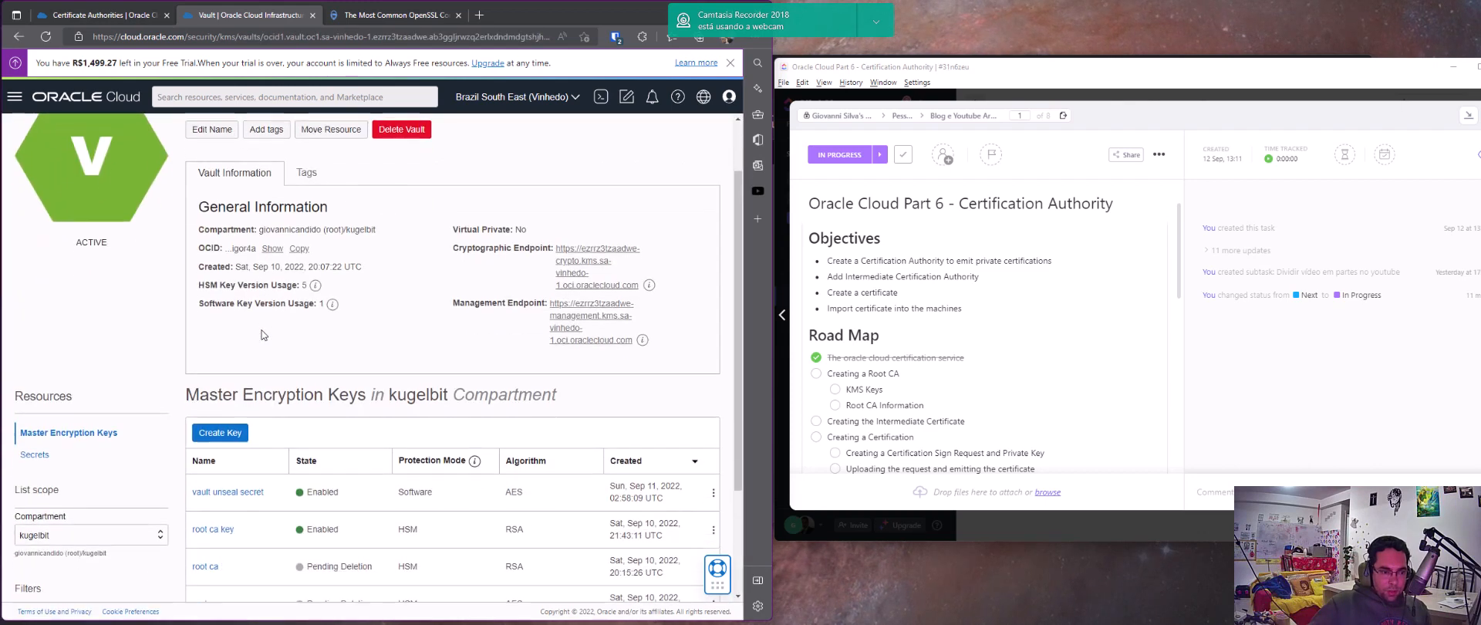
Start a new master encryption key in the kugelbit compartment with HSM protection mode and check the available key algorithms
left_click(237, 435)
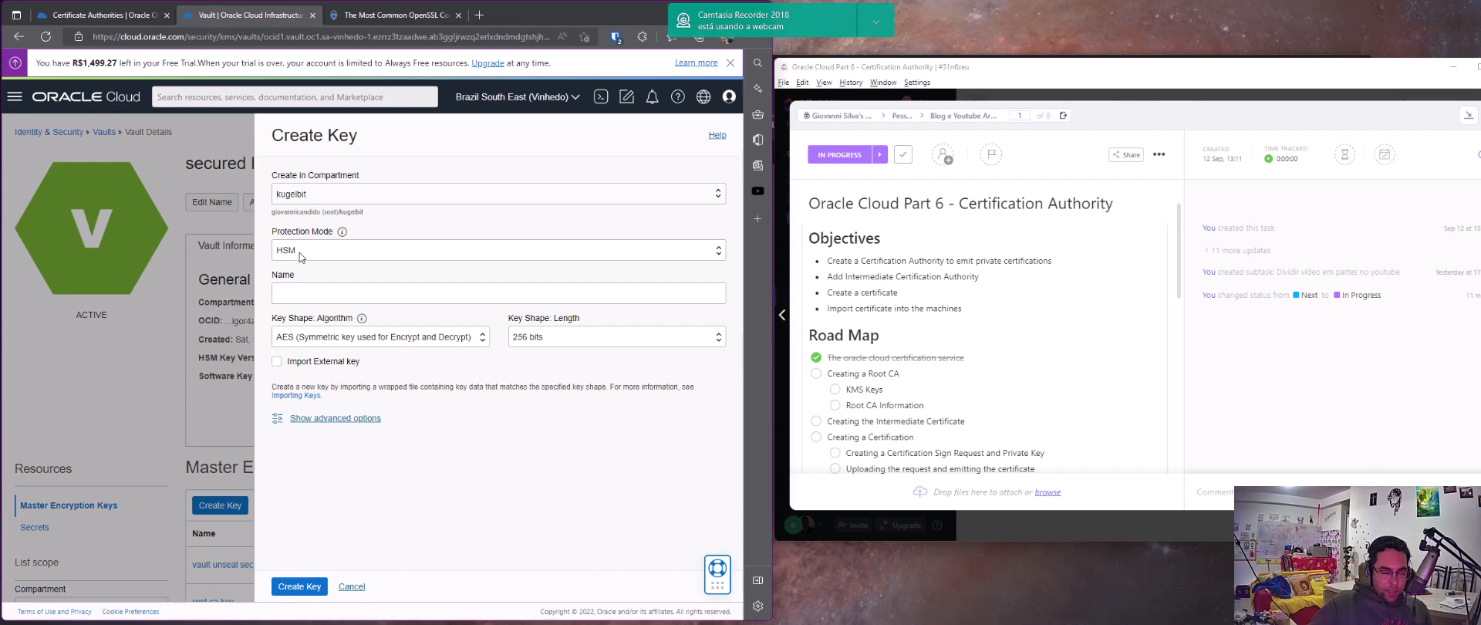
left_click(301, 255)
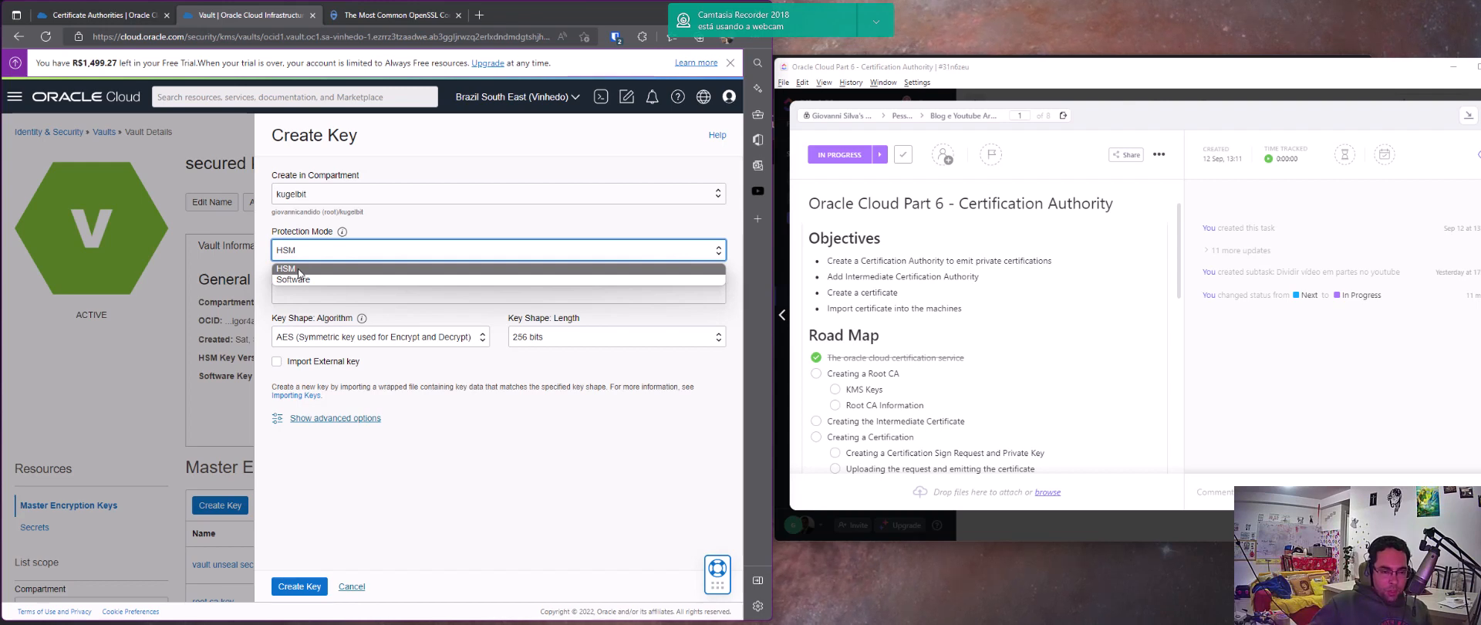
left_click(299, 270)
left_click(332, 339)
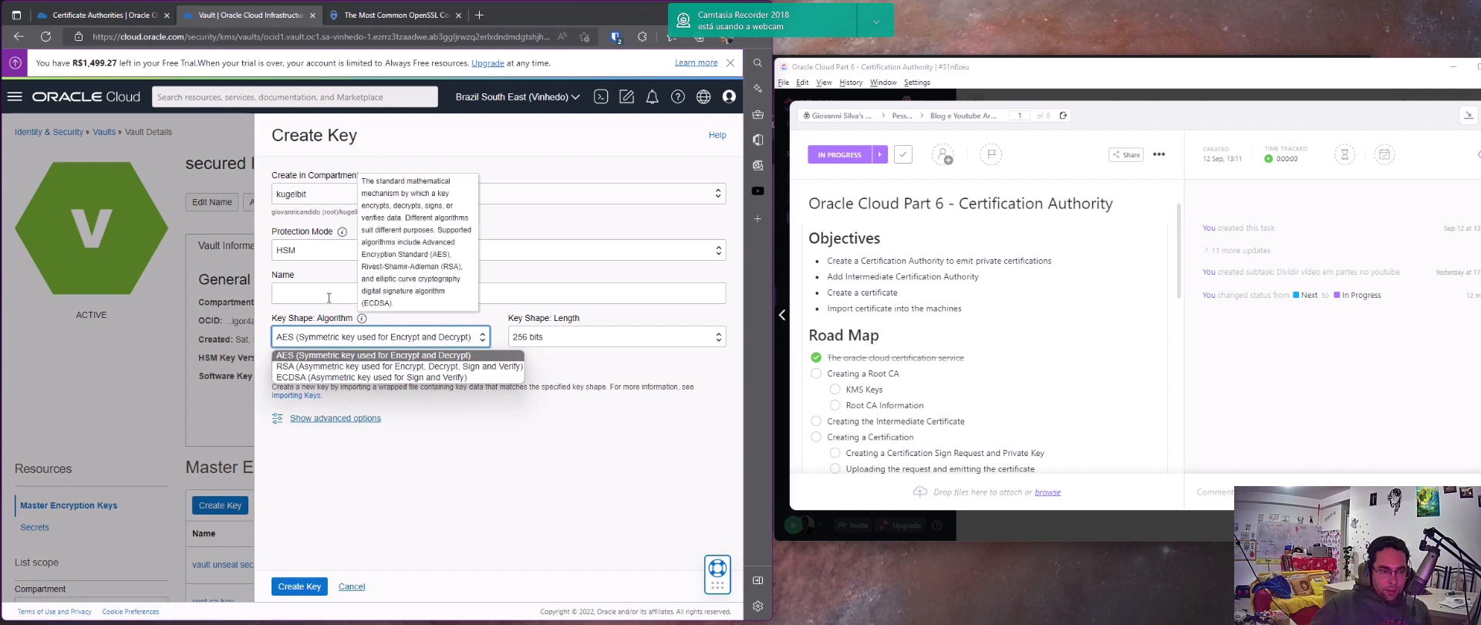
left_click(303, 295)
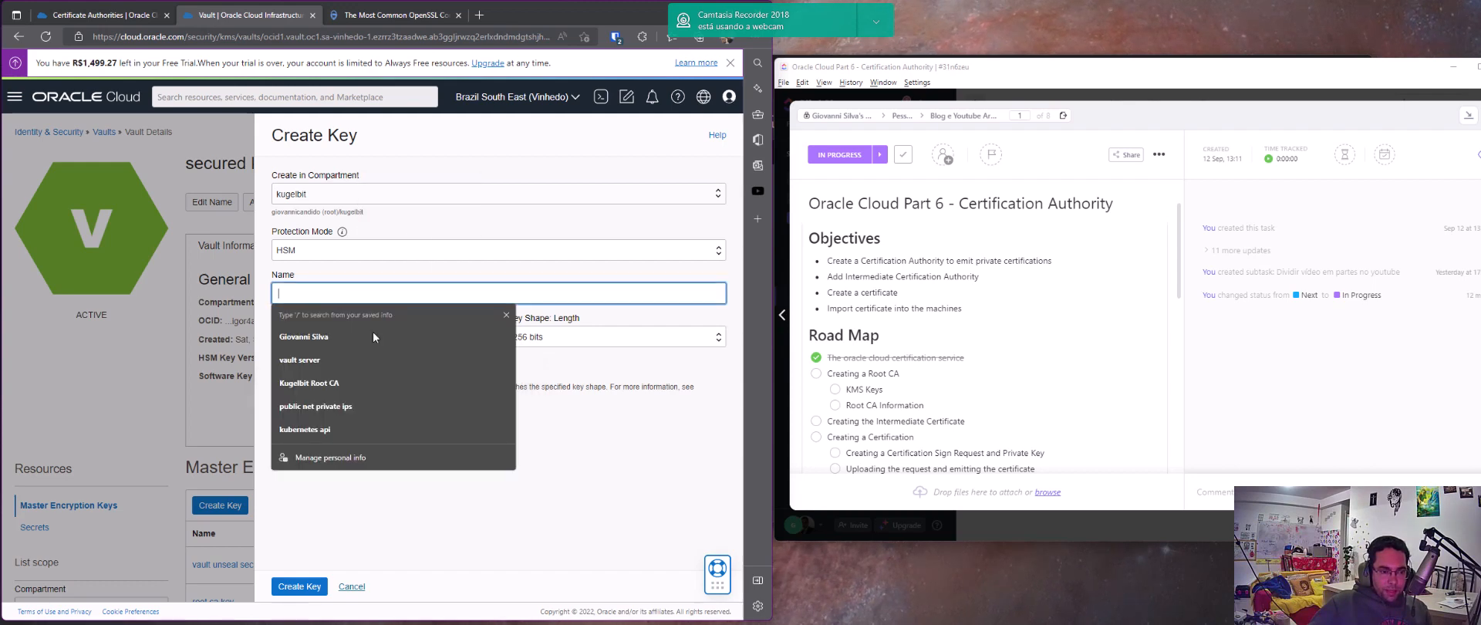
left_click(577, 408)
mouse_move(362, 328)
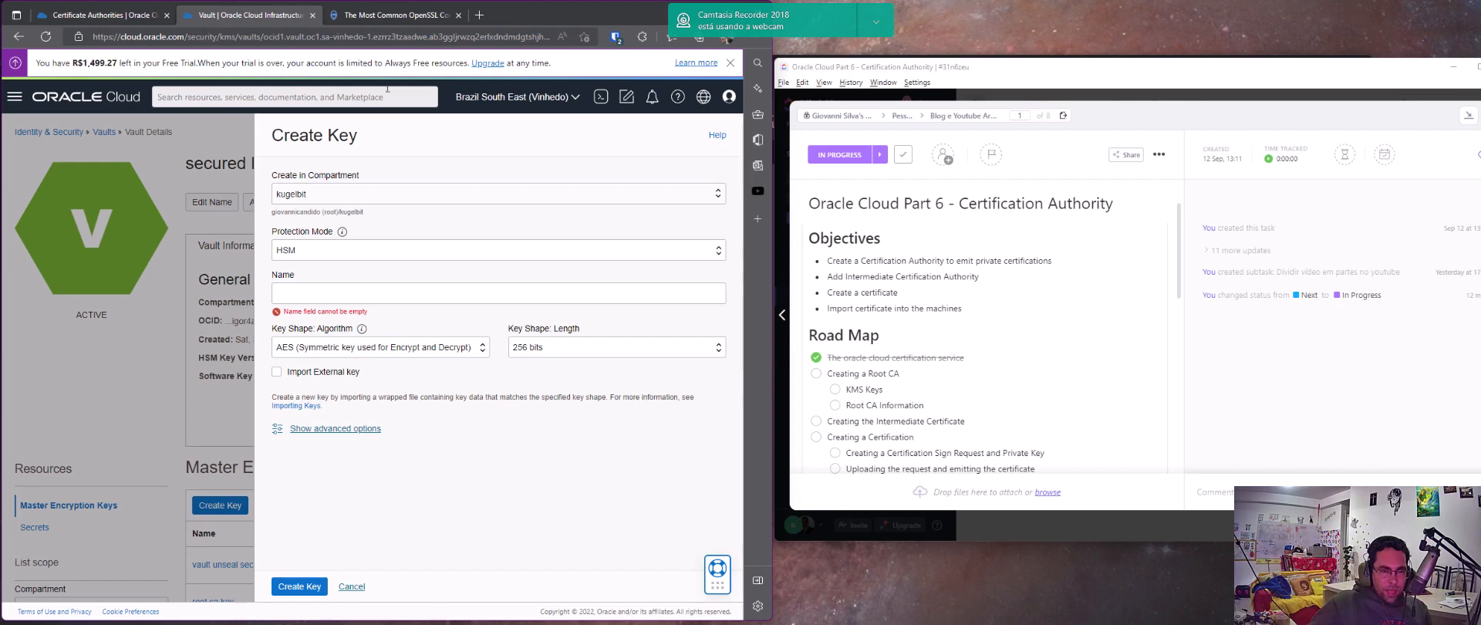
Search the web for "oci key cost" in a new tab and open Oracle Brasil's Cloud Security pricing page
left_click(482, 15)
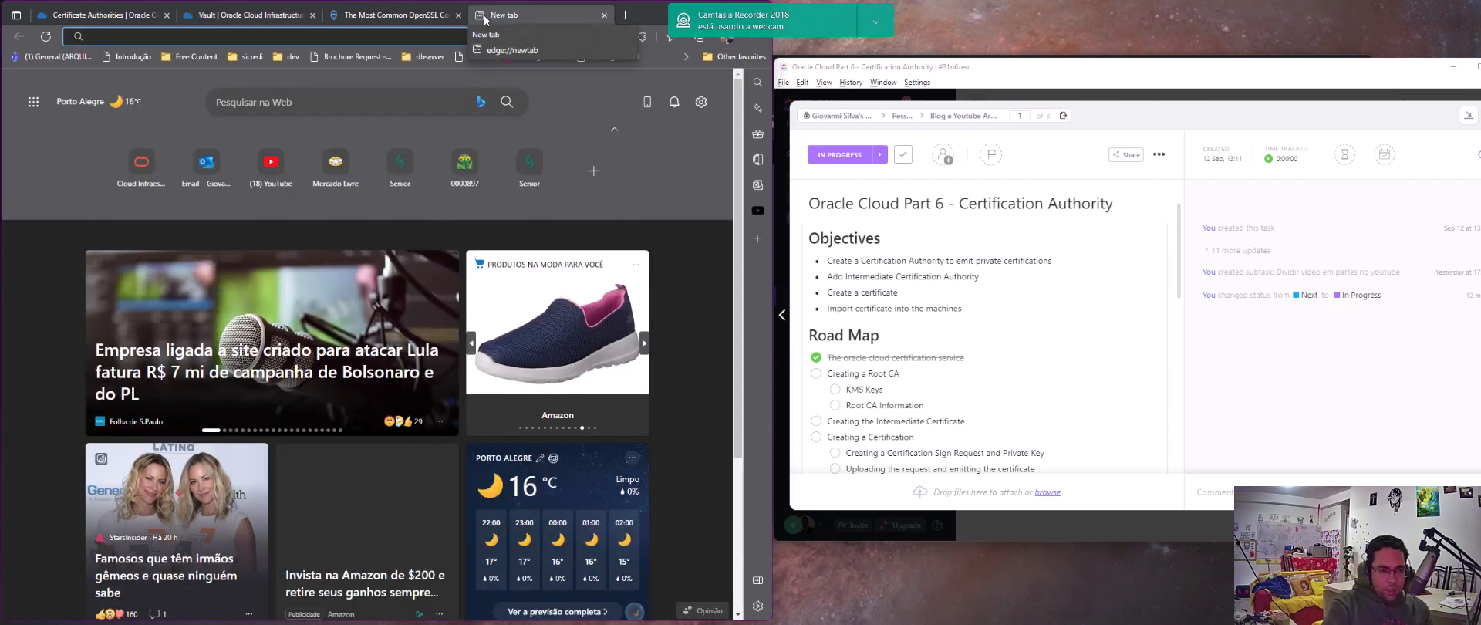
type("ec")
key("BackSpace")
key("BackSpace")
type("oc")
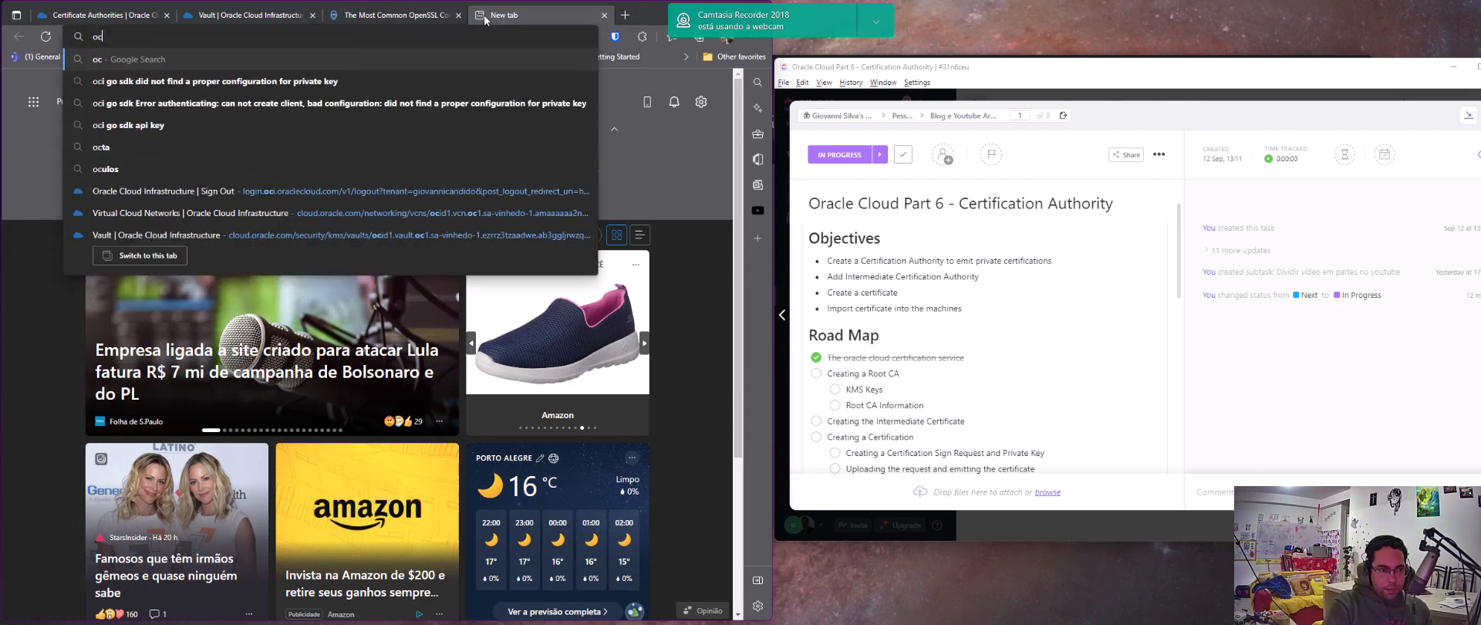
type("i key")
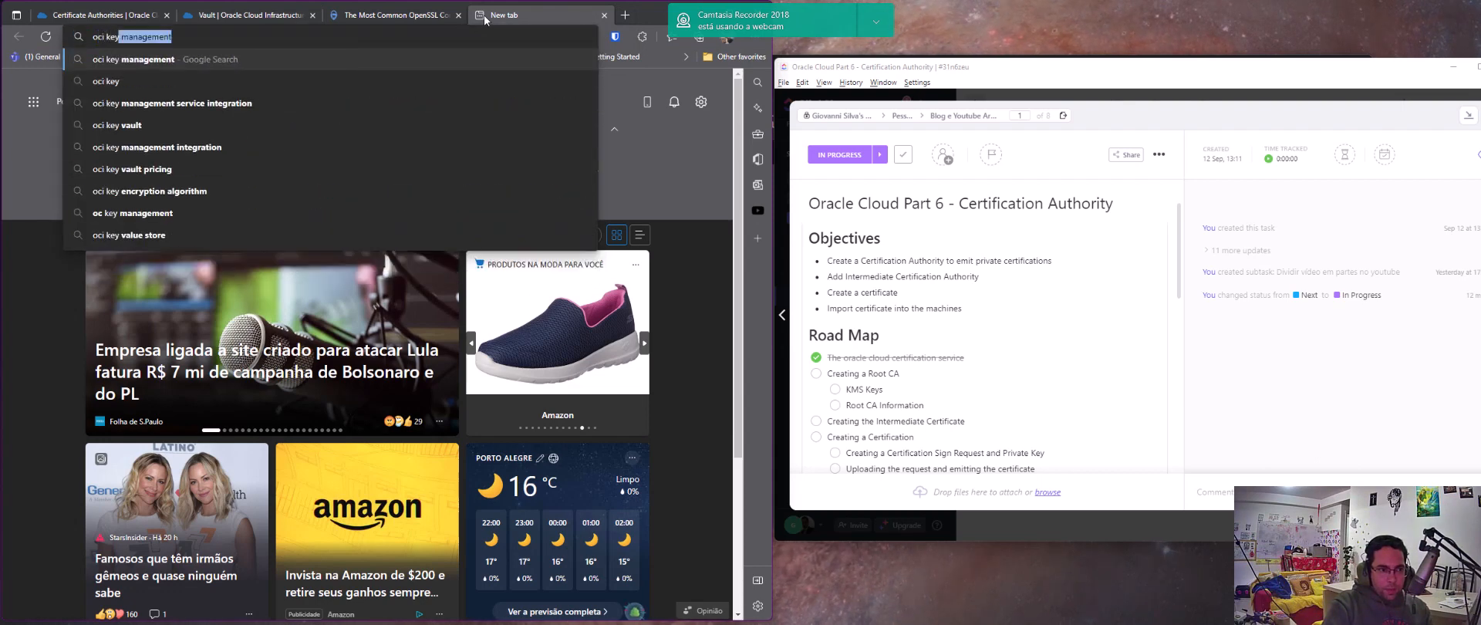
type(" cost")
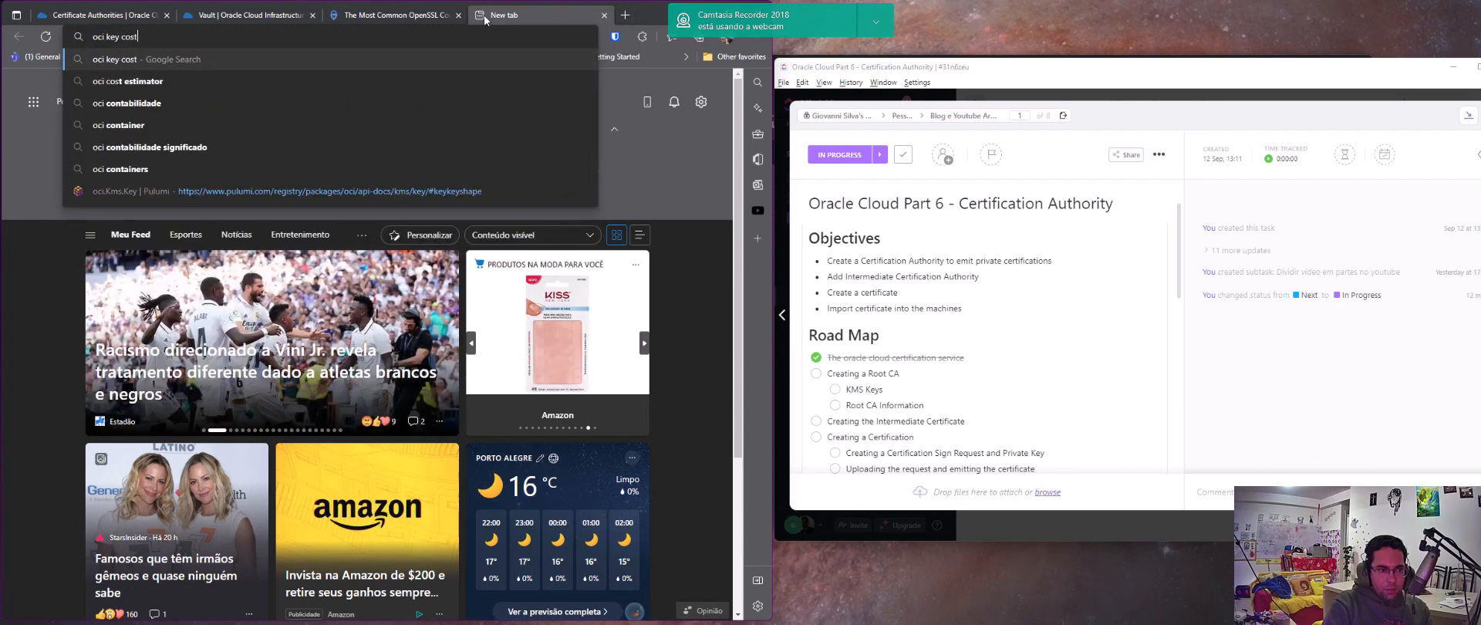
key("Return")
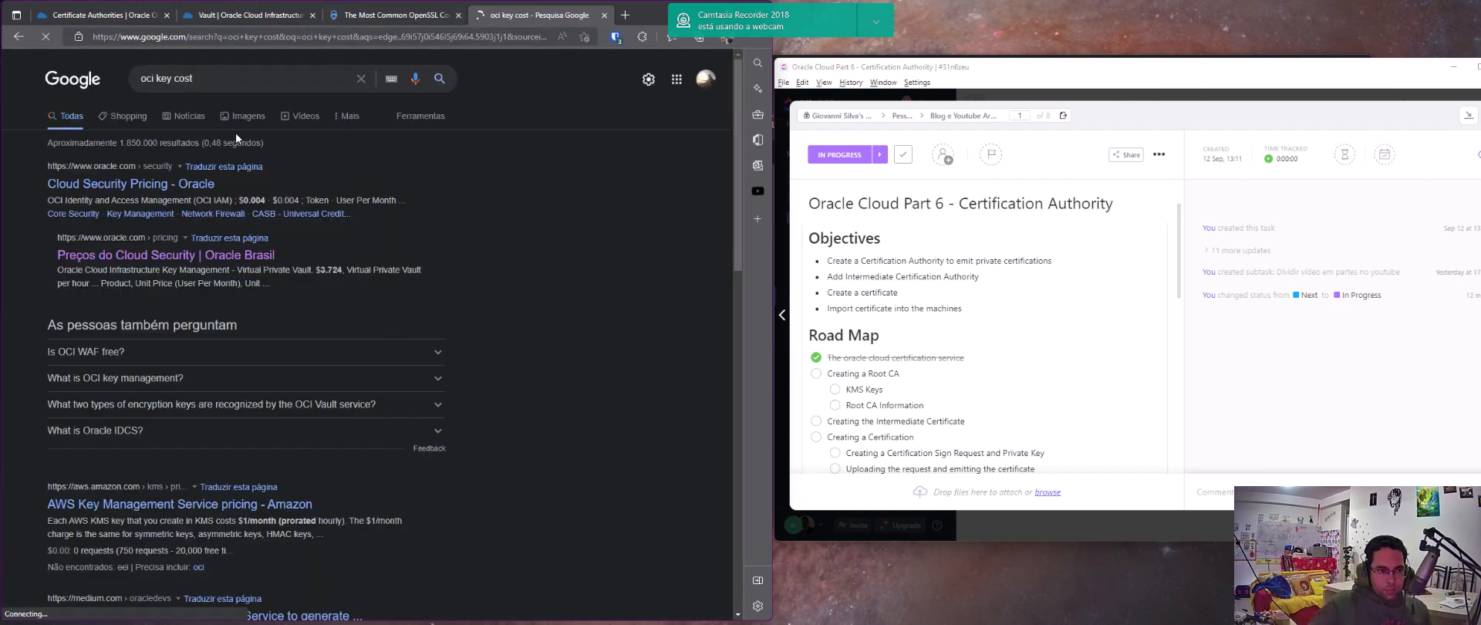
left_click(183, 260)
Examine the Key Management prices for software and HSM protected keys, searching the page for "keys"
scroll(373, 287, "down", 2)
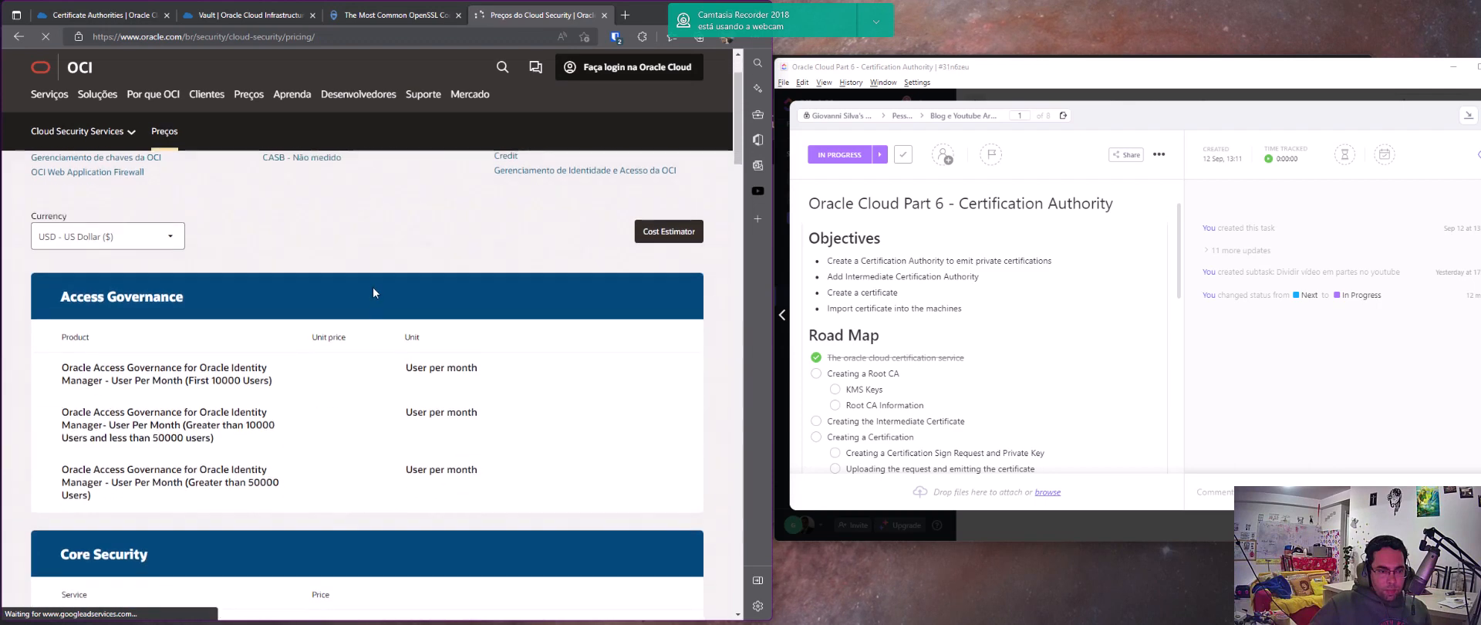
scroll(372, 288, "down", 7)
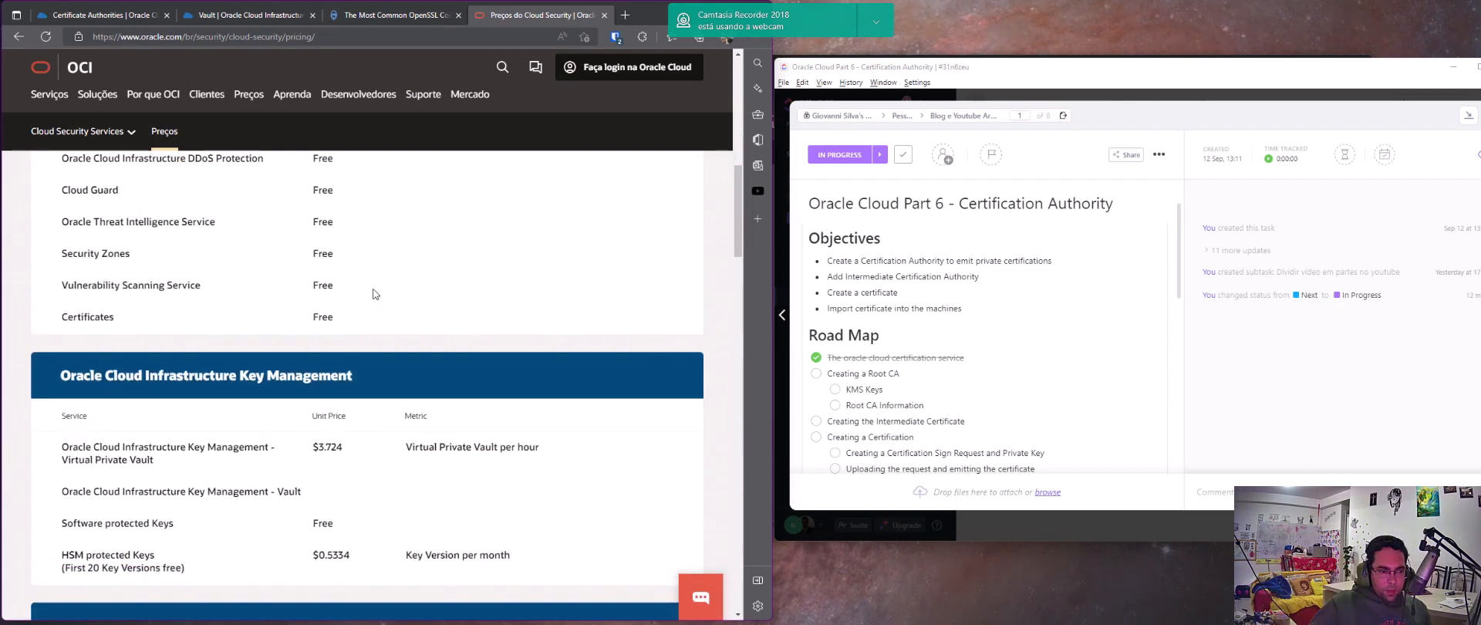
scroll(373, 293, "down", 4)
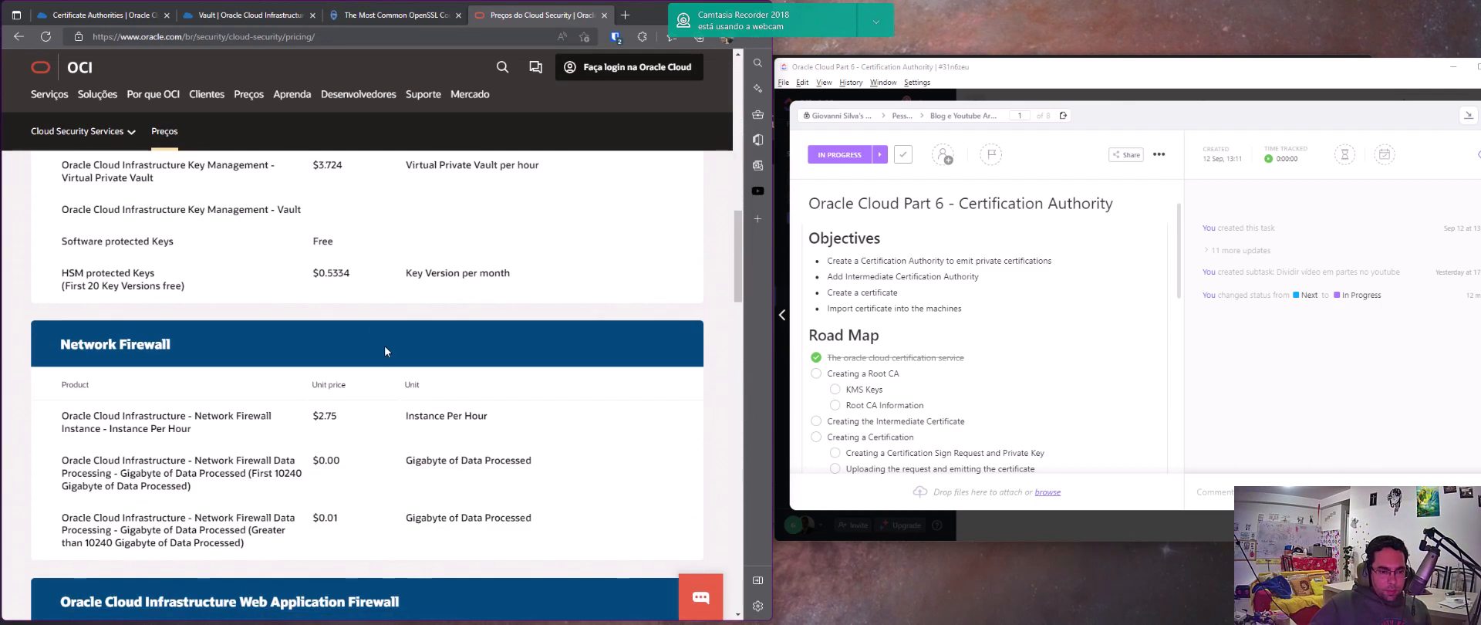
scroll(375, 401, "down", 5)
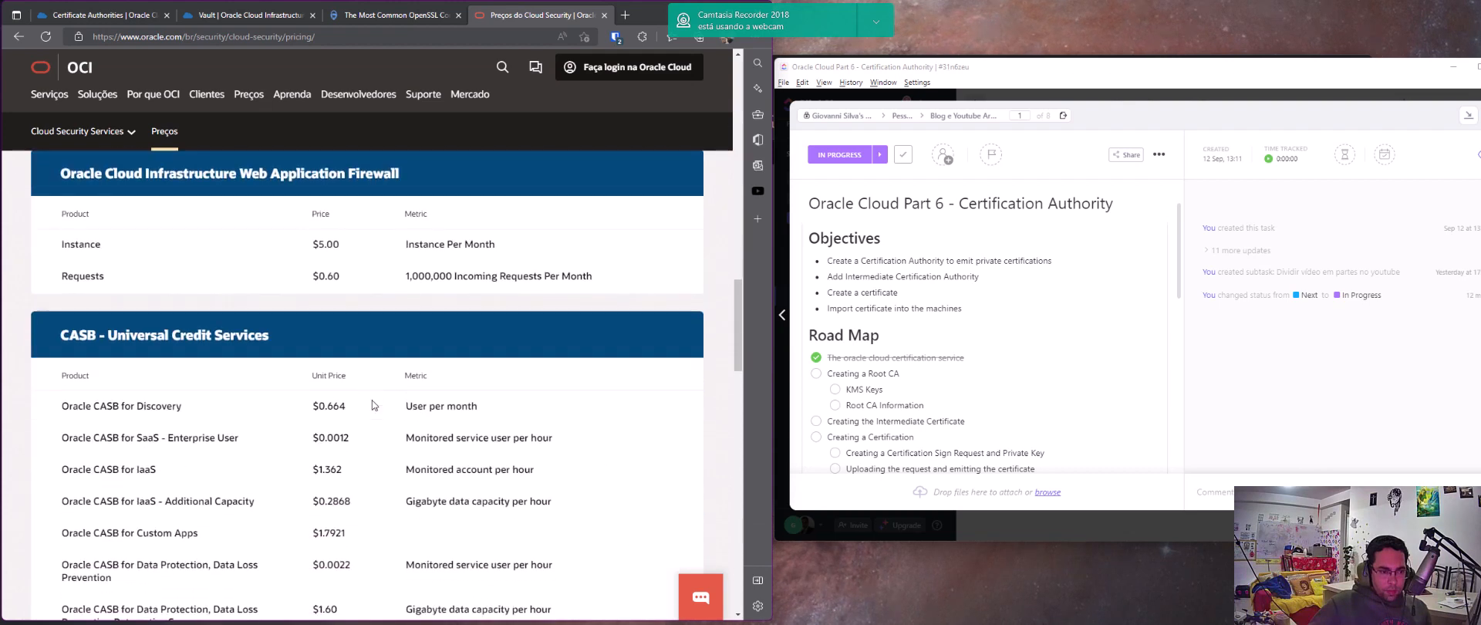
key("ctrl+f")
type("keys")
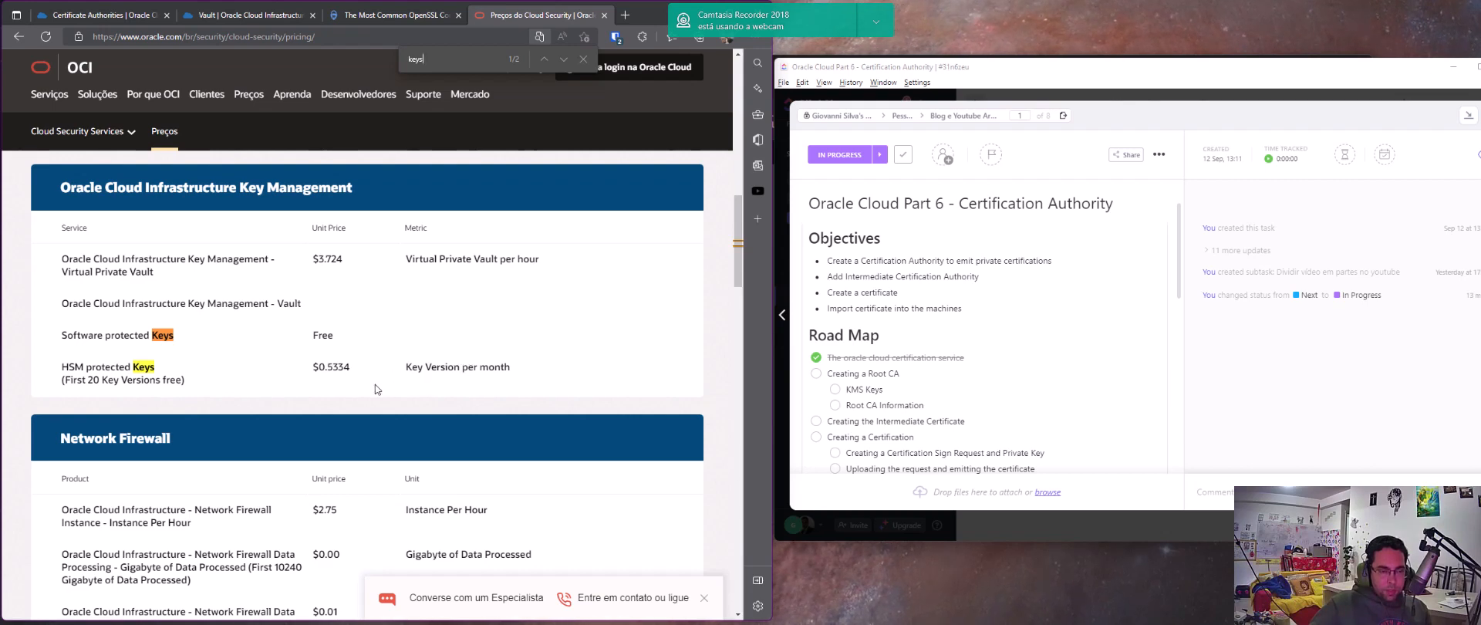
Return to the new key form, choose the RSA algorithm, check the available key lengths, and cancel the key creation
left_click(210, 23)
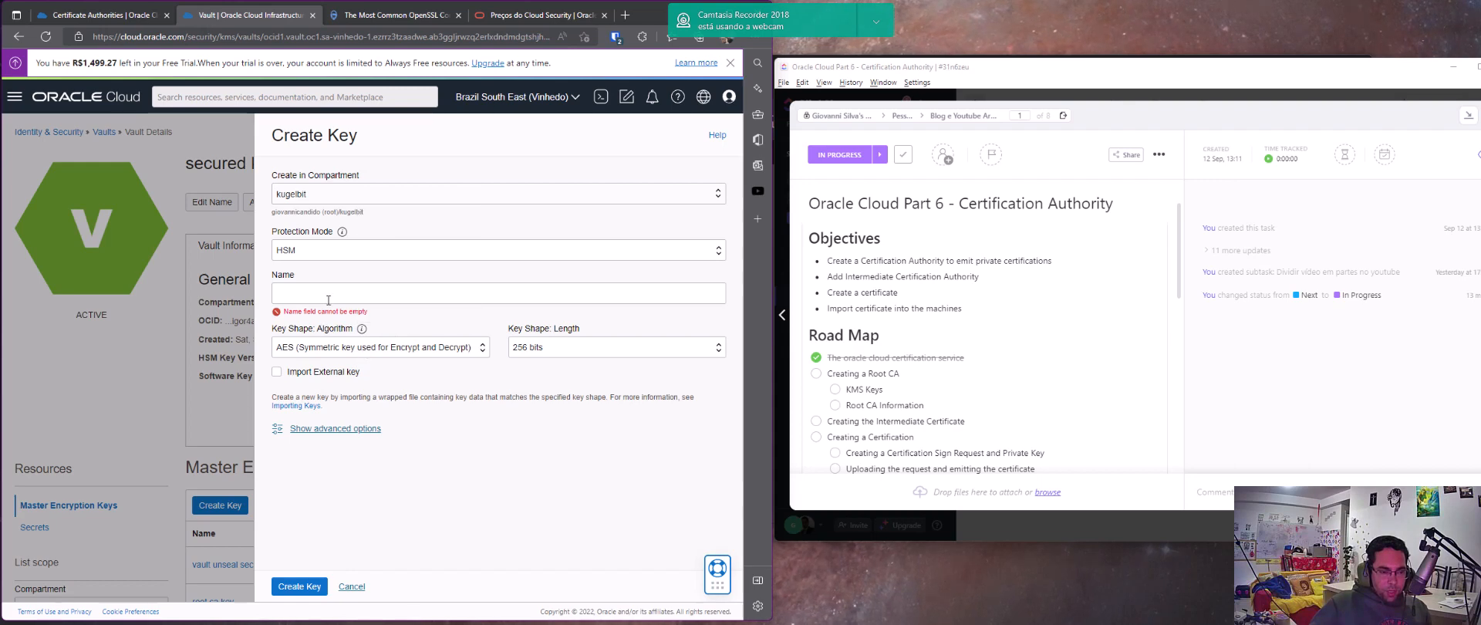
left_click(351, 353)
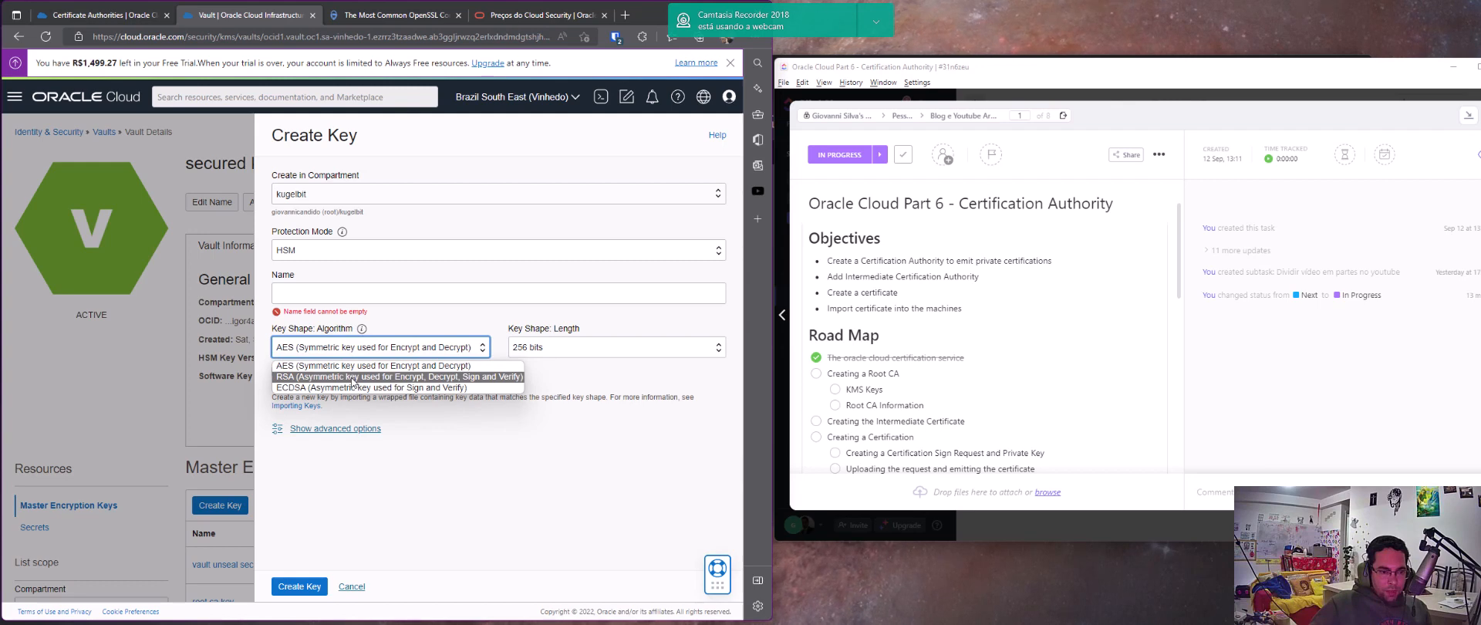
left_click(353, 378)
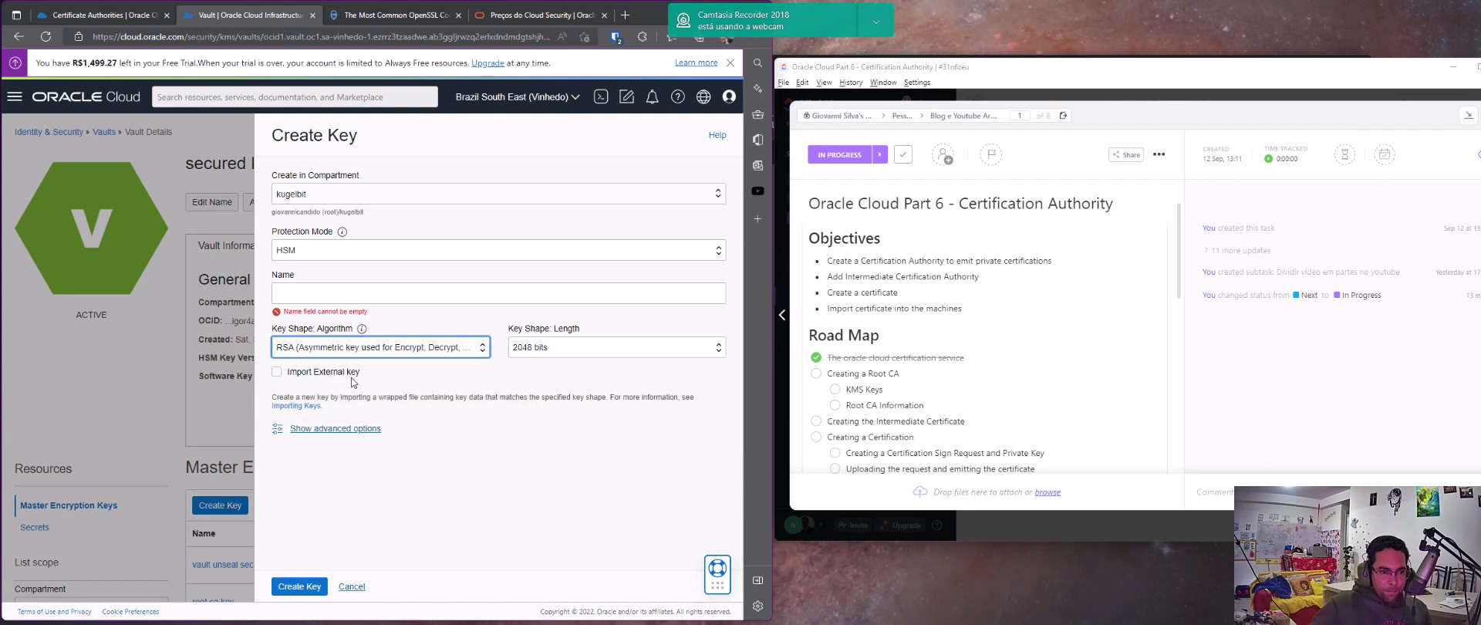
left_click(552, 344)
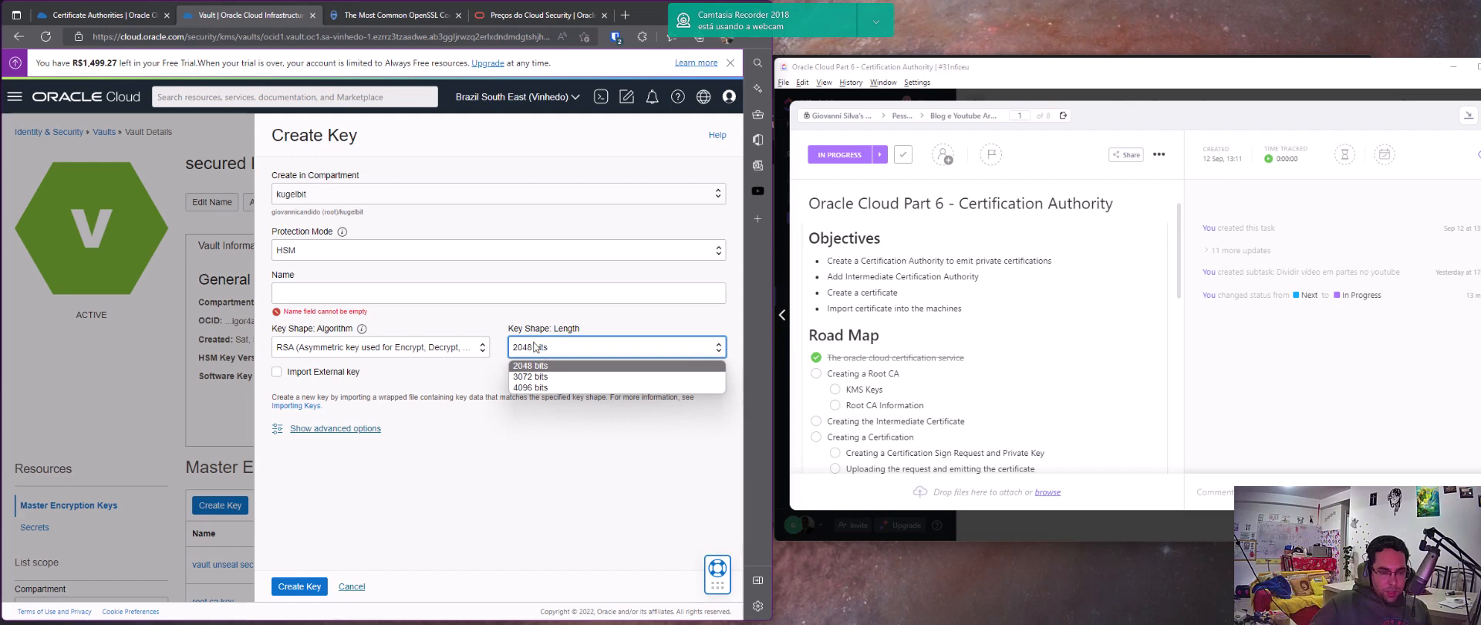
left_click(347, 293)
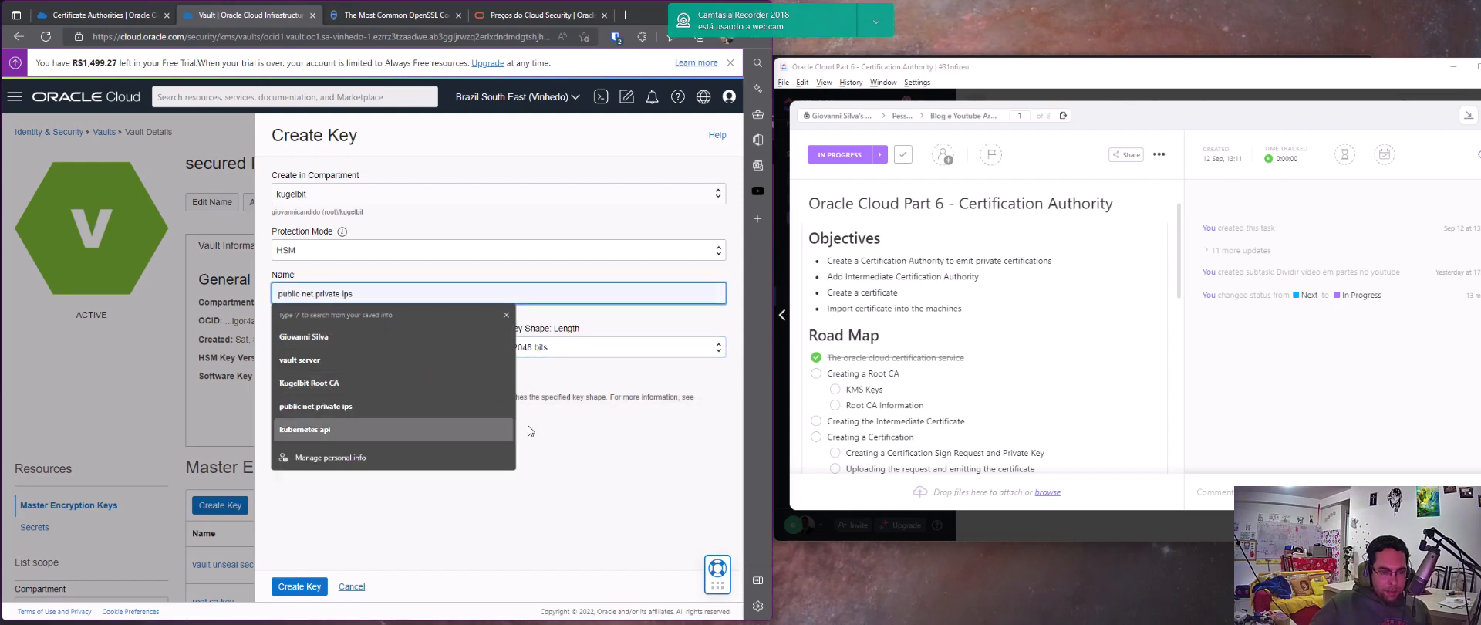
left_click(434, 485)
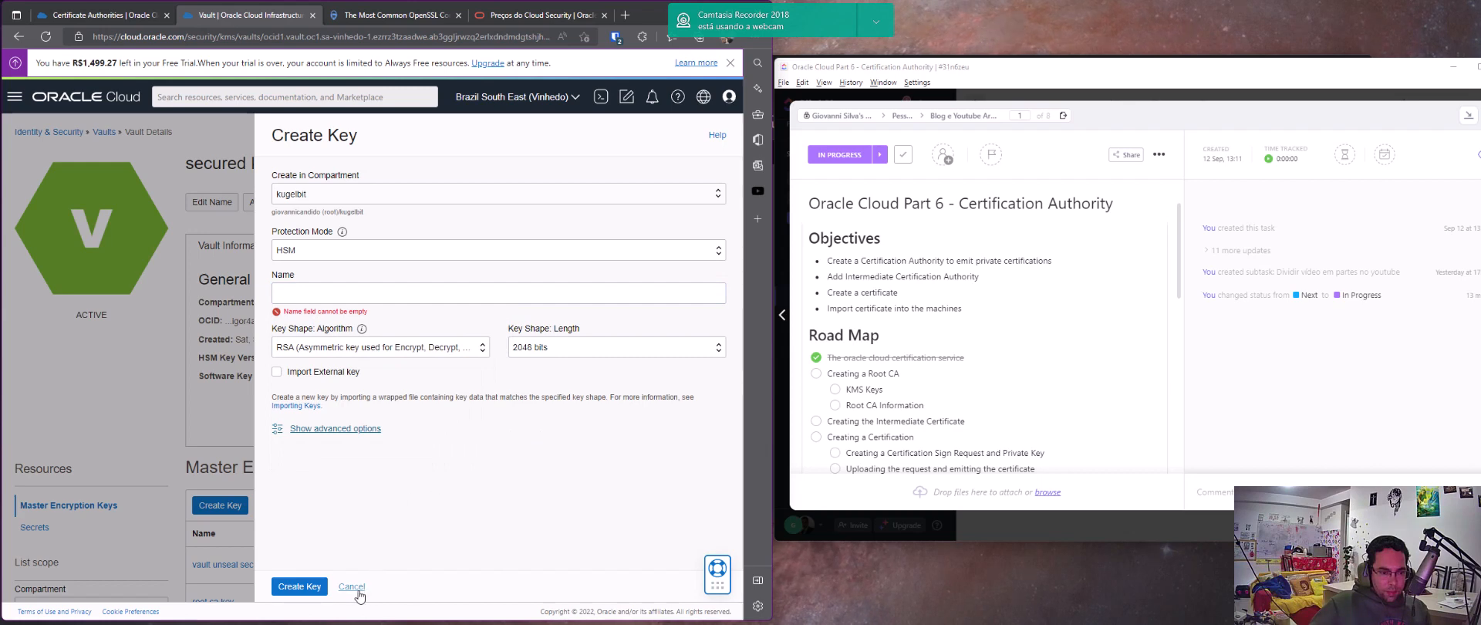
left_click(352, 587)
scroll(347, 484, "down", 1)
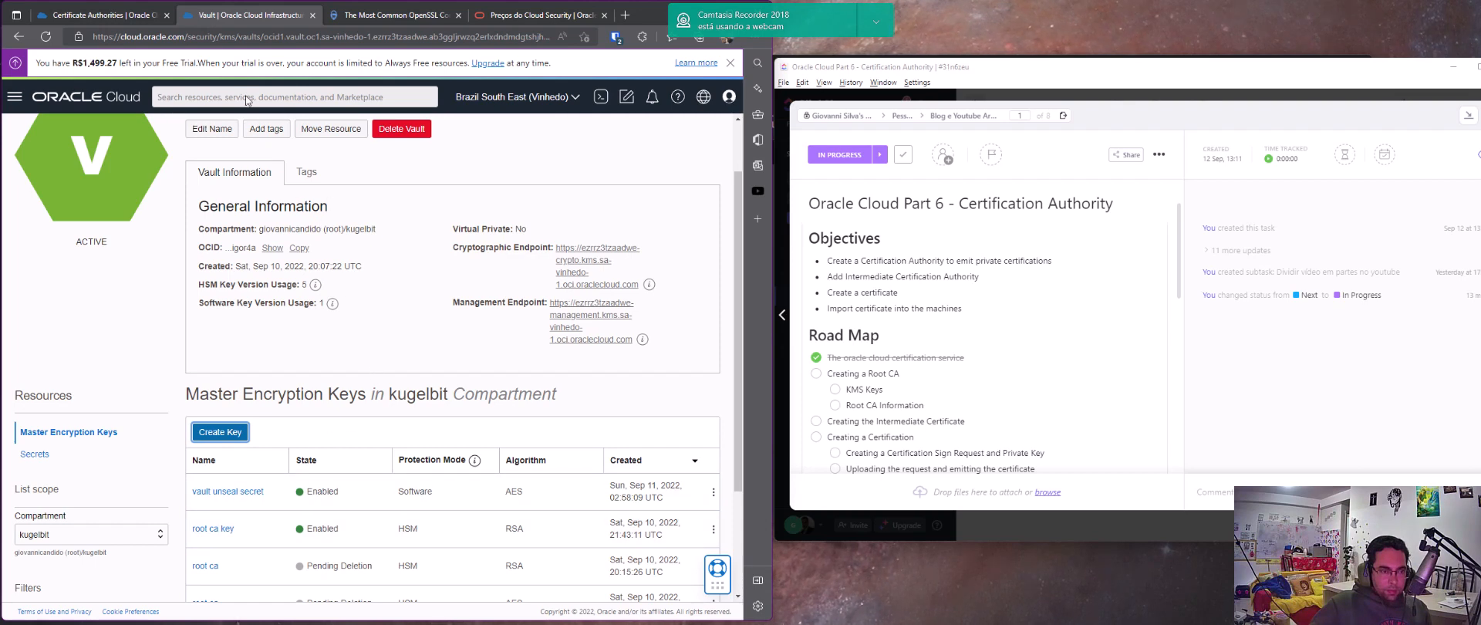
Return to the root certificate authority form, choose SHA384_WITH_RSA as the signing algorithm, and continue to the rules
left_click(124, 15)
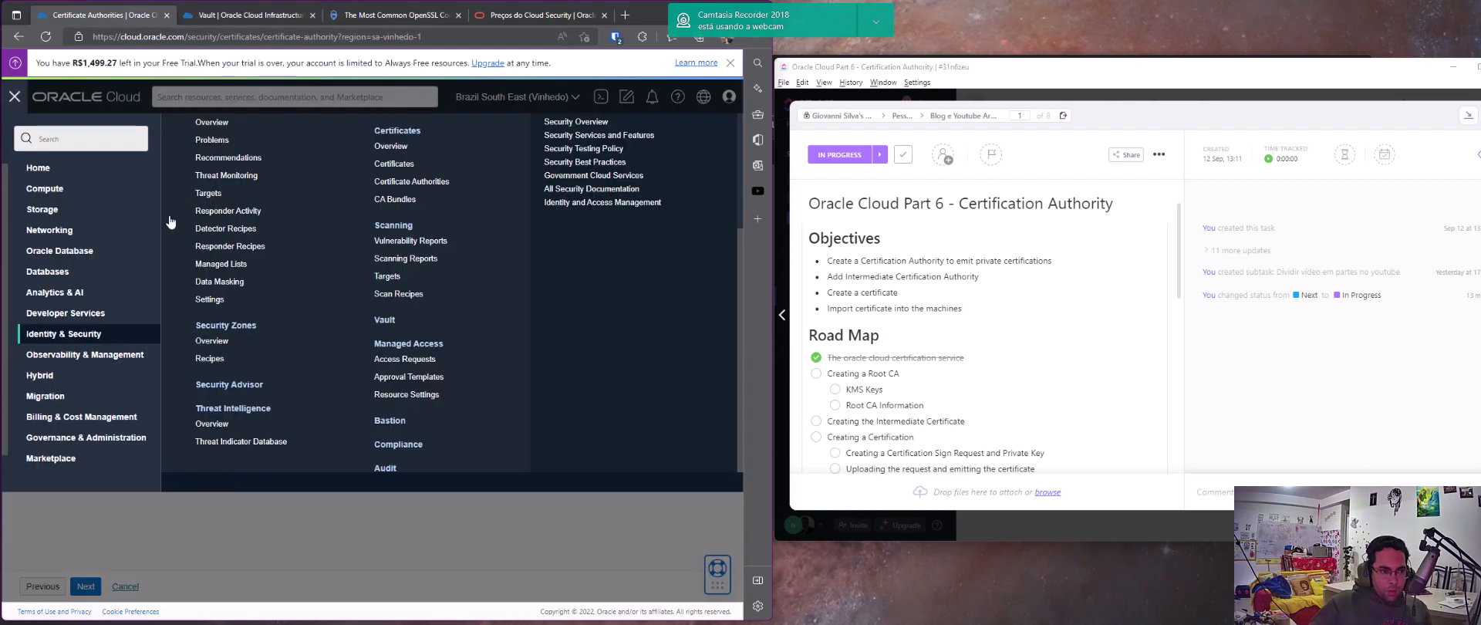
left_click(471, 546)
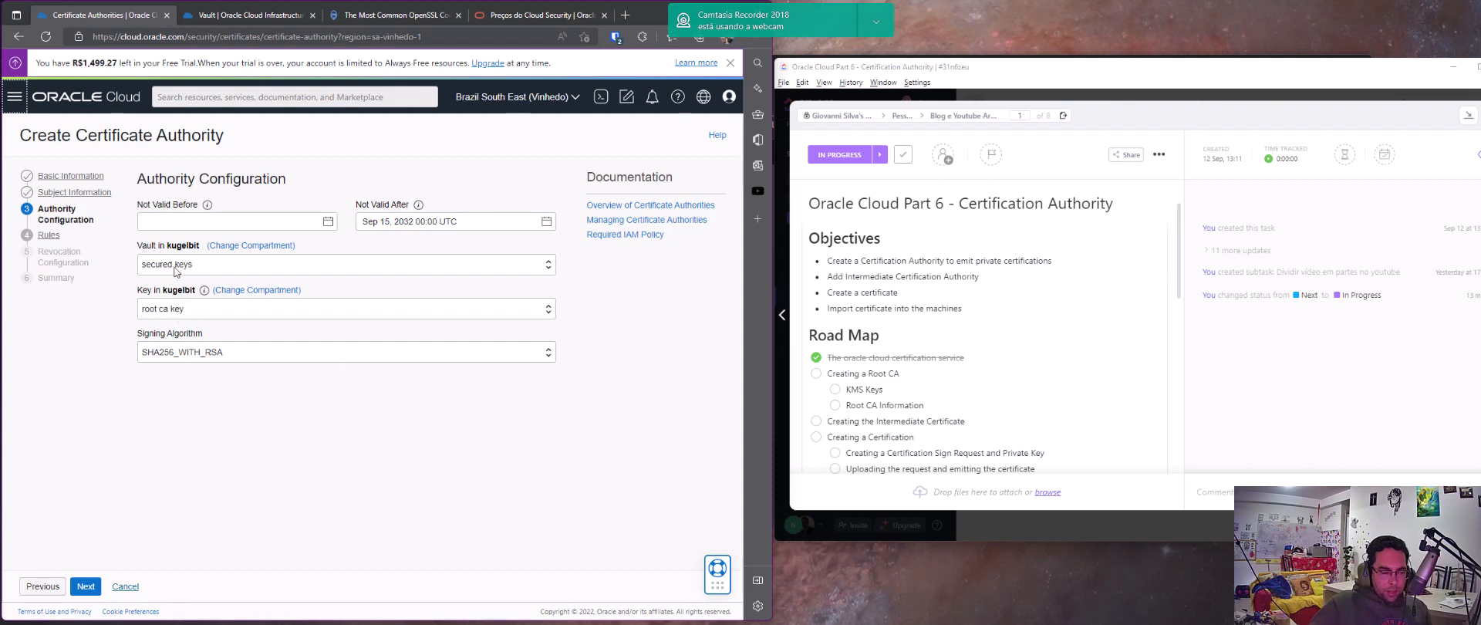
left_click(215, 358)
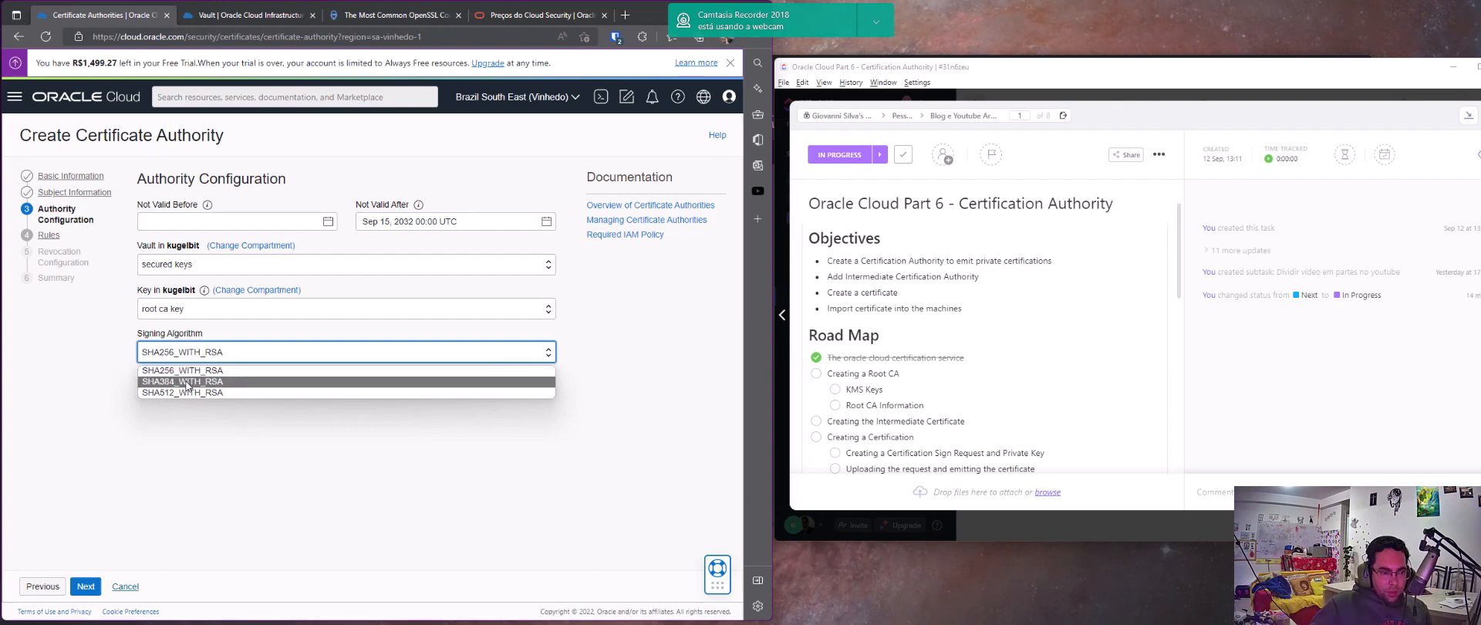
left_click(220, 358)
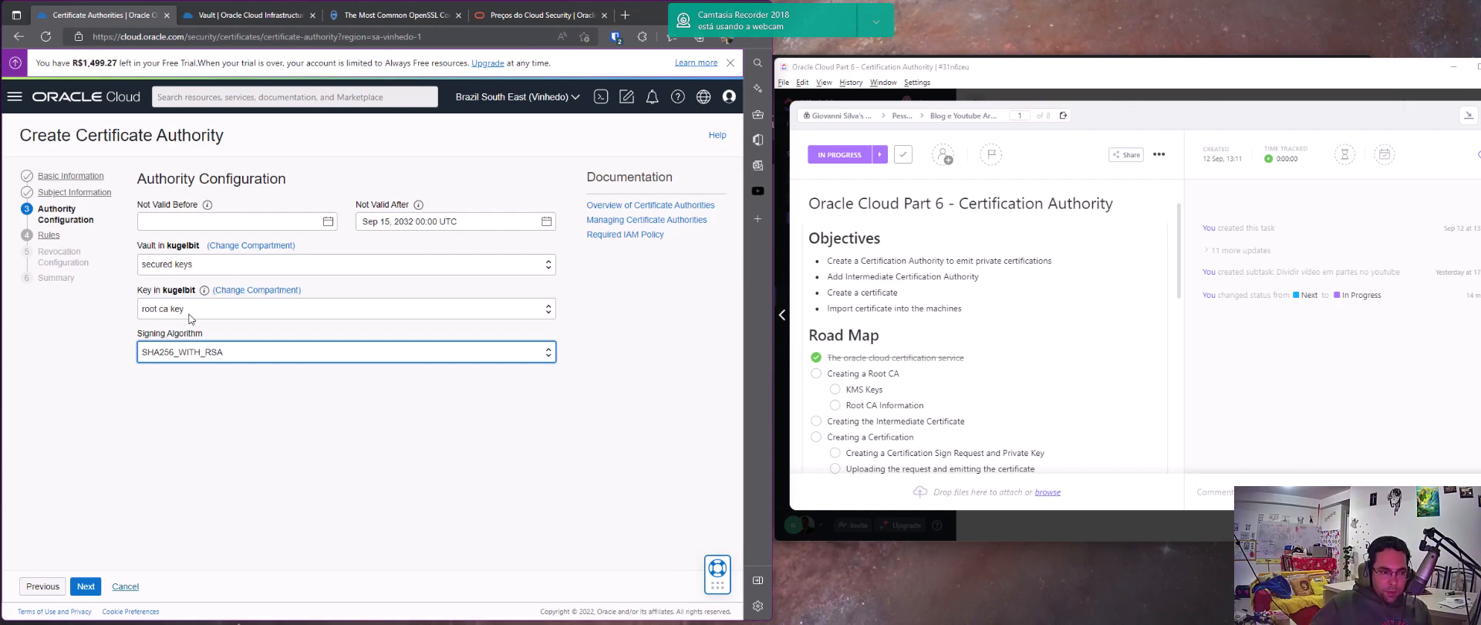
left_click(187, 346)
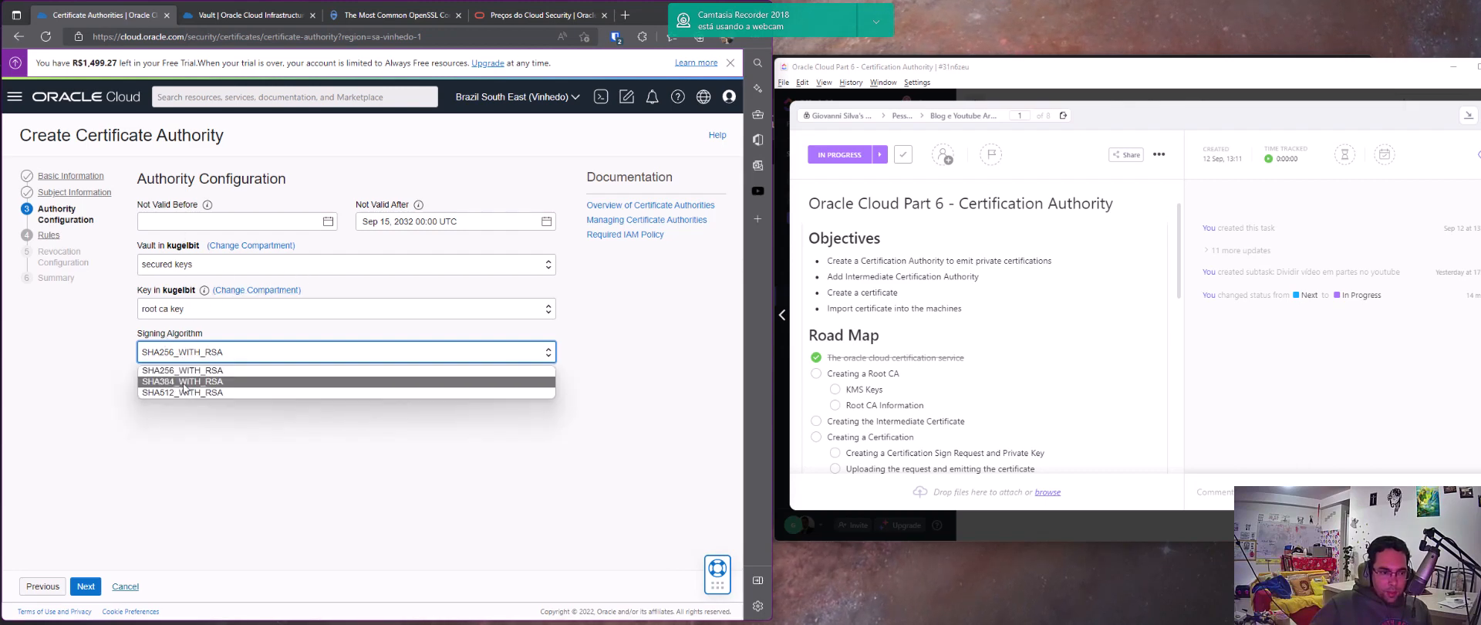
left_click(145, 373)
left_click(87, 589)
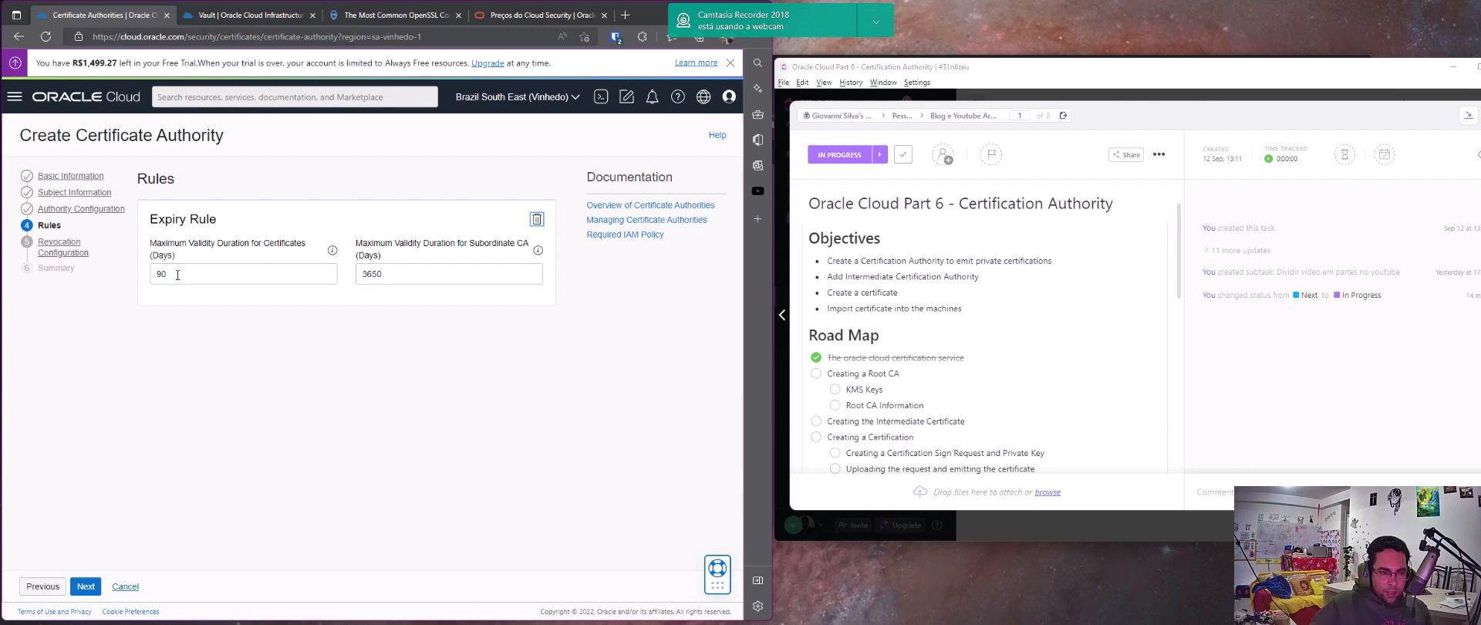
Open Calculator and divide the subordinate CA's maximum validity of 3650 days by 365 to get it in years
left_click(390, 274)
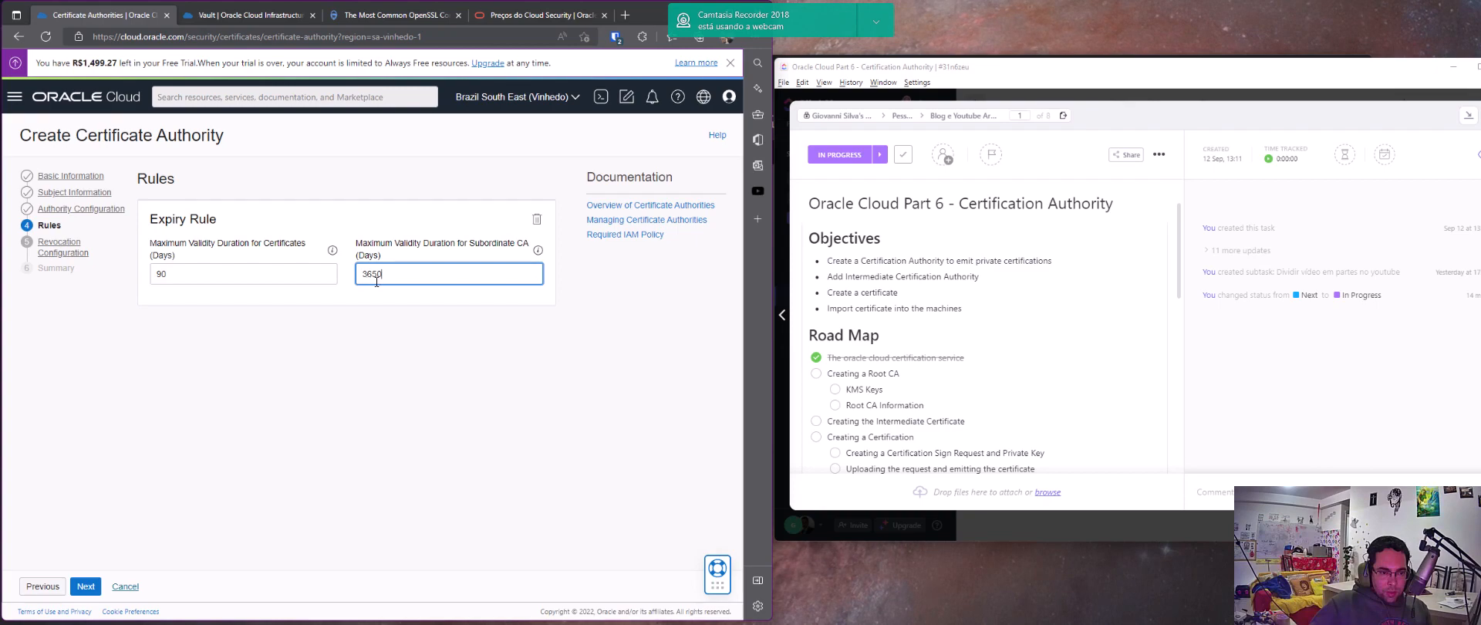
key("super")
type("calc")
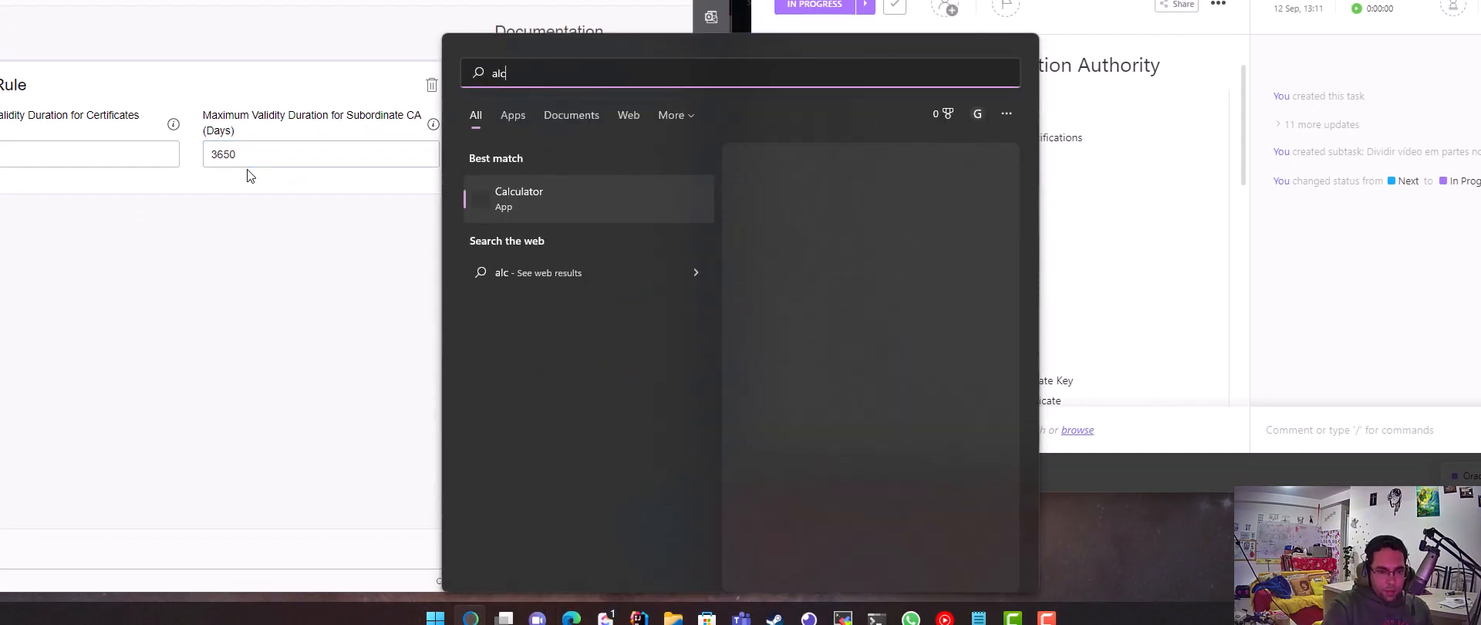
key("Return")
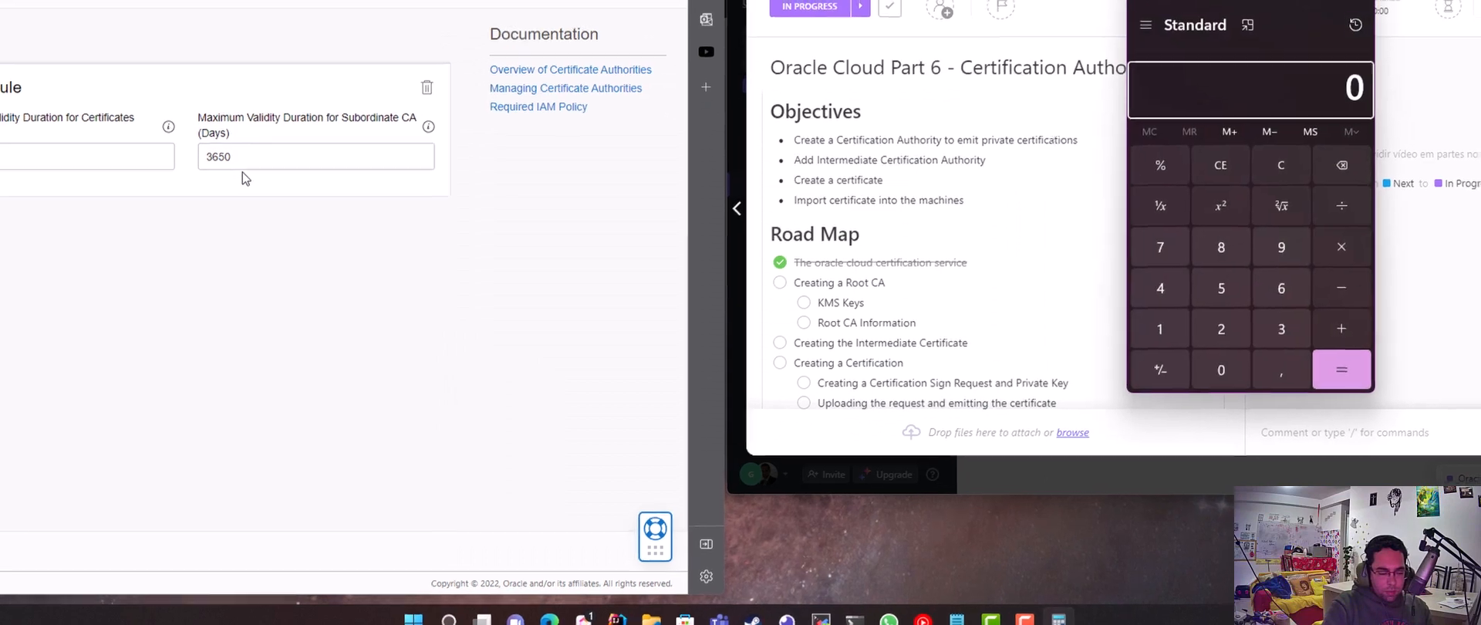
key("super")
type("calculator")
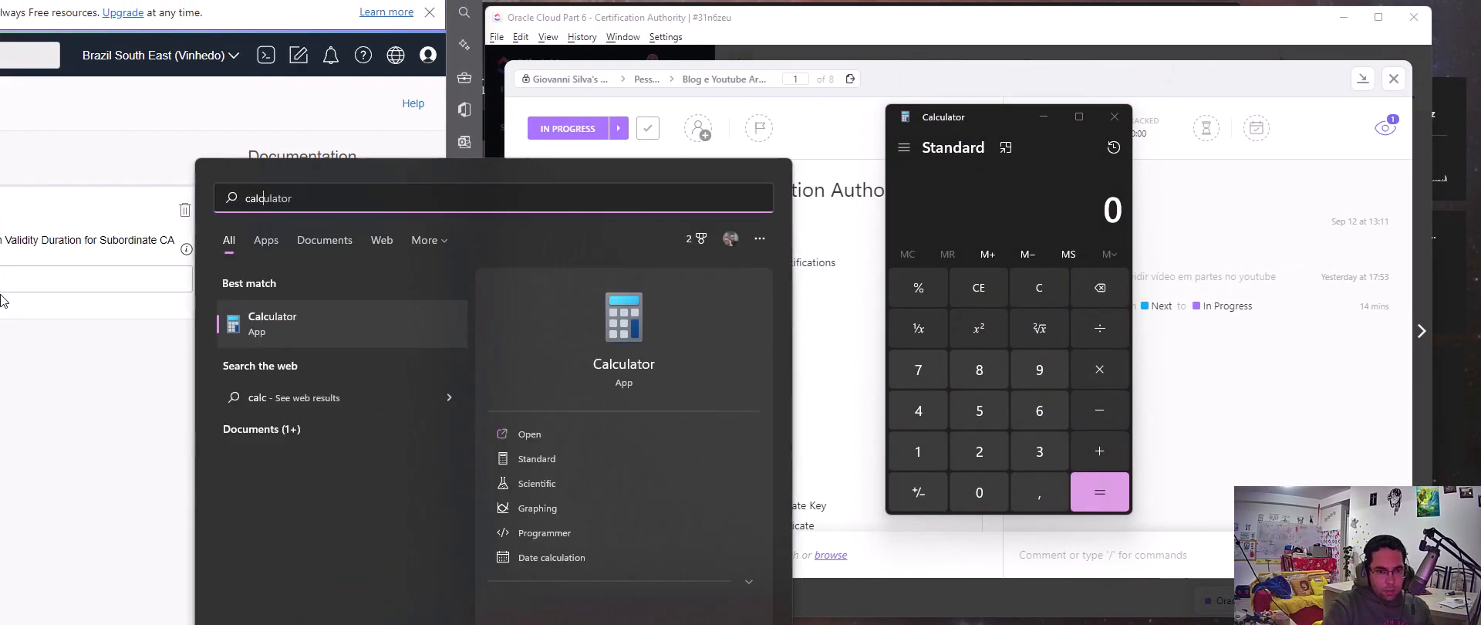
key("Return")
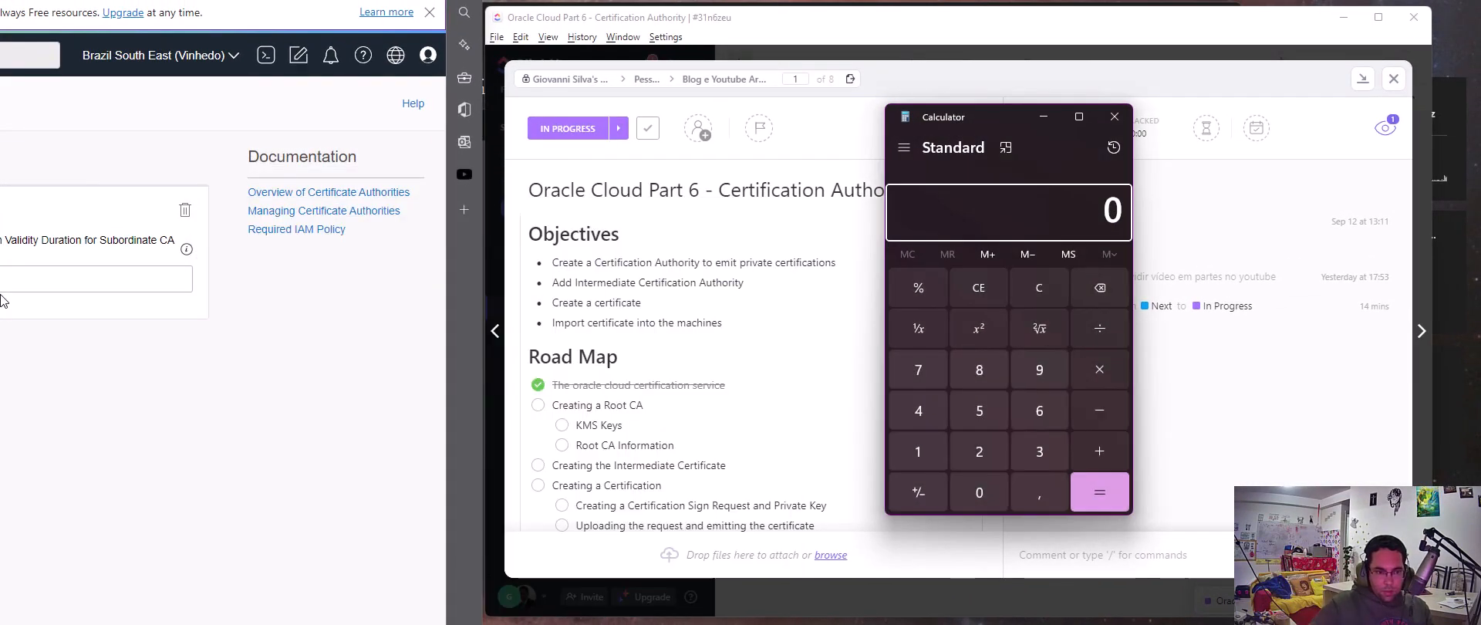
type("3650")
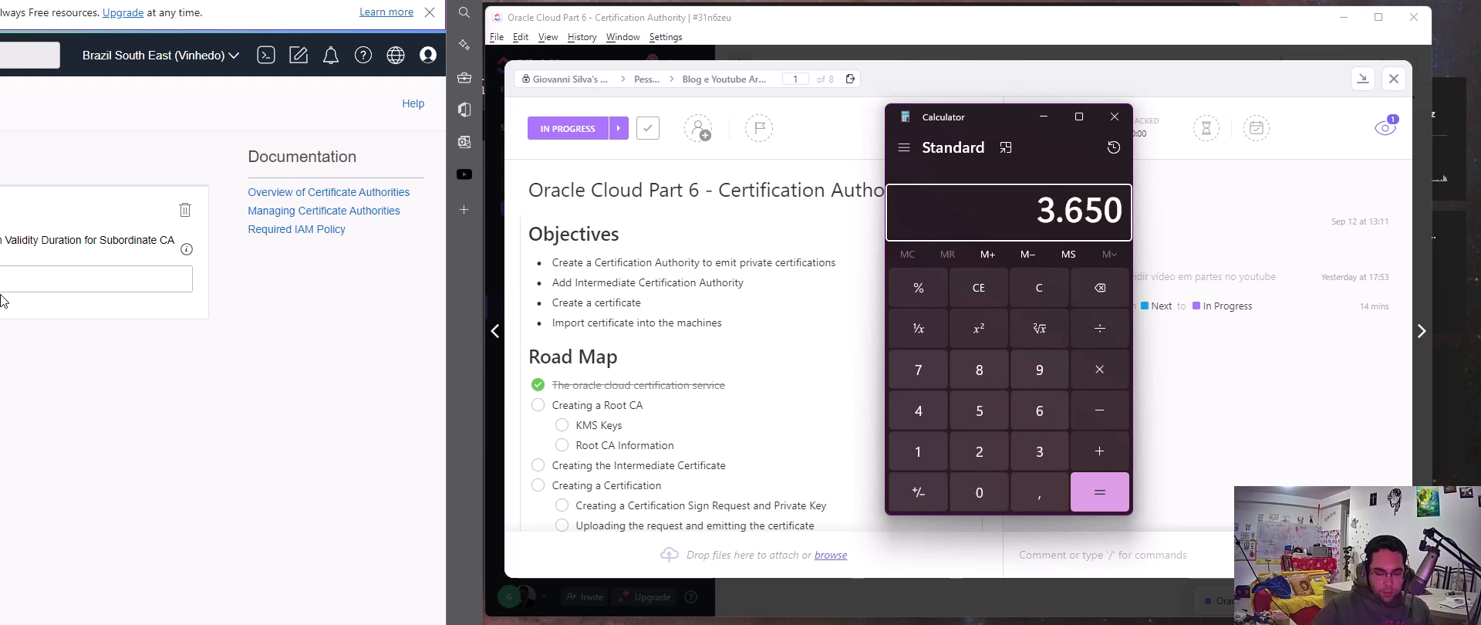
key("slash")
type("3")
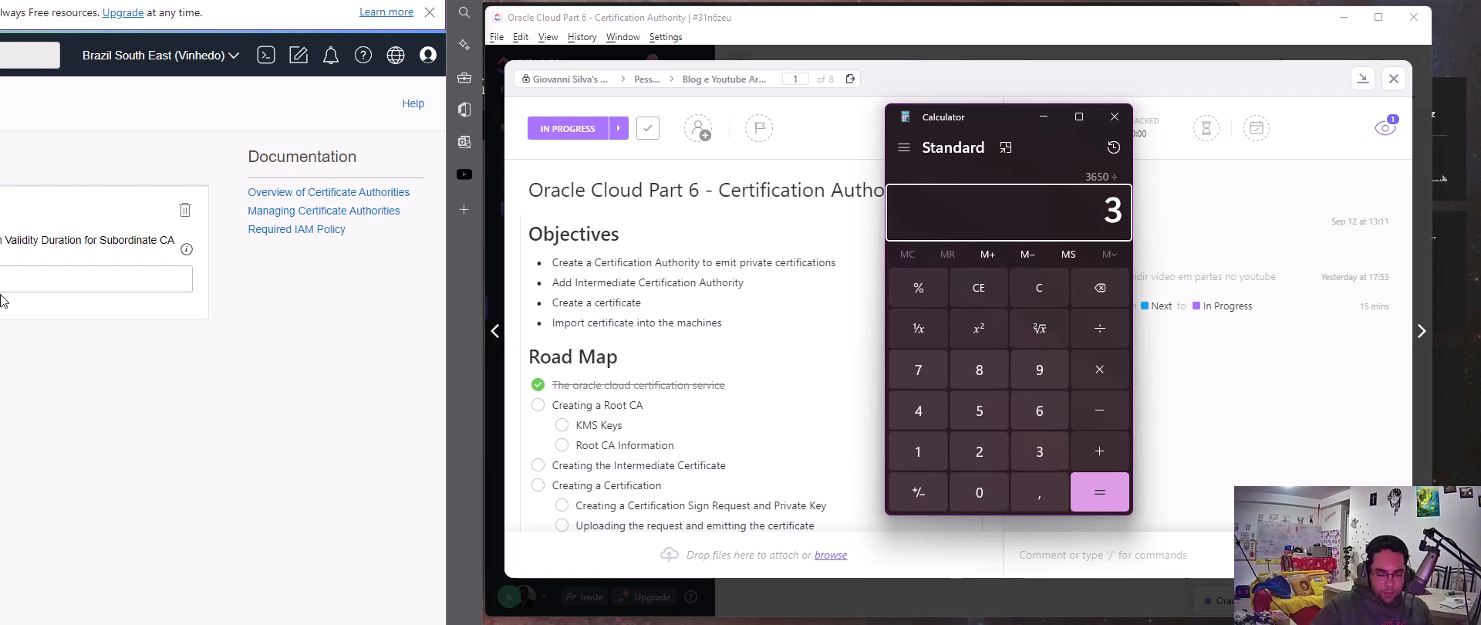
type("65")
key("Return")
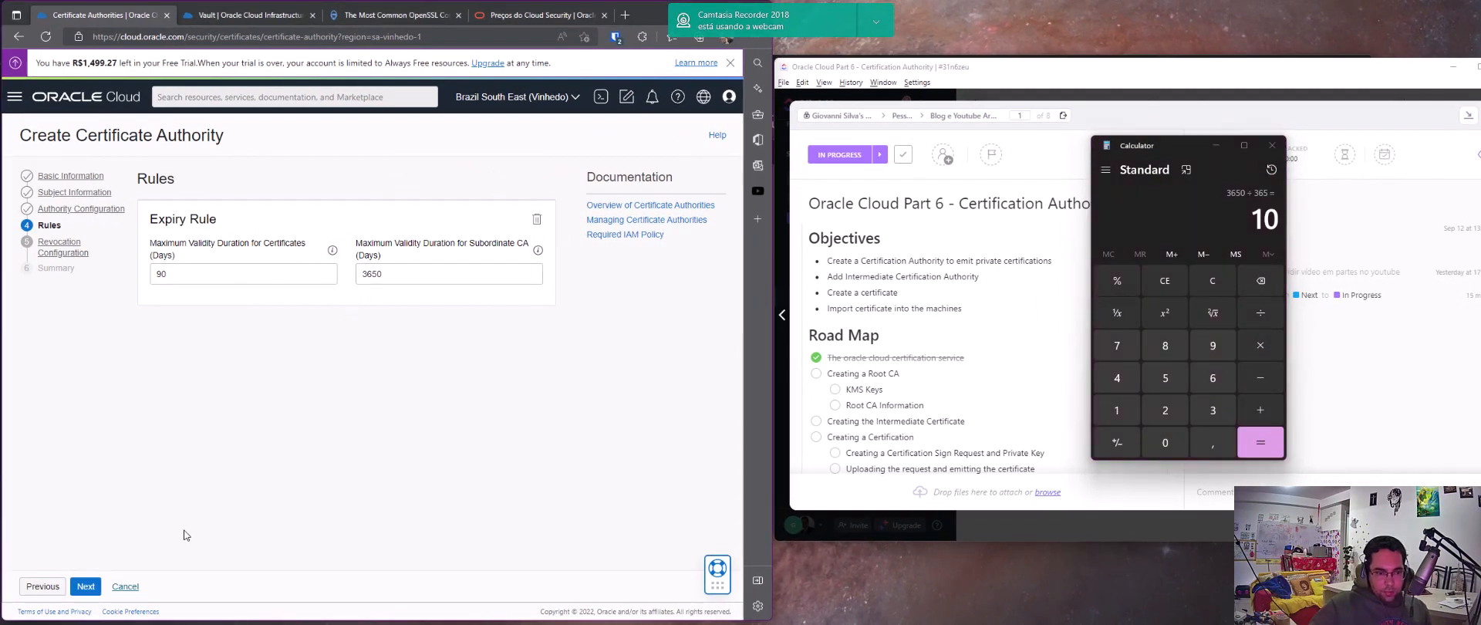
Continue to the revocation configuration and set the object name format to ca/revocation-list-{}
left_click(85, 586)
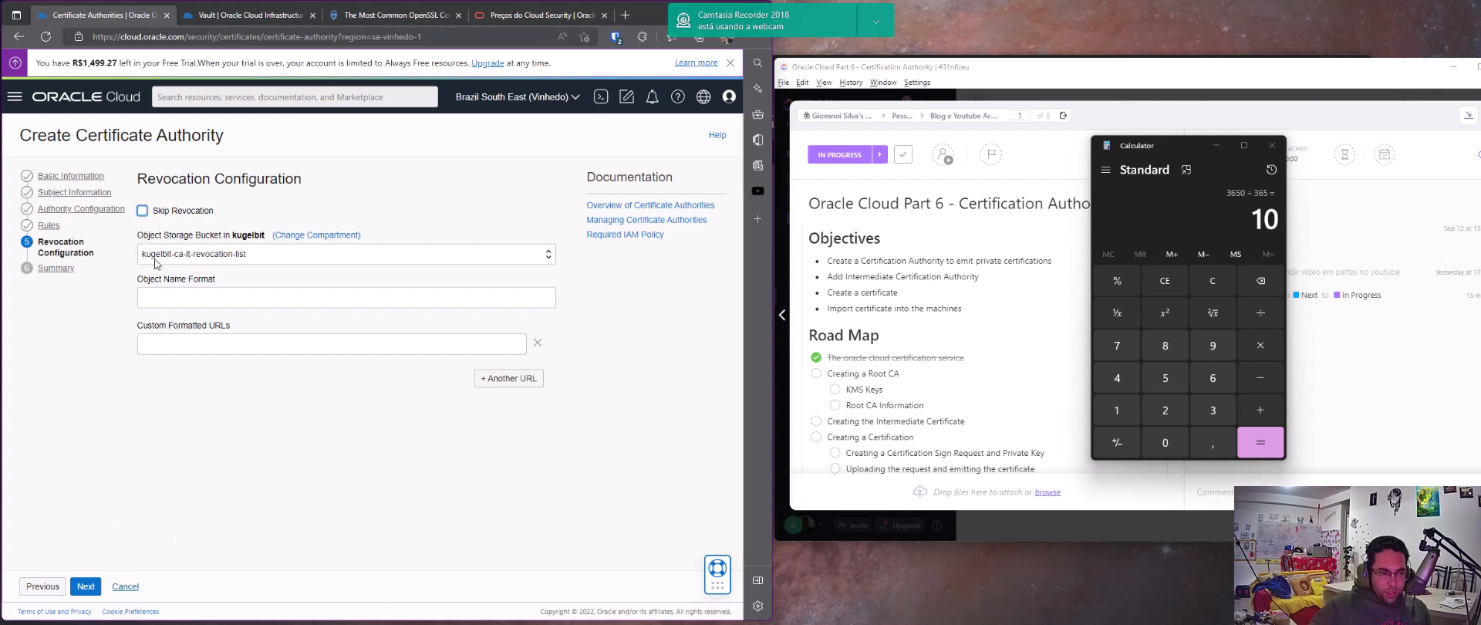
left_click(172, 299)
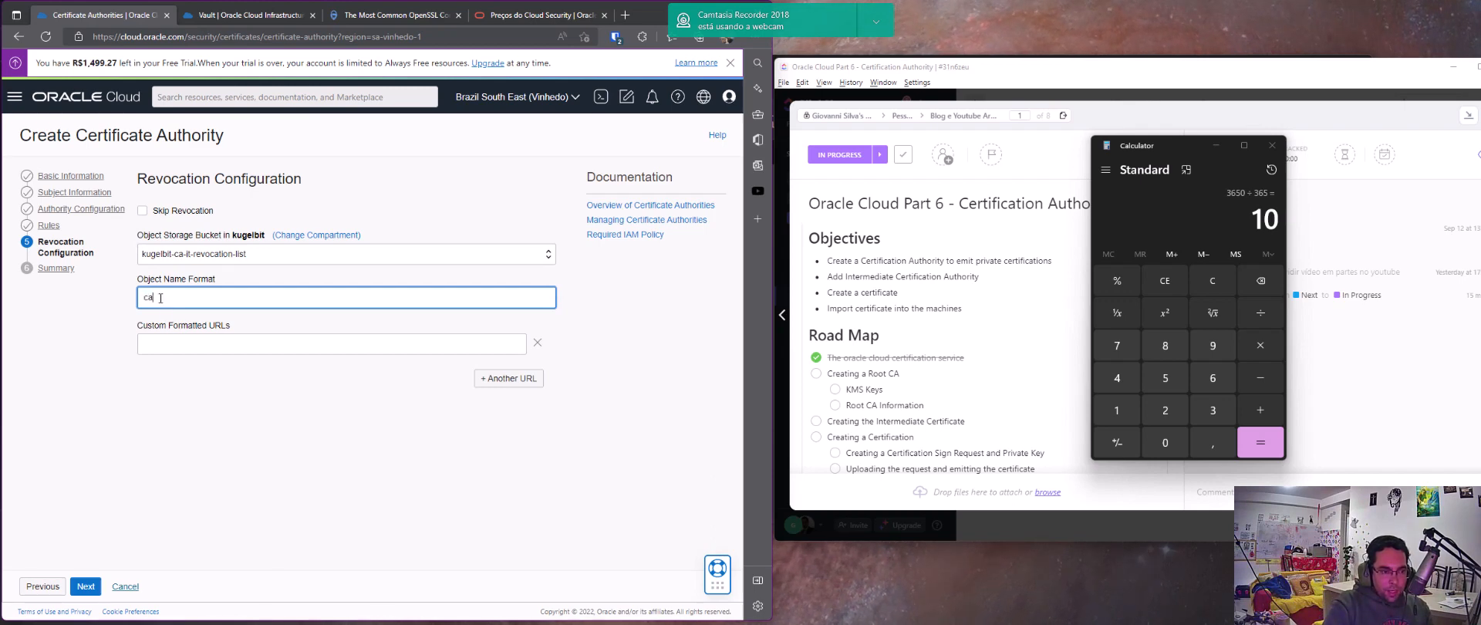
type("/")
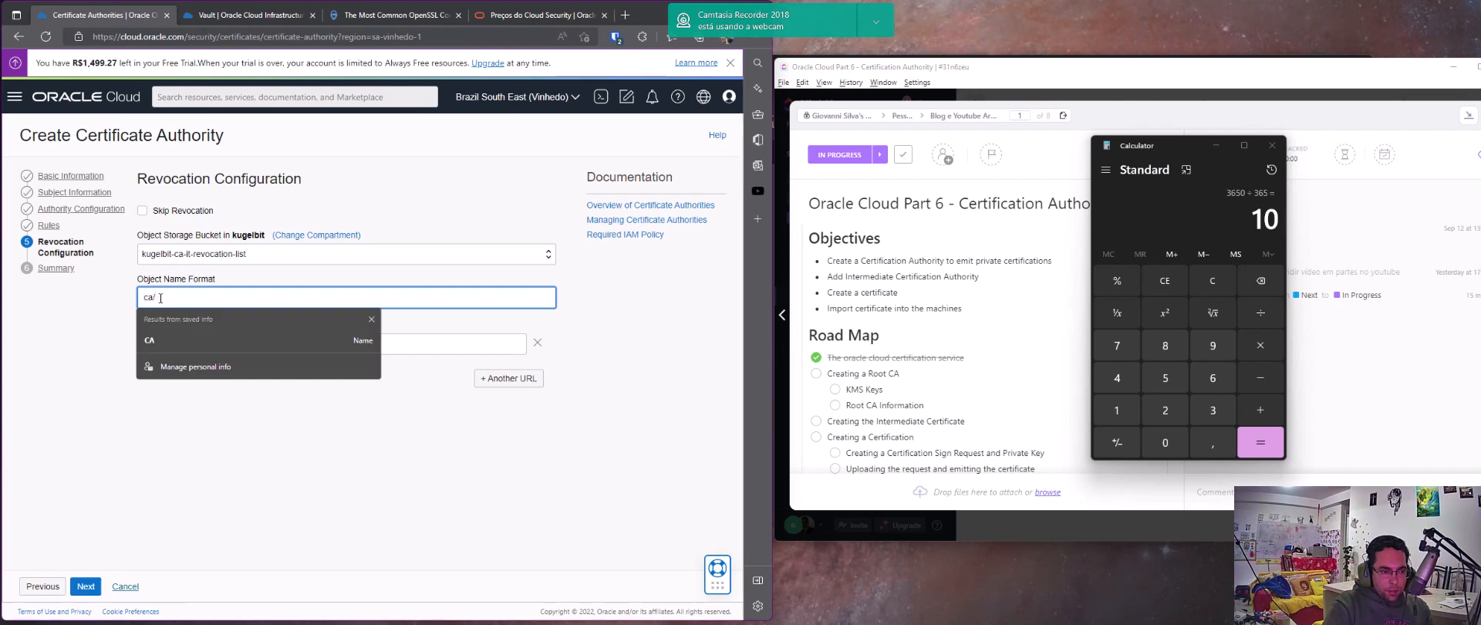
type("revocation-list")
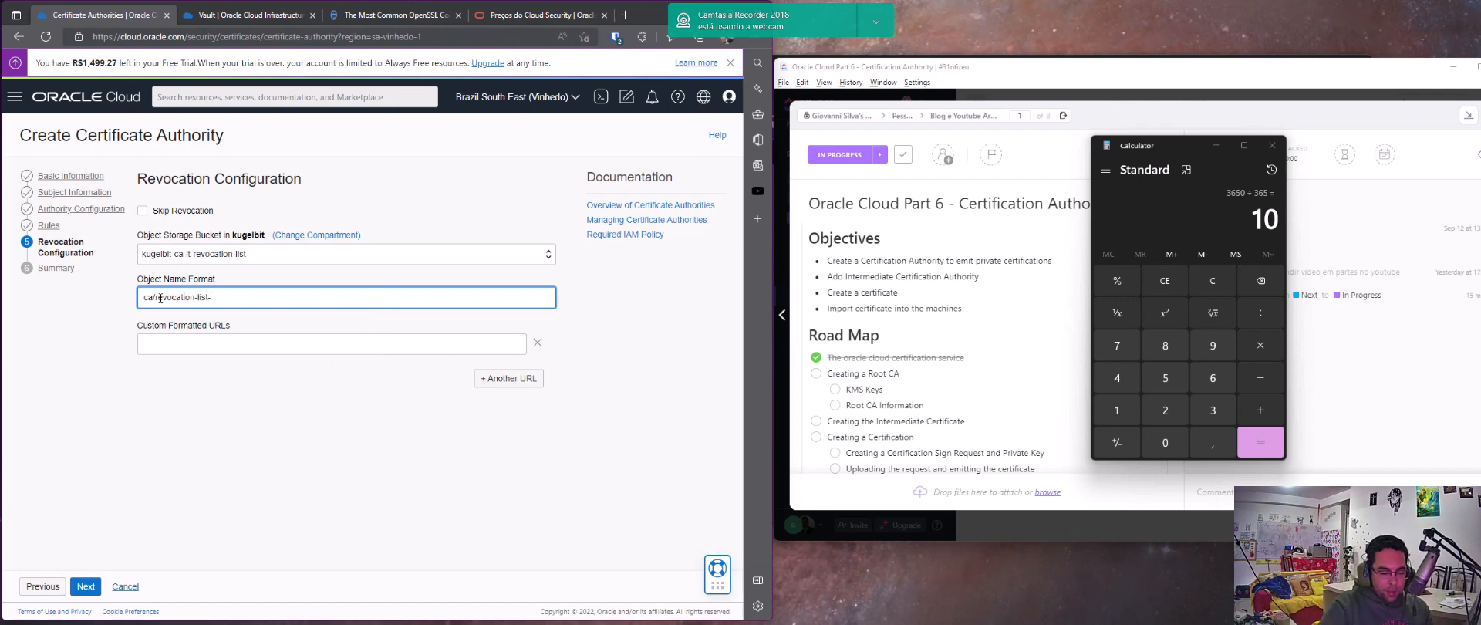
type("-{}")
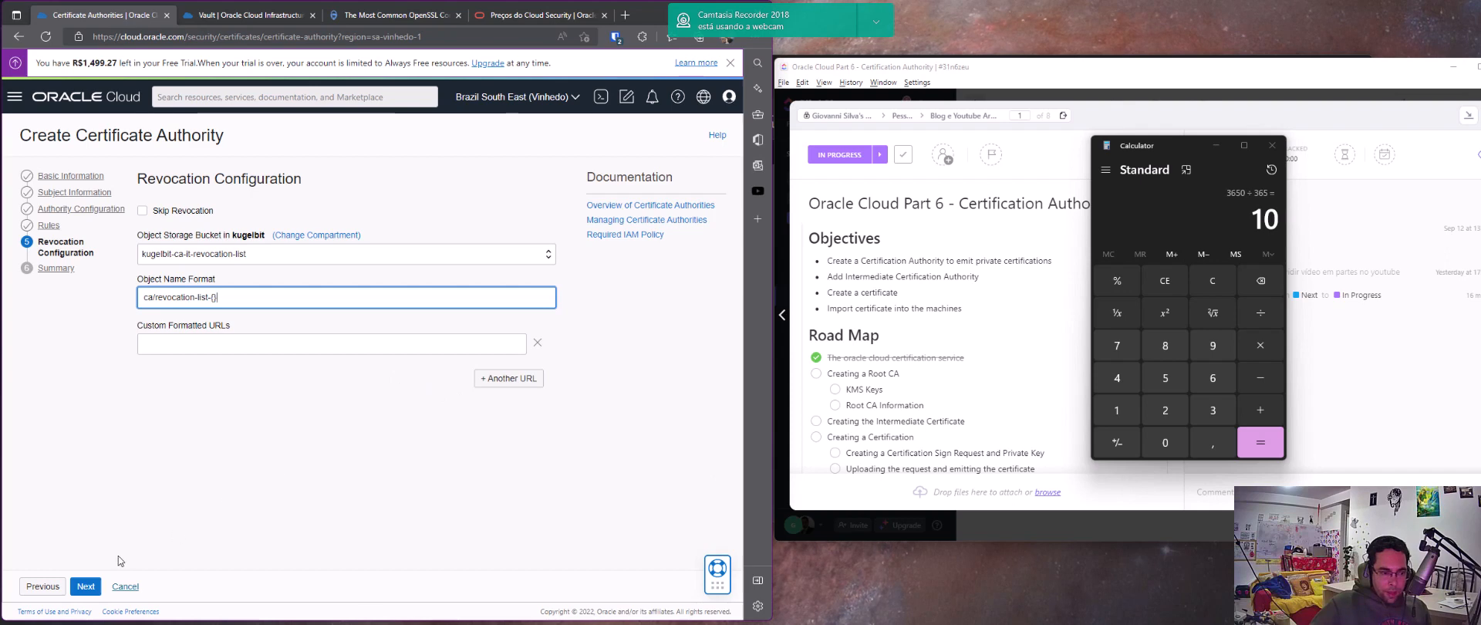
Review the new certificate authority's summary and cancel its creation
left_click(86, 586)
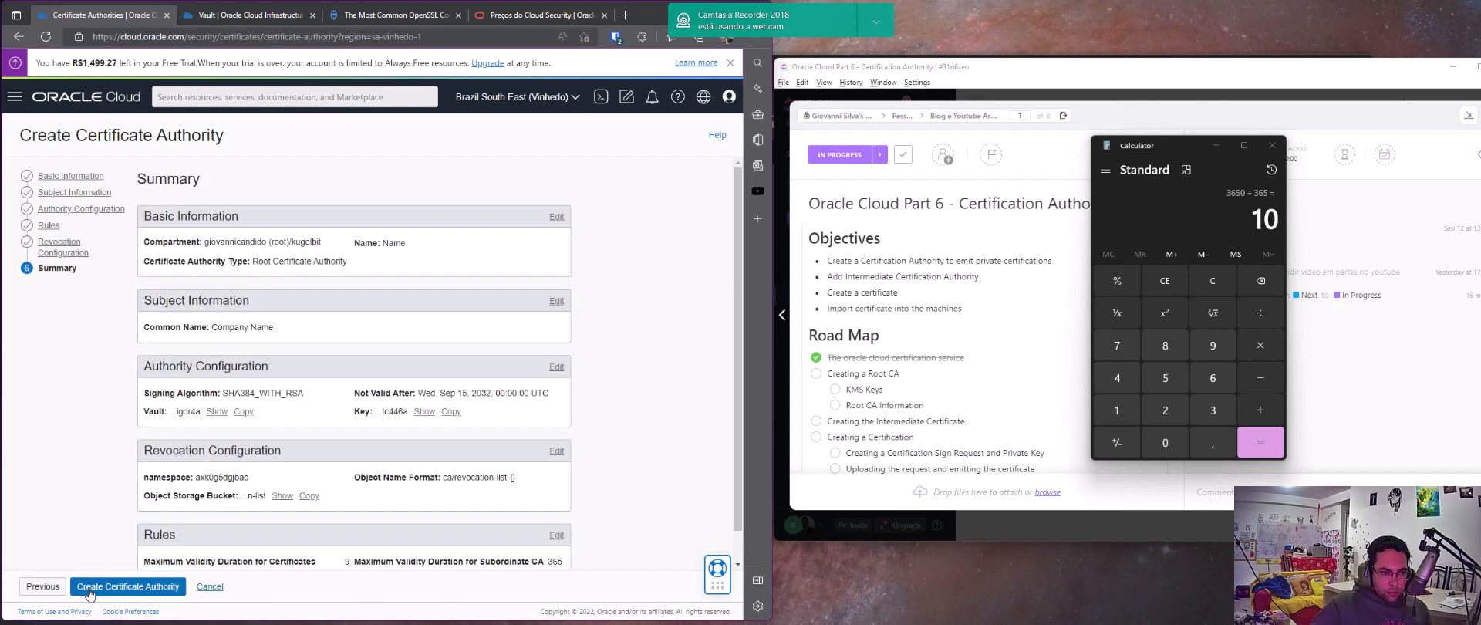
scroll(210, 460, "down", 2)
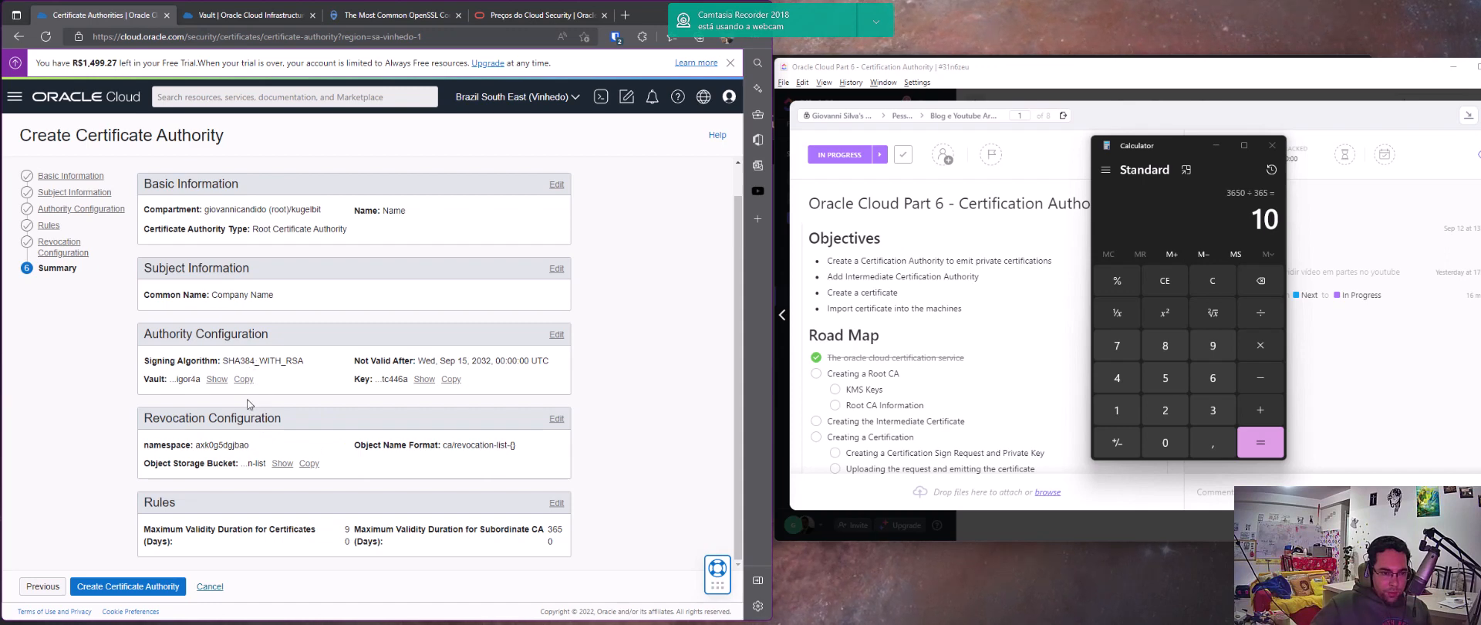
left_click(209, 587)
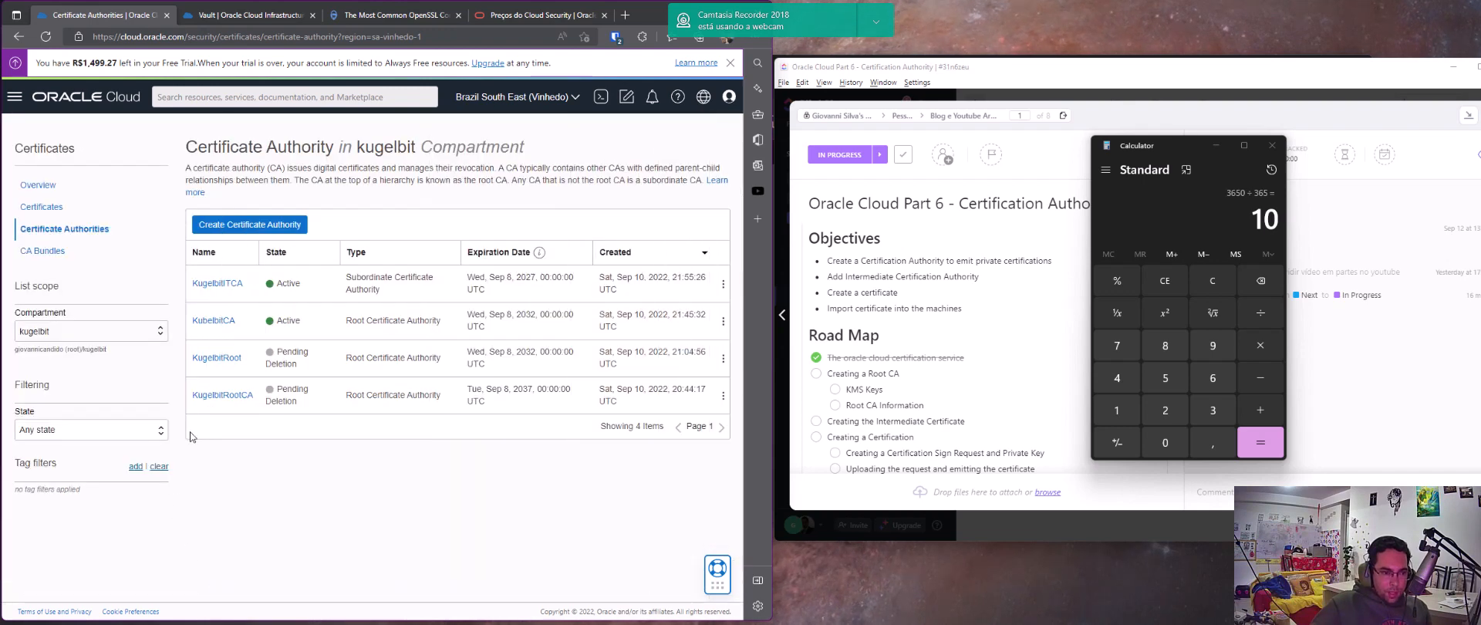
Open the subordinate authorities of the KubelbitCA root authority, look at the form for issuing a new one, and cancel it
left_click(224, 324)
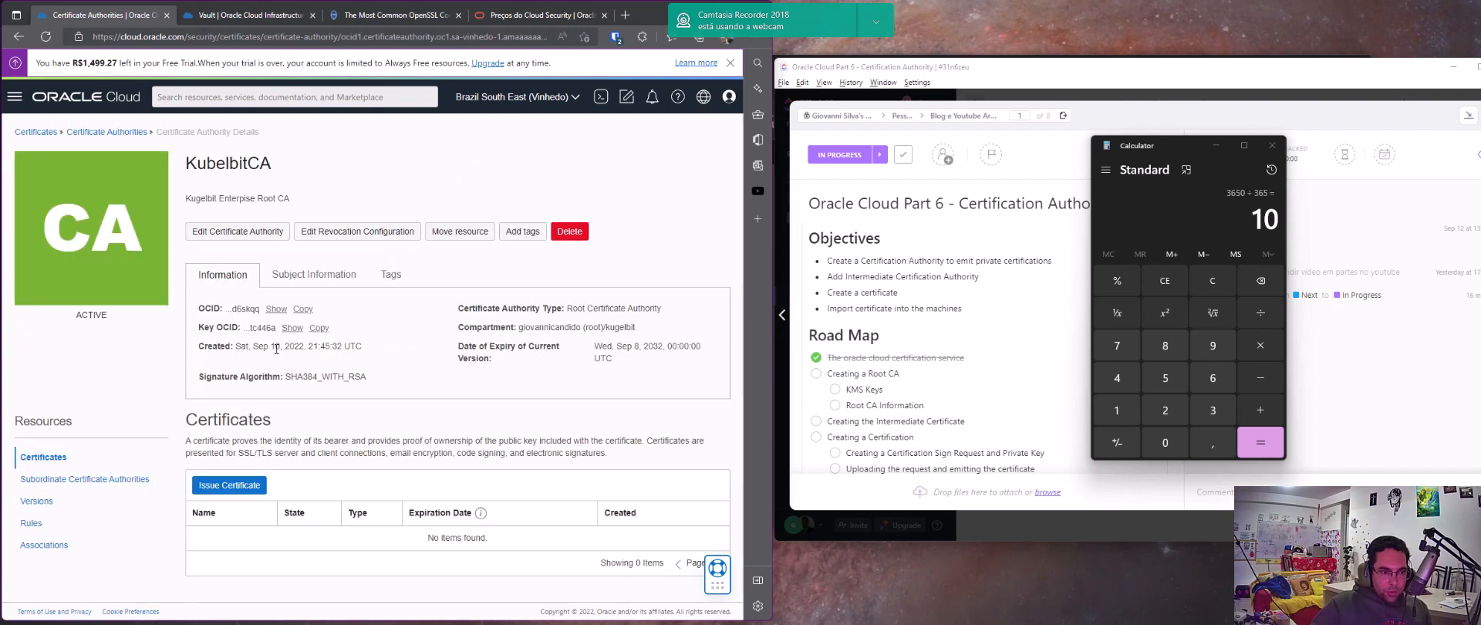
left_click(78, 485)
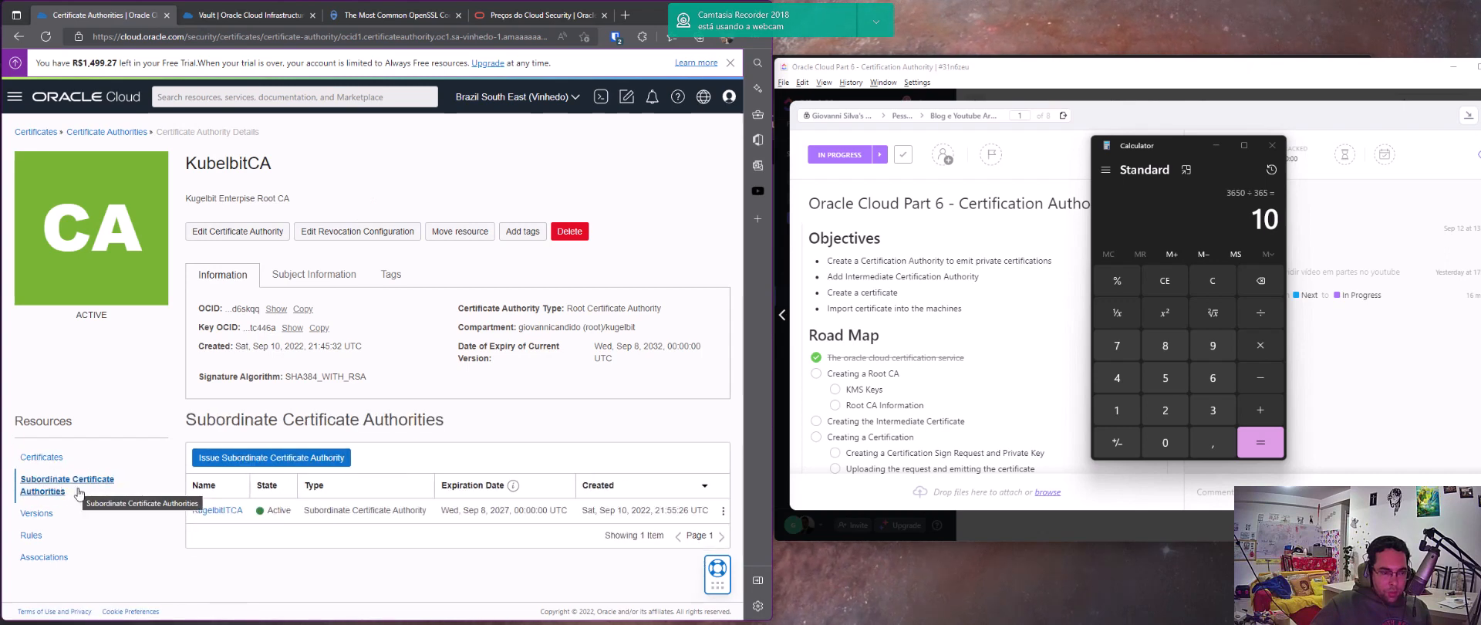
left_click(307, 458)
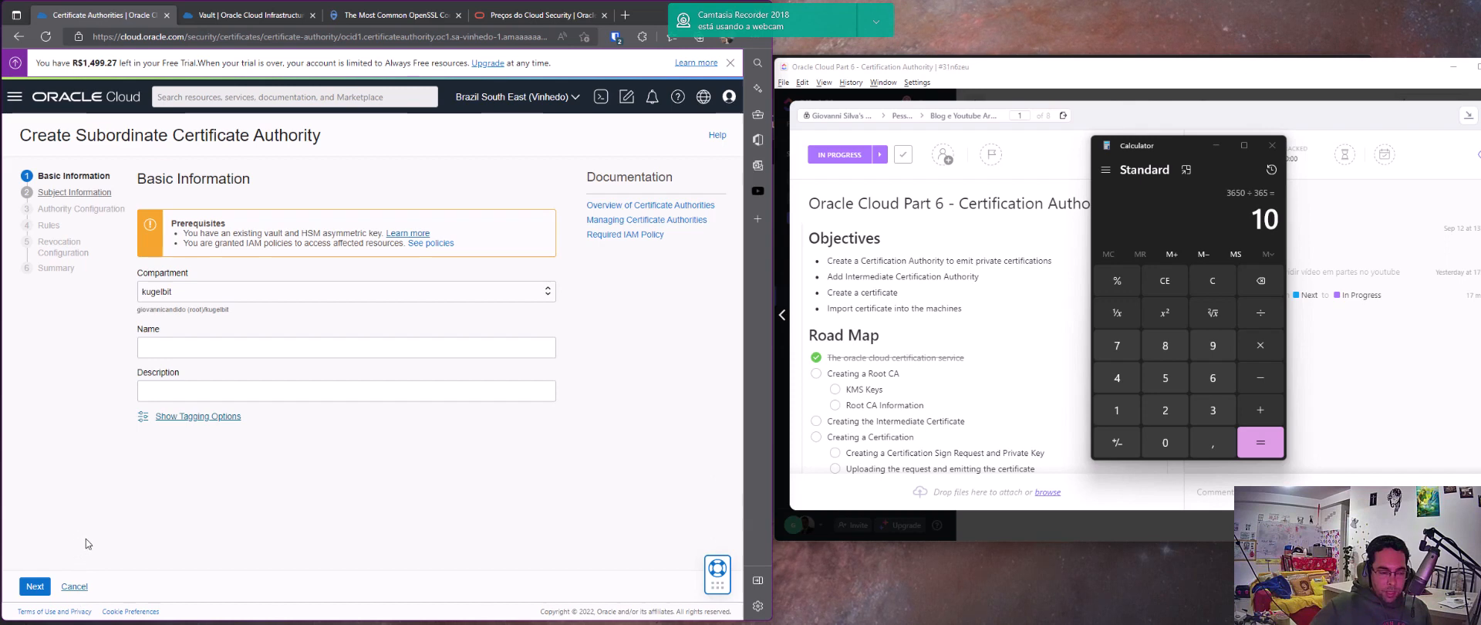
left_click(74, 587)
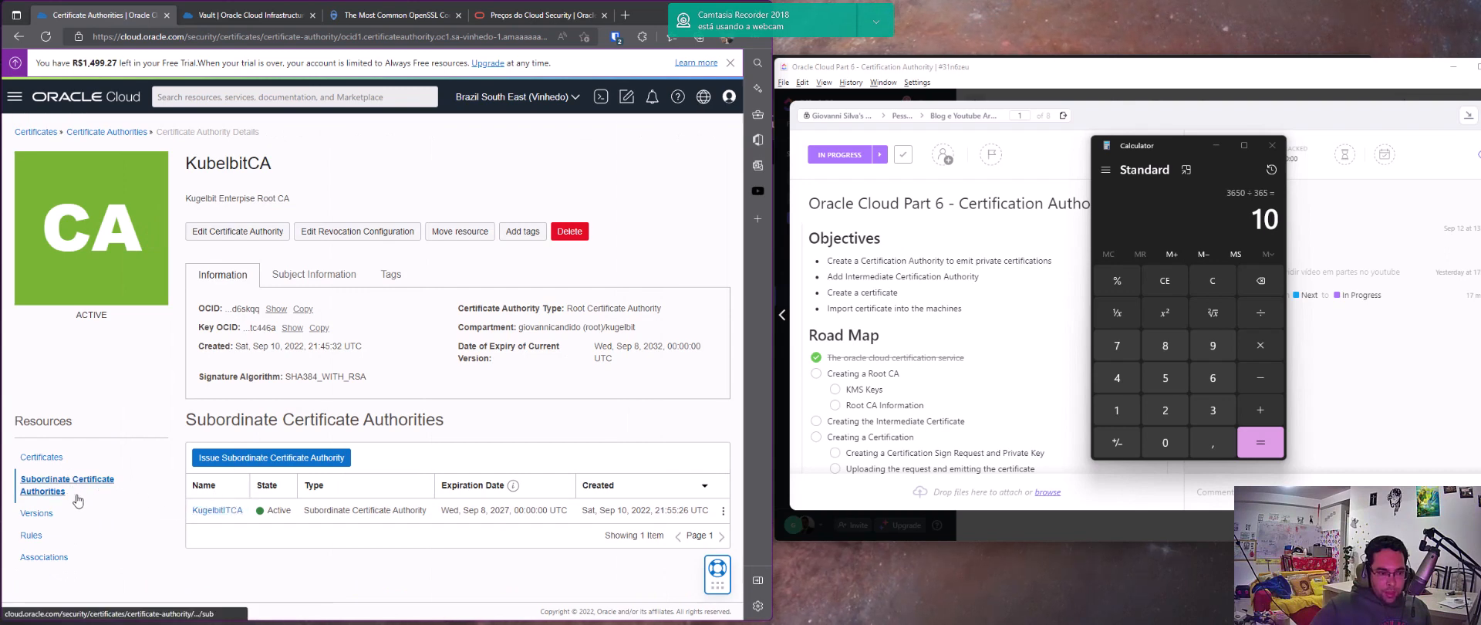
From the KugelbitITCA subordinate authority, start issuing an internal CA certificate that is managed externally, and name it Test
left_click(218, 510)
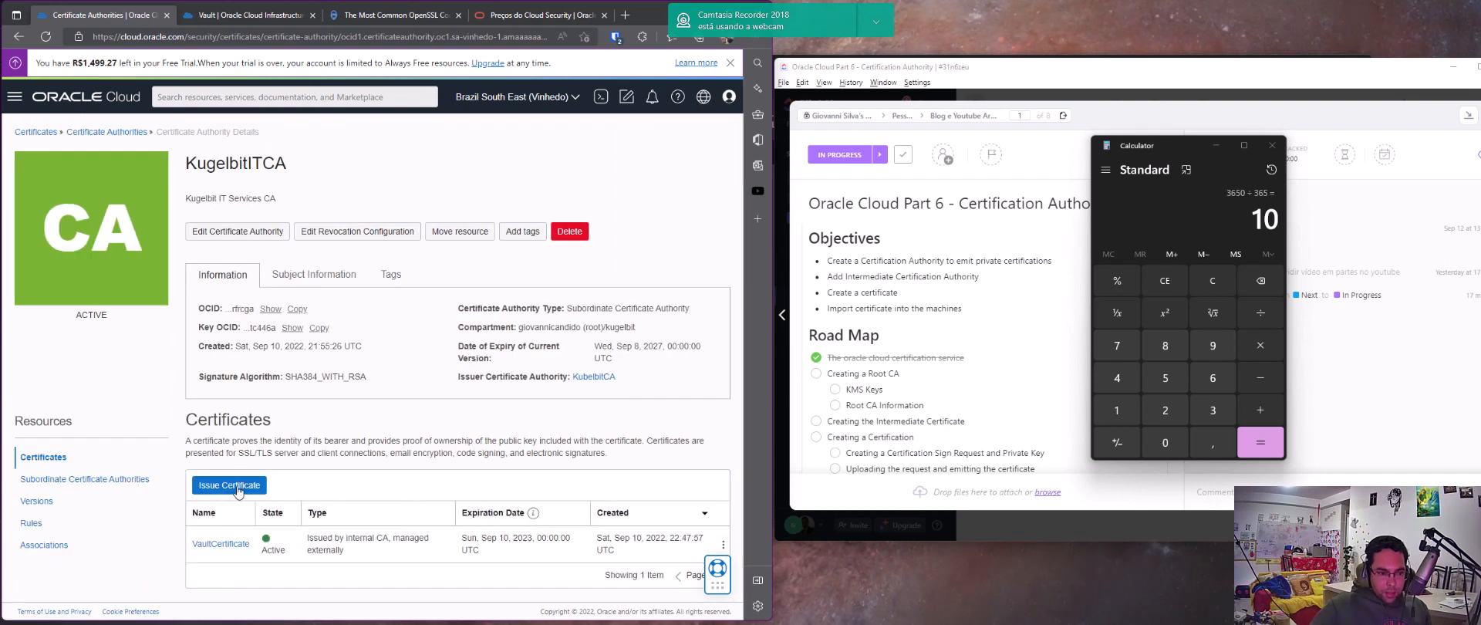
left_click(238, 490)
left_click(330, 341)
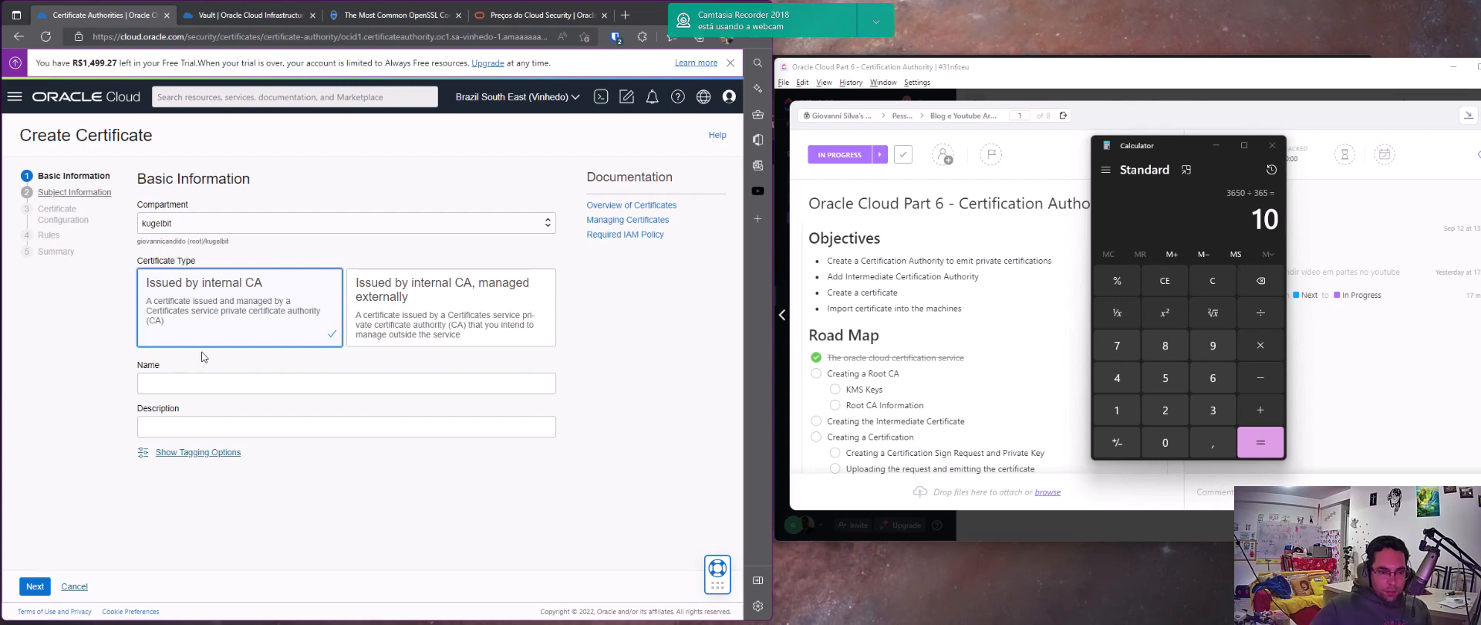
left_click(403, 326)
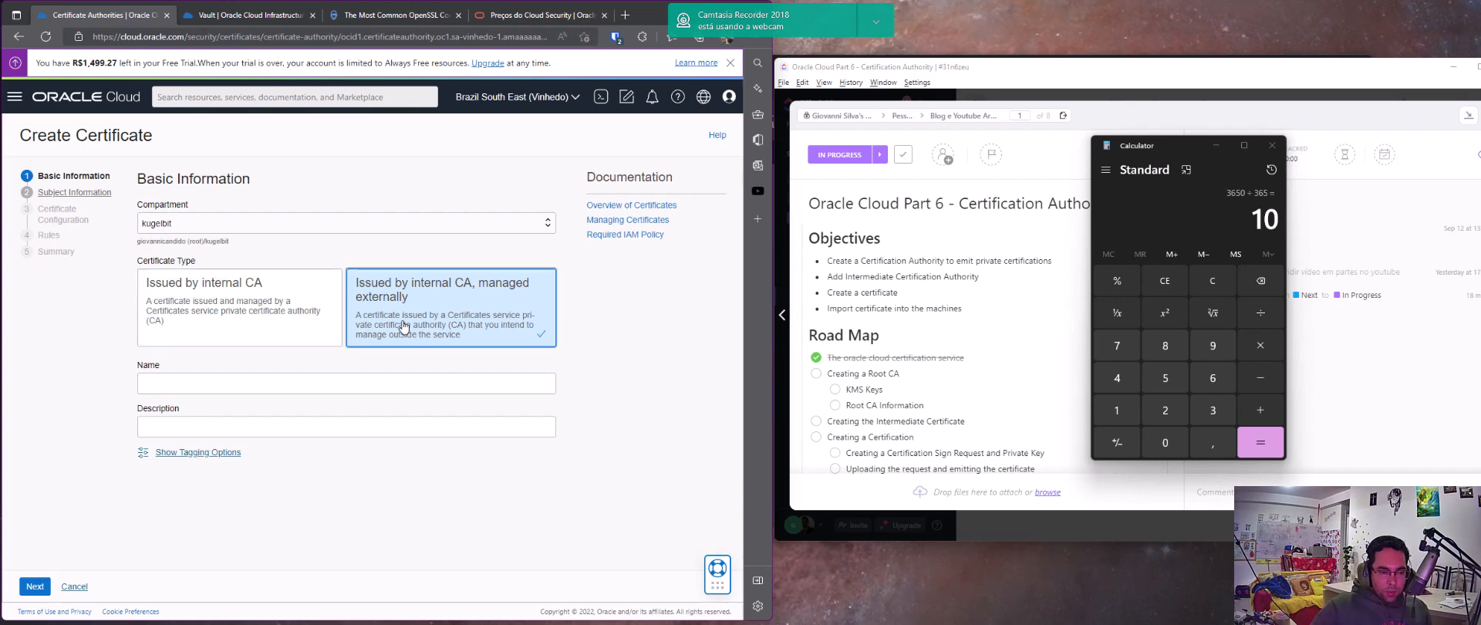
left_click(248, 385)
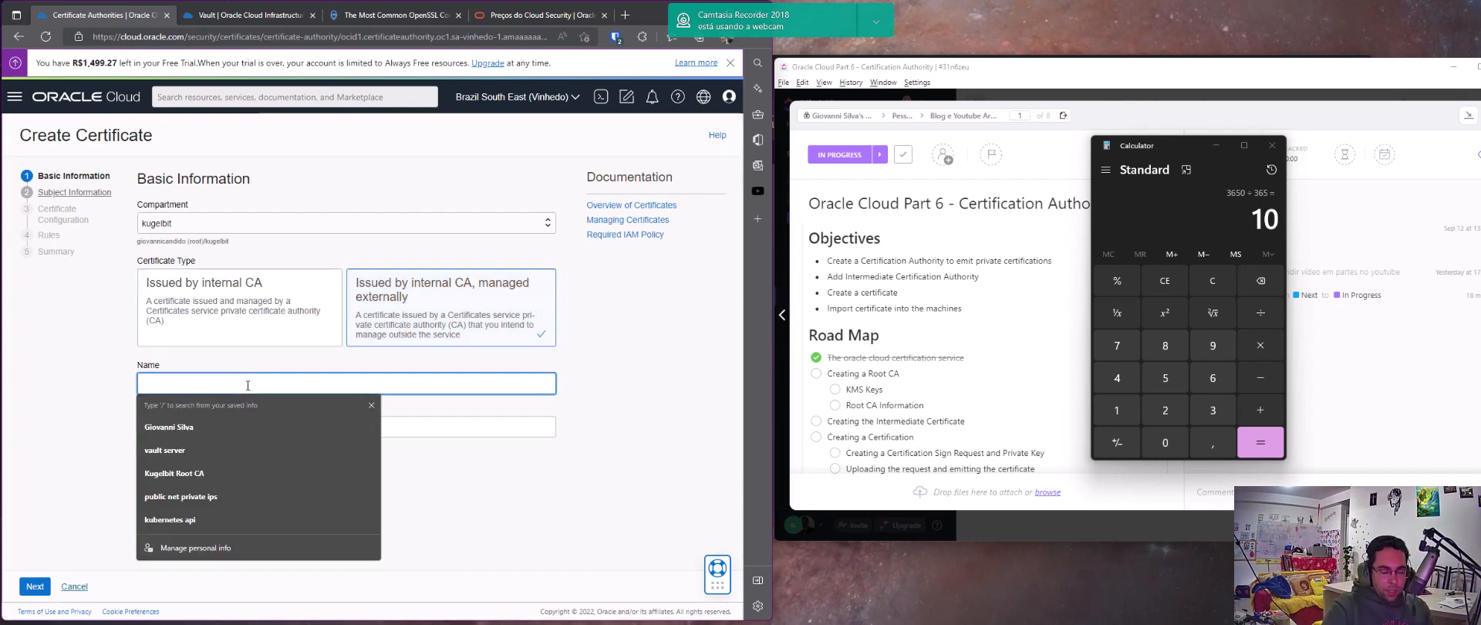
type("Test")
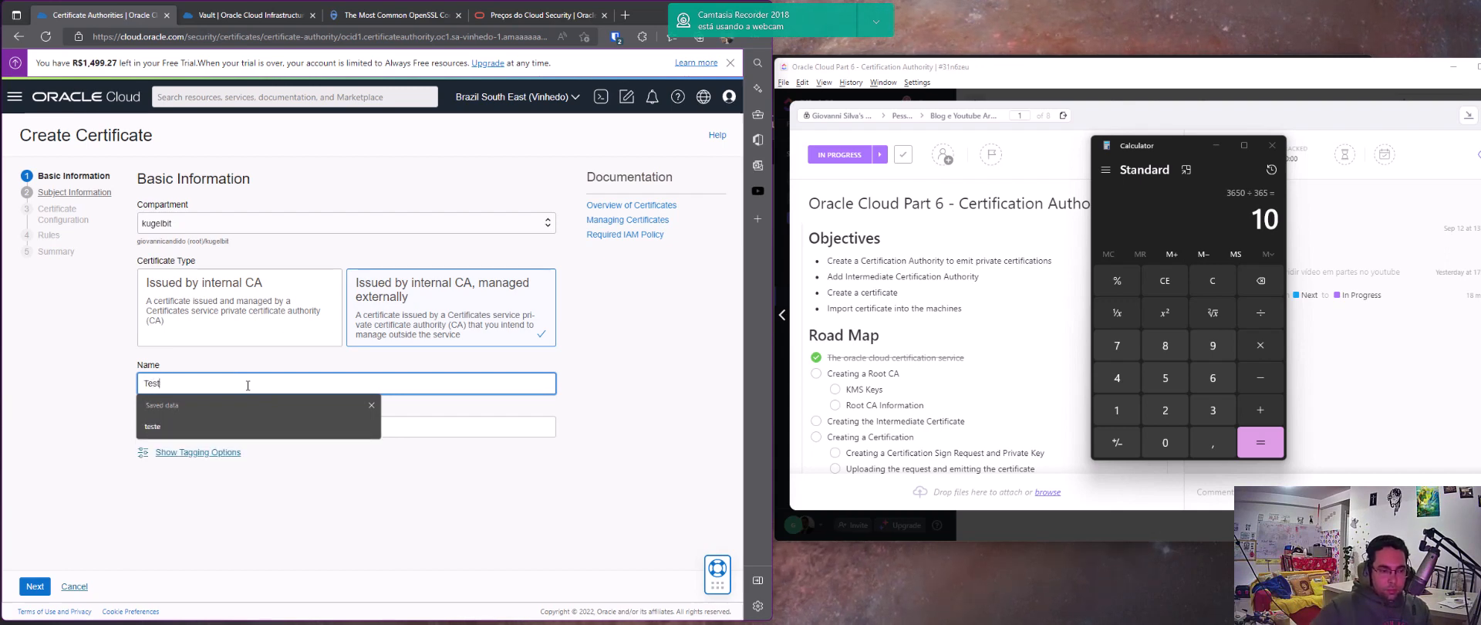
left_click(277, 530)
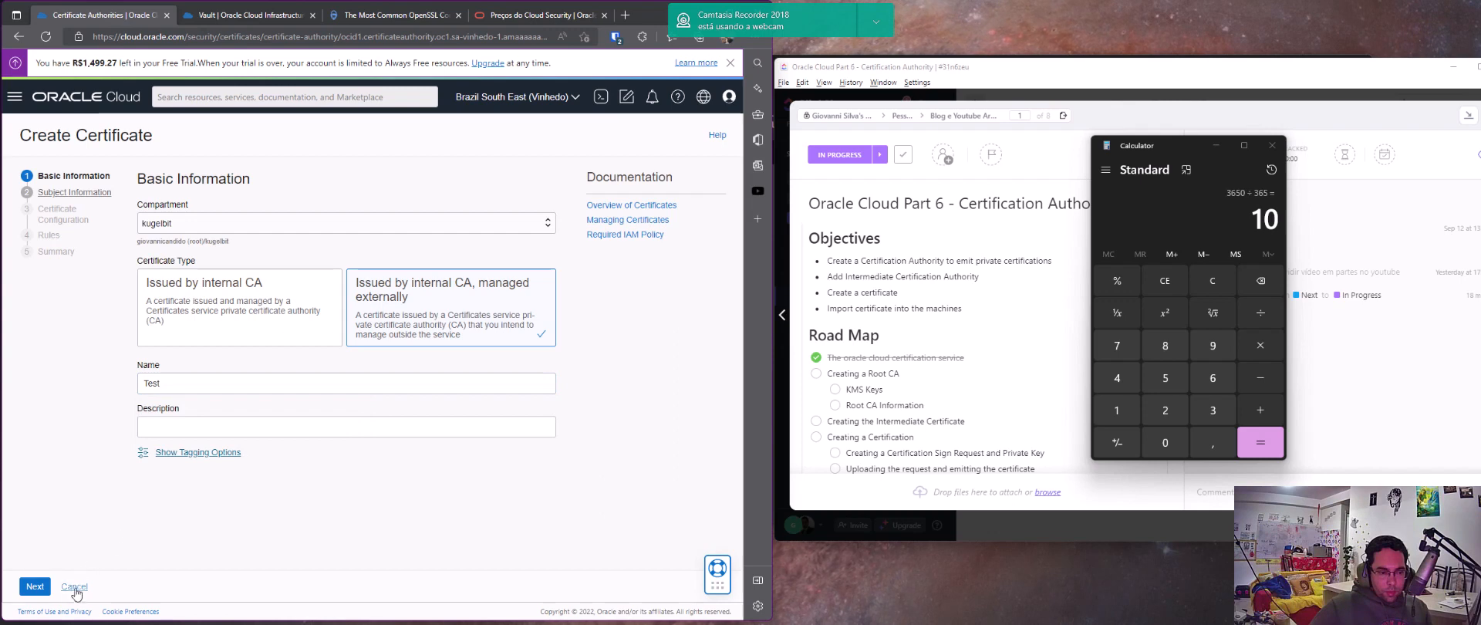
Continue to the certificate configuration and set the Not Valid After date to Oct 1, 2023 00:00 UTC
left_click(37, 588)
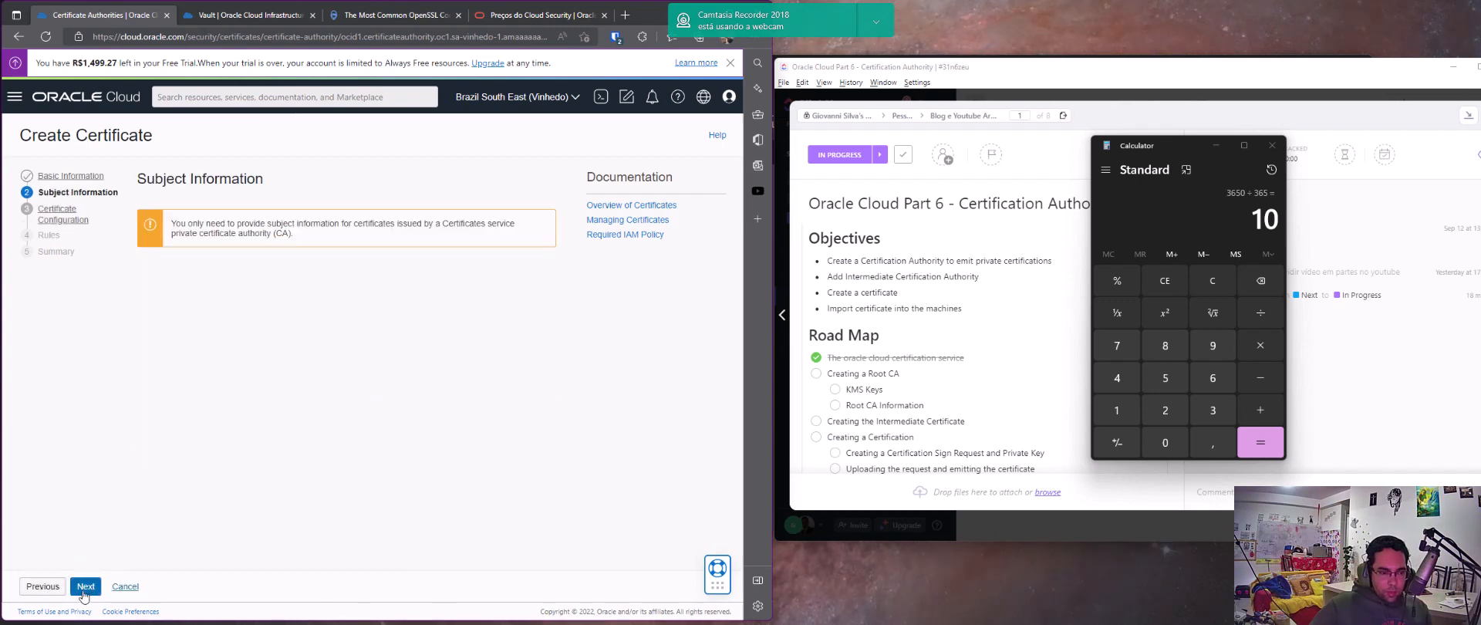
left_click(85, 588)
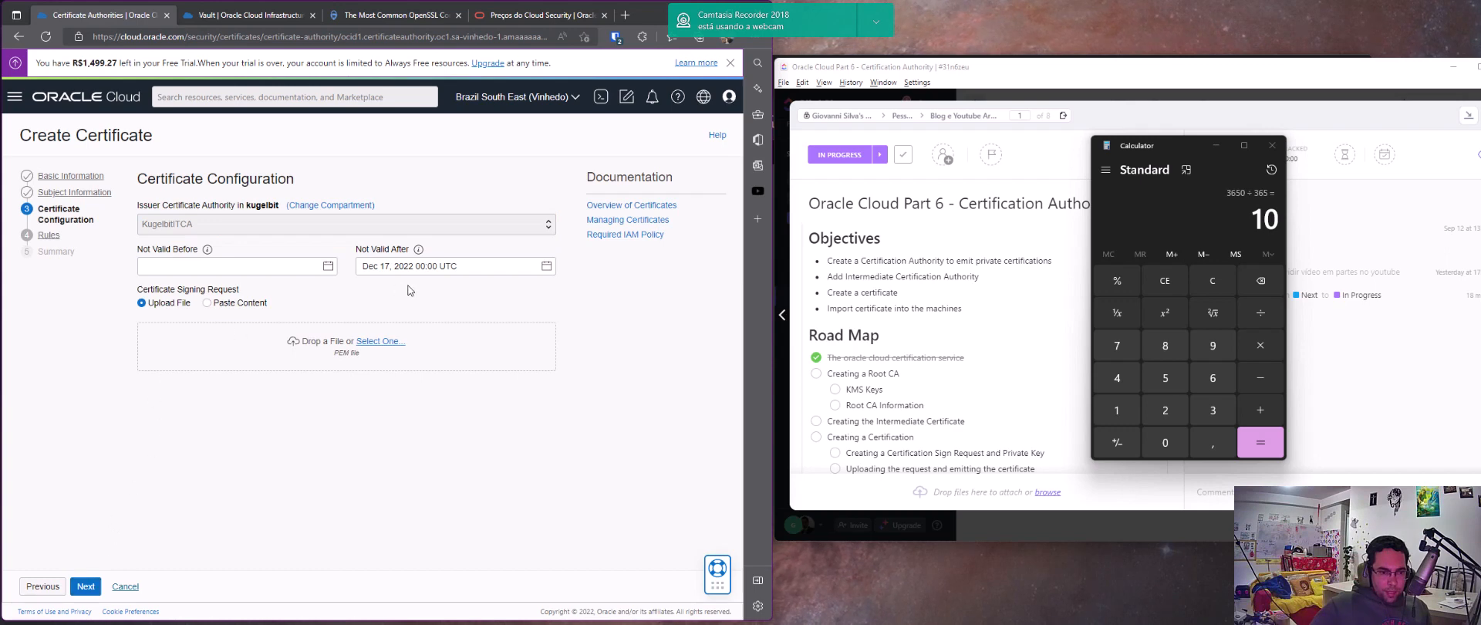
left_click(417, 267)
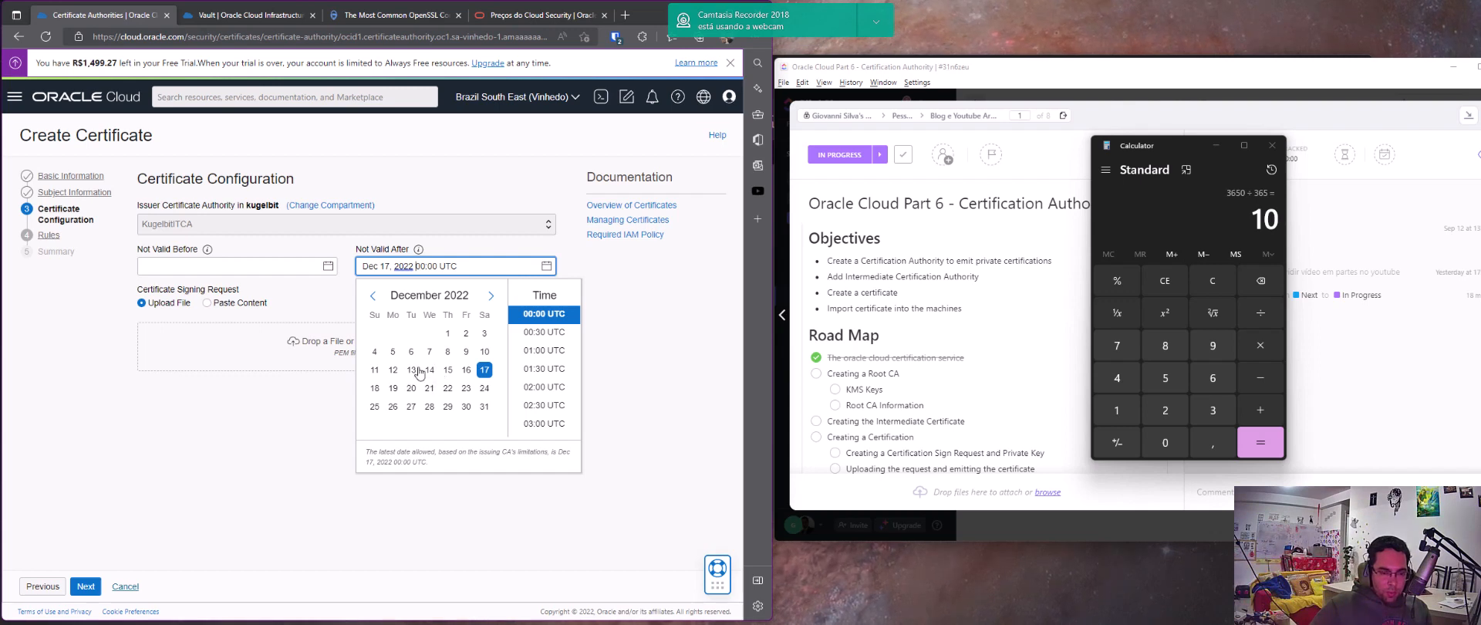
left_click(490, 297)
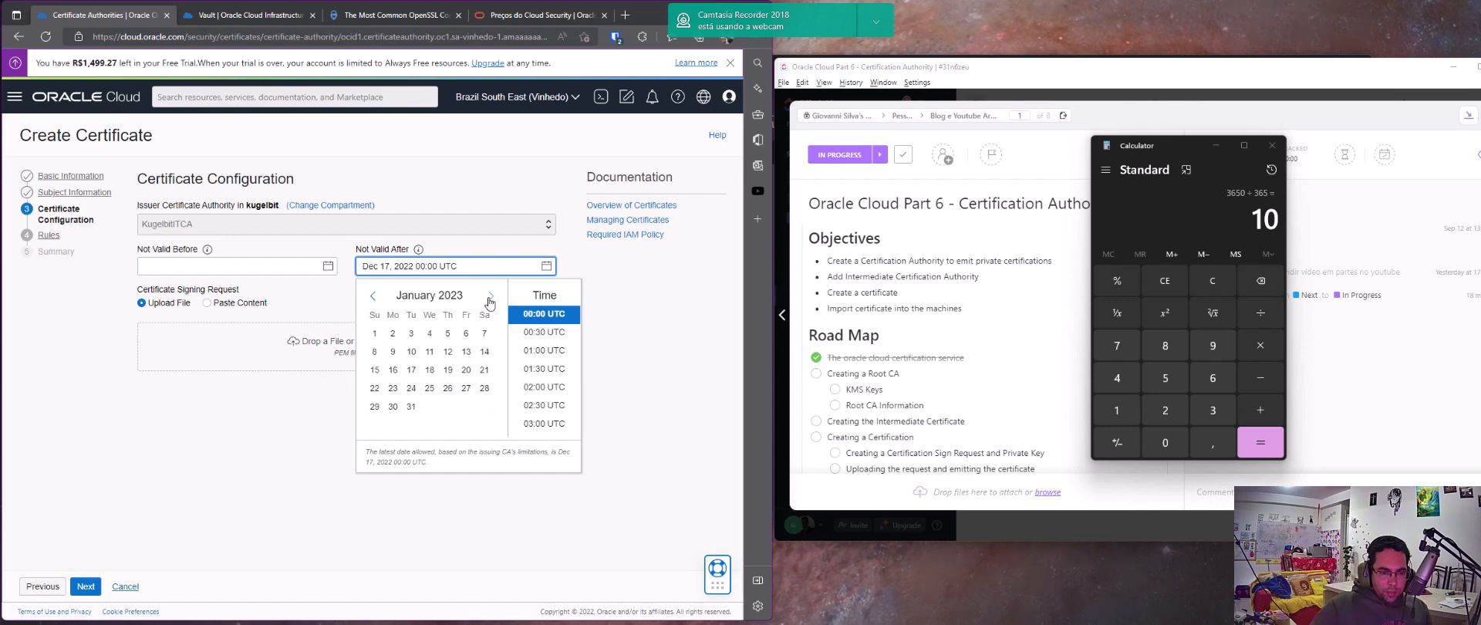
left_click(490, 297)
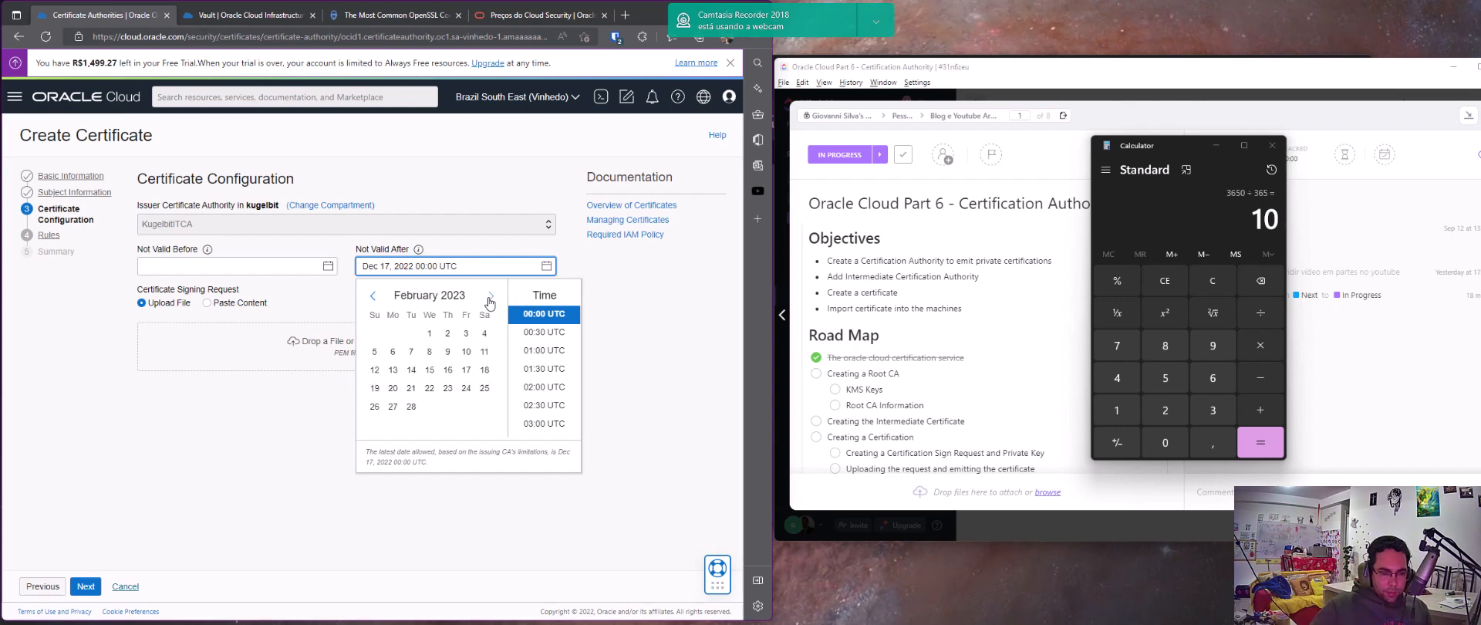
left_click(490, 297)
left_click(490, 297)
left_click(490, 297)
left_click(490, 297)
left_click(490, 297)
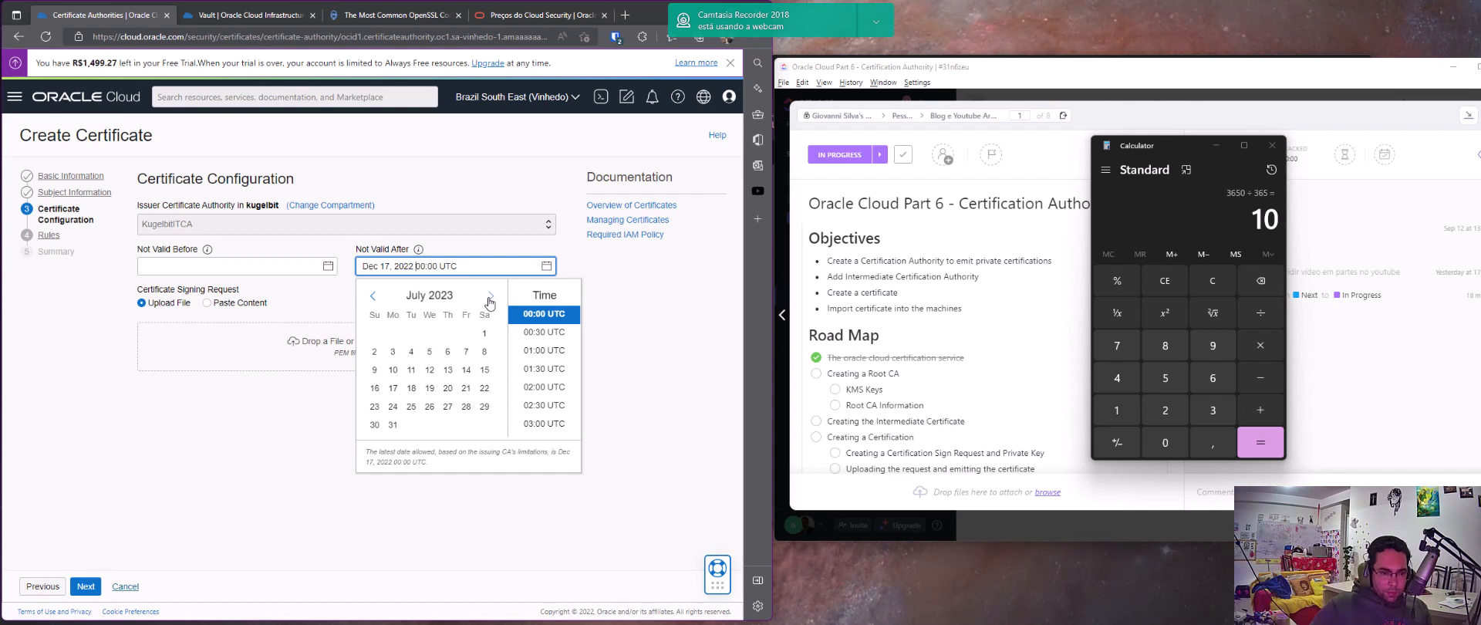
left_click(490, 299)
left_click(490, 298)
left_click(490, 299)
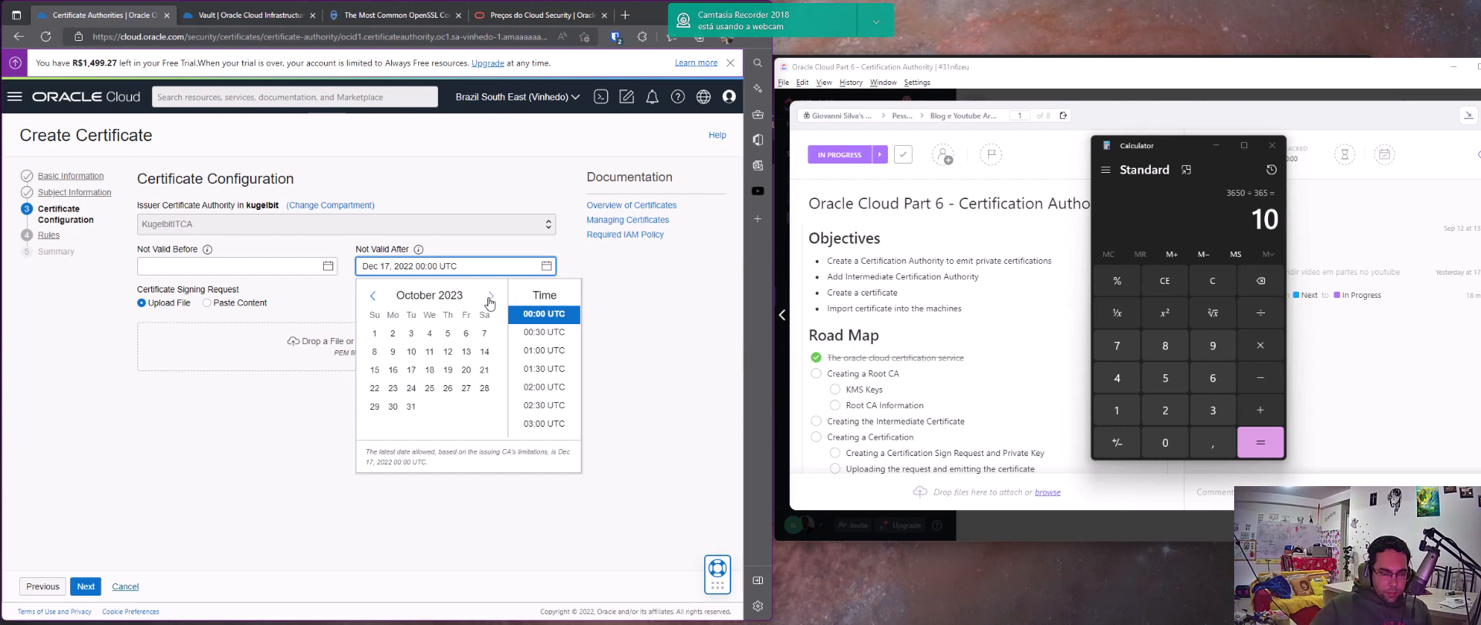
left_click(374, 334)
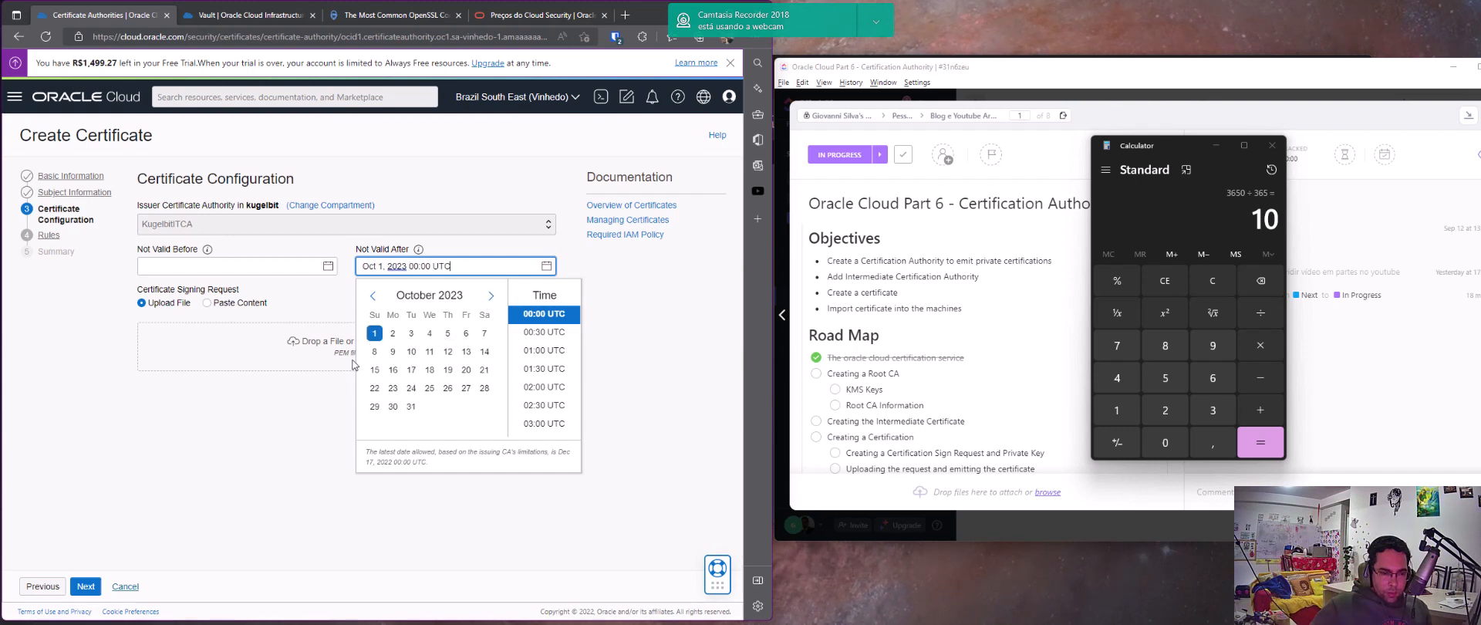
left_click(286, 431)
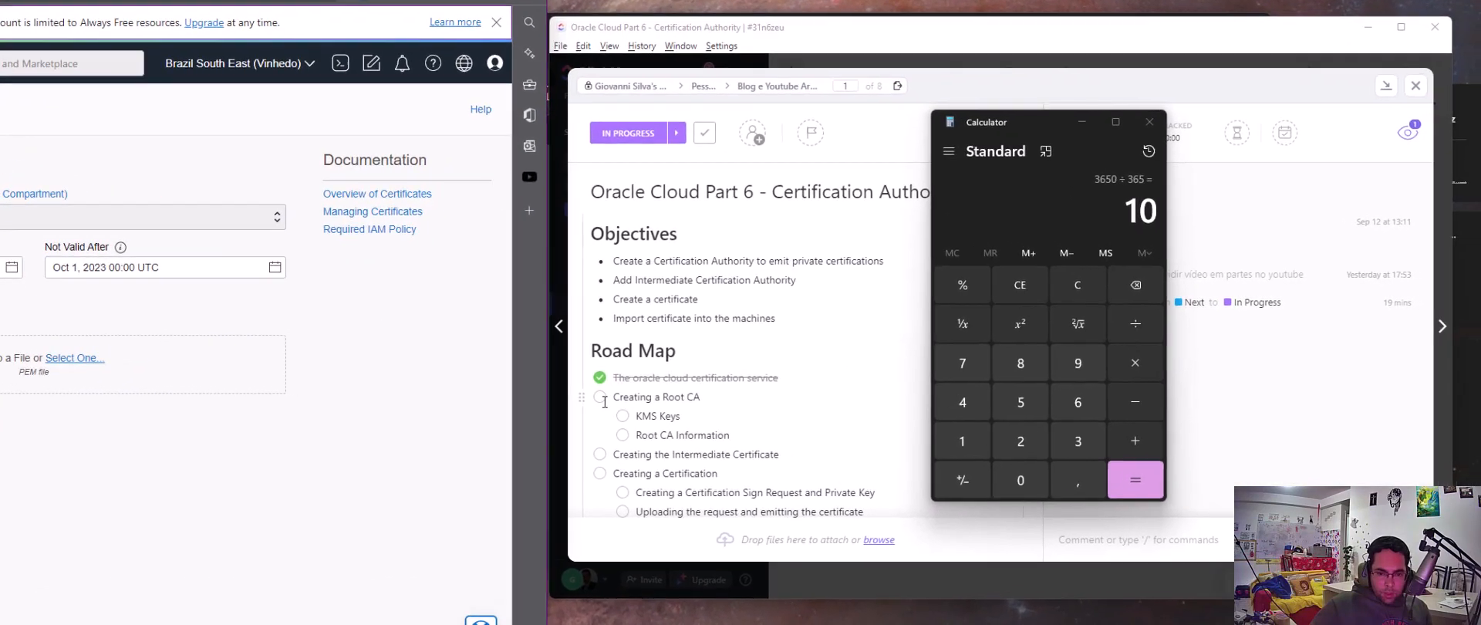
In the road map checklist, mark Creating a Root CA, KMS Keys, Root CA Information and Creating the Intermediate Certificate as done
left_click(817, 375)
left_click(562, 424)
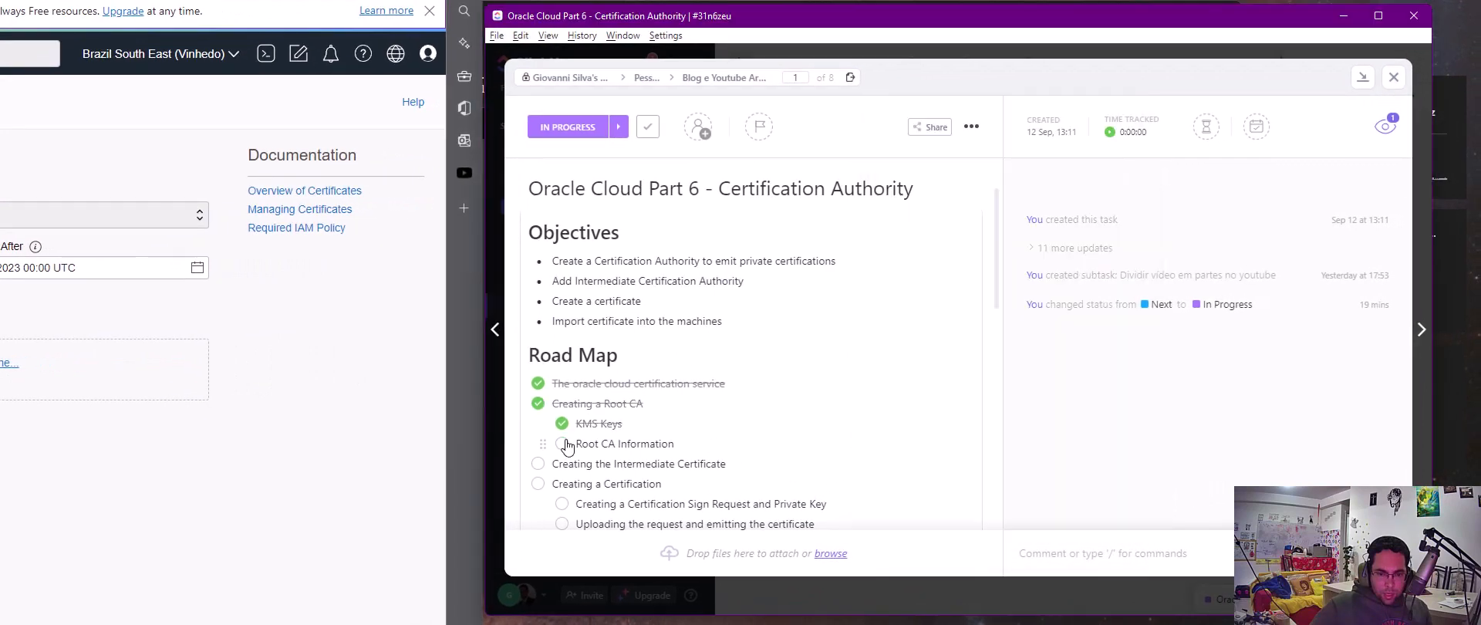
left_click(563, 443)
scroll(576, 442, "down", 1)
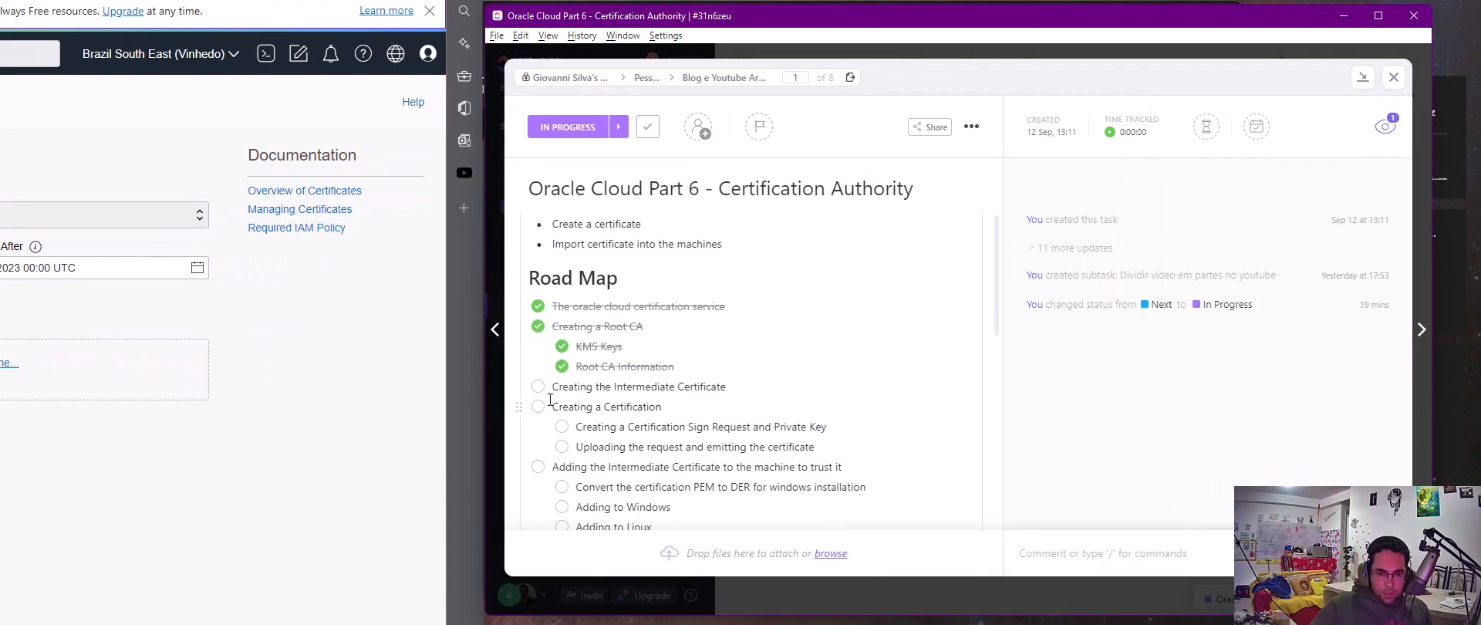
left_click(539, 388)
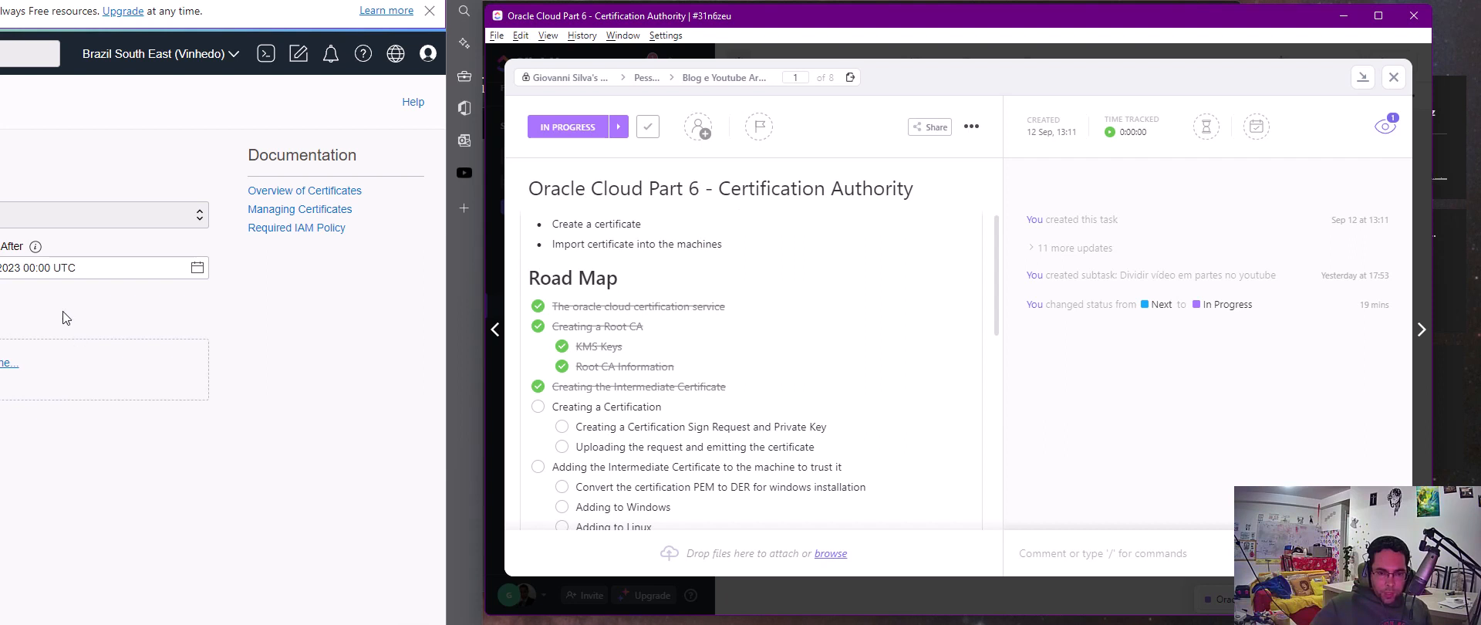
left_click(564, 428)
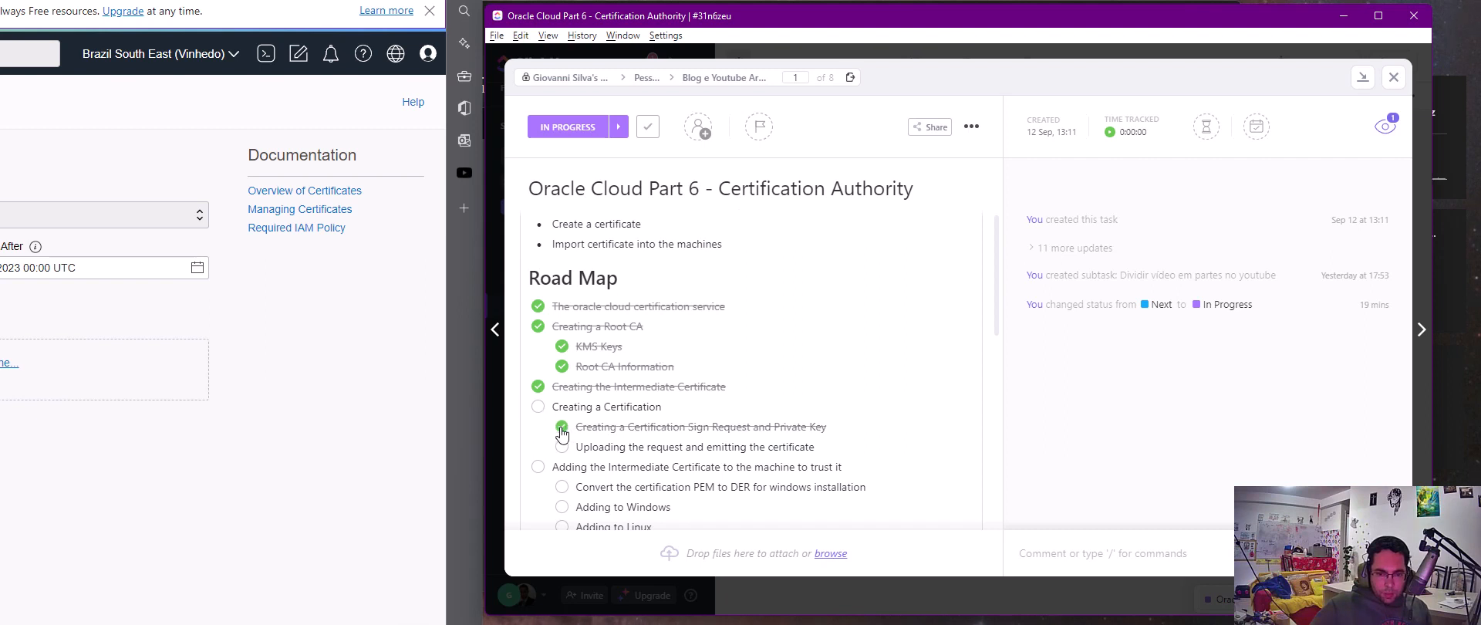
left_click(540, 408)
left_click(539, 408)
left_click(562, 426)
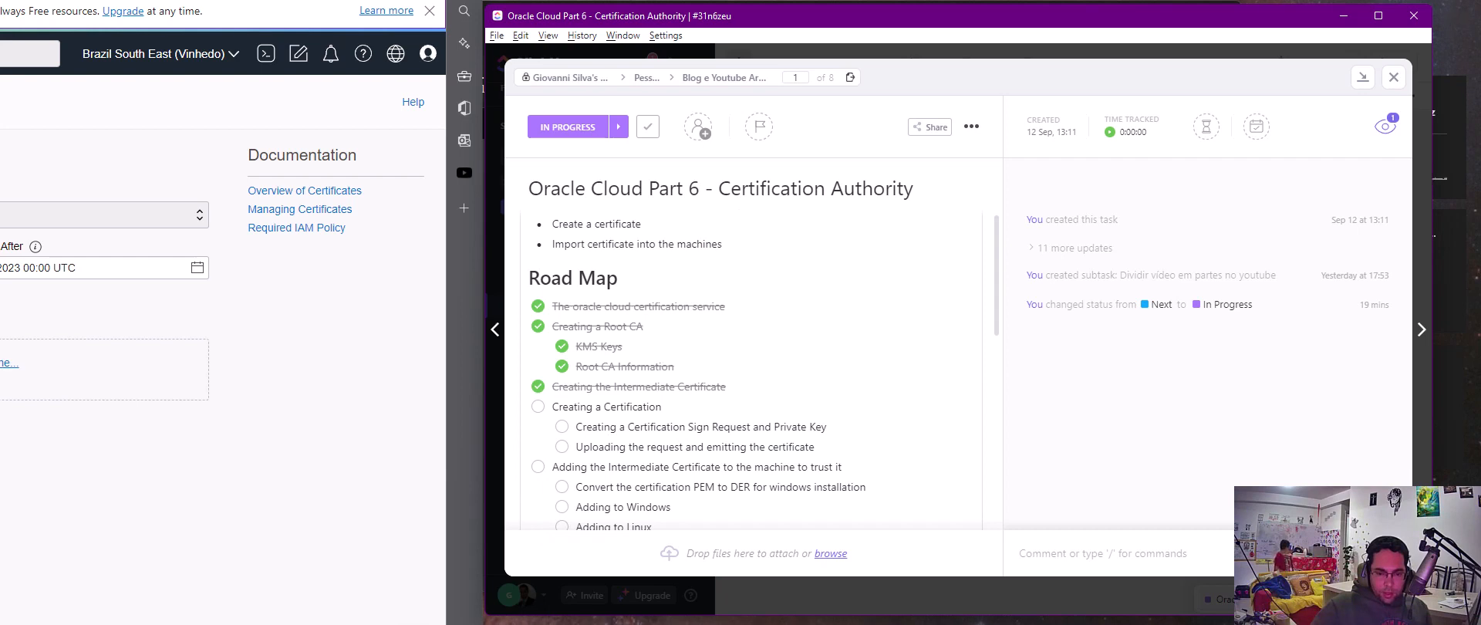
Switch to the Notepad notes and select the whole openssl req command for vault.kugelbit.com
key("alt+Tab")
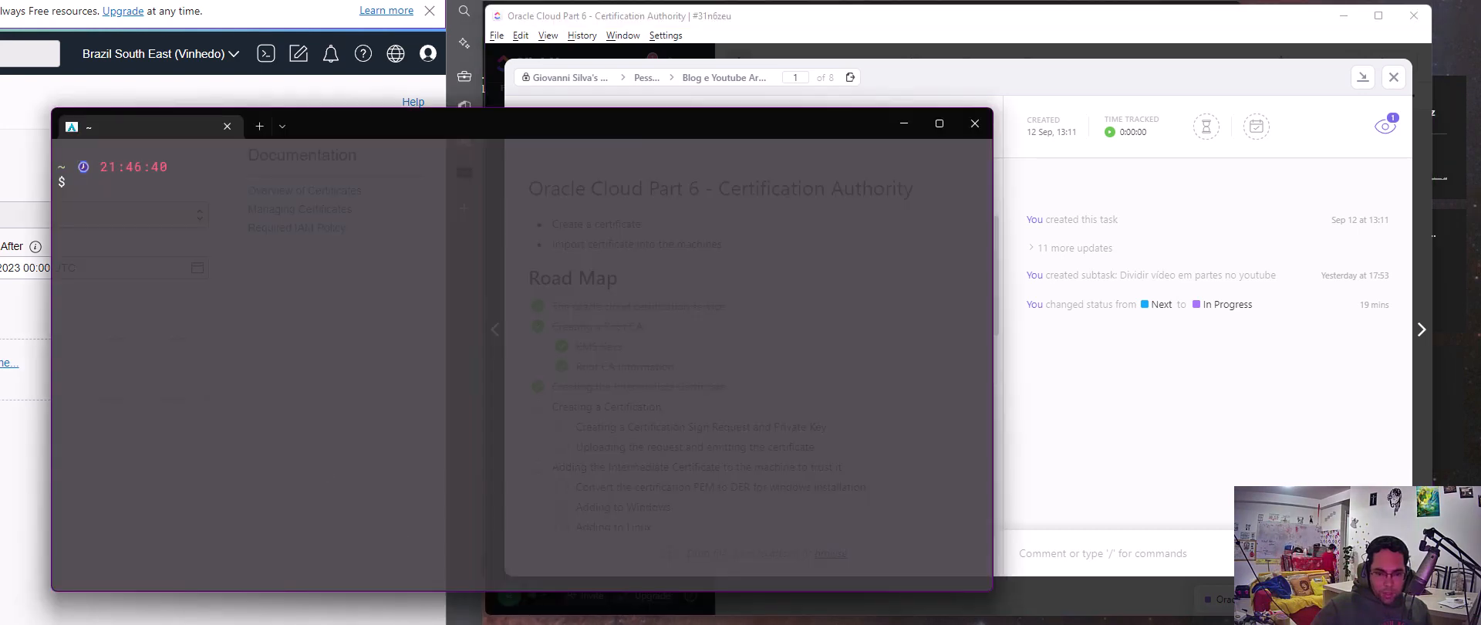
key("alt+Tab")
left_click_drag(986, 75, 311, 9)
key("ctrl+c")
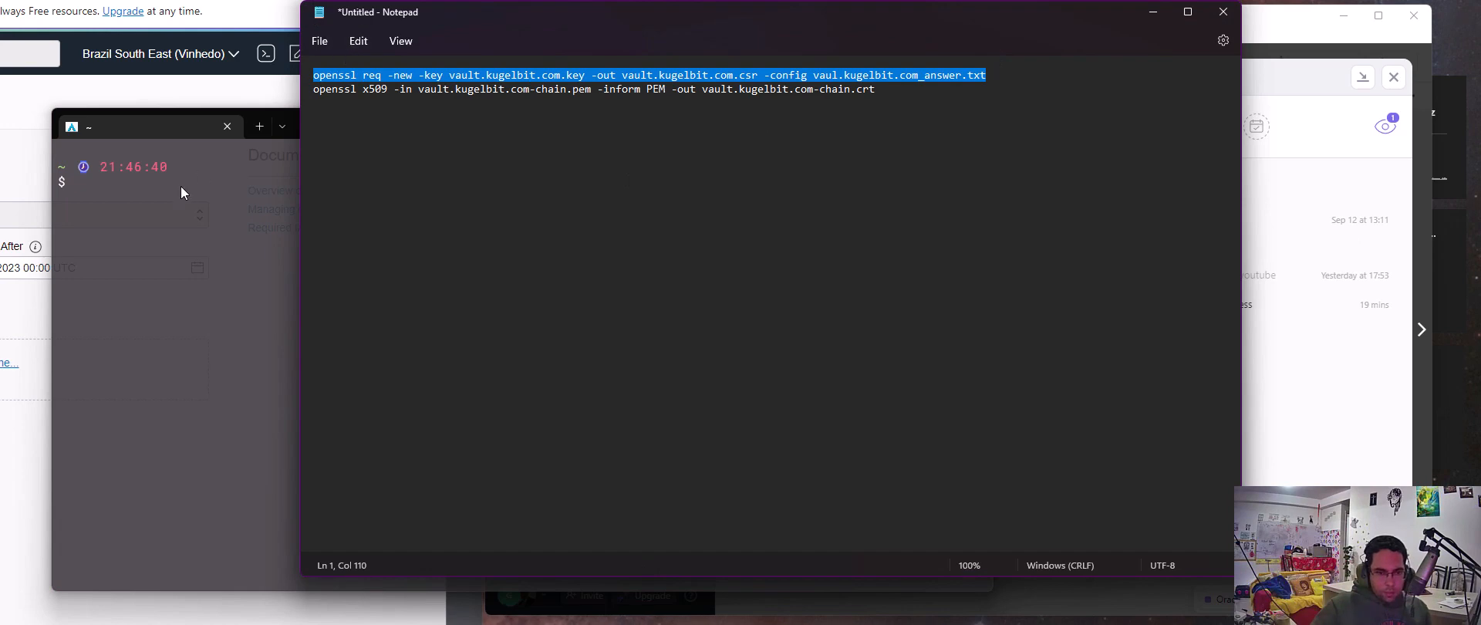
In the terminal, list the home directory's files, then create a directory named tmp and change into it
left_click(156, 289)
type("ls")
key("Return")
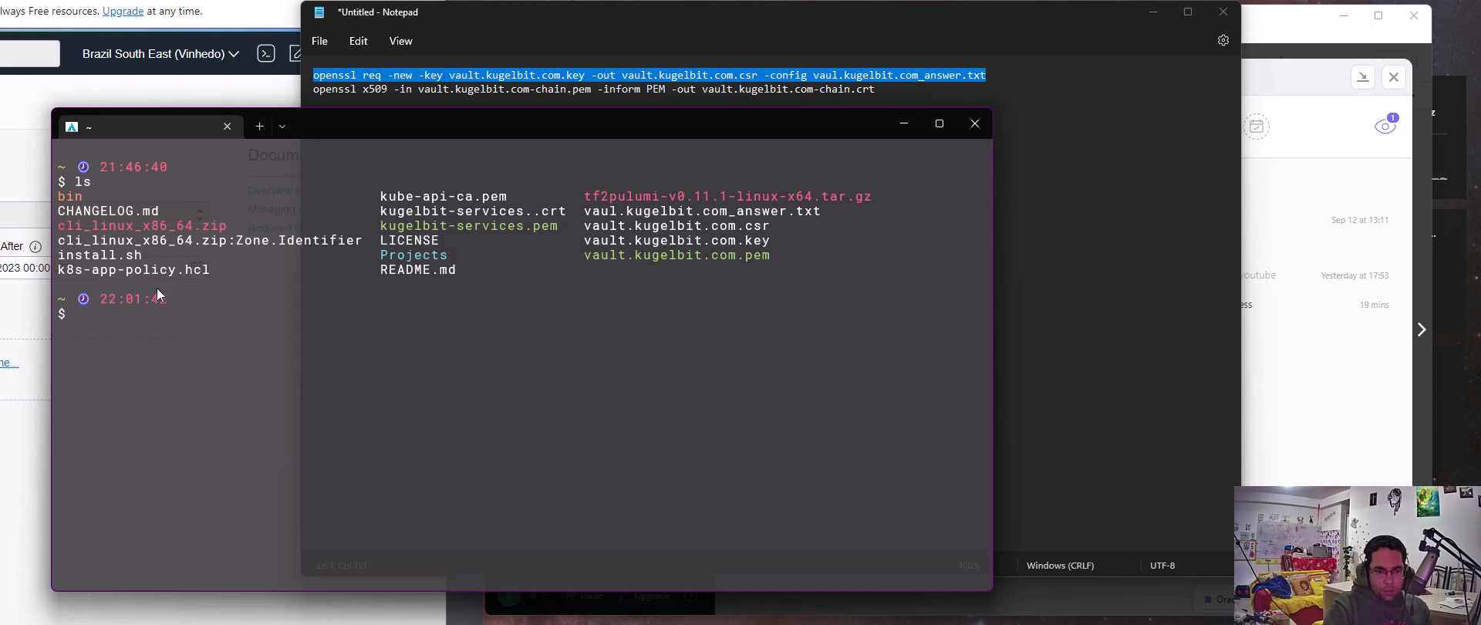
type("mkdi")
type("r")
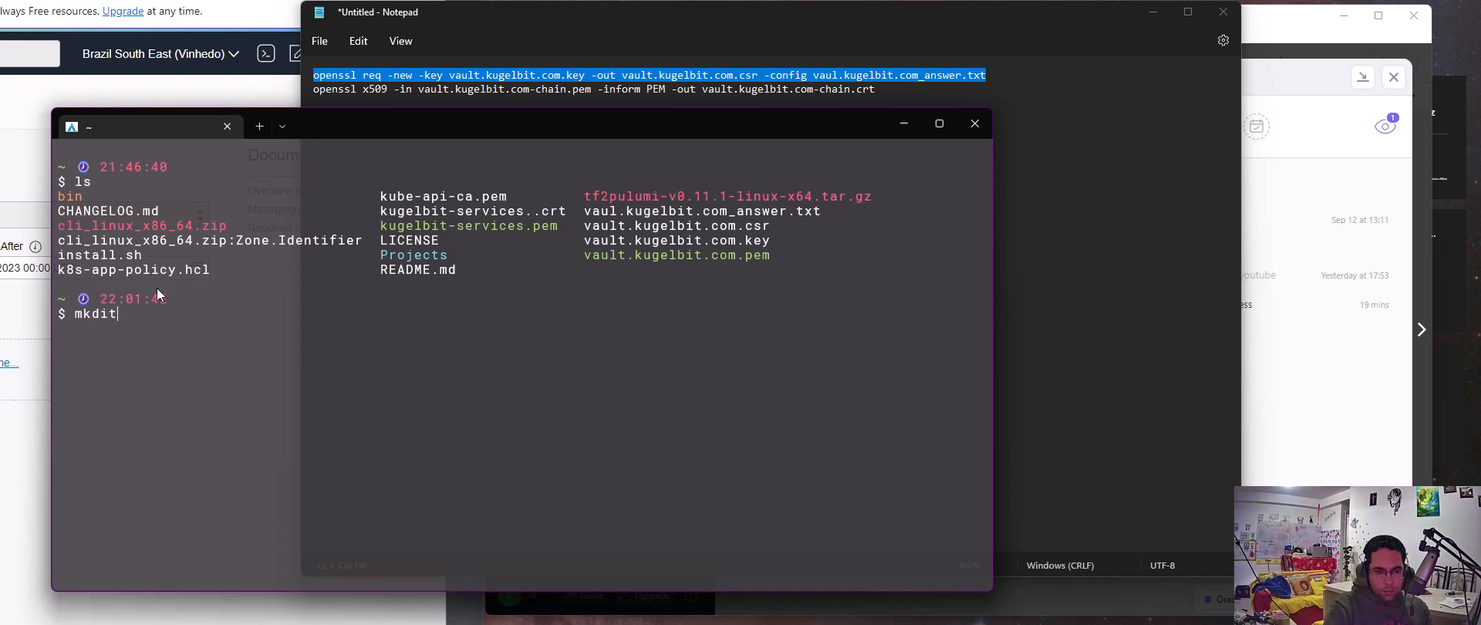
type(" te")
key("BackSpace")
type("mp")
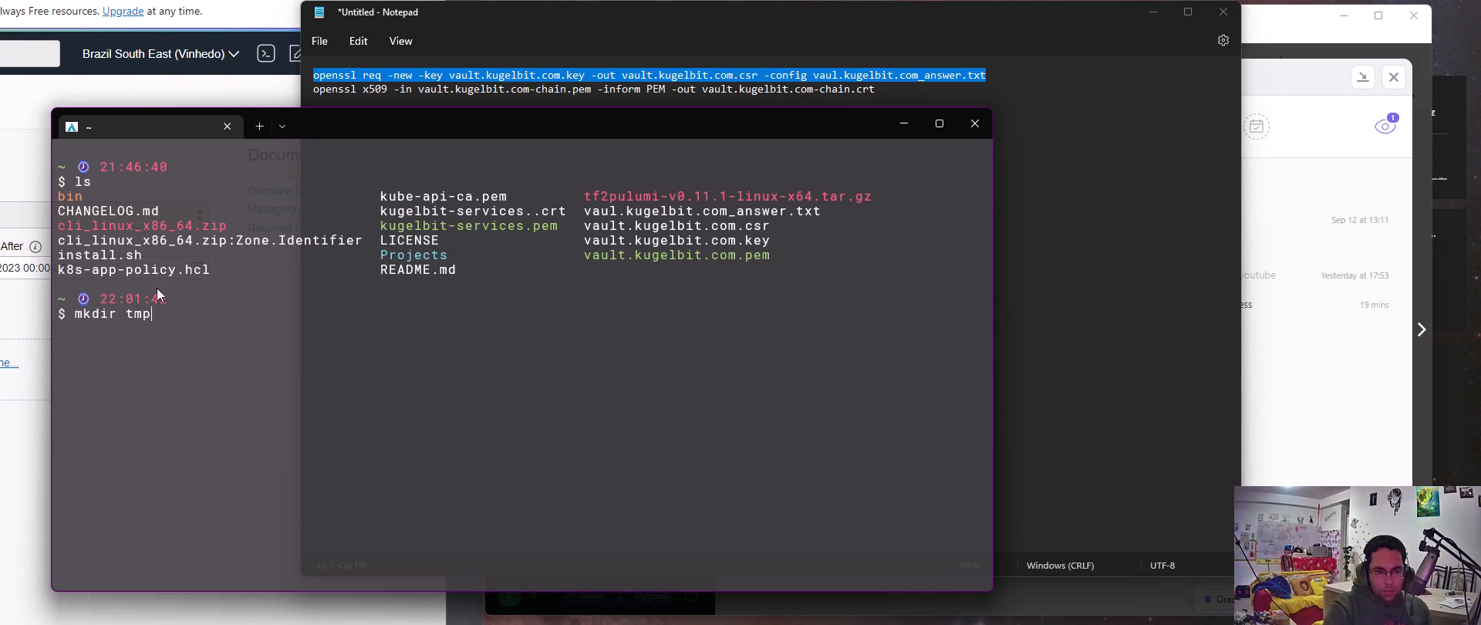
key("Return")
type("cd tmp")
key("Return")
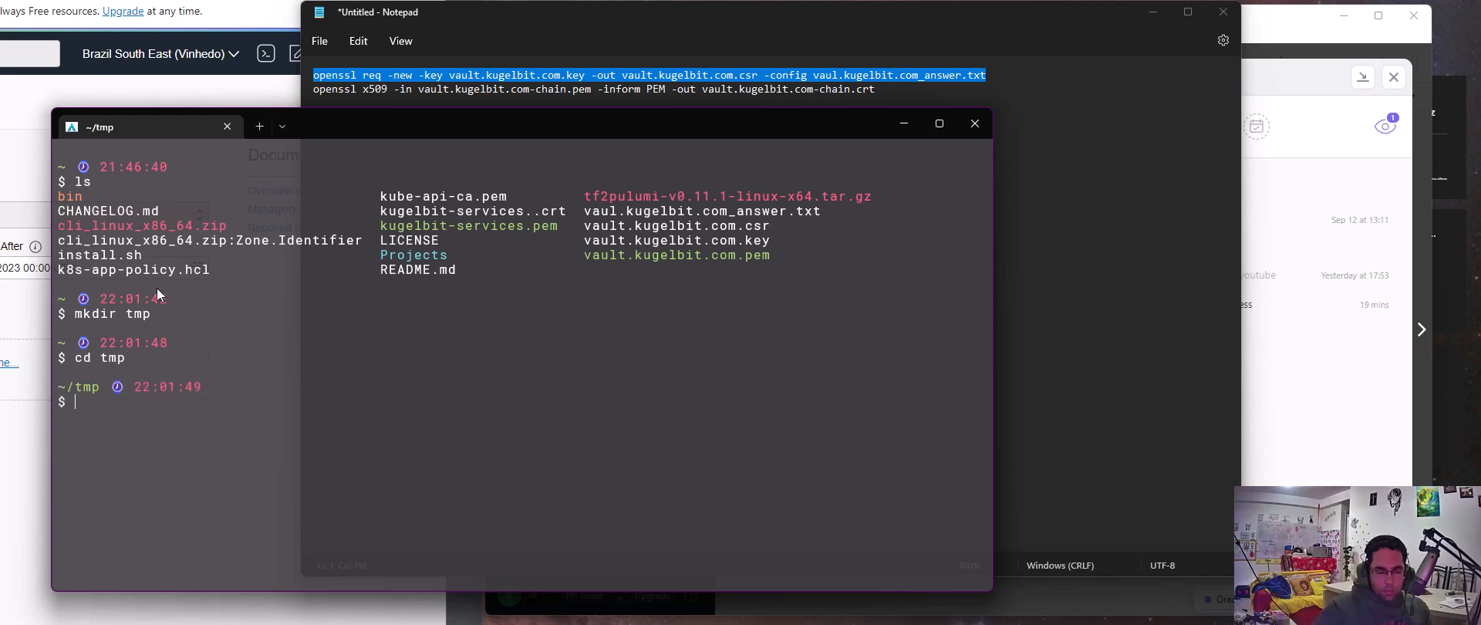
Enter the openssl req command with vault.kugelbit.com.key, output vault.kugelbit.com.csr and the config name corrected to vault.kugelbit.com_answer.txt
key("ctrl+v")
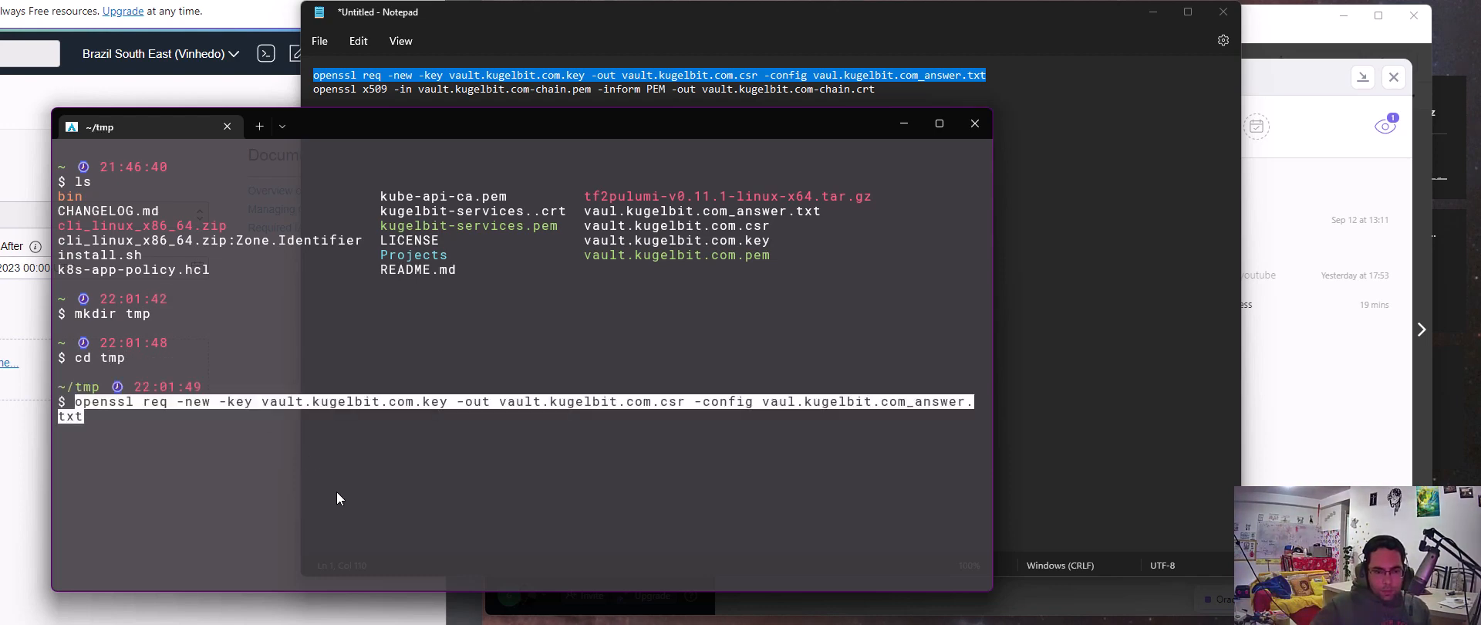
key("Left")
key("Left")
key("Left")
key("Left")
key("Left")
key("Left")
key("Left")
key("Left")
key("Left")
key("Left")
key("Left")
key("Left")
key("Left")
key("Left")
key("Left")
key("Left")
key("Left")
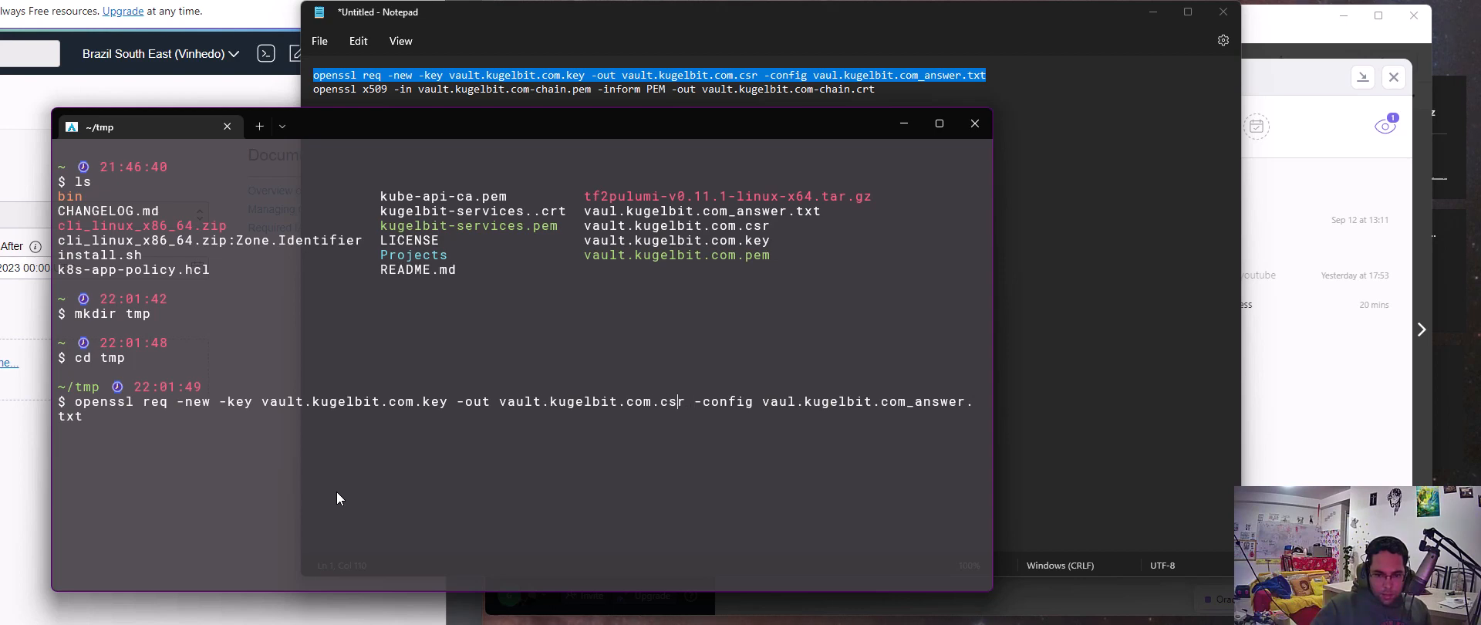
key("Right")
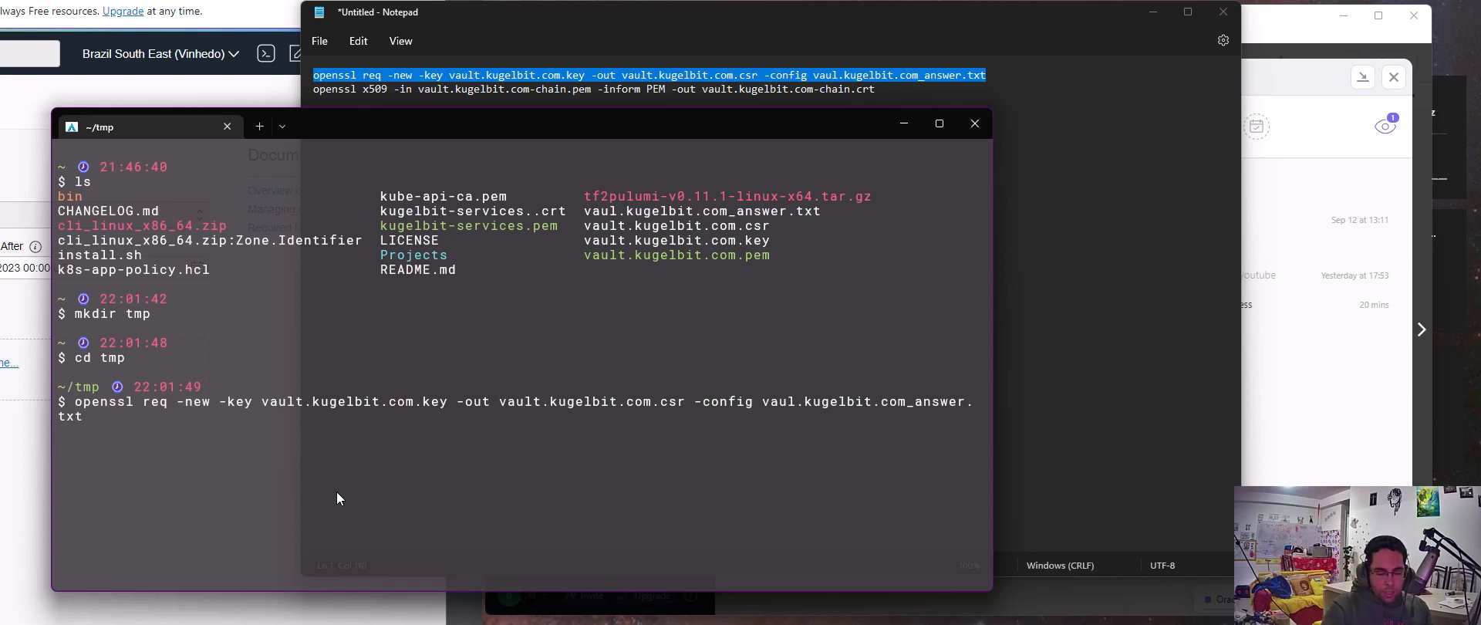
type("t")
key("Return")
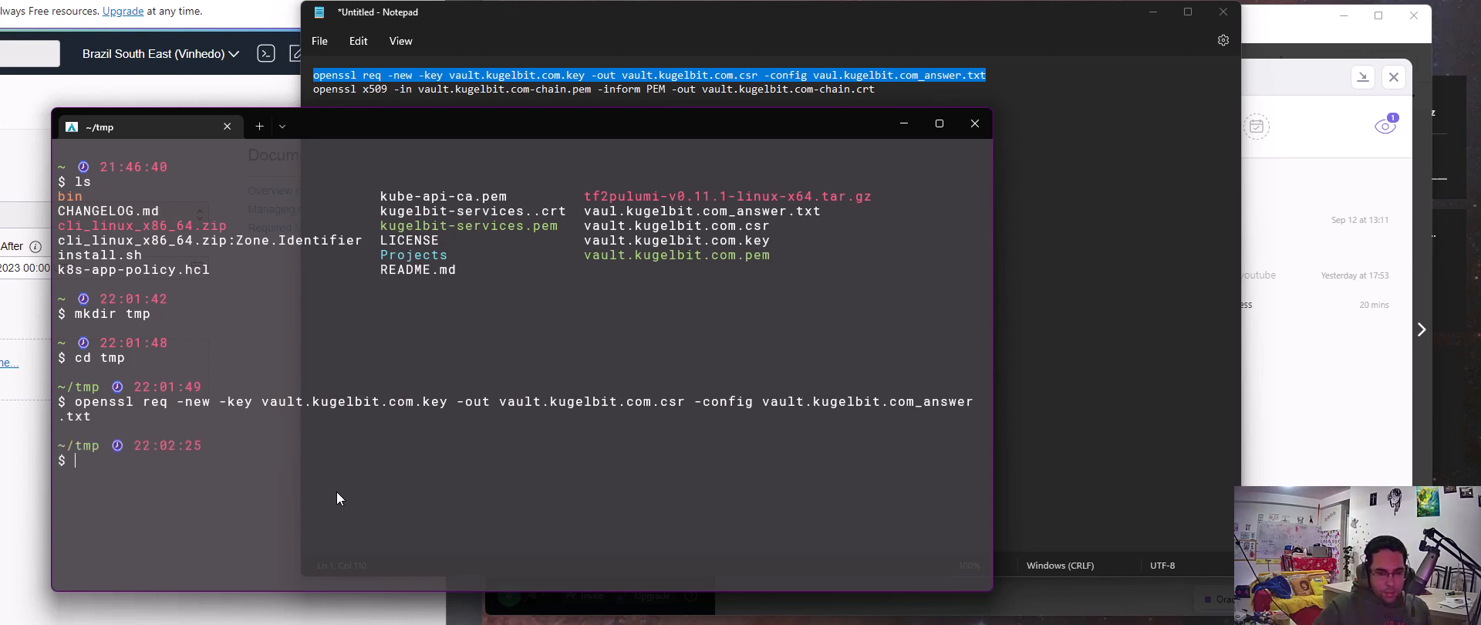
Print the contents of ../vaul.kugelbit.com_answer.txt and review its request, distinguished name and alternative name sections
type("cat ../")
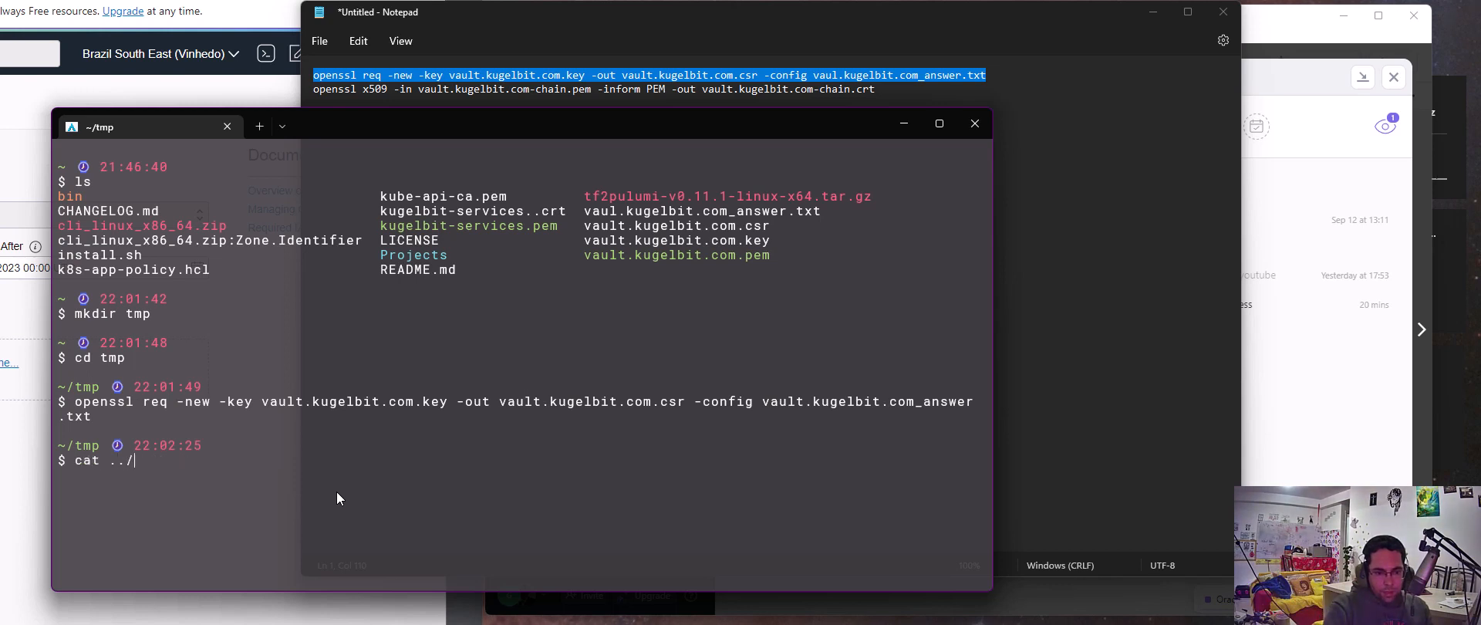
type("vaul.kugelbit.com_answer.txt")
key("Return")
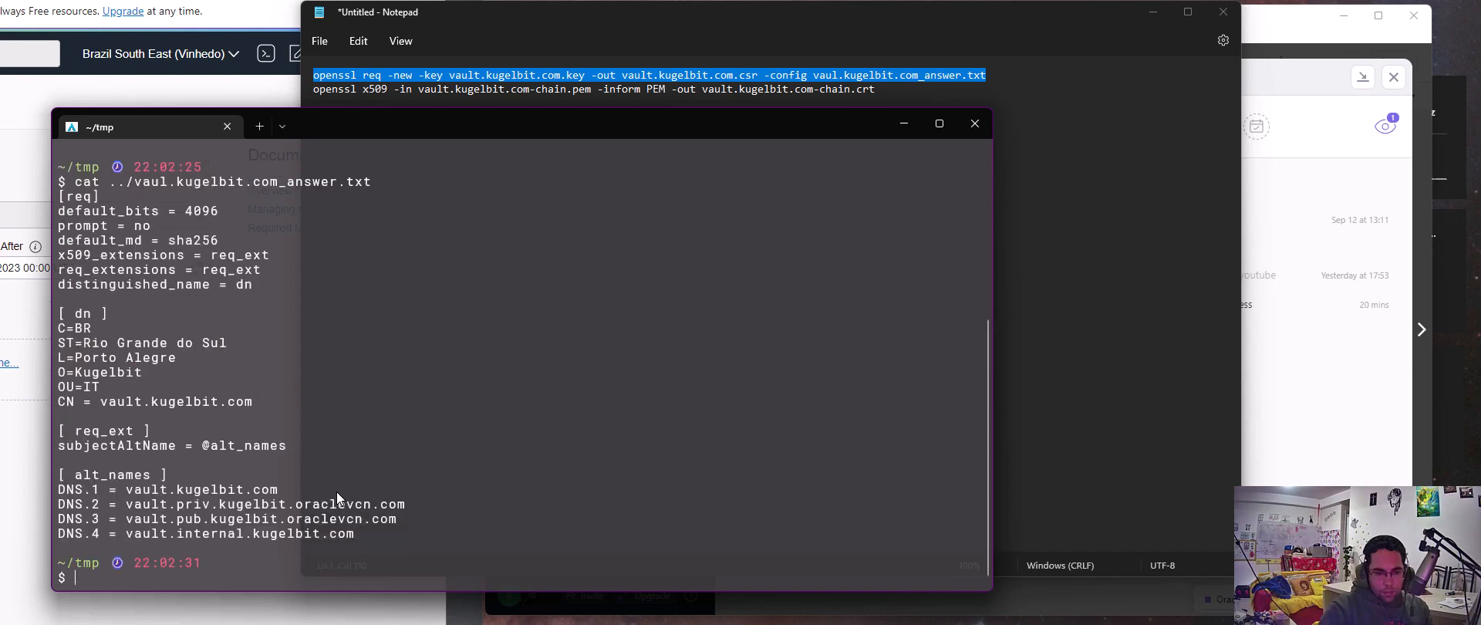
scroll(216, 500, "up", 2)
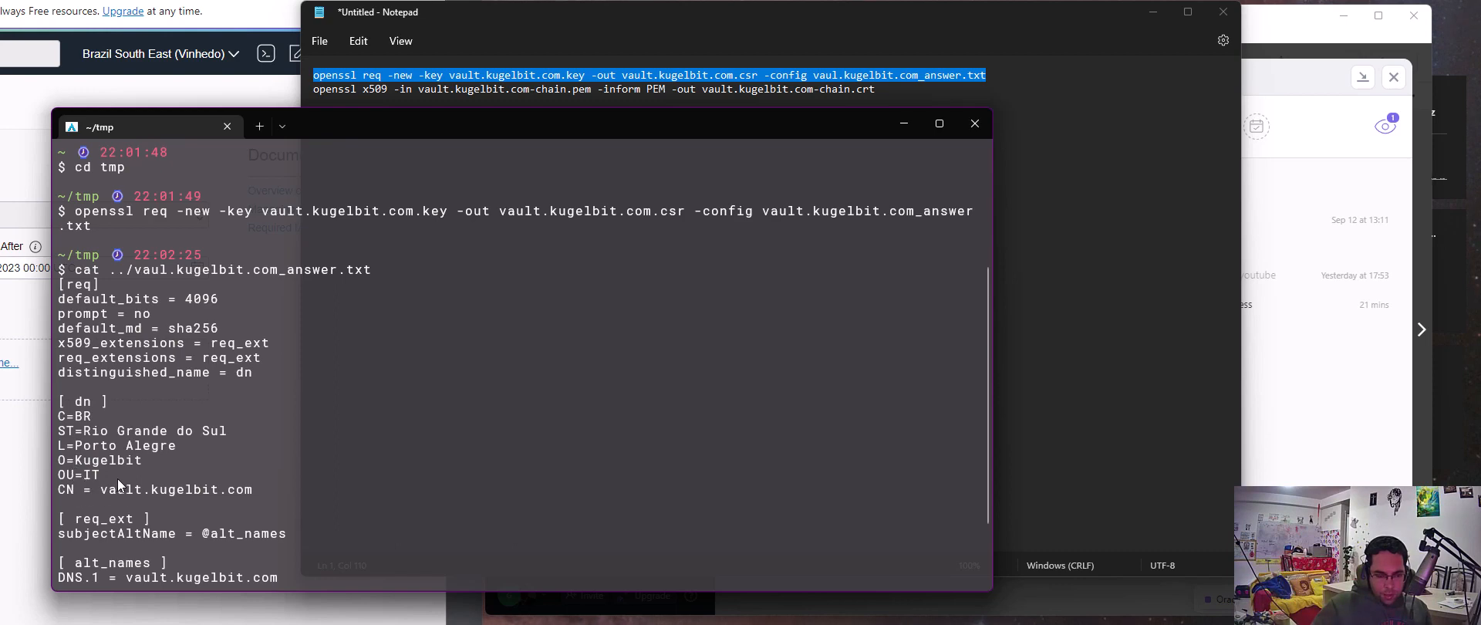
scroll(110, 479, "down", 1)
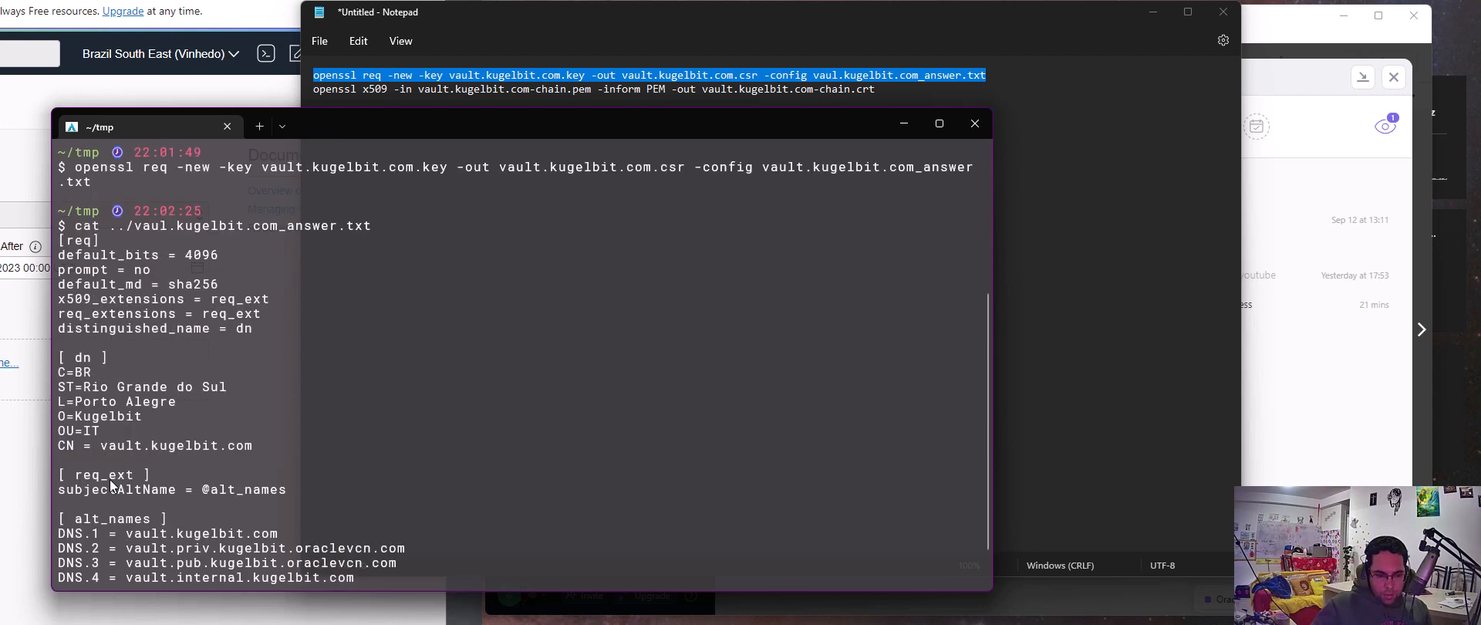
scroll(108, 474, "down", 1)
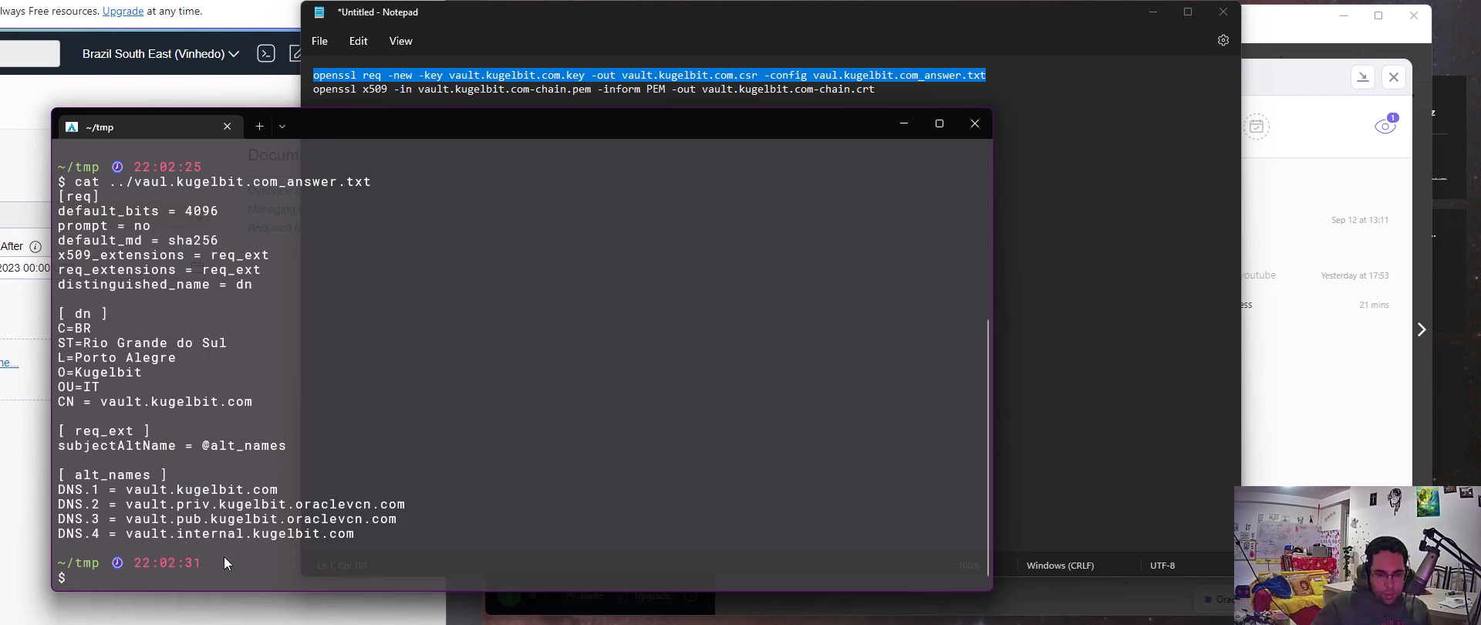
Copy ../vaul.kugelbit.com_answer.txt into the tmp directory and list the directory's files
key("Up")
key("Up")
key("Down")
key("Down")
type("cp .")
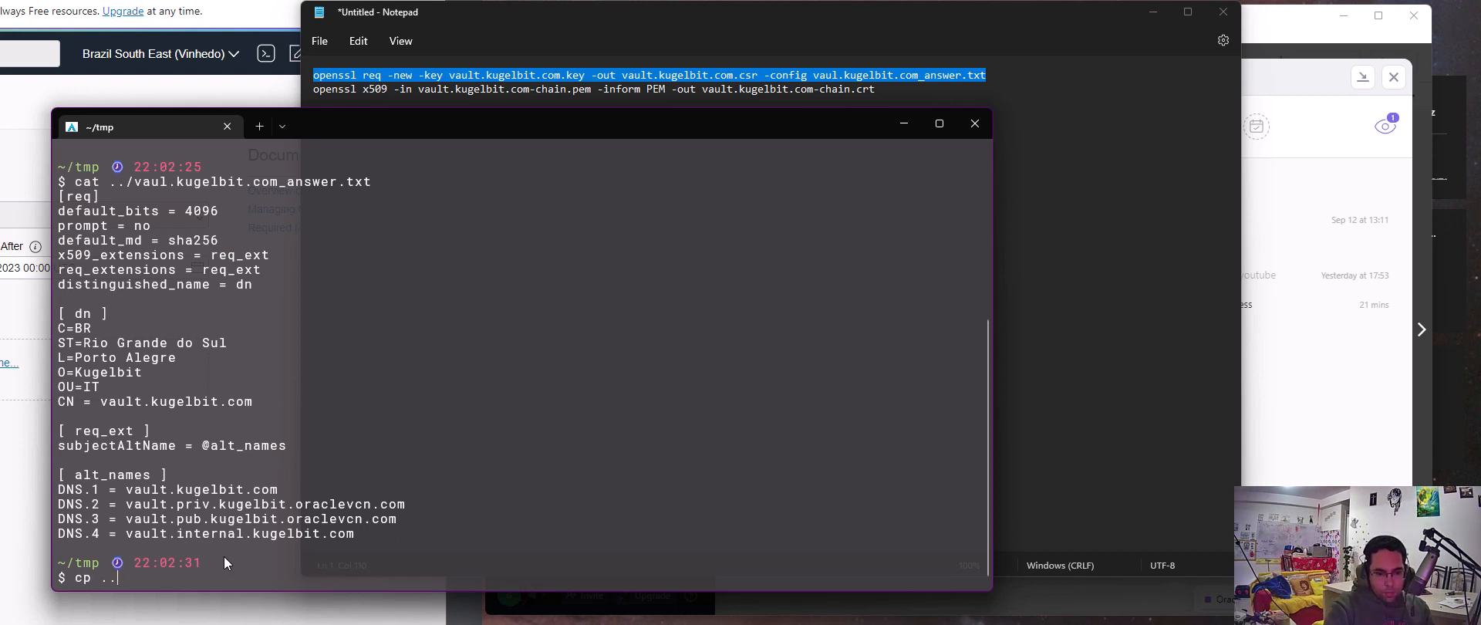
type("./vaul")
key("Tab")
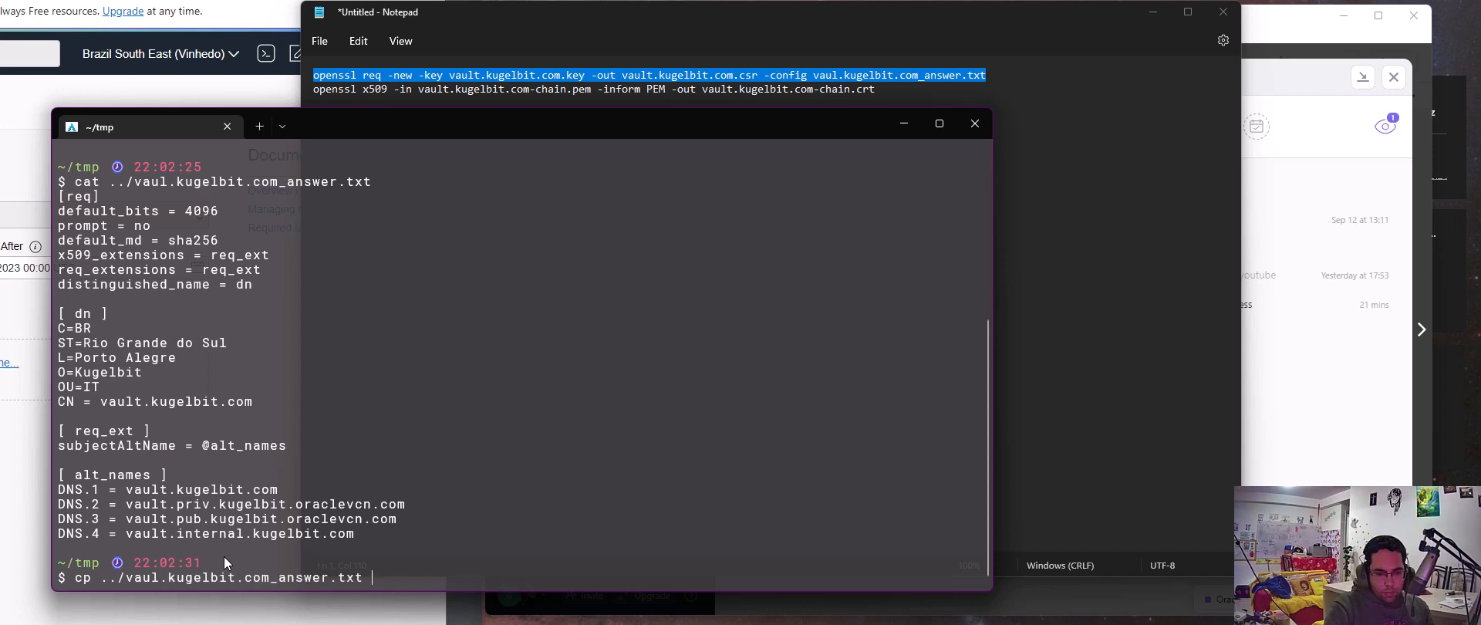
type(".")
key("Return")
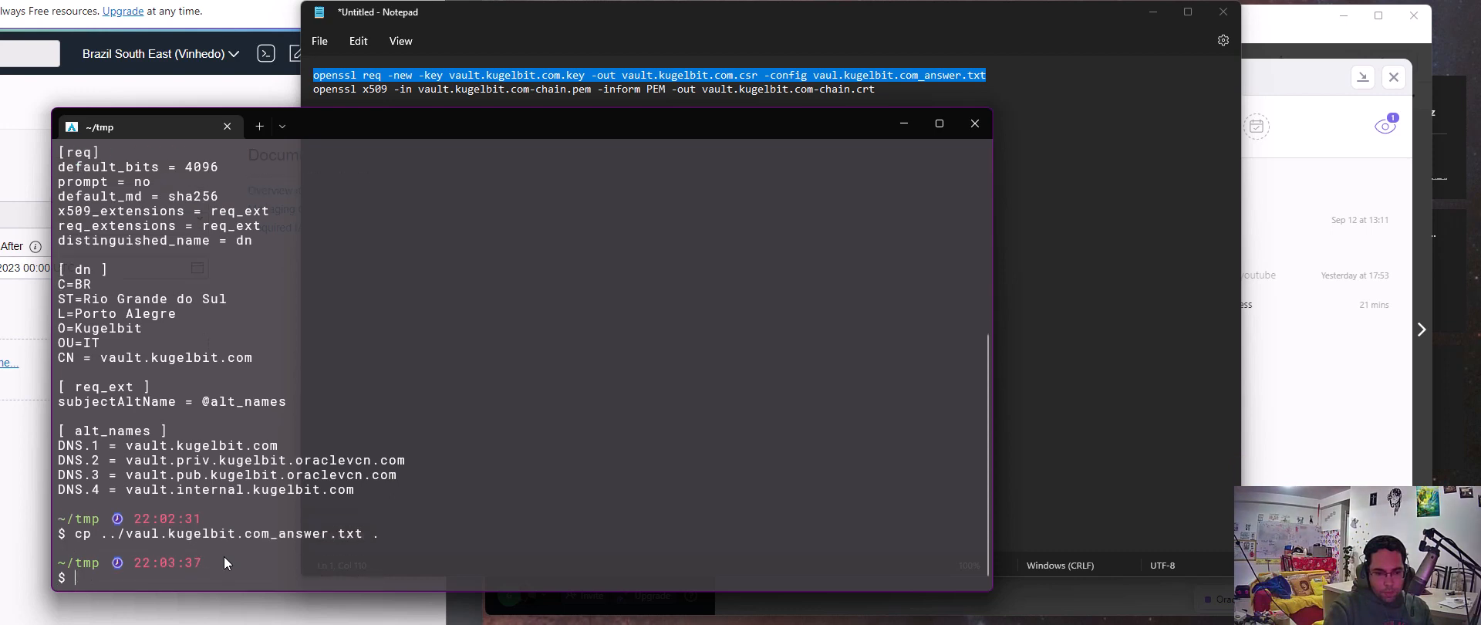
type("ls")
key("Return")
Try to generate vault.kugelbit.com.csr from vault.kugelbit.com.key with openssl req, using vaul.kugelbit.com_answer.txt as the config
key("Up")
key("Up")
key("Up")
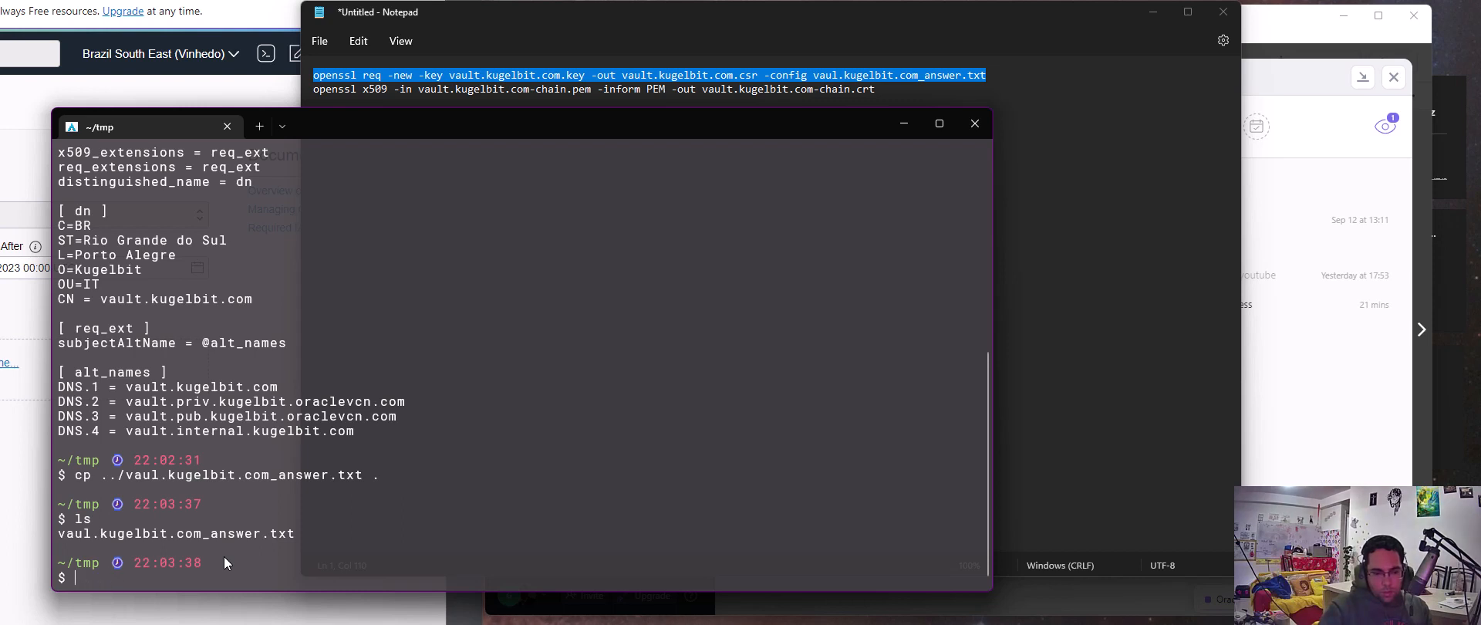
key("ctrl+u")
key("ctrl+v")
key("Left")
key("Left")
key("Left")
key("Left")
key("Left")
key("Left")
key("Left")
key("Left")
key("Left")
key("Left")
key("Left")
key("Left")
key("Left")
key("Left")
key("Left")
key("Left")
key("Left")
key("Left")
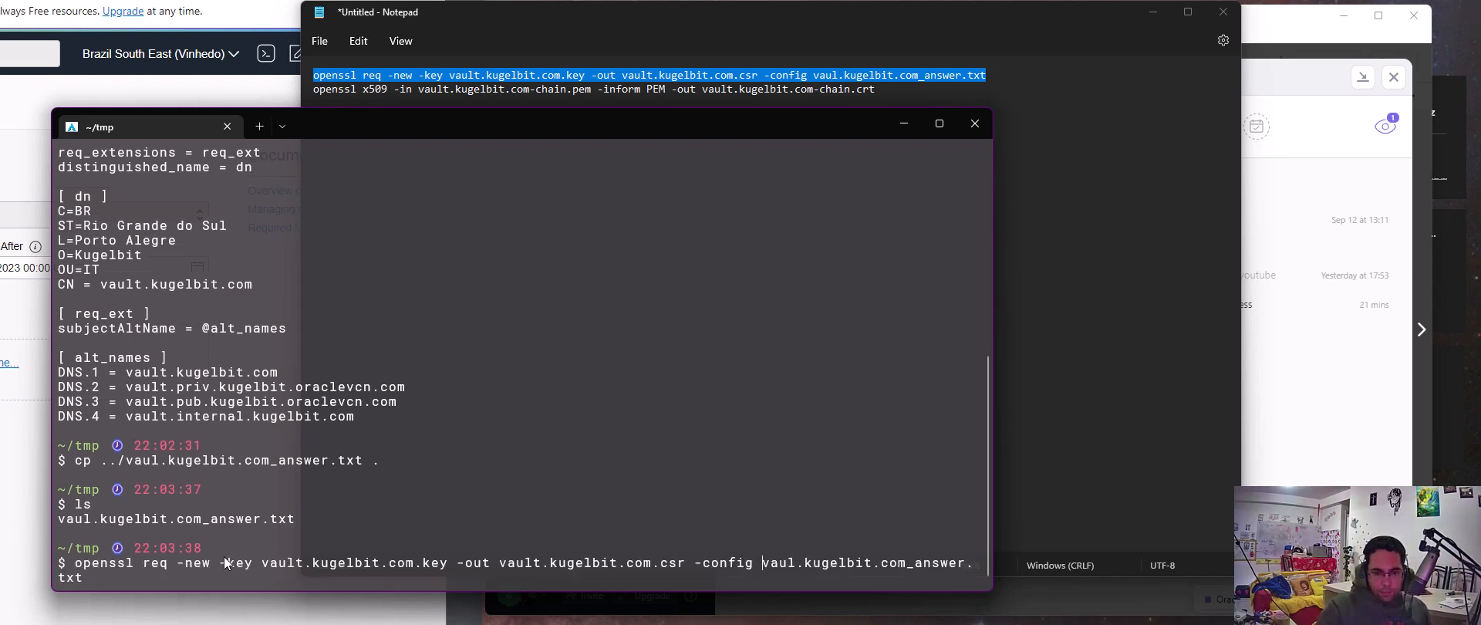
key("Return")
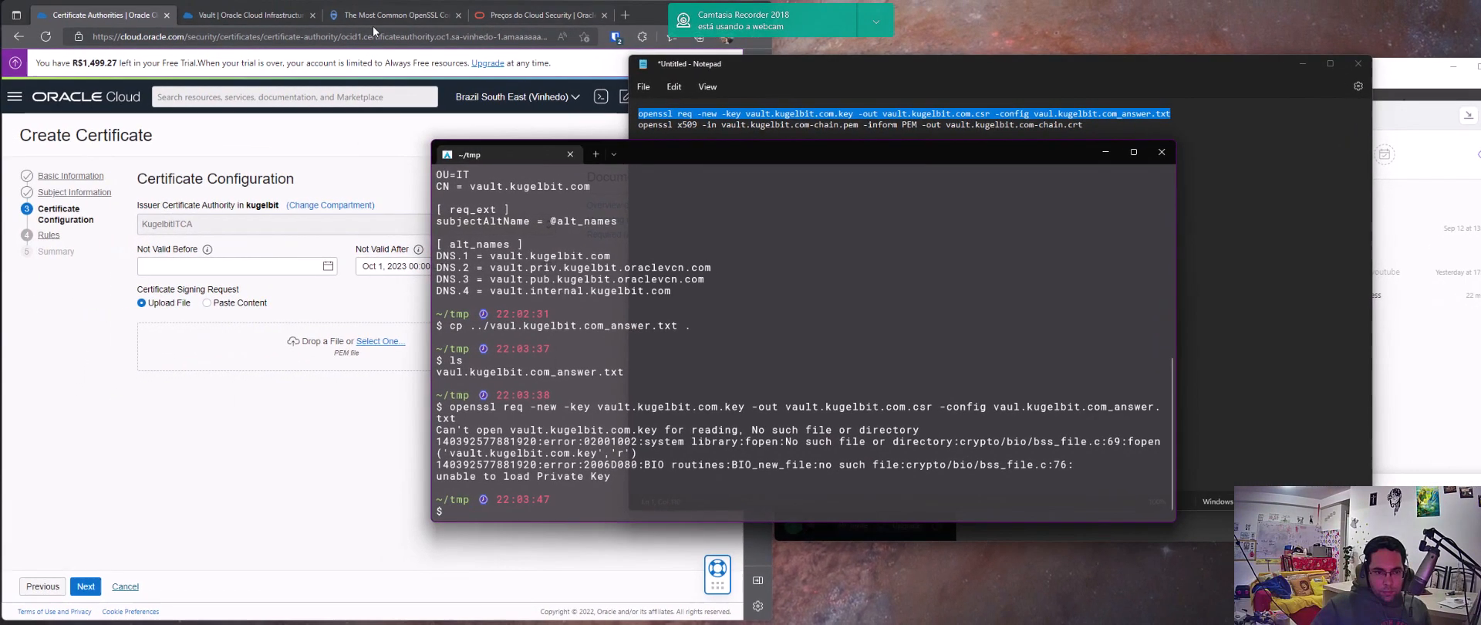
Find the command that generates a new private key and signing request in the OpenSSL commands article, and select its -newkey rsa:2048 option
left_click(359, 19)
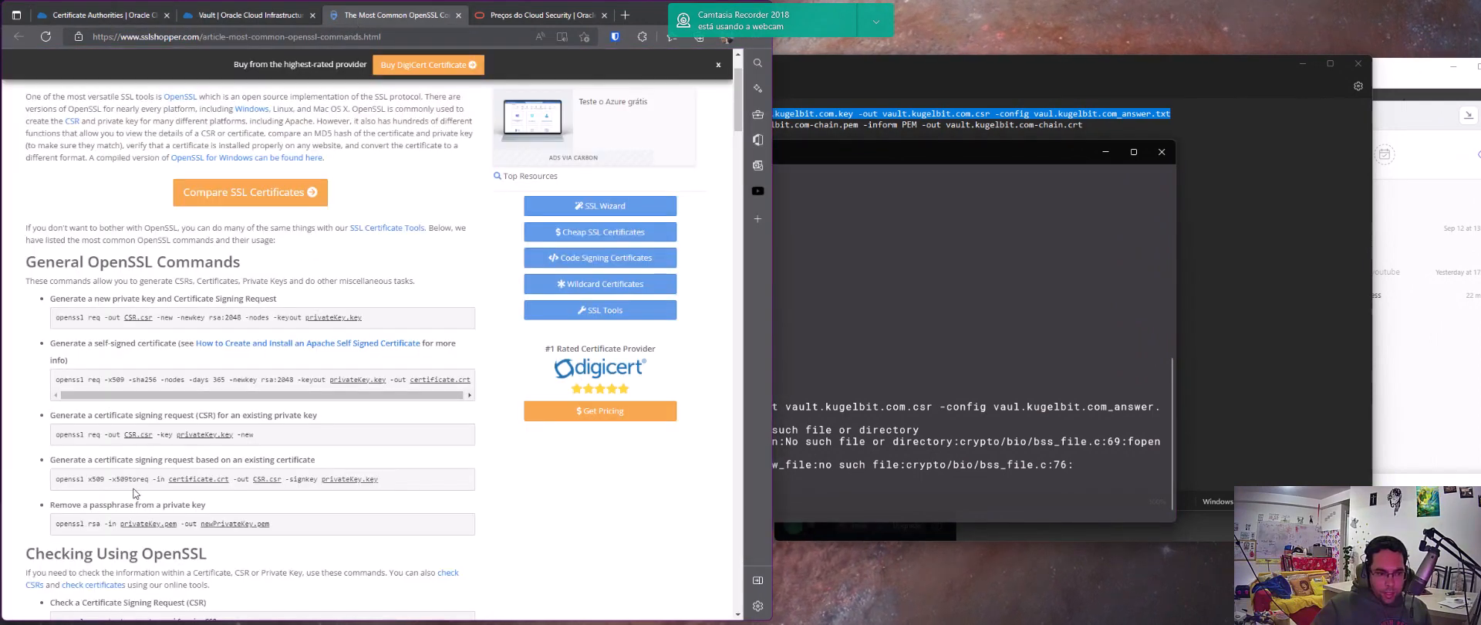
scroll(134, 494, "down", 1)
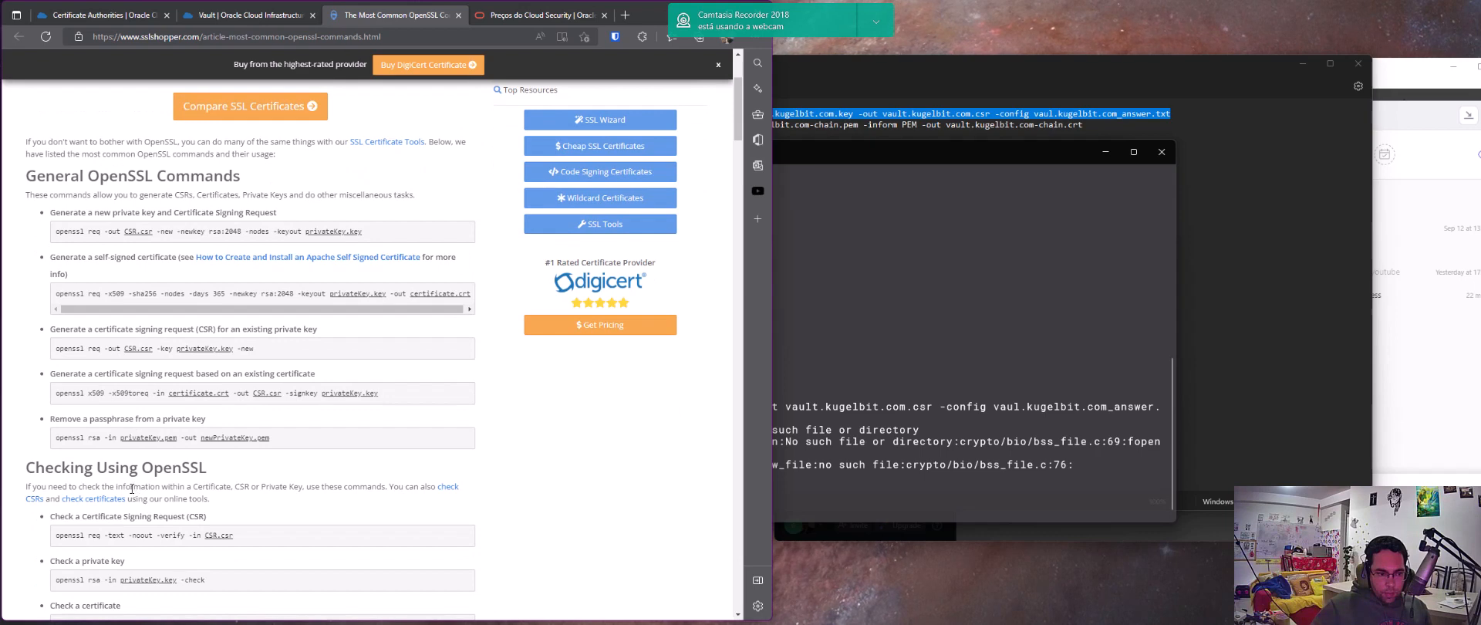
scroll(132, 488, "down", 1)
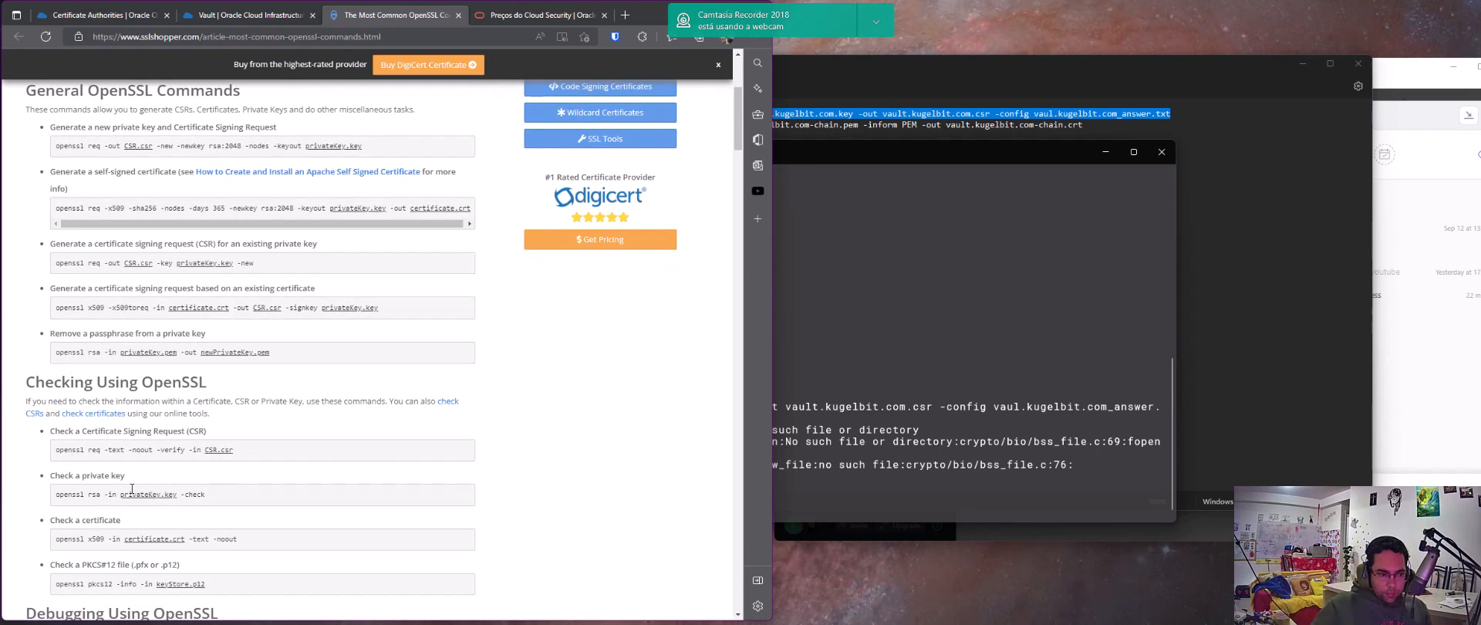
scroll(132, 489, "down", 1)
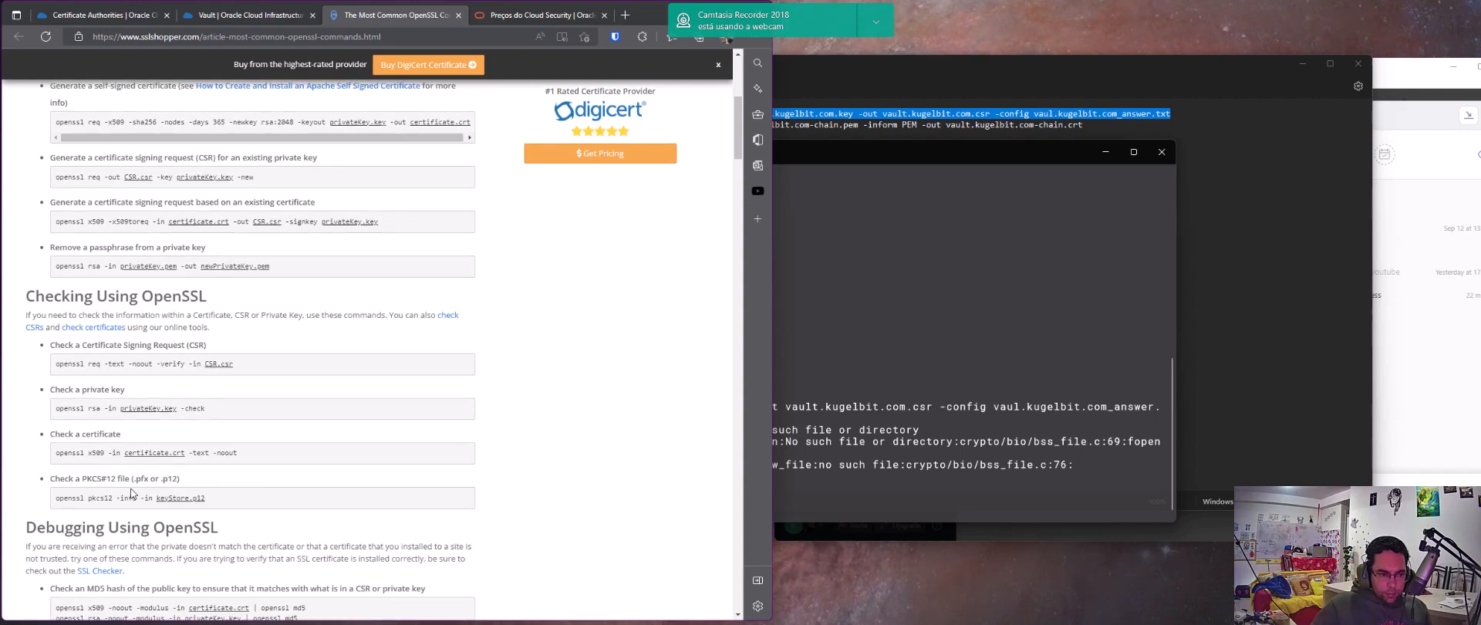
scroll(132, 494, "up", 3)
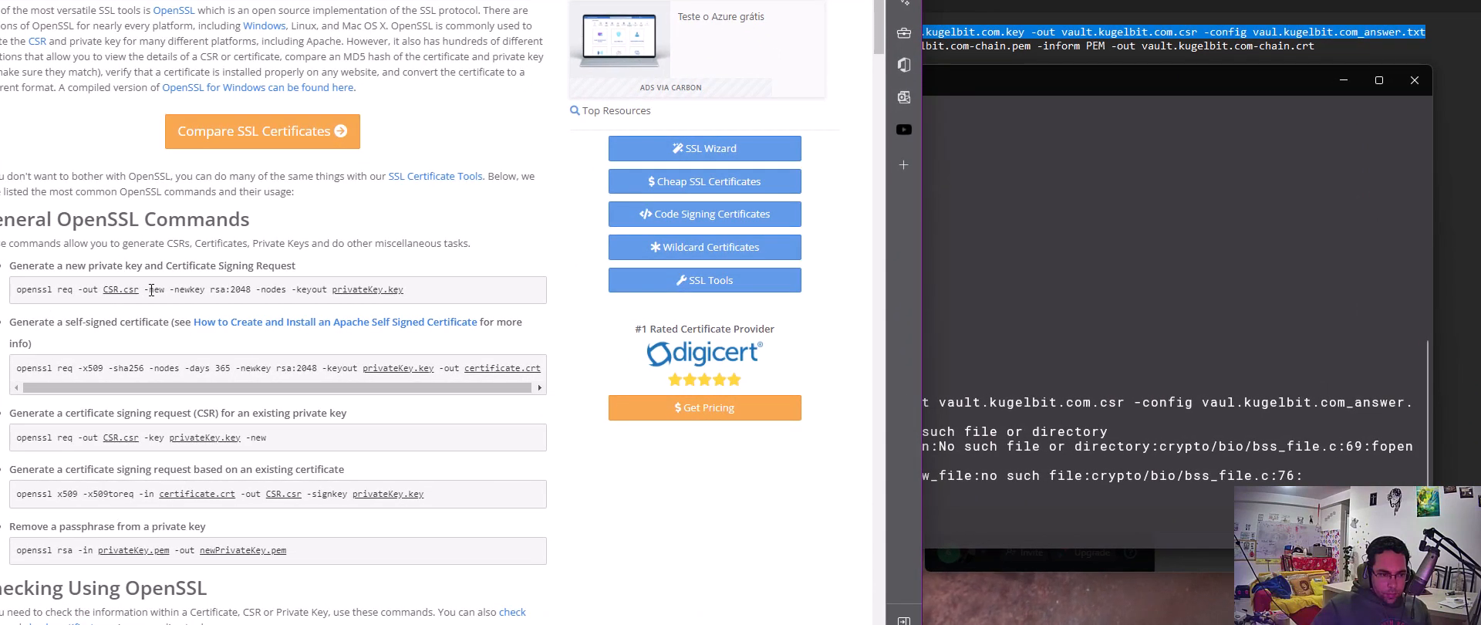
left_click_drag(188, 290, 249, 290)
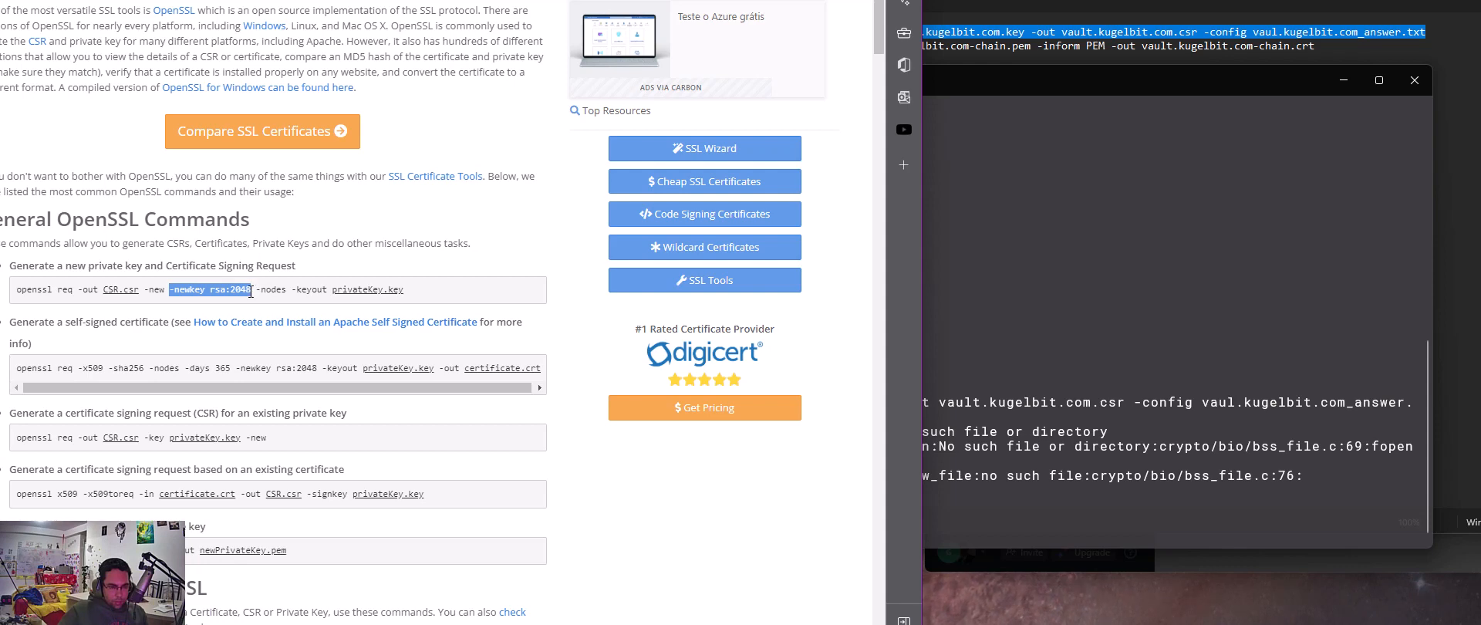
Try the openssl req command with -newkey rsa:2048 in place of the -key option, leaving the PEM pass phrase empty
left_click(924, 337)
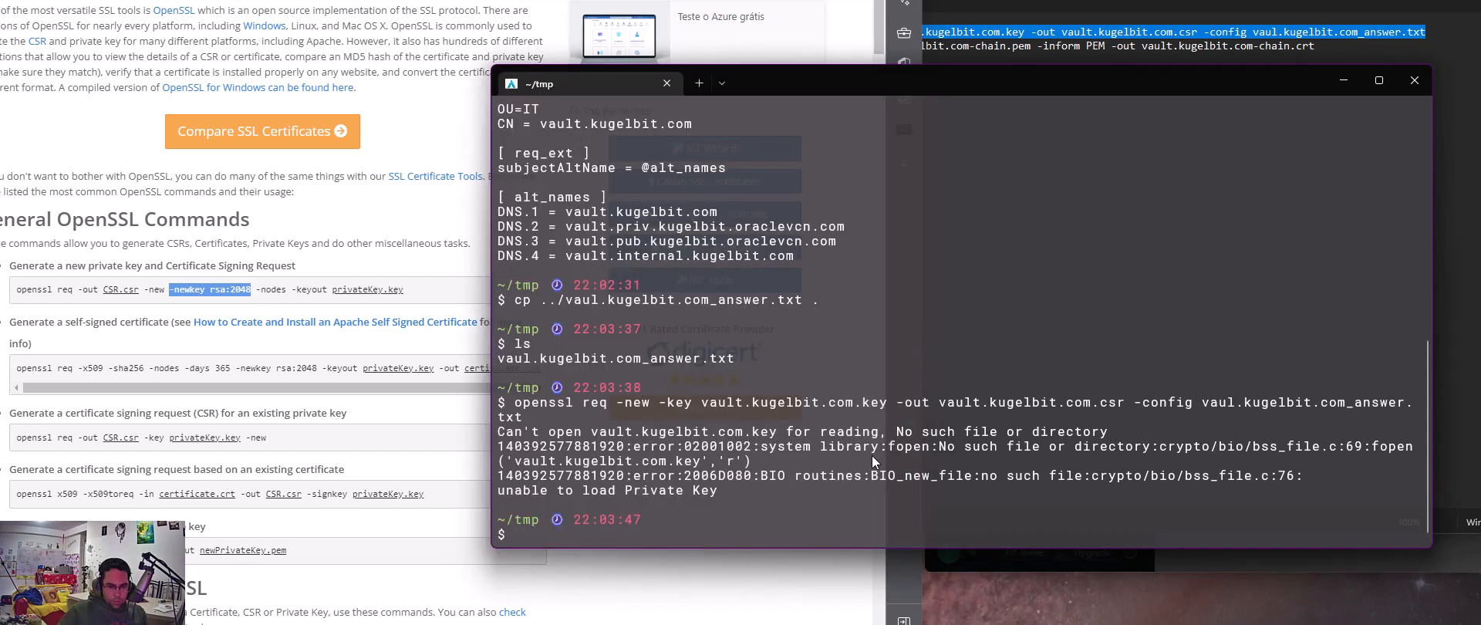
key("Up")
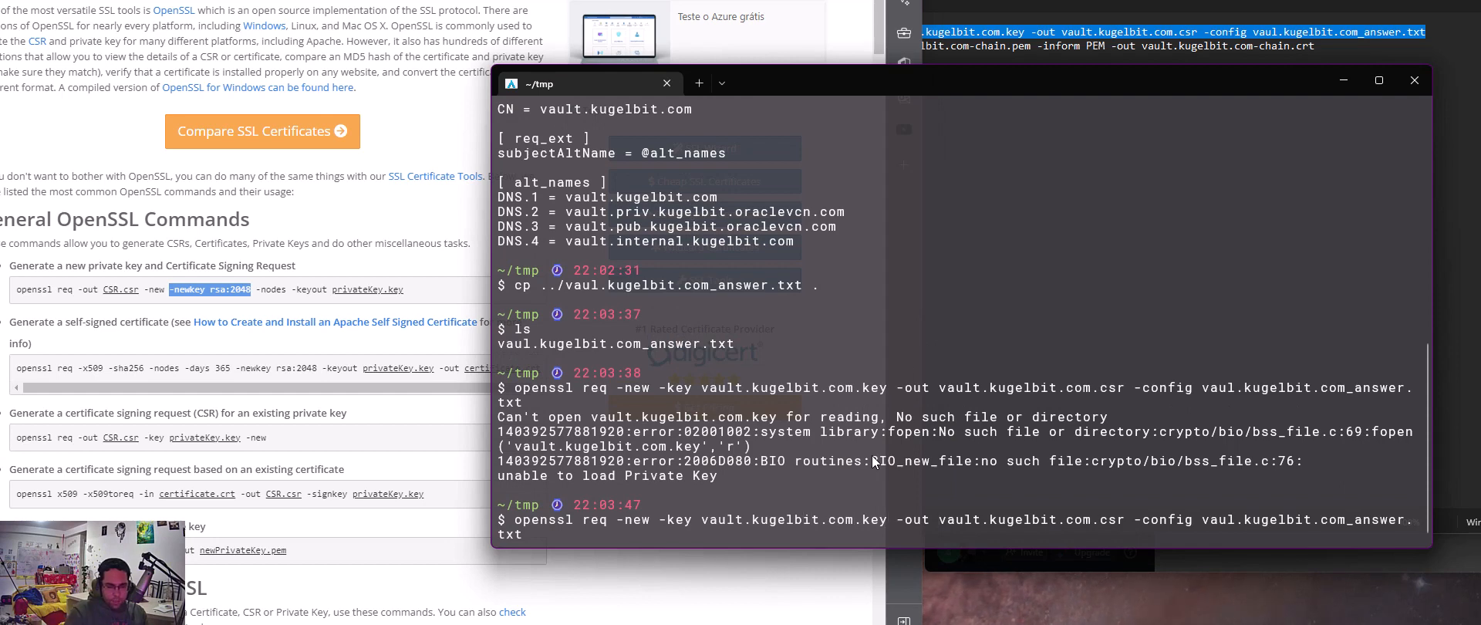
key("BackSpace")
key("BackSpace")
key("BackSpace")
key("BackSpace")
key("BackSpace")
key("BackSpace")
key("BackSpace")
key("BackSpace")
key("BackSpace")
key("BackSpace")
key("BackSpace")
key("BackSpace")
key("BackSpace")
key("BackSpace")
key("BackSpace")
key("BackSpace")
key("BackSpace")
key("BackSpace")
key("BackSpace")
key("BackSpace")
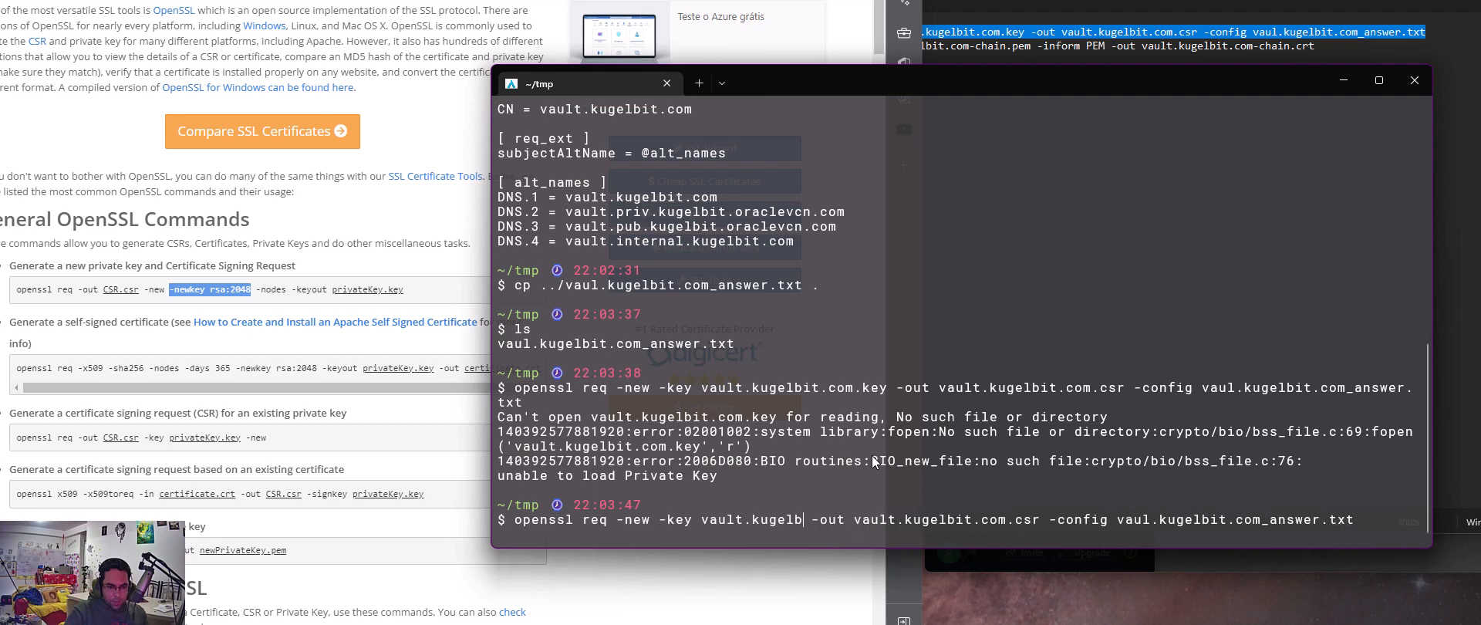
key("BackSpace")
key("BackSpace")
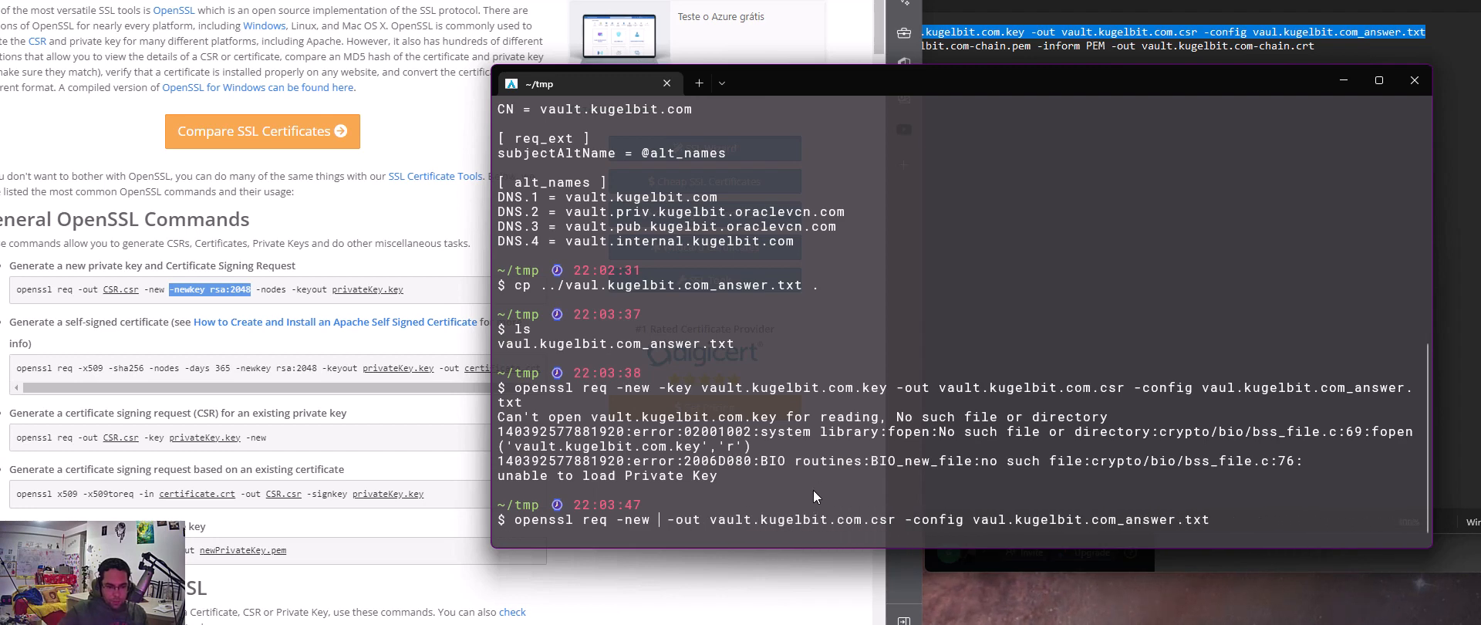
type("-newkey rsa:2048")
key("Return")
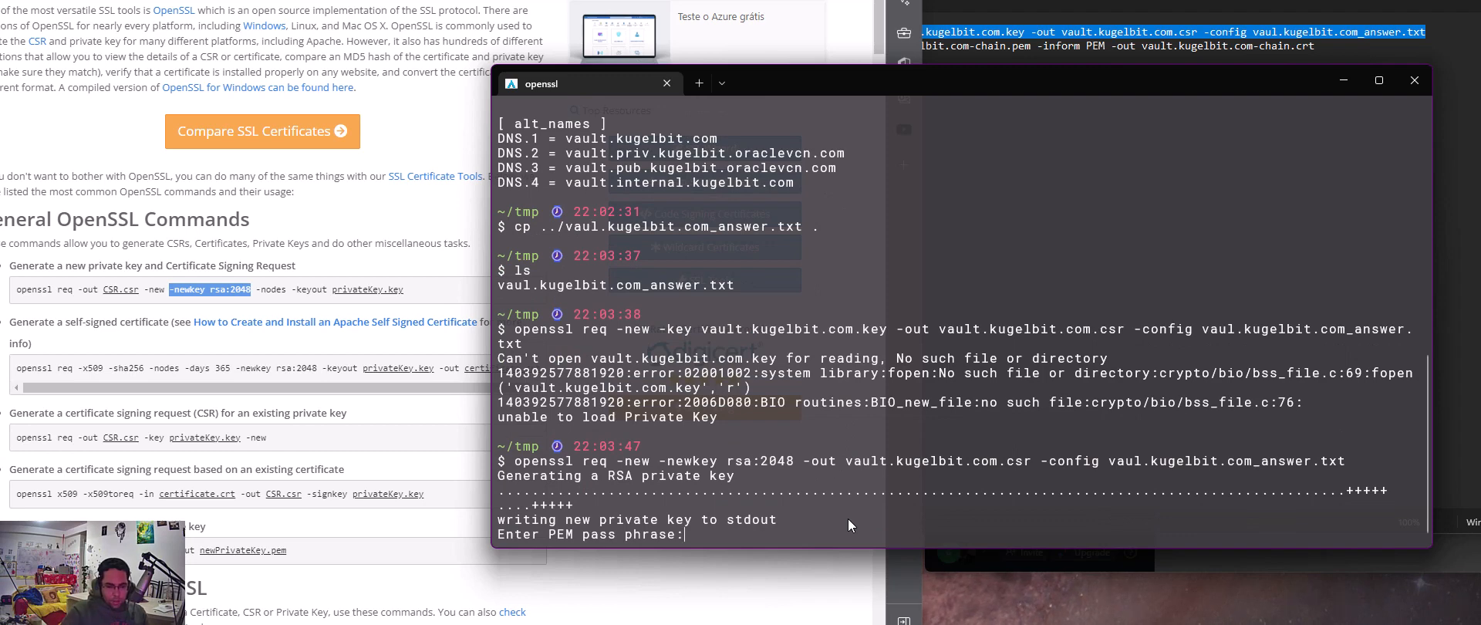
key("Return")
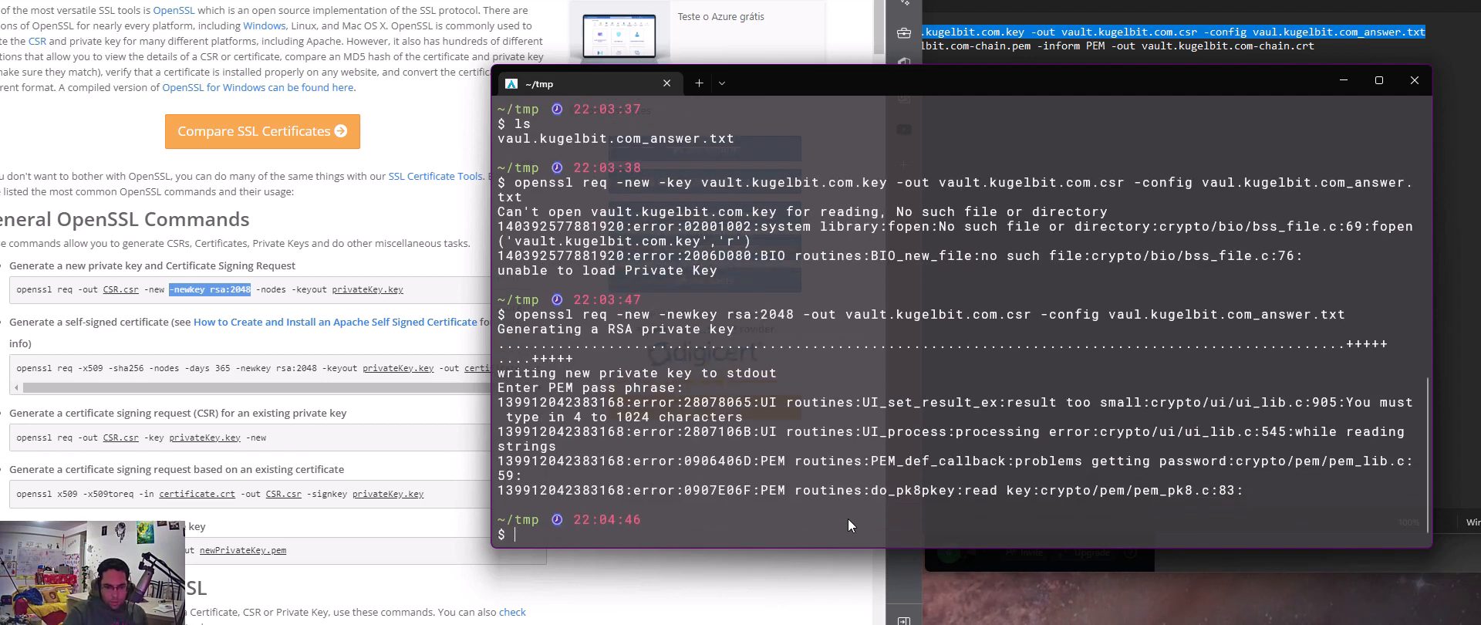
Try the command again with -keyout vault.kugelbit.com.key added and an empty pass phrase, and list the directory's files
key("Up")
key("ctrl+Left")
key("ctrl+Left")
key("ctrl+Left")
key("ctrl+Left")
key("ctrl+Left")
key("ctrl+Left")
key("ctrl+Left")
key("ctrl+Left")
key("ctrl+Left")
key("ctrl+Left")
key("ctrl+Left")
key("Left")
key("Left")
type("-keyo")
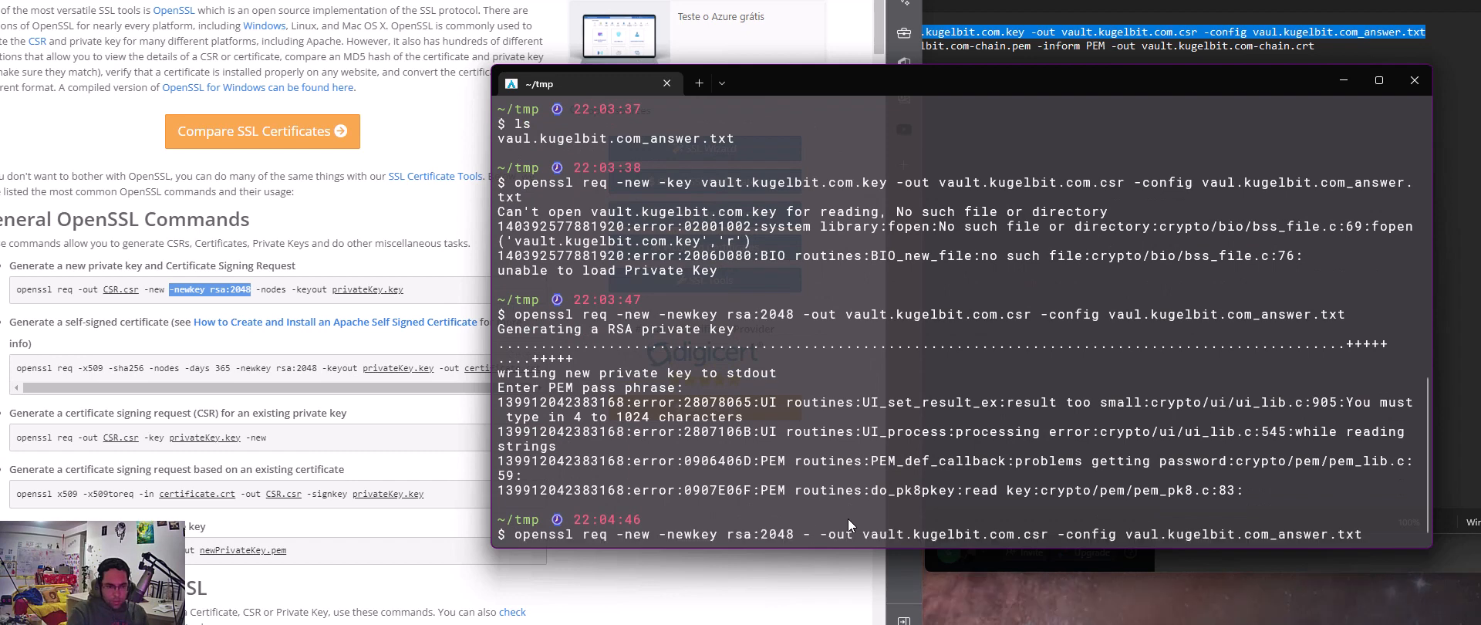
type("ut vau")
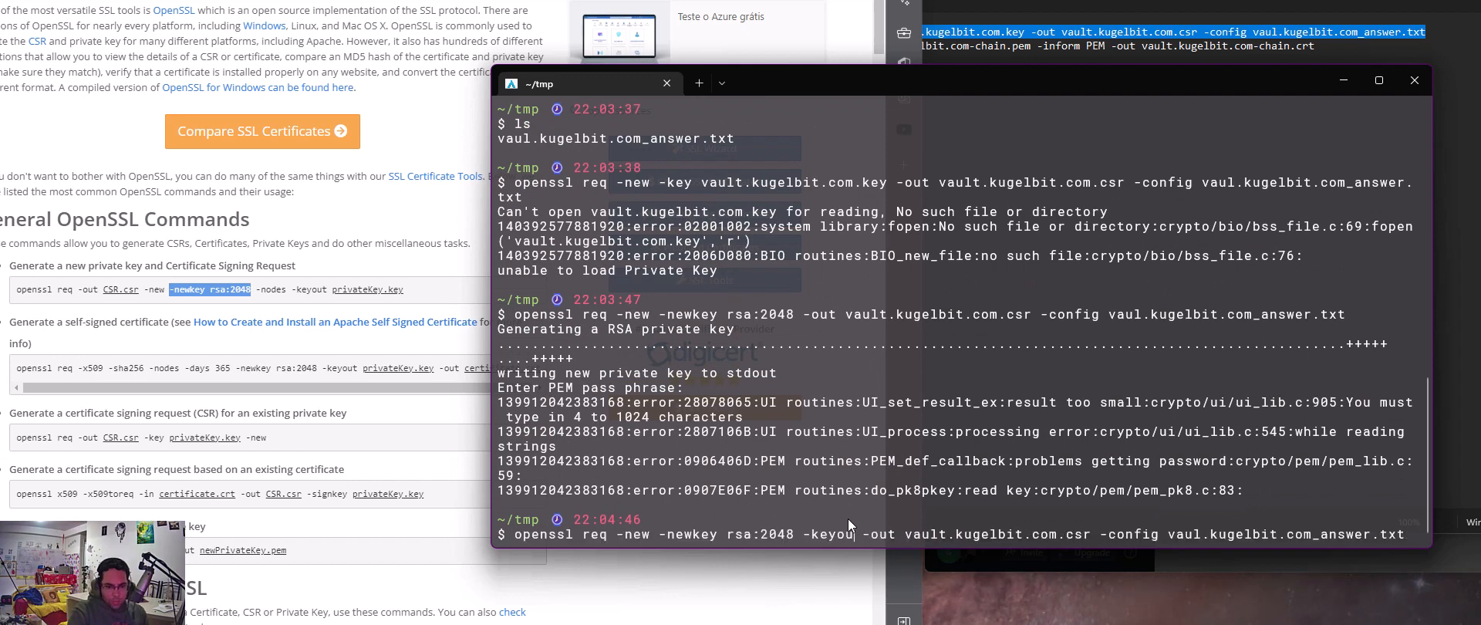
type("lt.kugel")
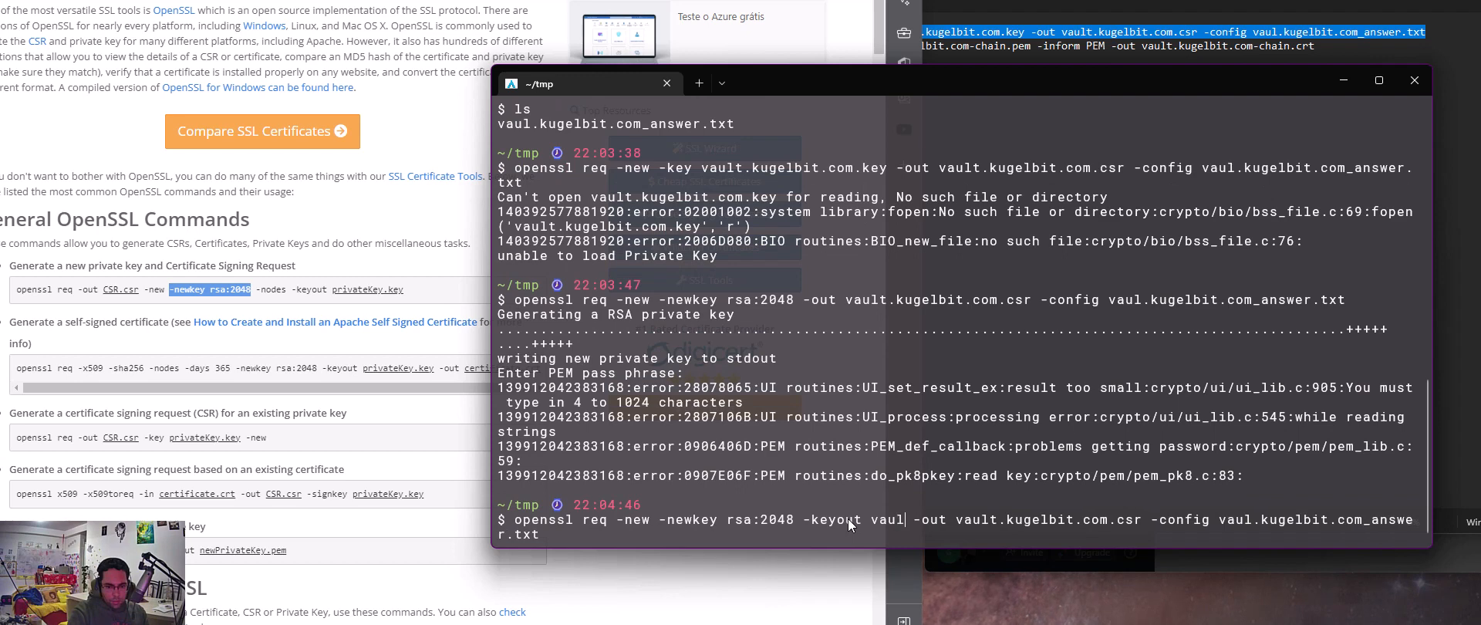
type("bit.com.")
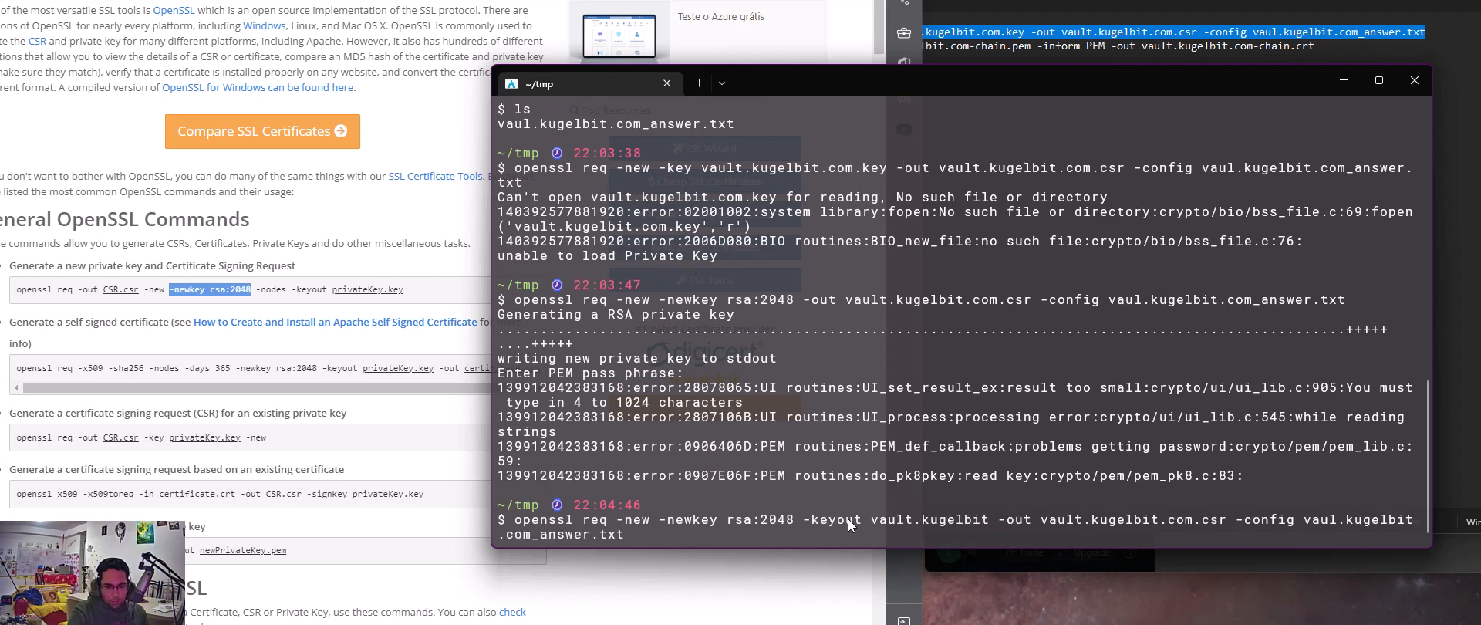
type("key")
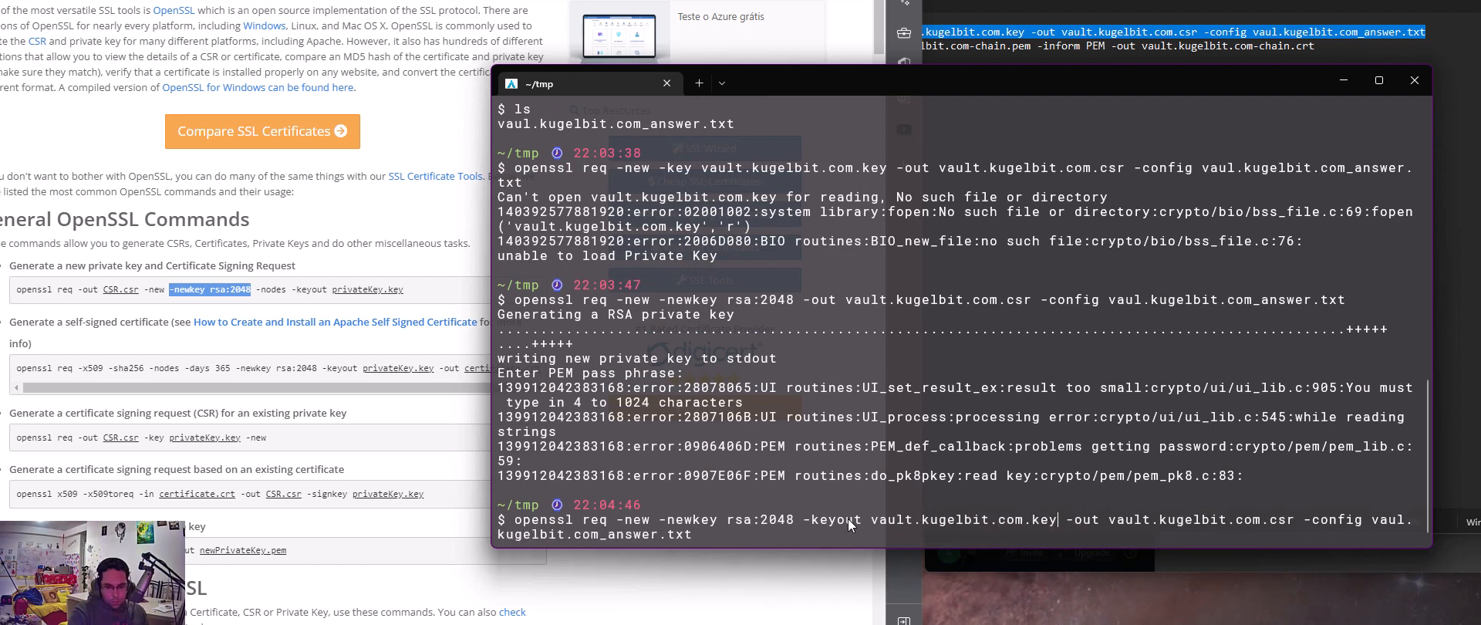
key("Return")
key("Return")
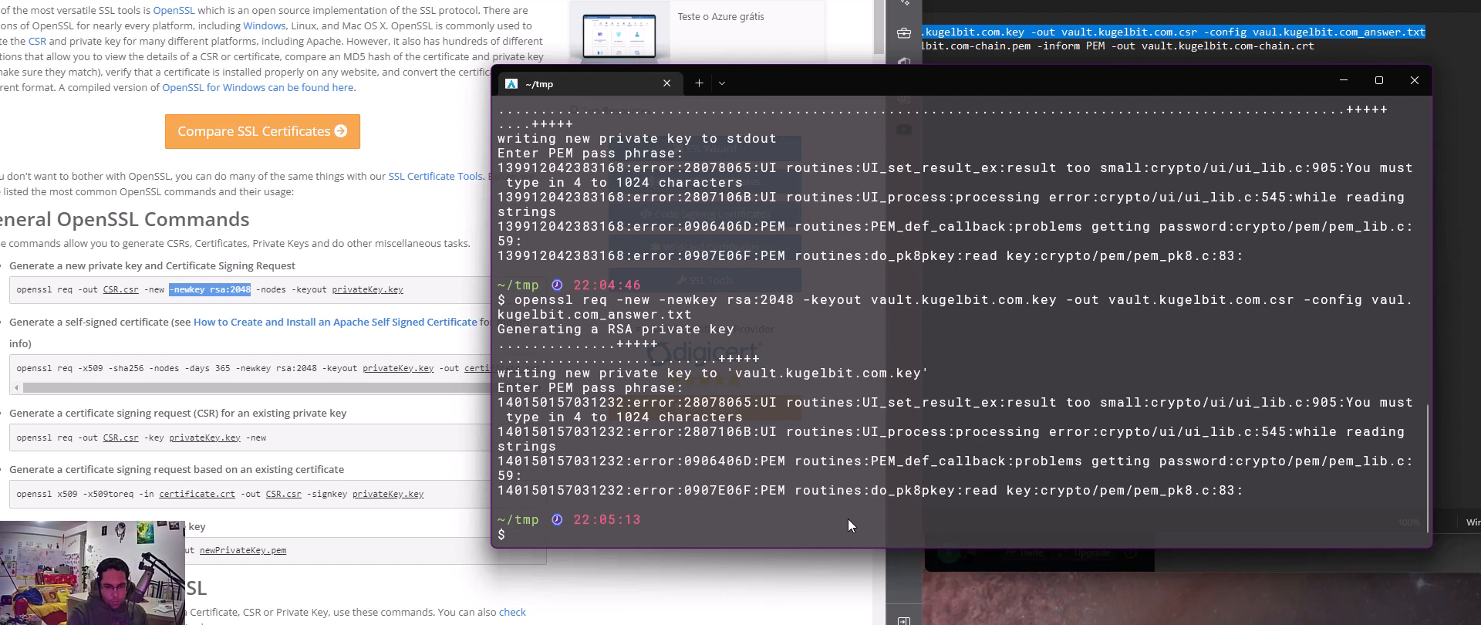
type("ls")
key("Return")
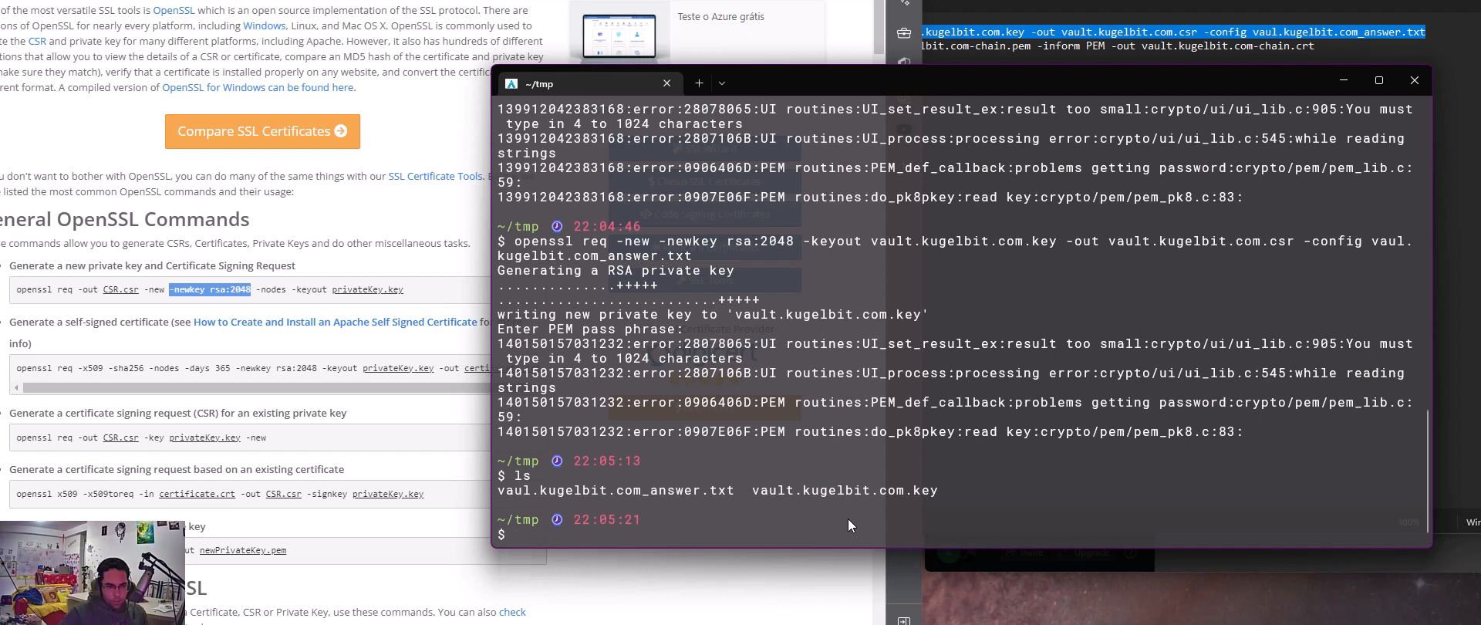
Generate vault.kugelbit.com.key and vault.kugelbit.com.csr by rerunning the openssl req command with -nodes added, and list the directory's files
key("Up")
key("Up")
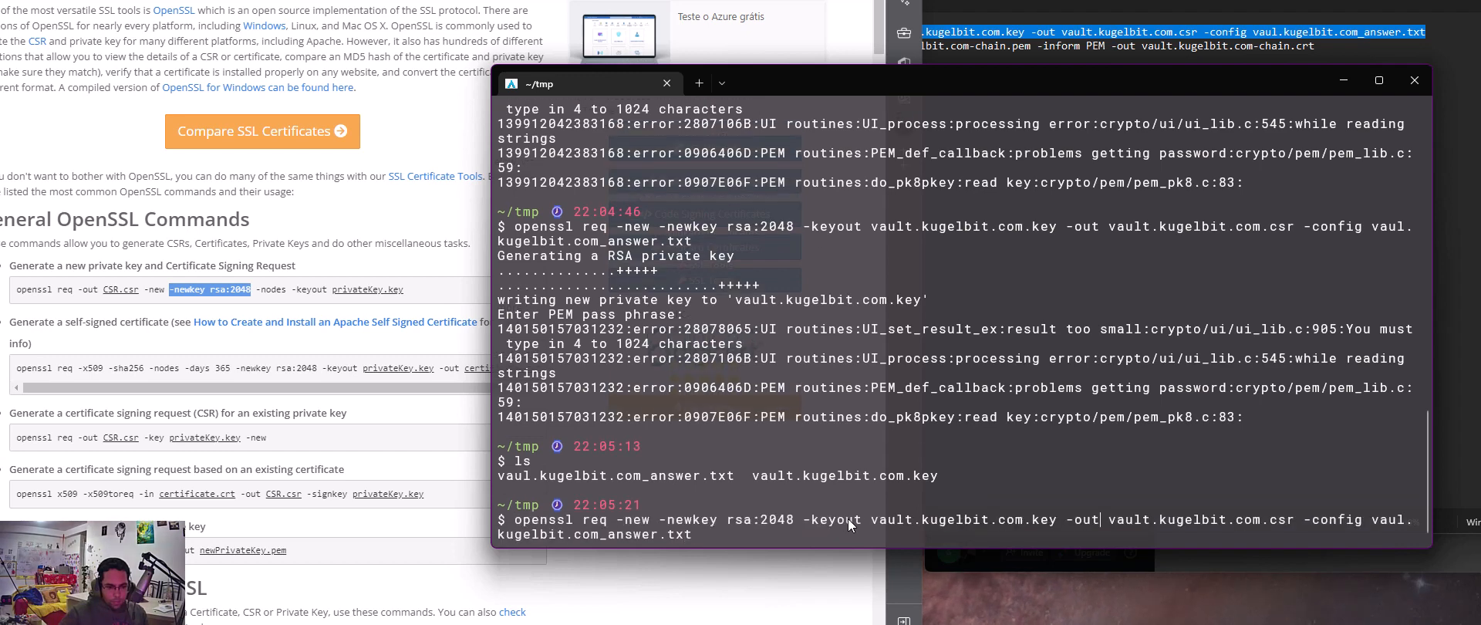
key("Left")
key("Left")
key("Left")
key("Left")
key("Left")
key("Left")
key("Left")
key("Left")
key("Left")
key("Left")
key("Left")
key("Left")
key("Left")
key("Left")
key("Left")
key("Left")
key("Left")
key("Left")
key("Left")
key("Left")
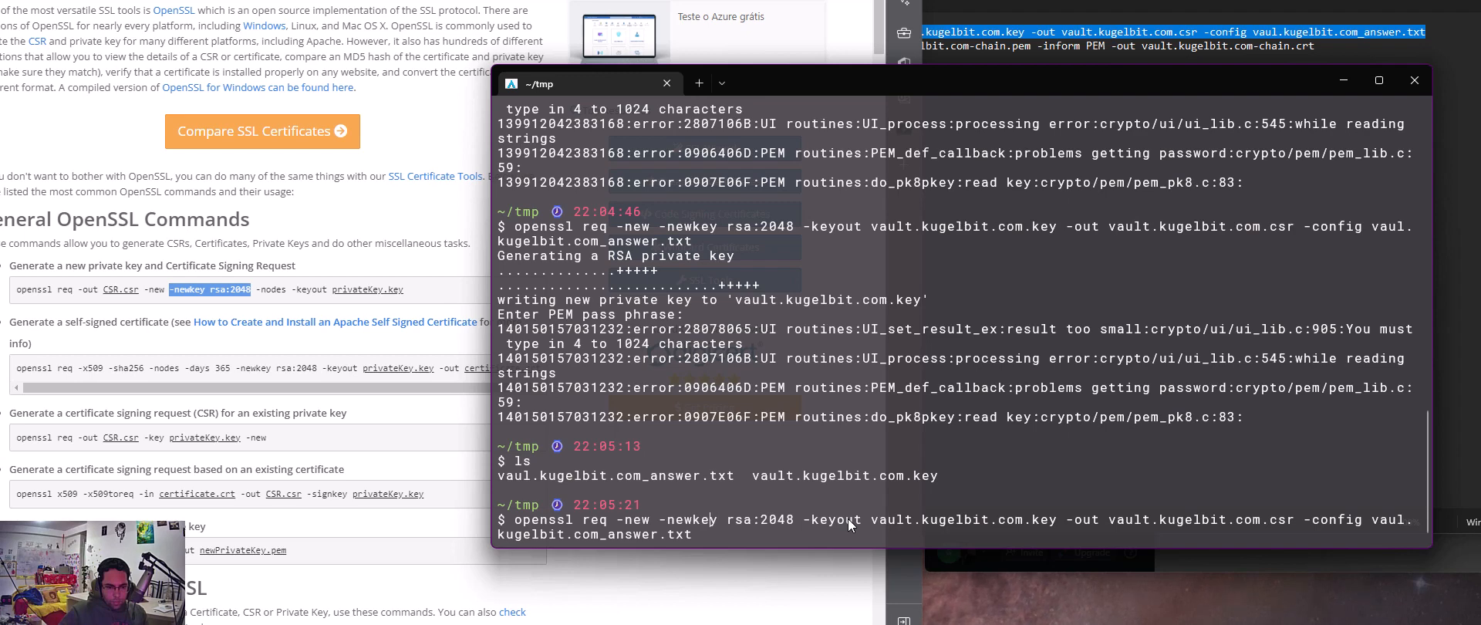
key("Right")
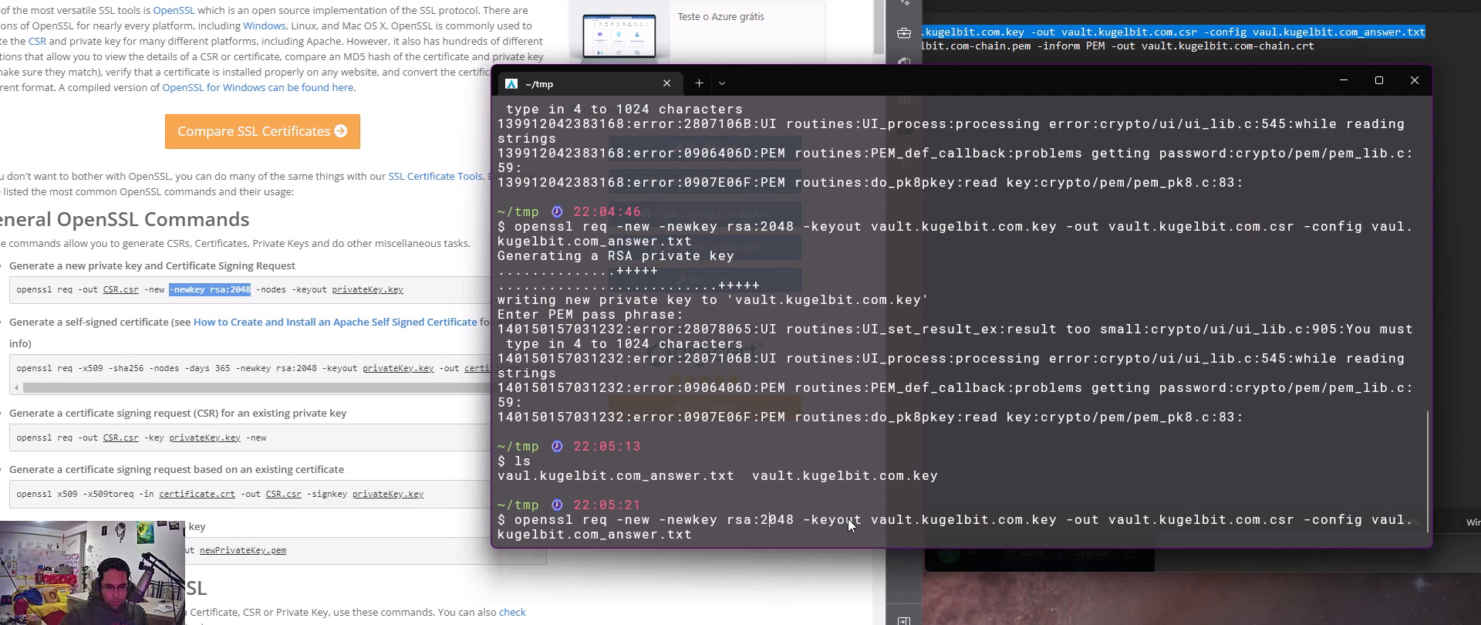
key("Right")
key("Right")
key("Right")
key("Right")
key("Right")
key("Right")
key("Right")
key("Right")
key("Right")
key("Right")
key("Right")
key("Right")
key("Right")
key("Right")
key("Right")
key("Right")
key("Right")
key("Right")
key("Right")
key("Right")
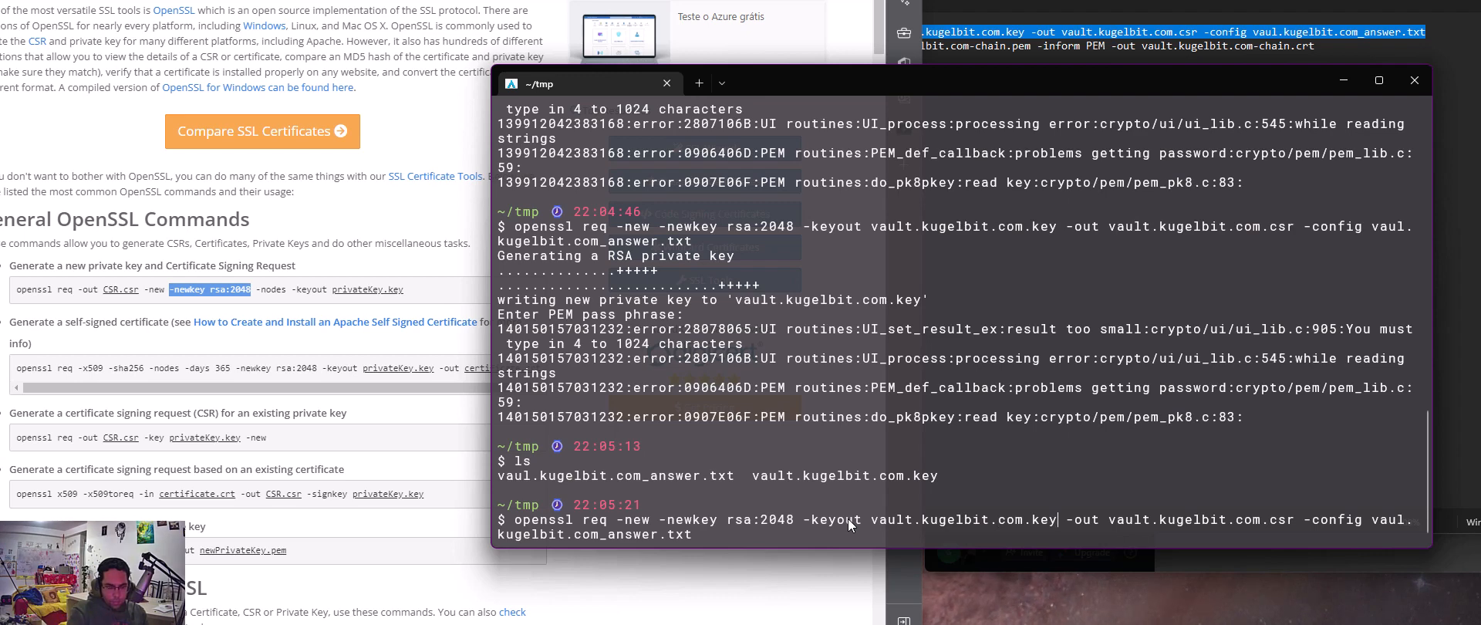
type("-nodes")
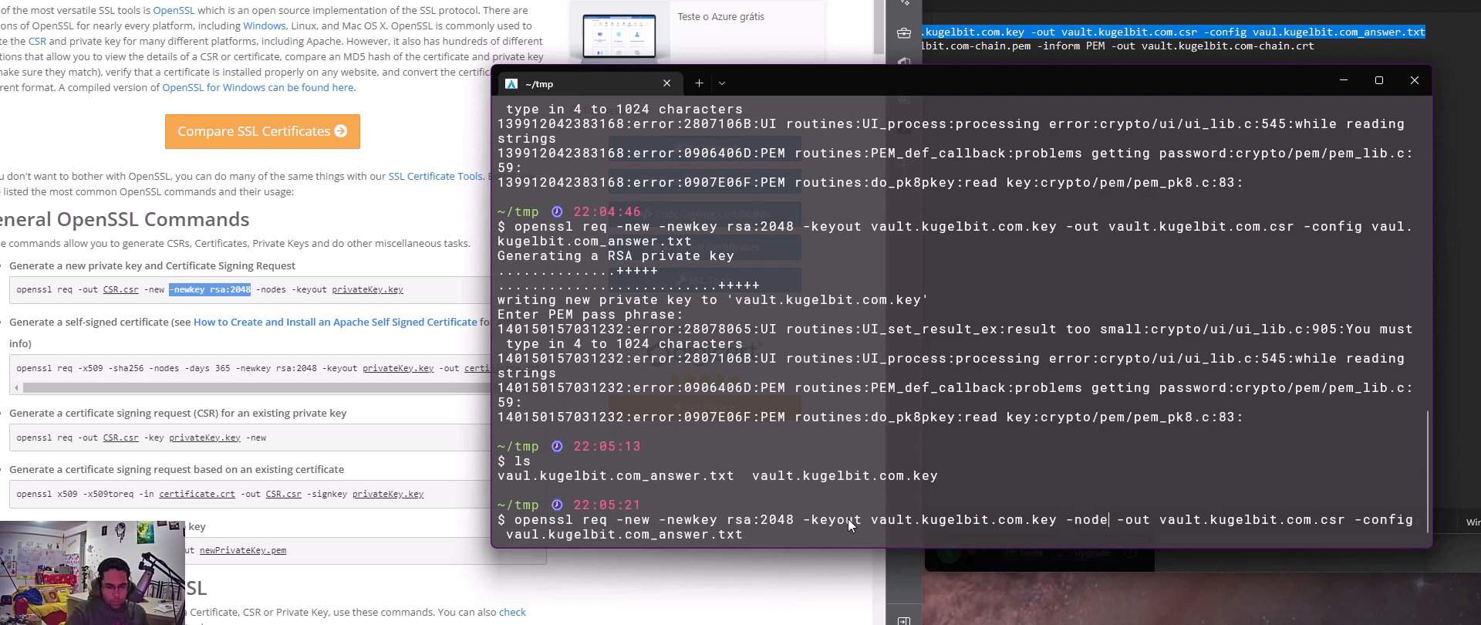
key("Return")
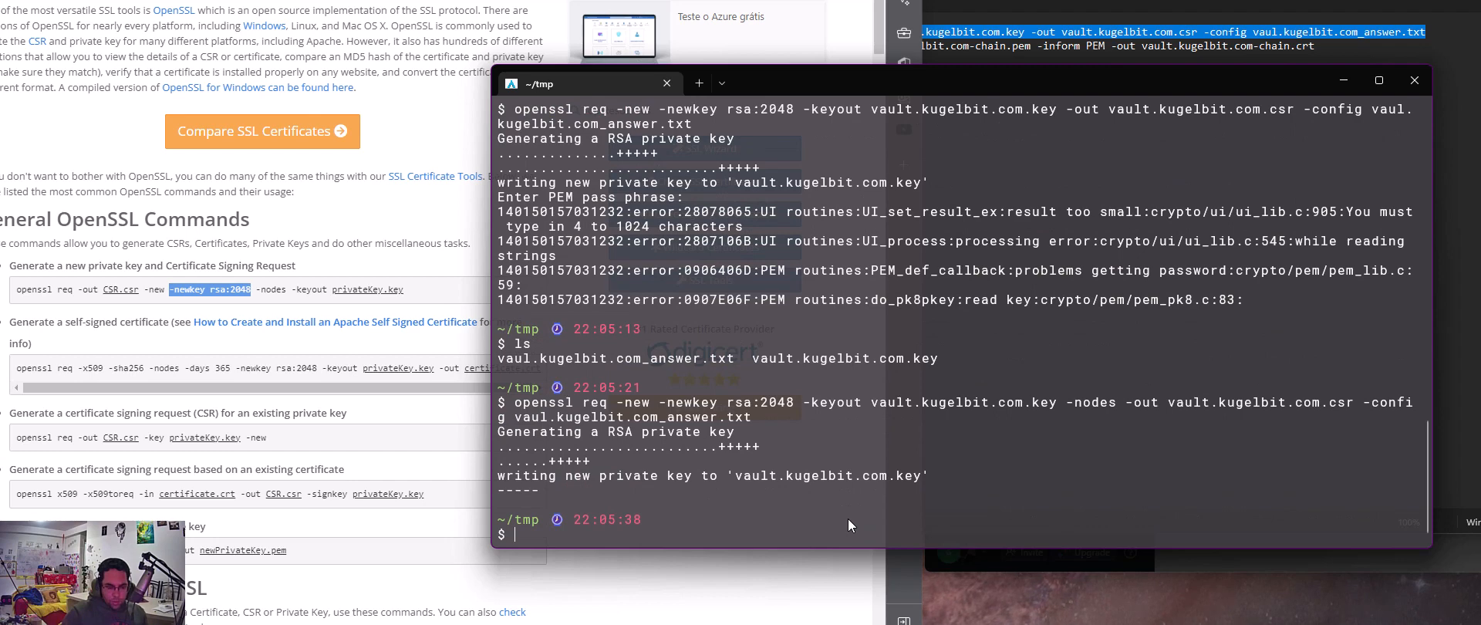
type("ls")
key("Return")
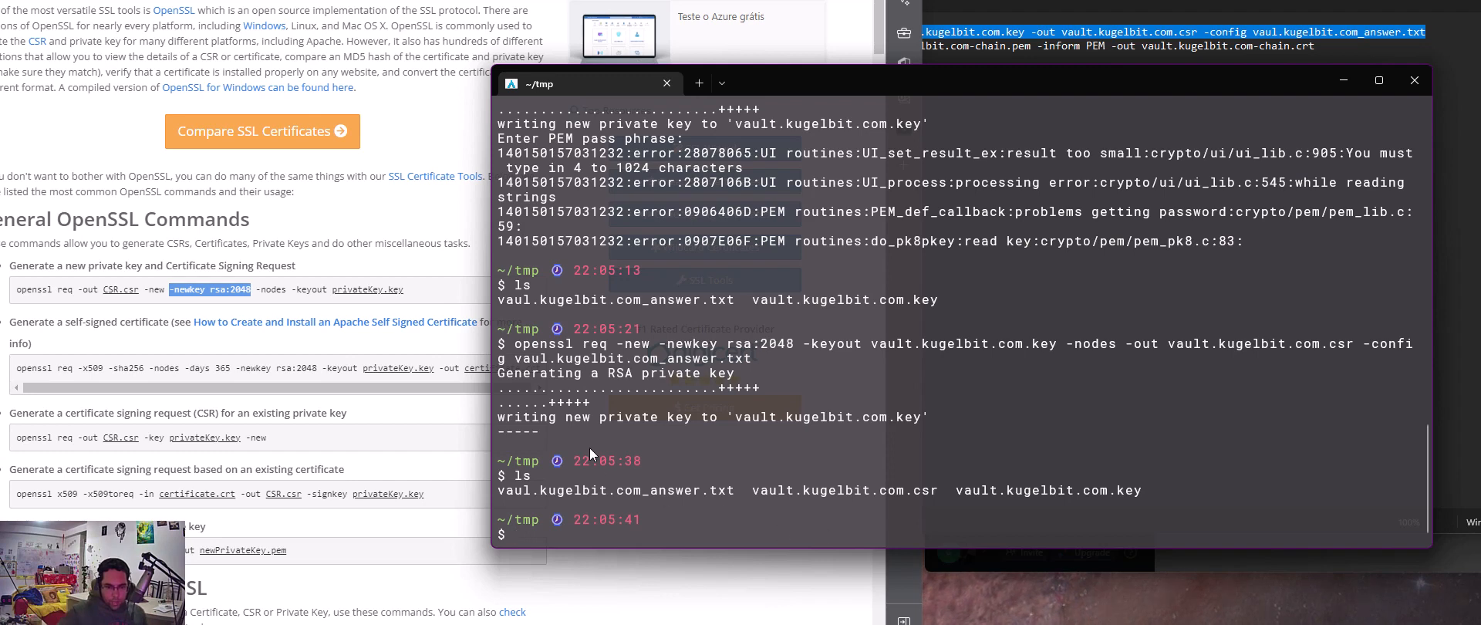
left_click_drag(515, 343, 729, 358)
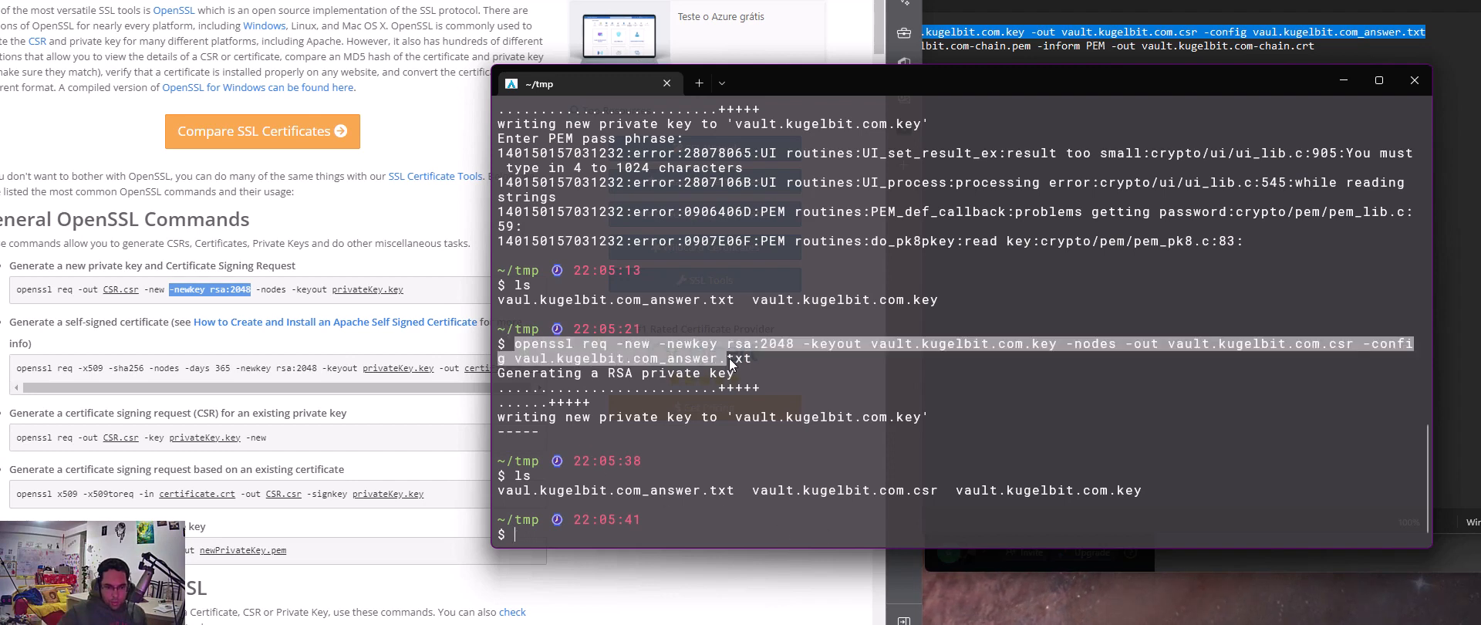
left_click(624, 350)
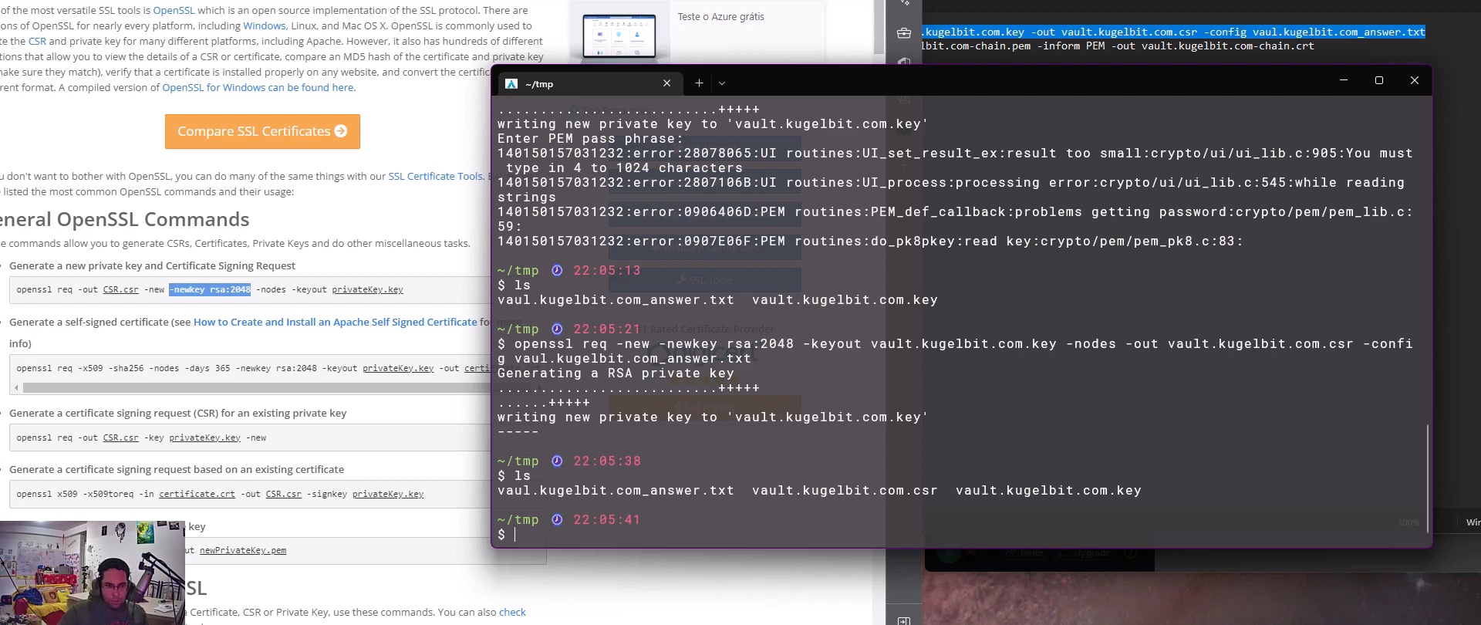
Return to the Create Certificate form in Oracle Cloud and set the certificate signing request to Paste Content
key("alt+Tab")
left_click(100, 15)
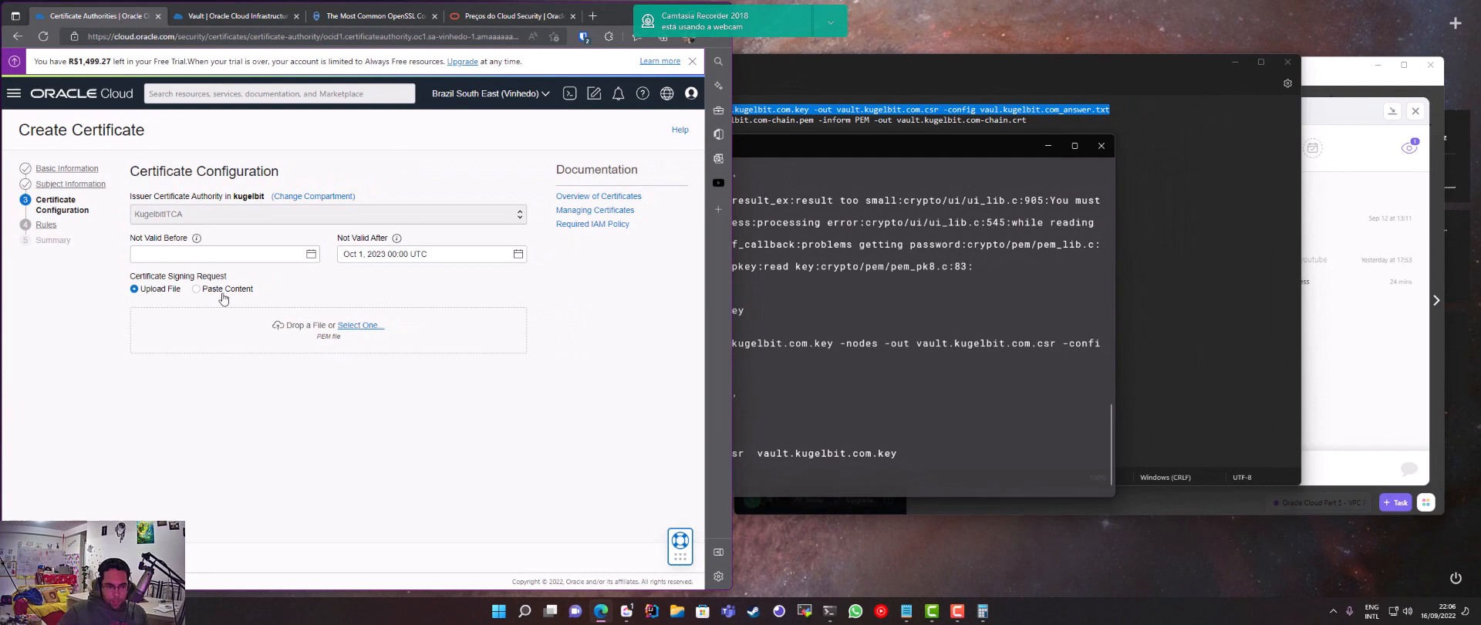
left_click(197, 289)
Print vault.kugelbit.com.csr in the terminal and select the whole request, including its BEGIN and END CERTIFICATE REQUEST lines
left_click(760, 397)
type("cat vaul")
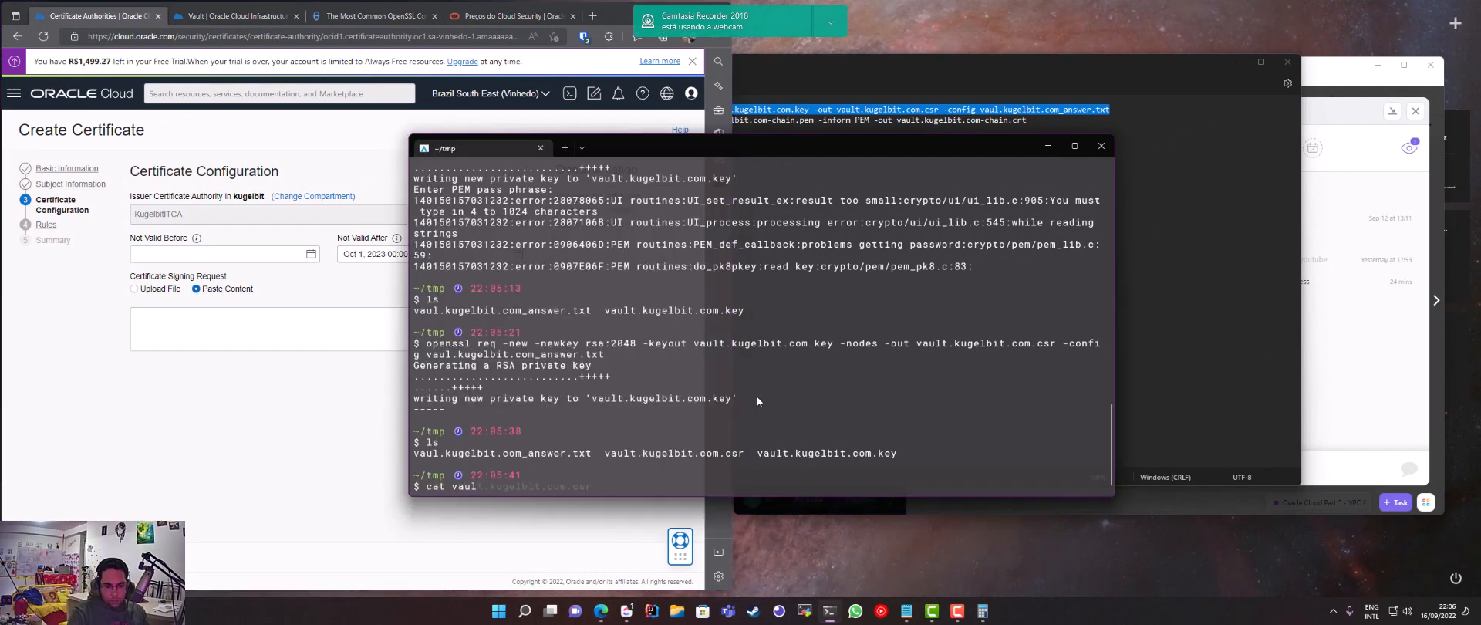
type("t")
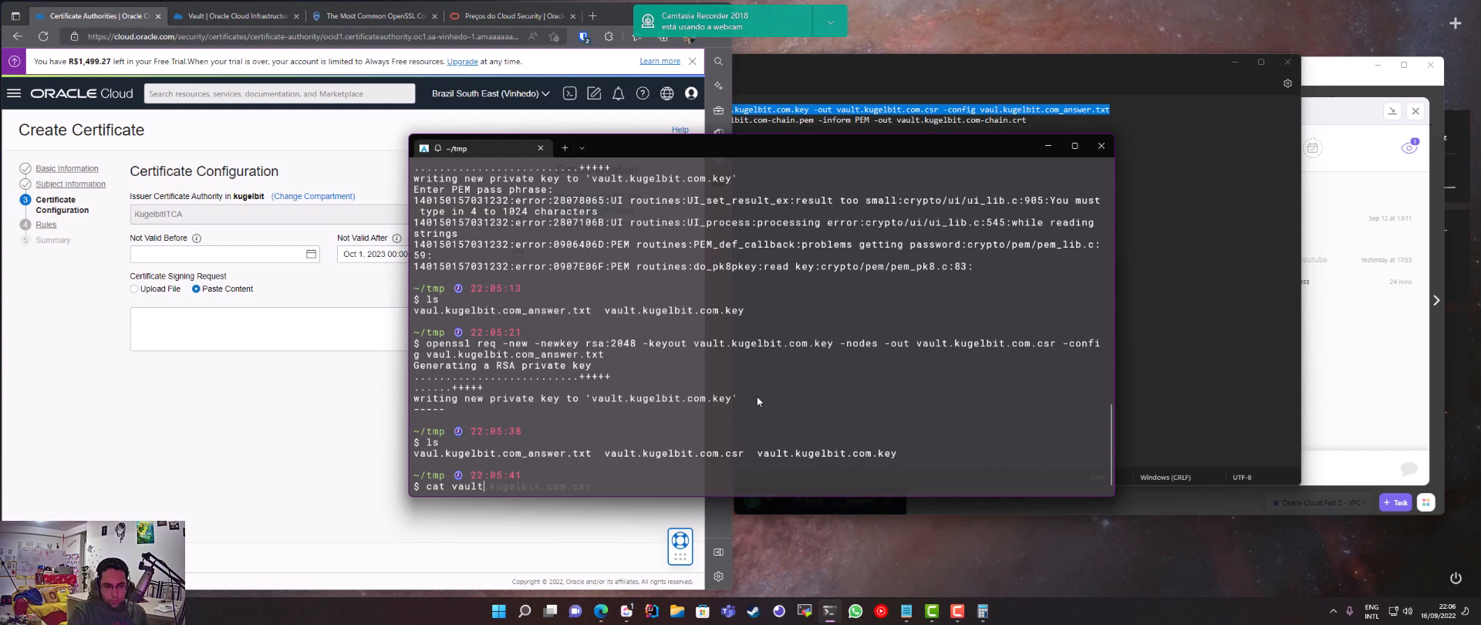
type(".kugelbit.com.csr")
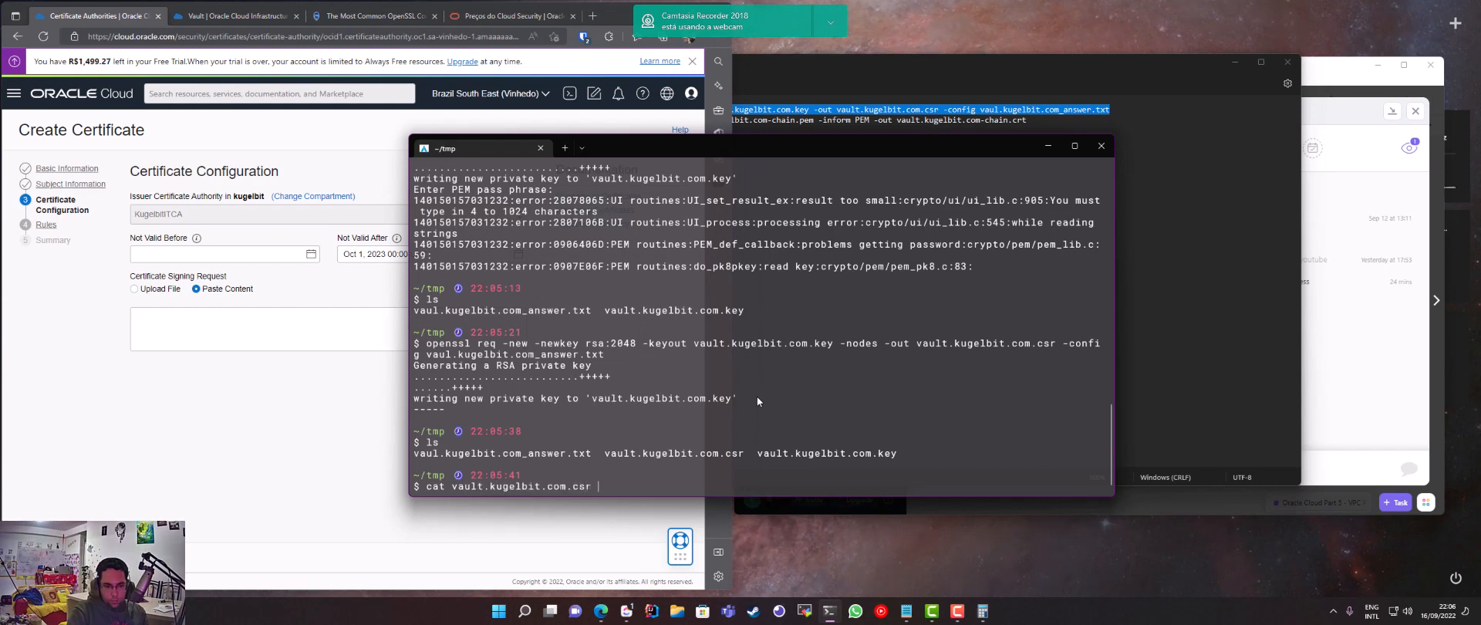
key("Return")
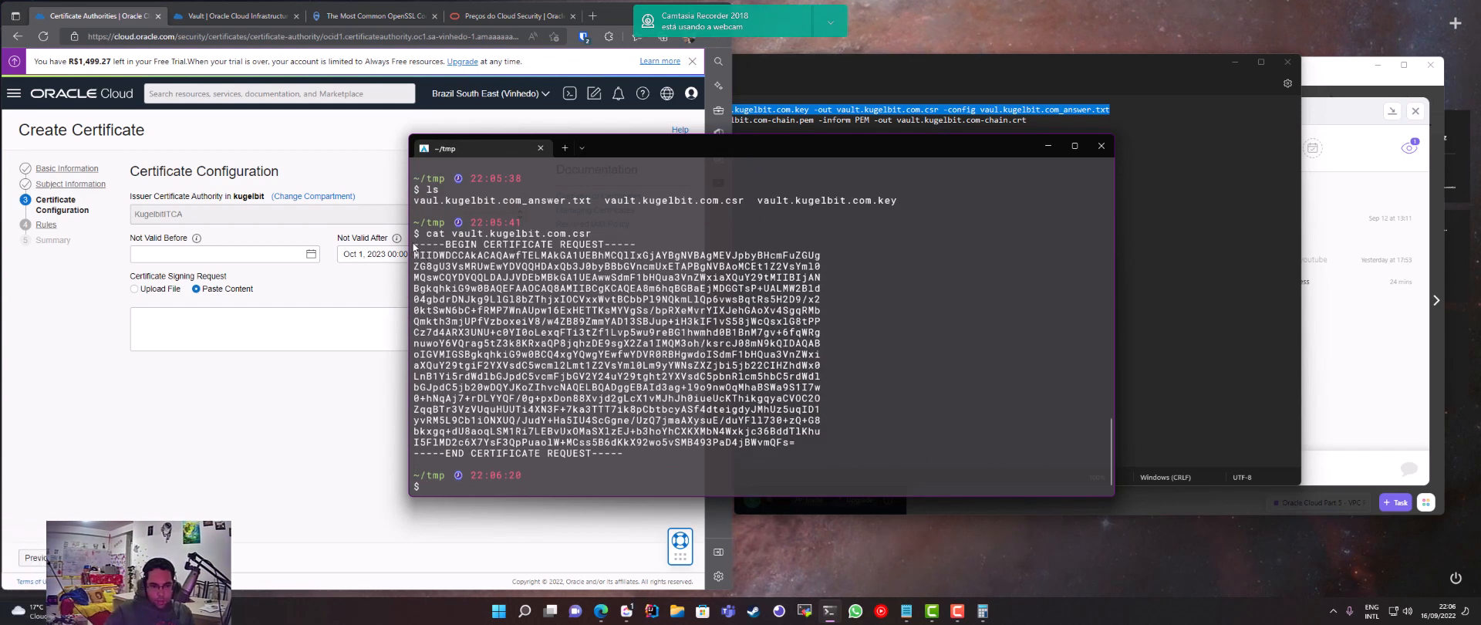
left_click_drag(414, 244, 627, 457)
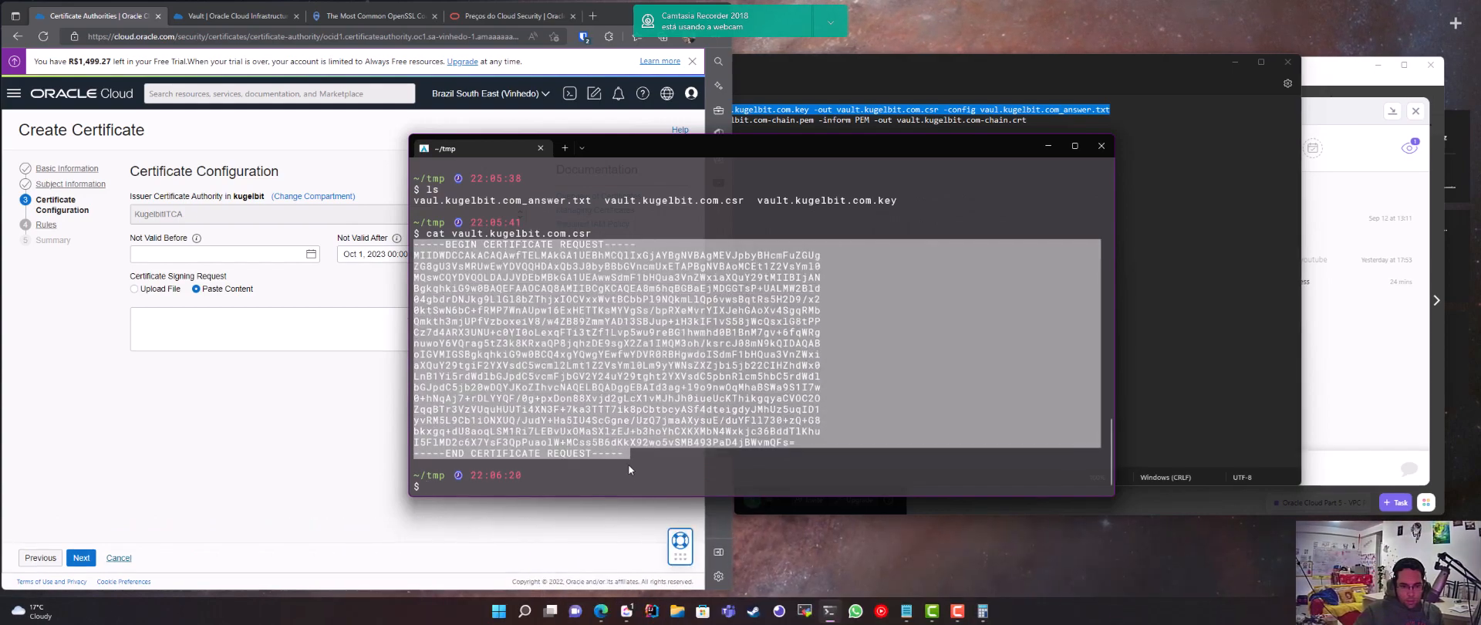
Paste the copied request as the certificate signing request, proceed to the summary, and cancel the certificate creation
key("ctrl+c")
left_click(232, 330)
key("ctrl+v")
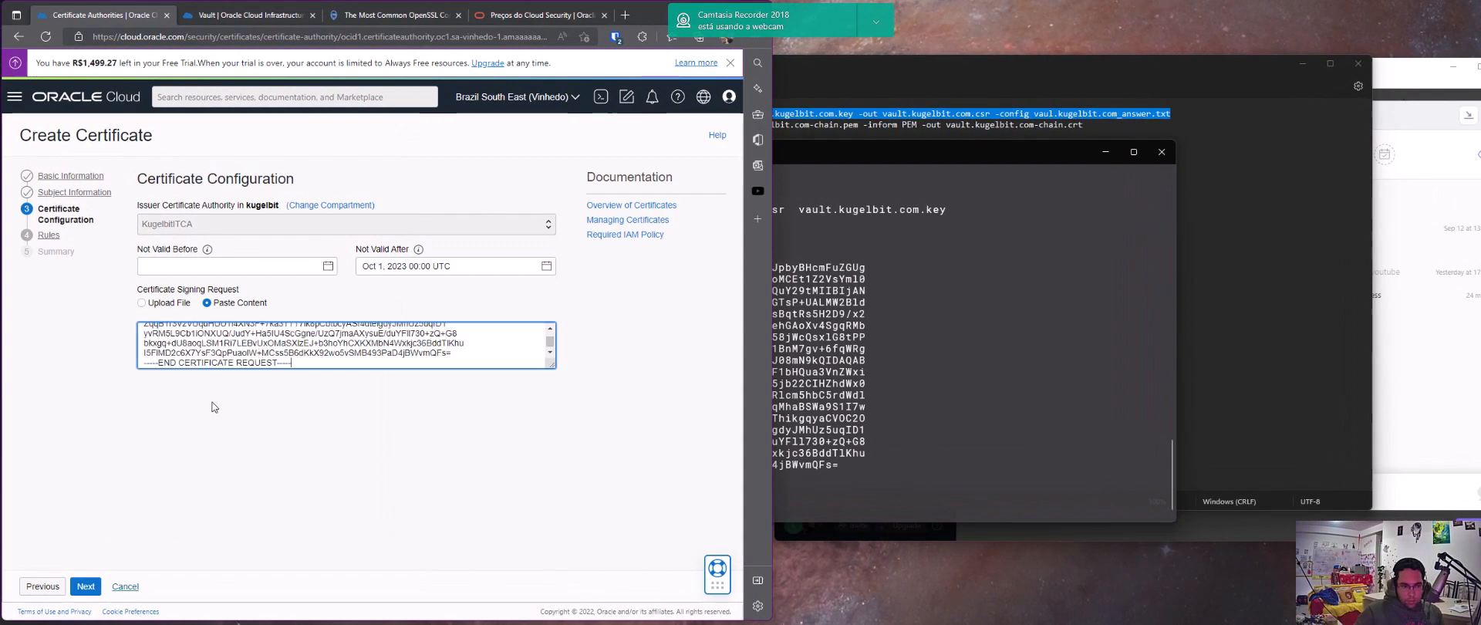
left_click(86, 586)
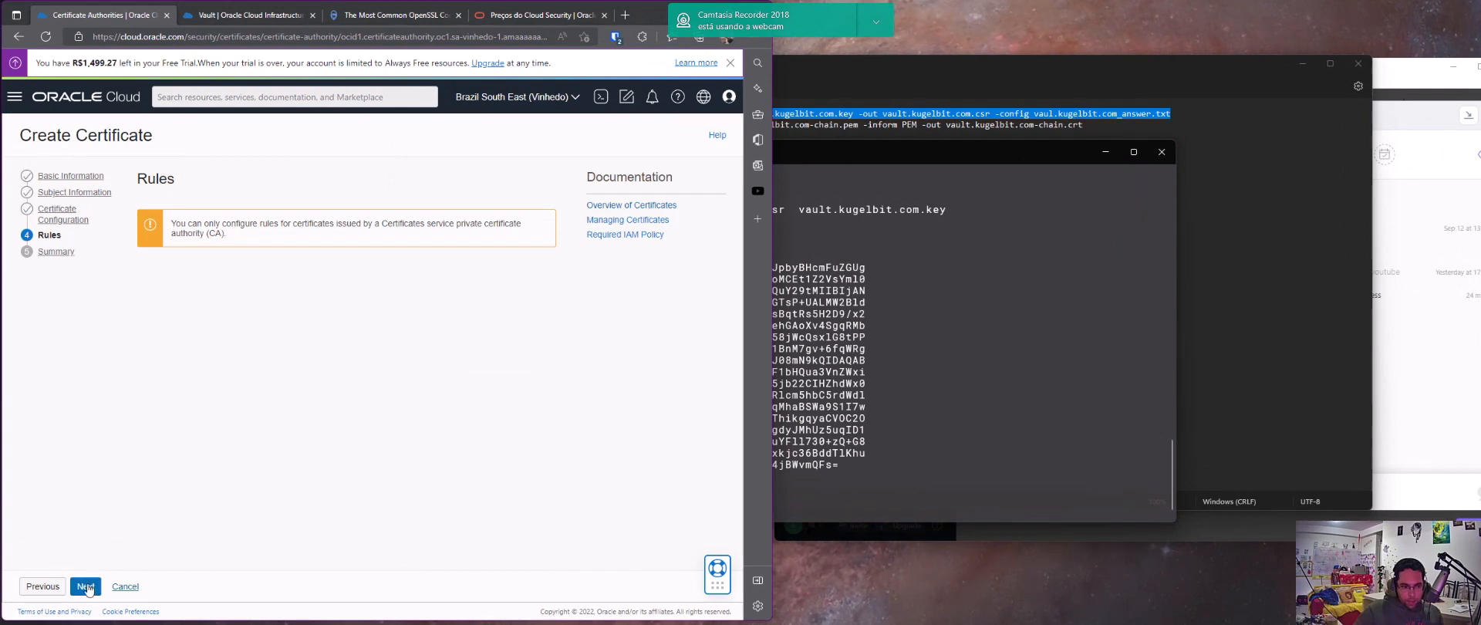
left_click(85, 587)
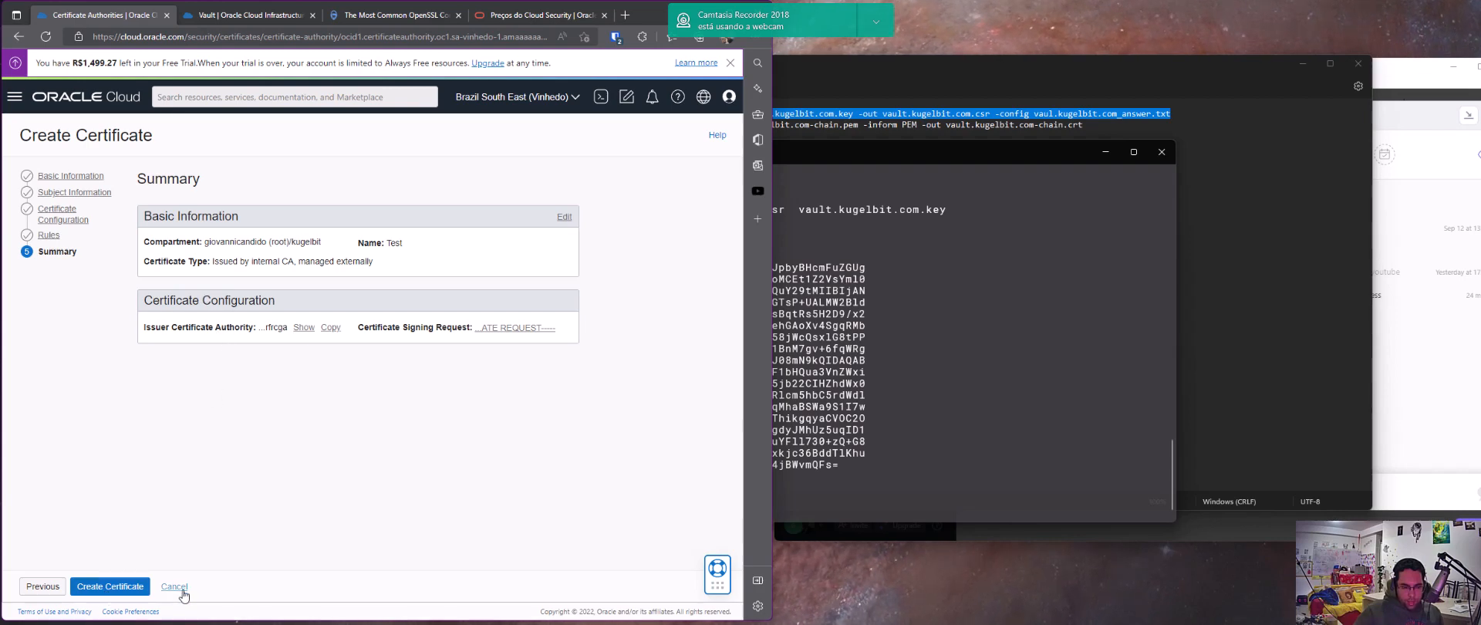
left_click(174, 587)
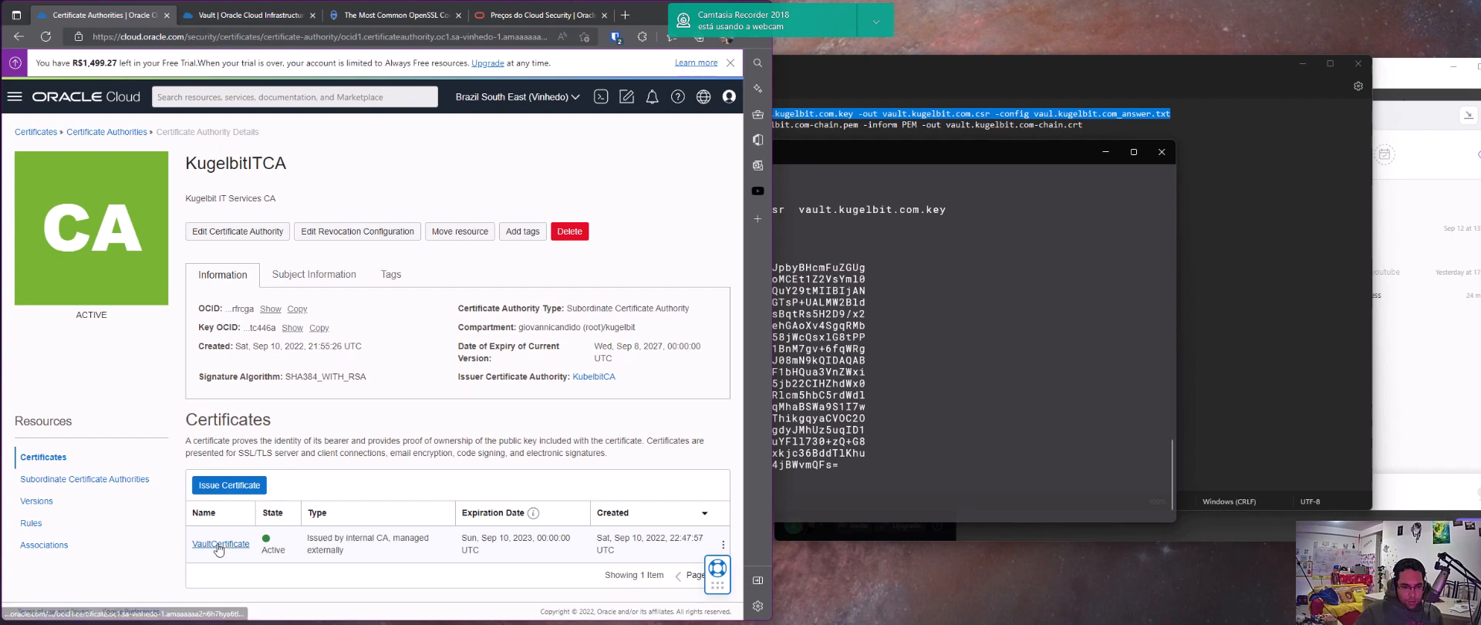
Open VaultCertificate, show the full serial number of version 1, and view its certificate and certificate chain PEM content
left_click(224, 544)
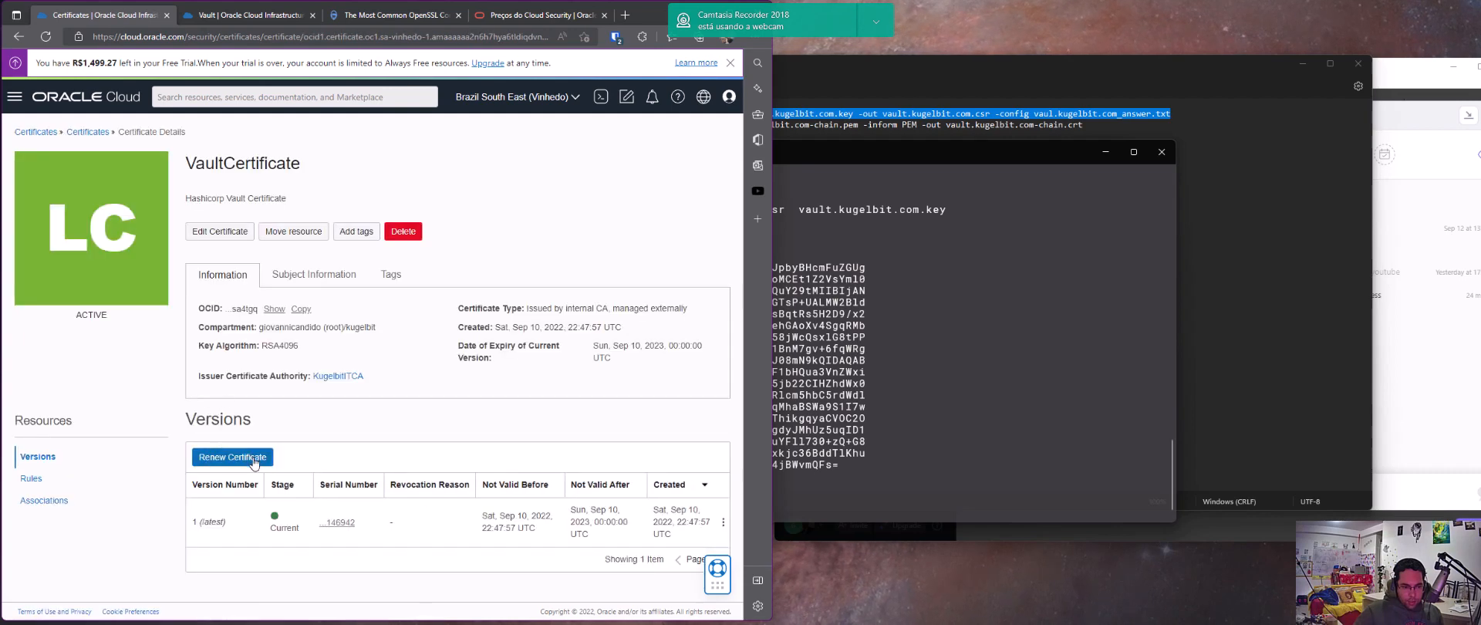
left_click(337, 523)
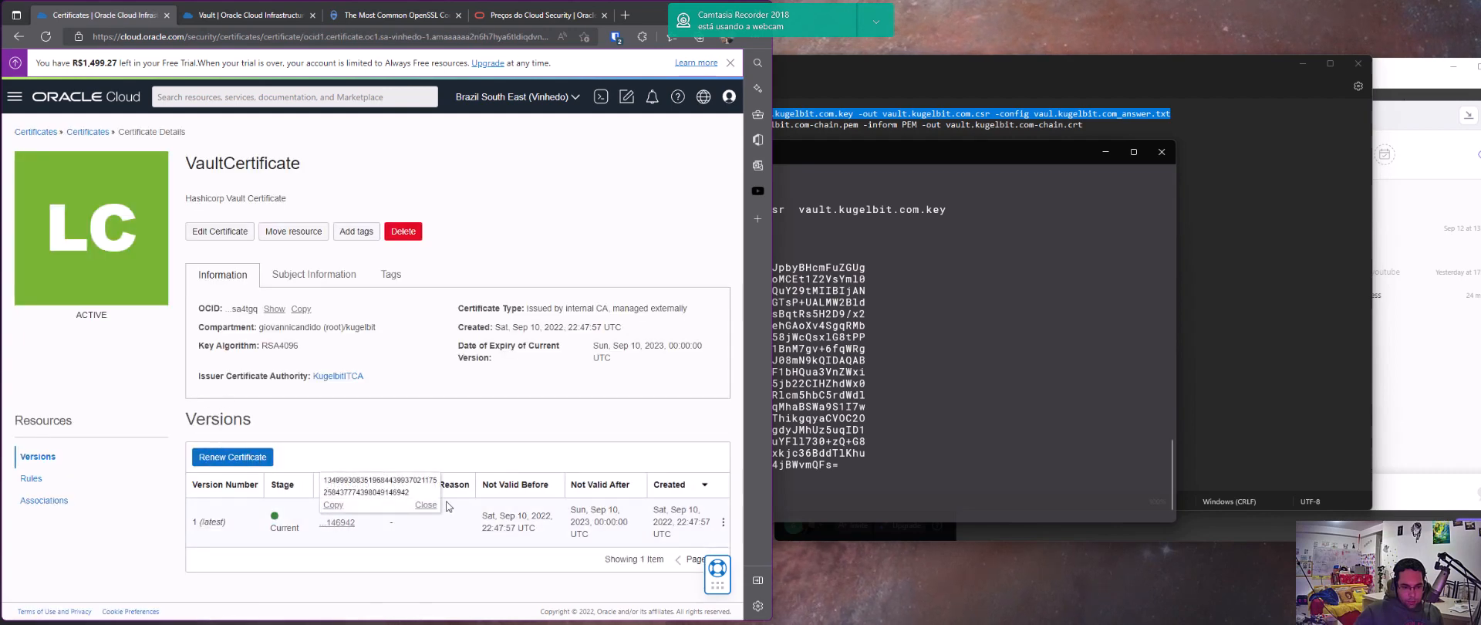
left_click(723, 522)
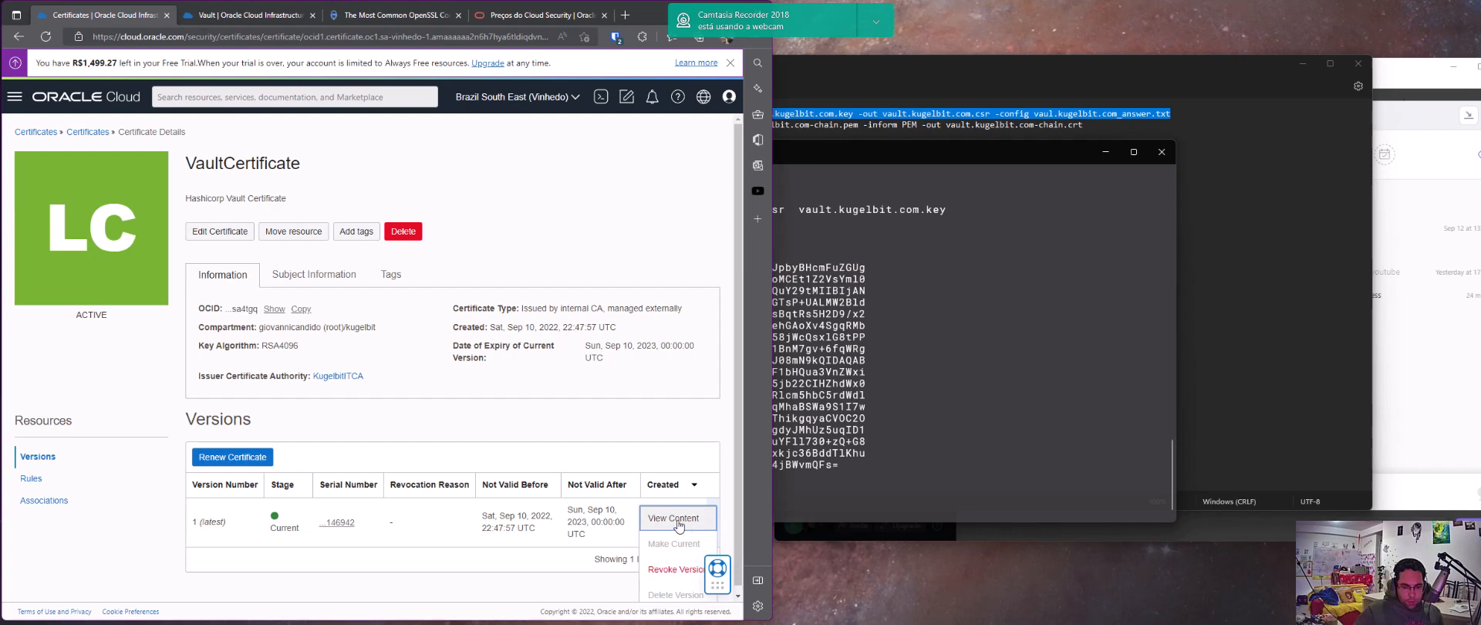
left_click(322, 456)
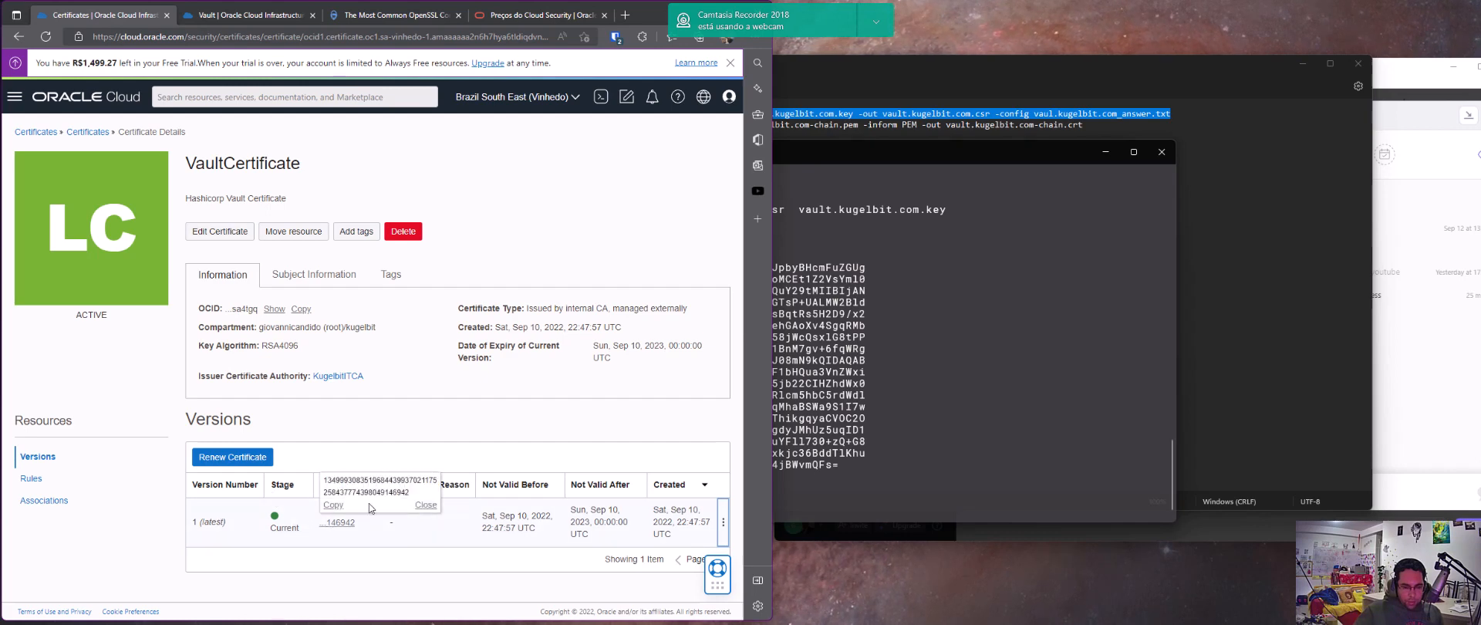
left_click(723, 522)
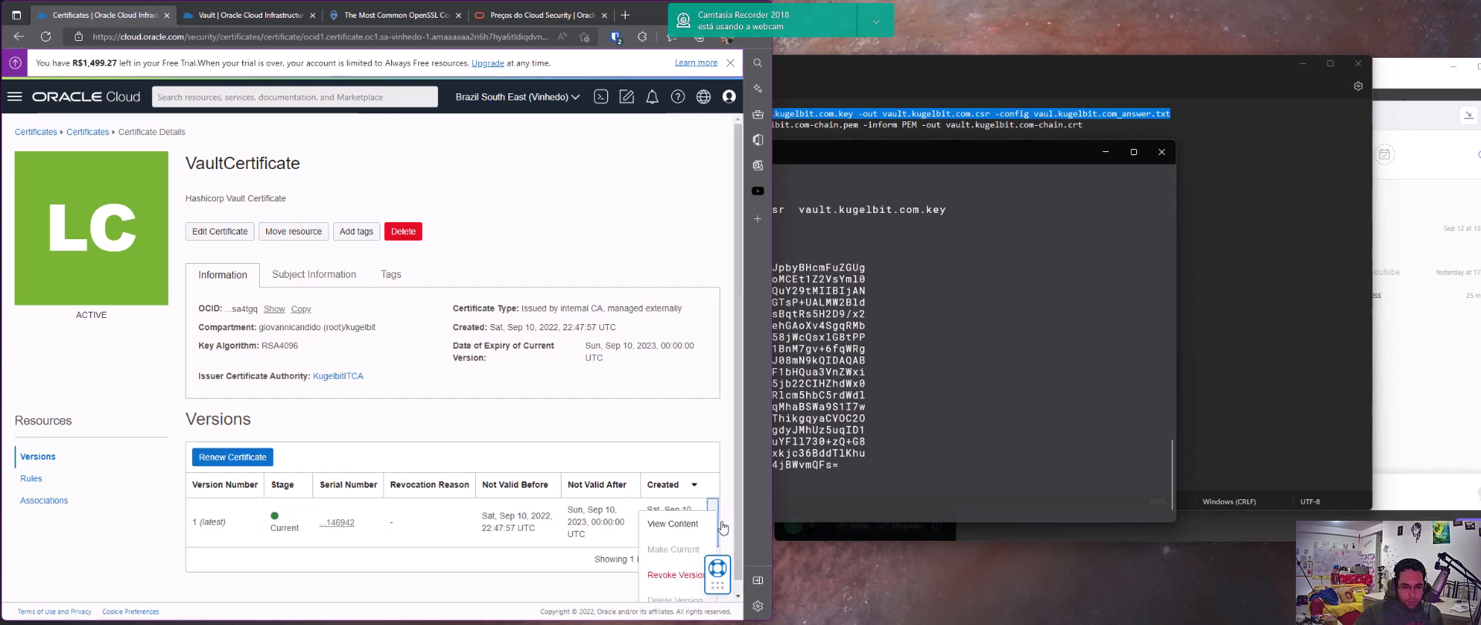
left_click(684, 525)
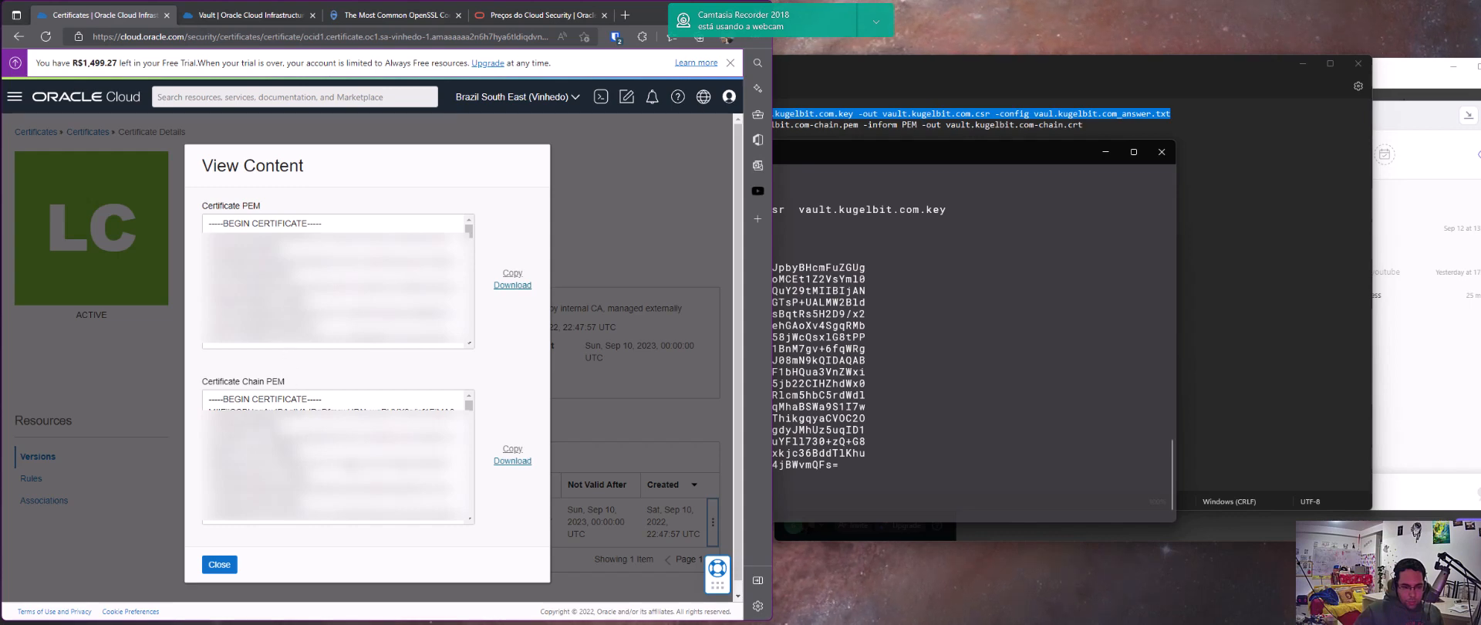
left_click(219, 563)
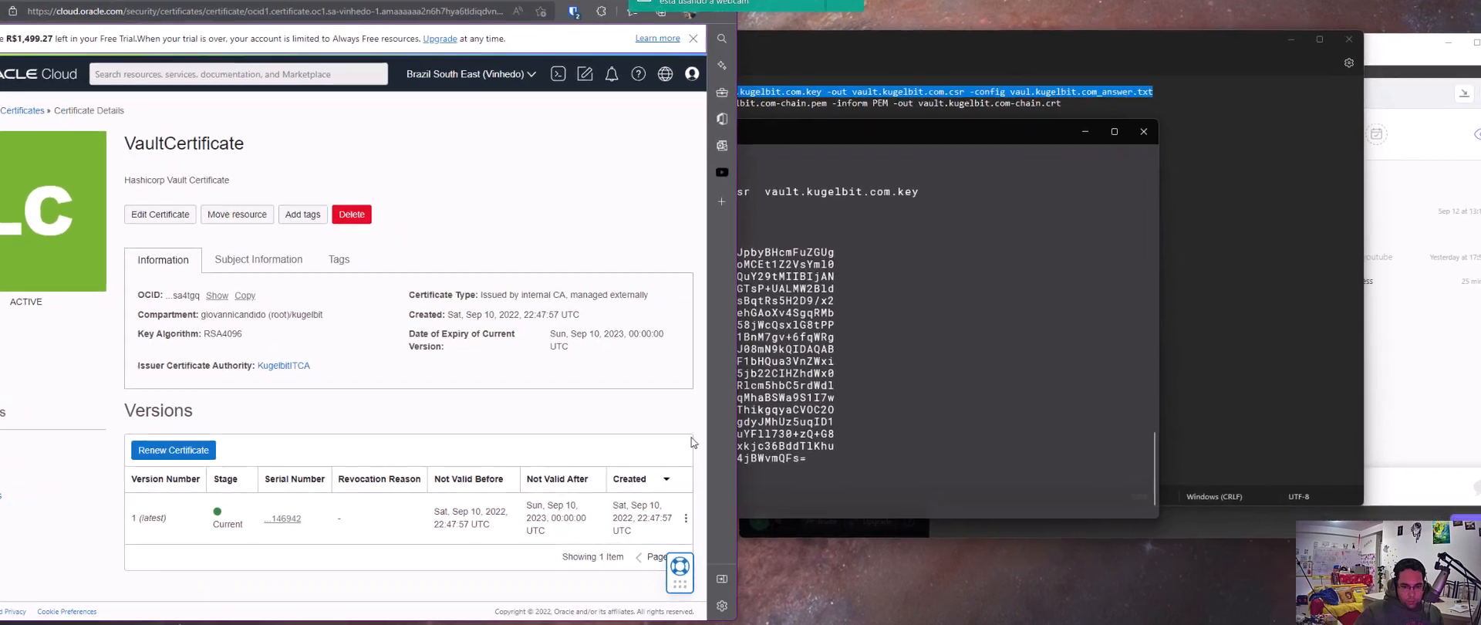
In the terminal, list the files in ~/tmp, then go up to the home directory and list its files
left_click(915, 387)
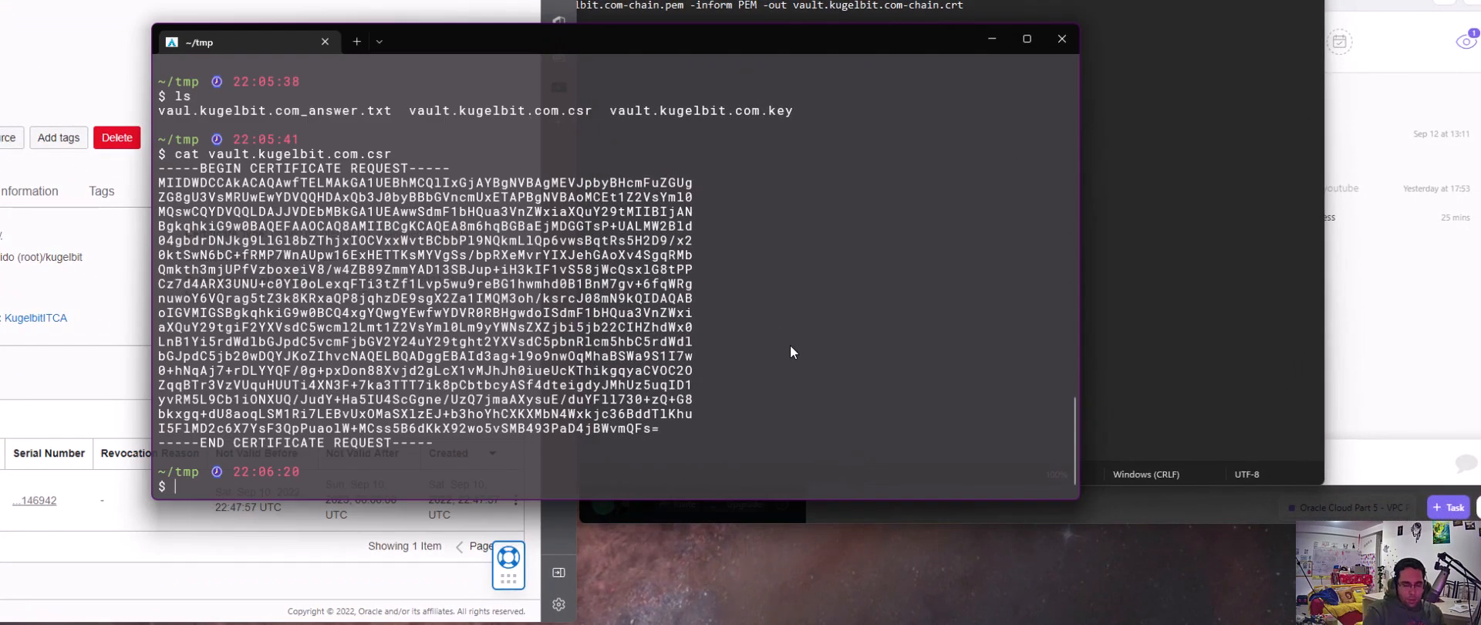
type("ls")
key("Return")
type("cd ..")
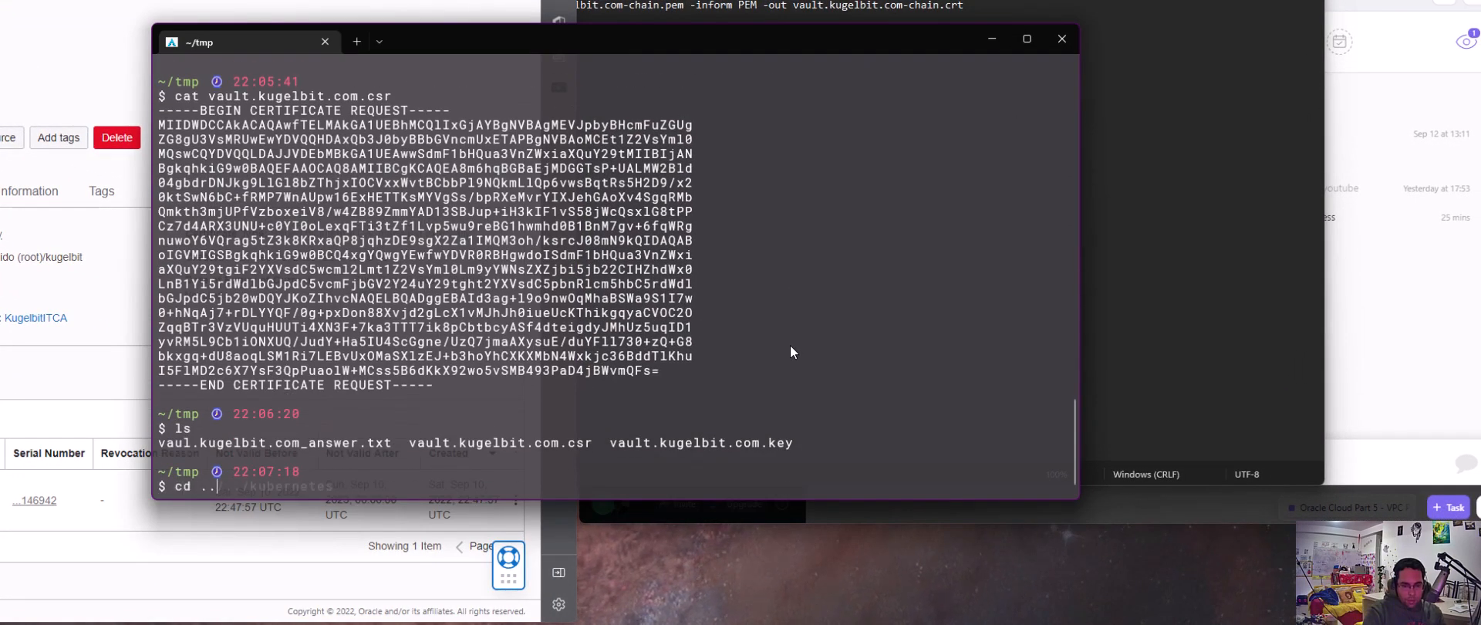
key("Return")
type("ls")
key("Return")
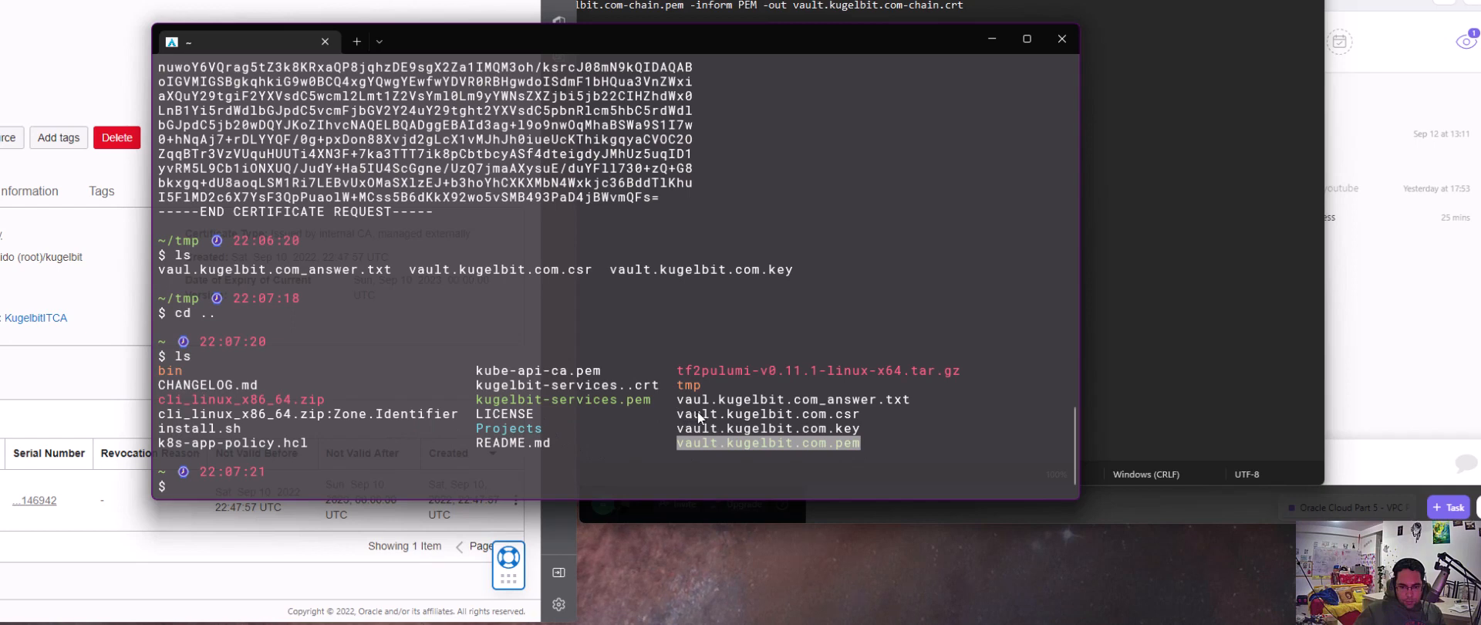
Highlight the kugelbit-services.pem file name in the home directory listing
left_click(595, 405)
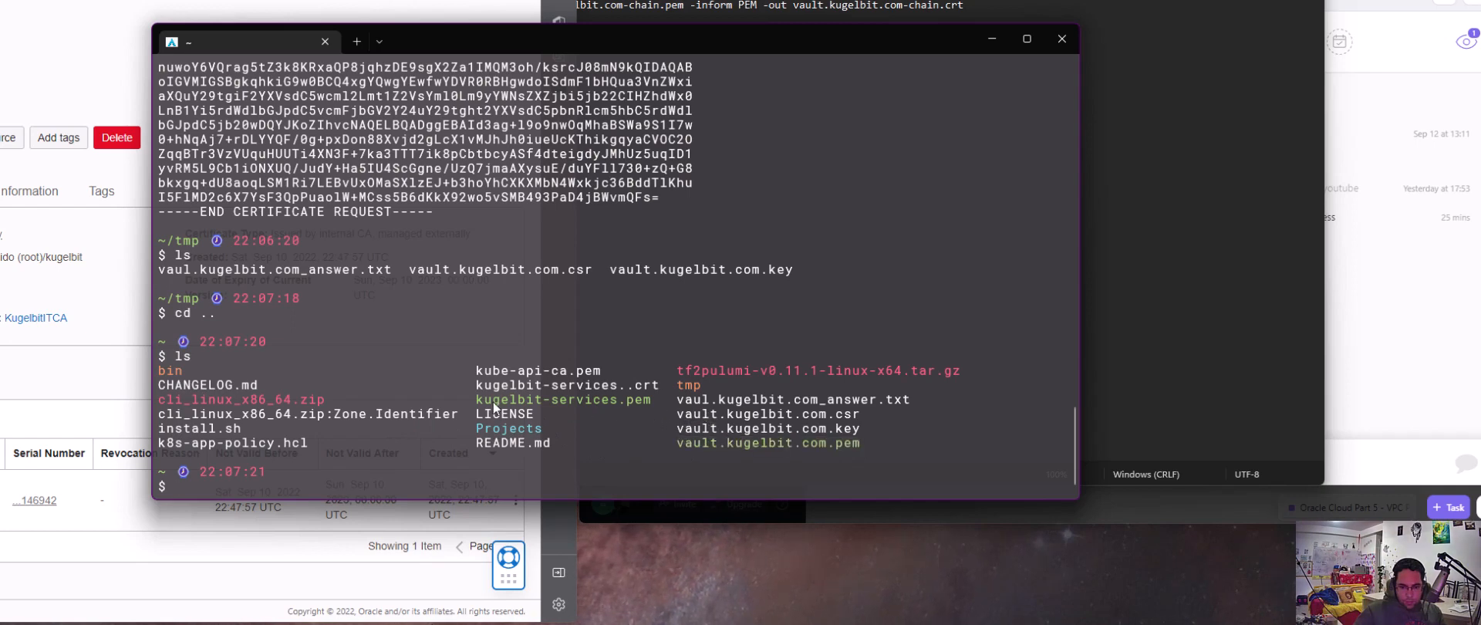
left_click_drag(478, 405, 546, 404)
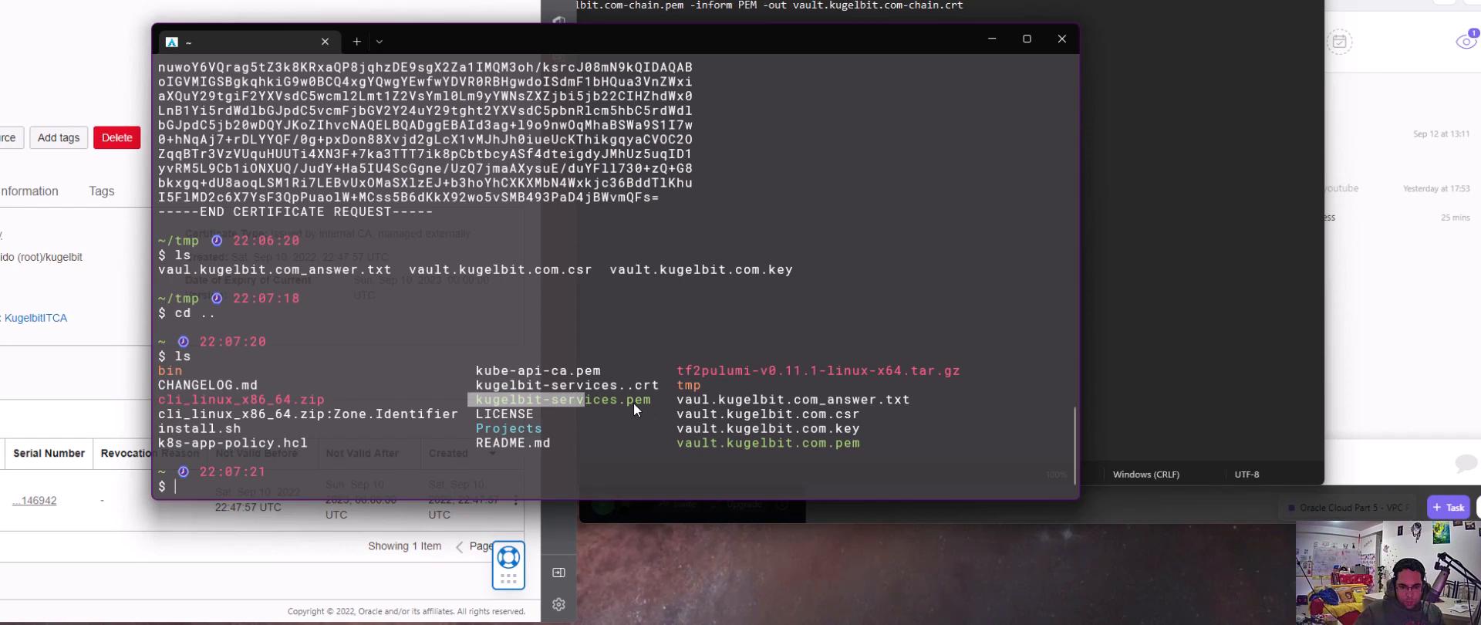
left_click(611, 444)
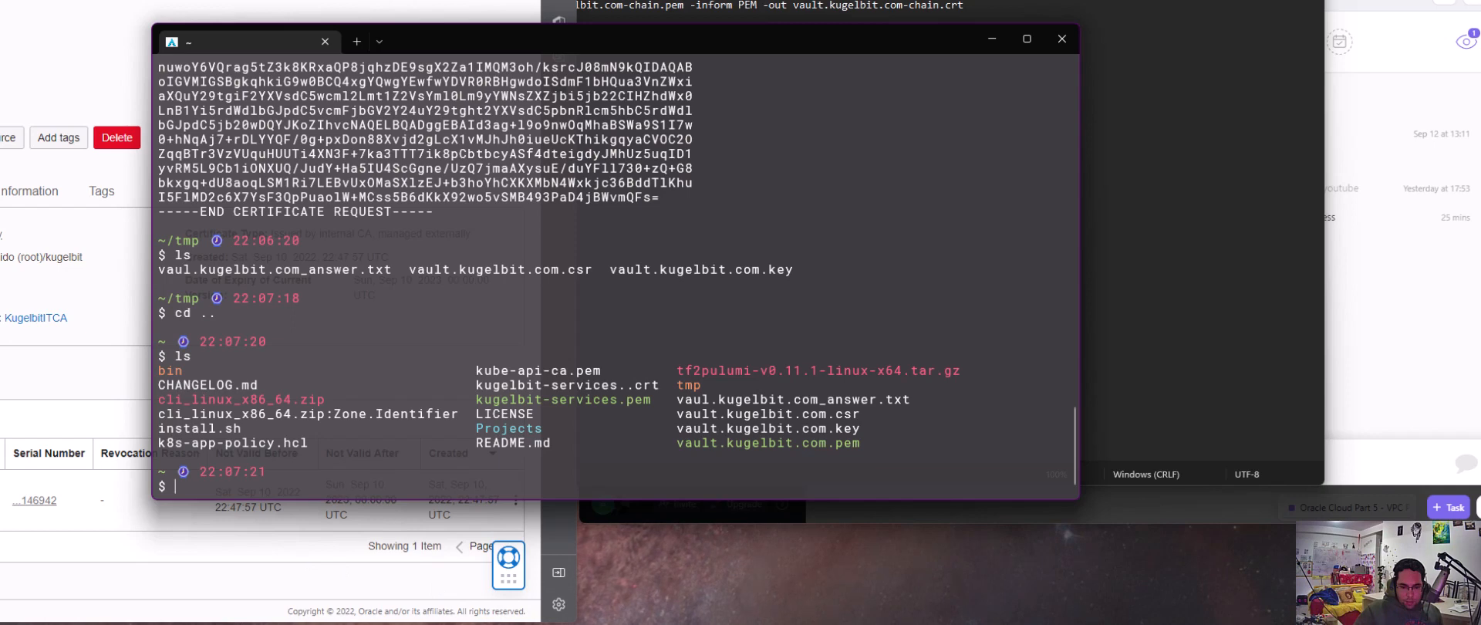
In the Oracle Cloud Part 6 task's Road Map, check off Creating a Certification and its two sub-items
mouse_move(403, 623)
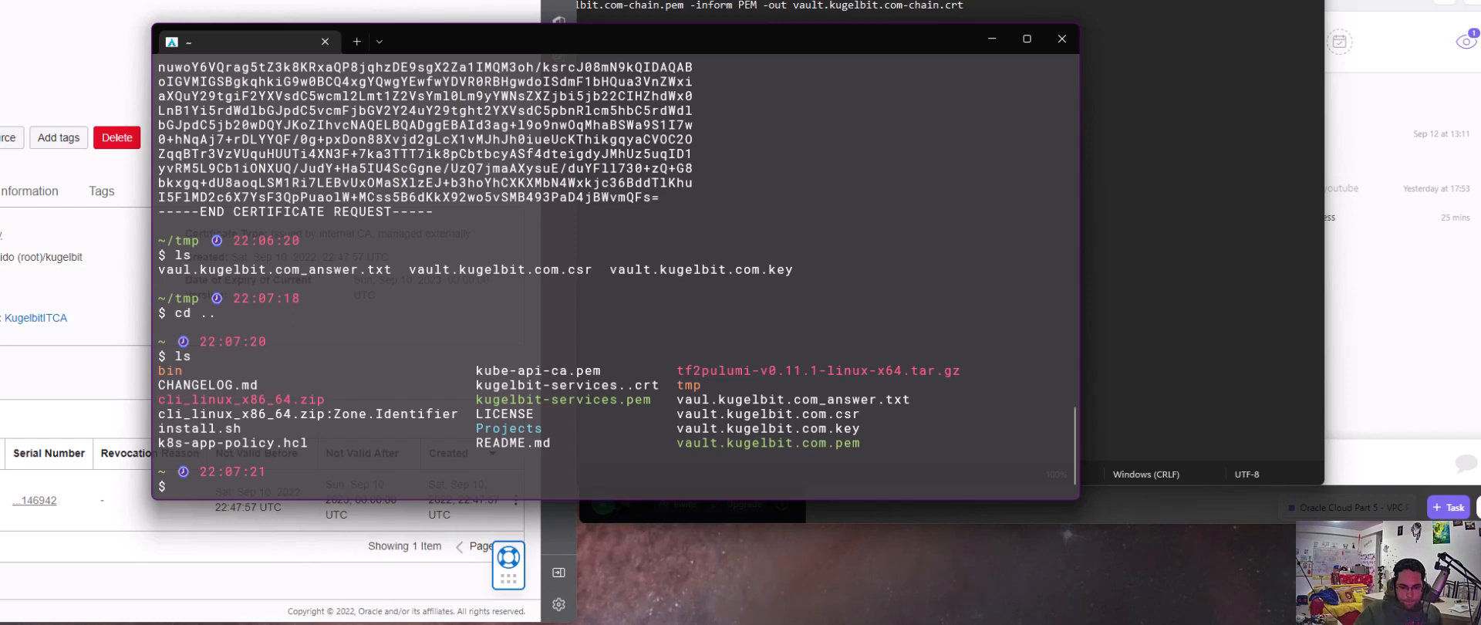
mouse_move(804, 624)
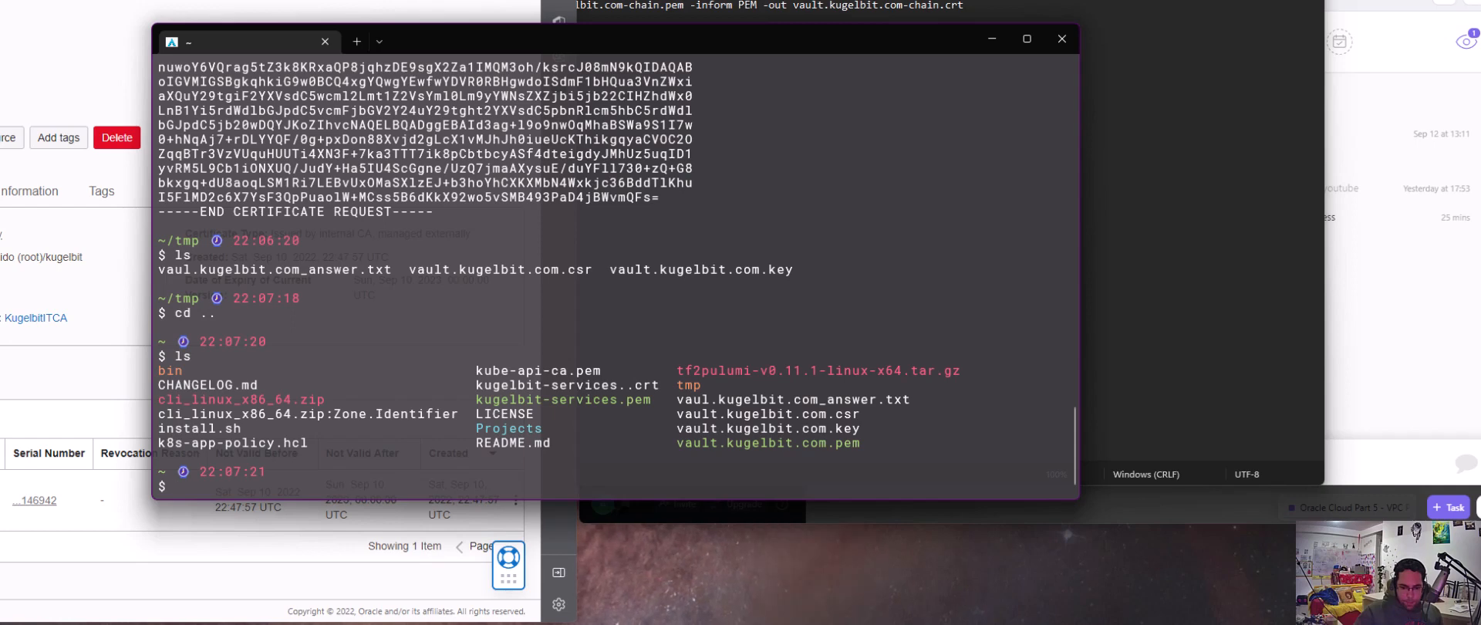
left_click(478, 624)
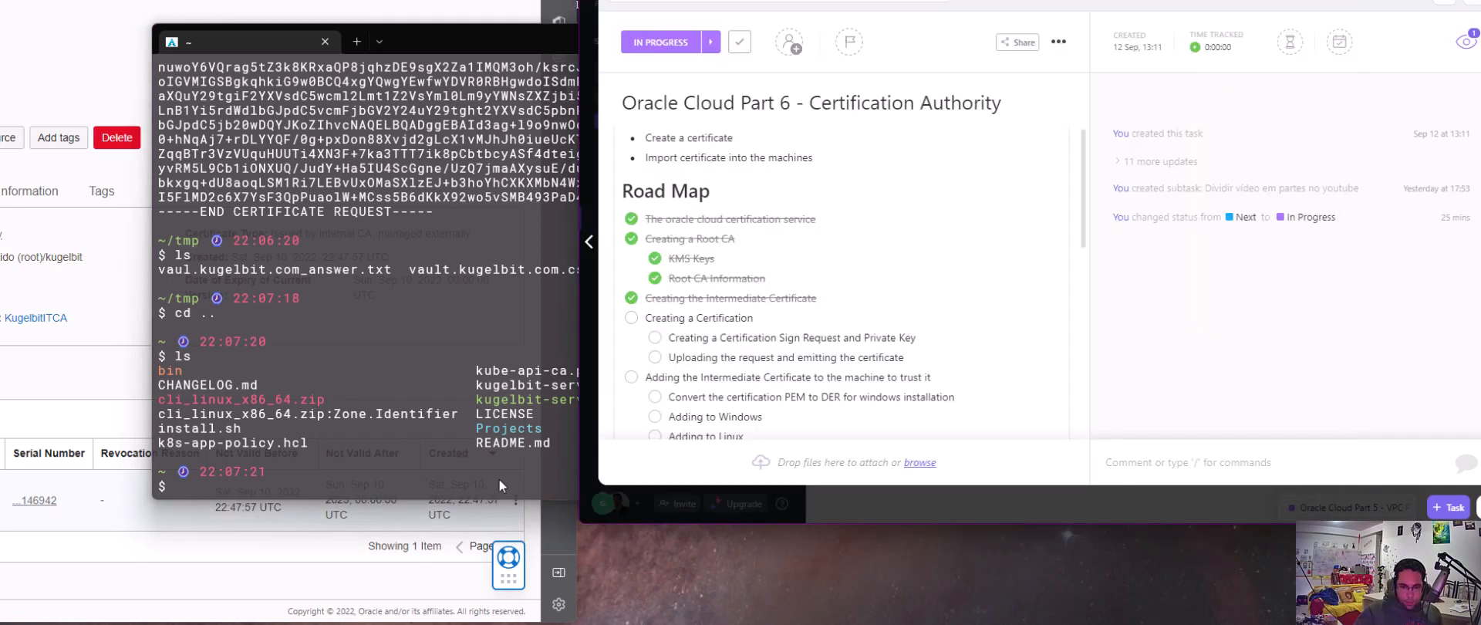
left_click(655, 338)
left_click(655, 358)
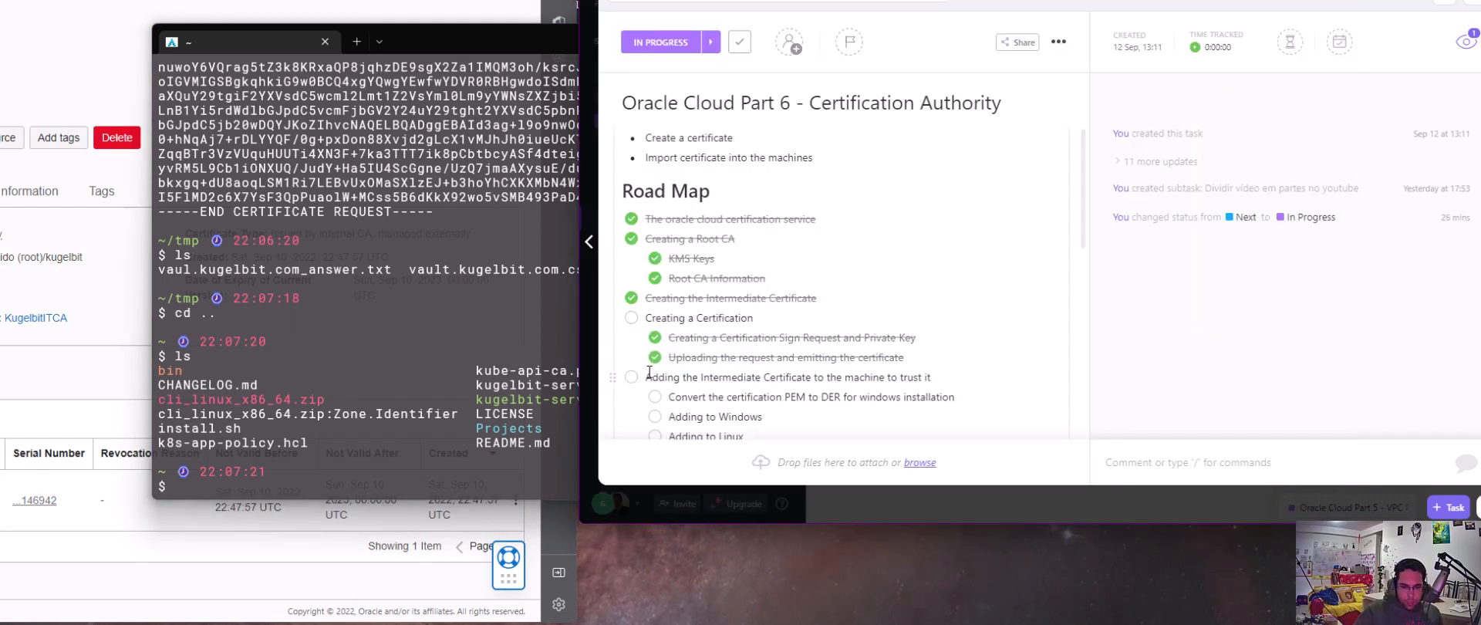
left_click(631, 318)
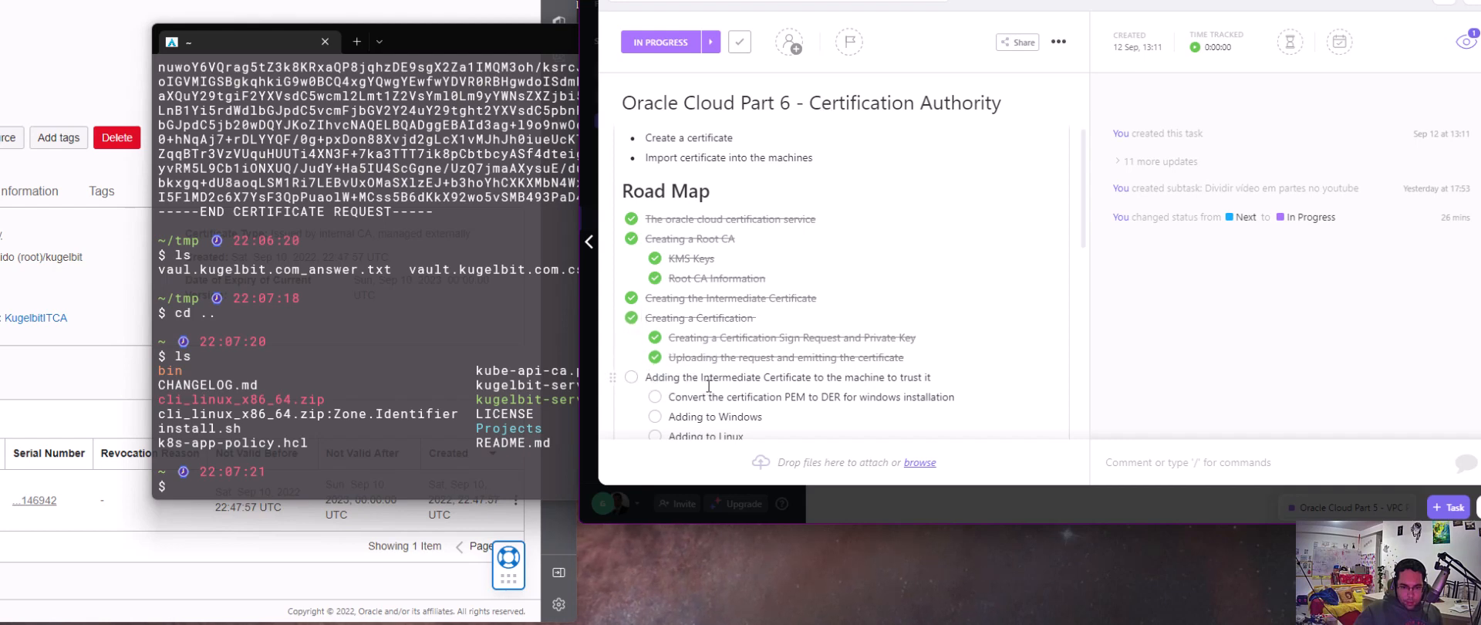
scroll(712, 384, "down", 1)
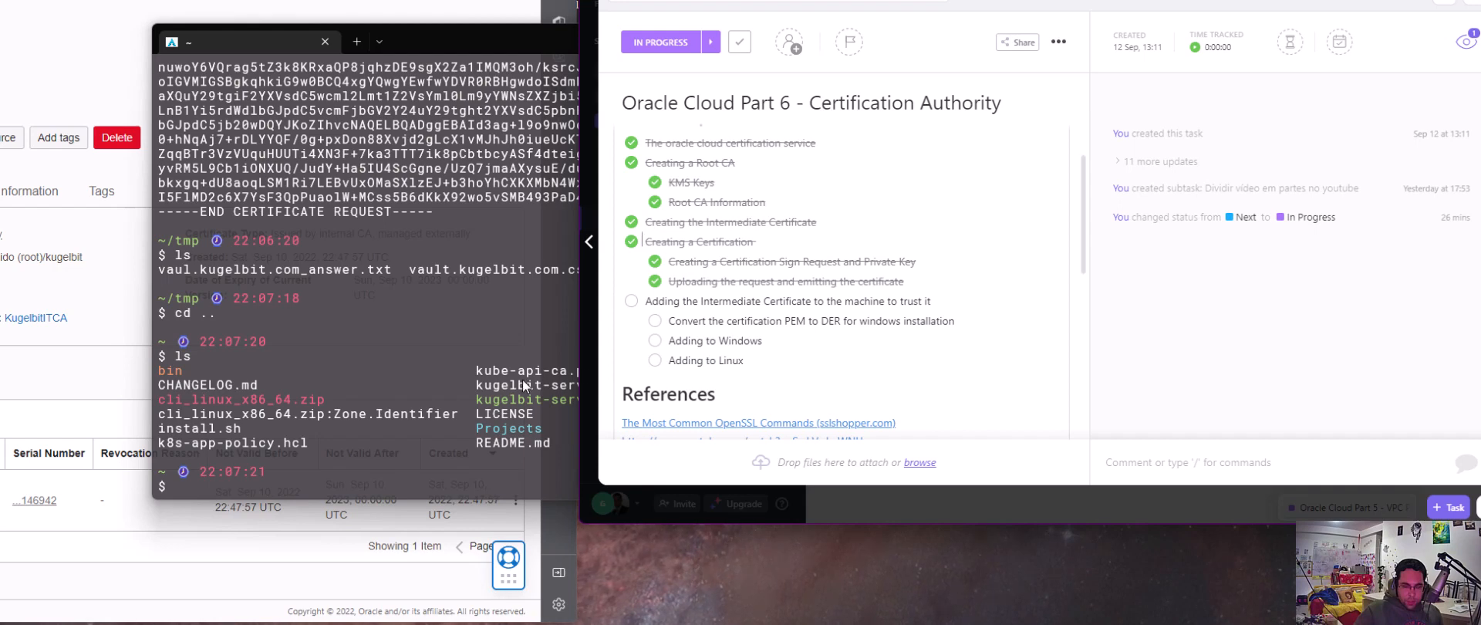
Rename kugelbit-services..crt to kugelbit-services.crt with mv in the terminal's home directory, and list the files
left_click(397, 472)
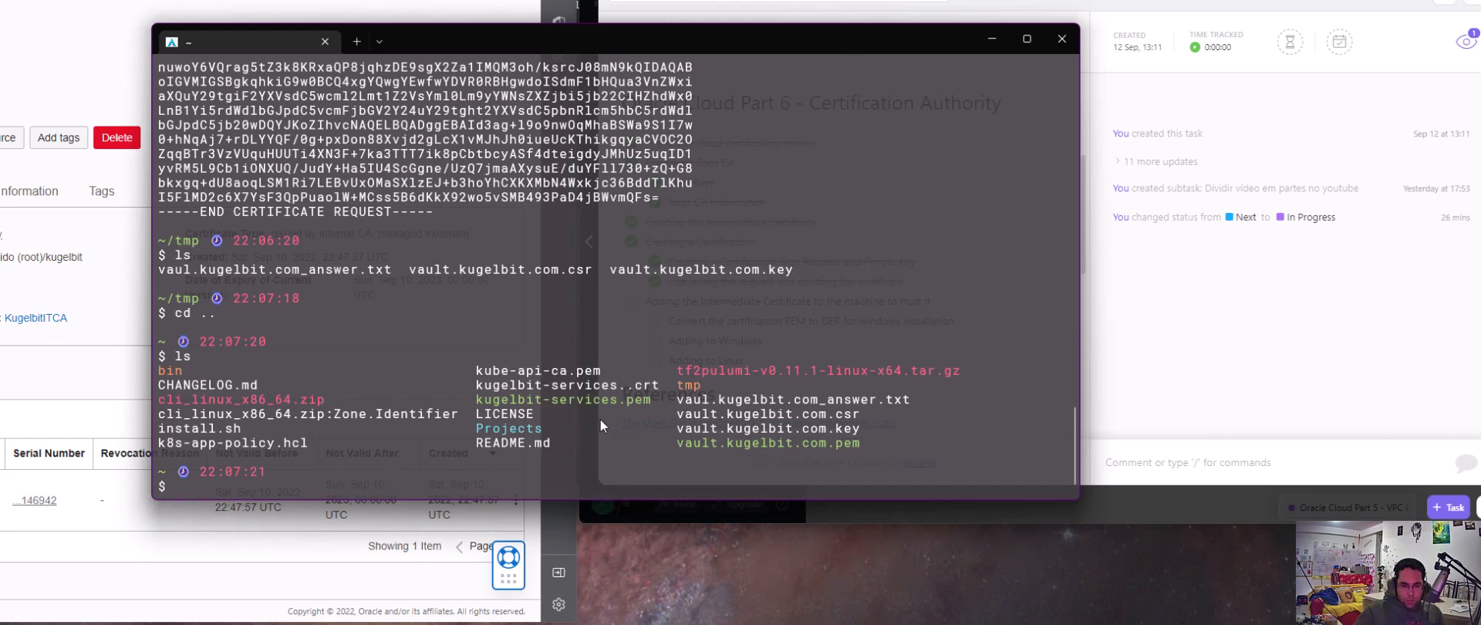
type("mv")
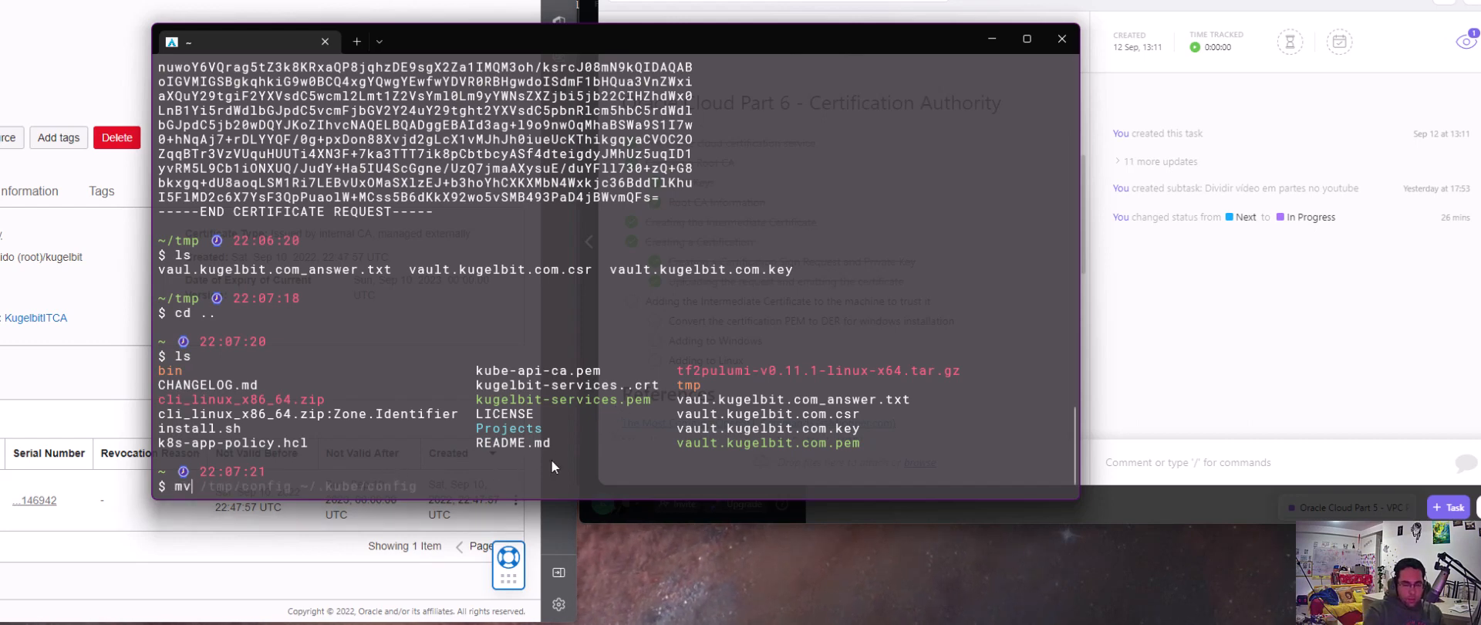
type(" ku")
key("Tab")
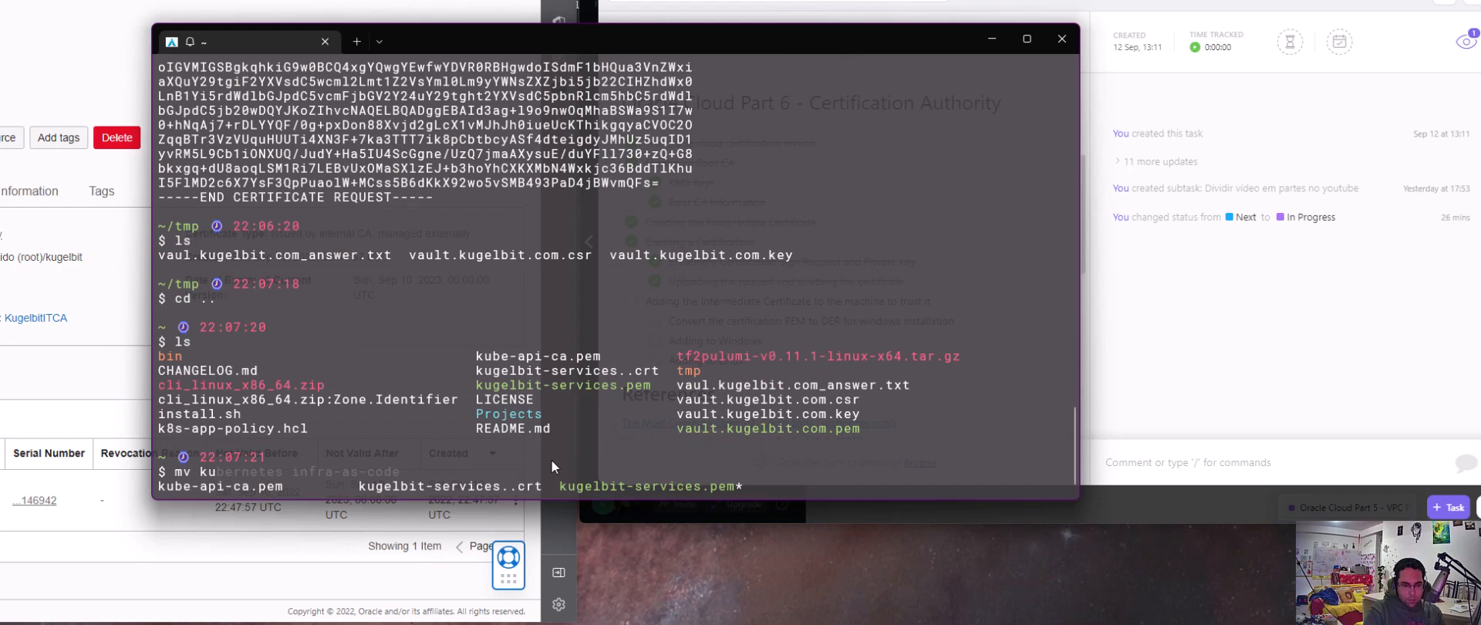
type("ge")
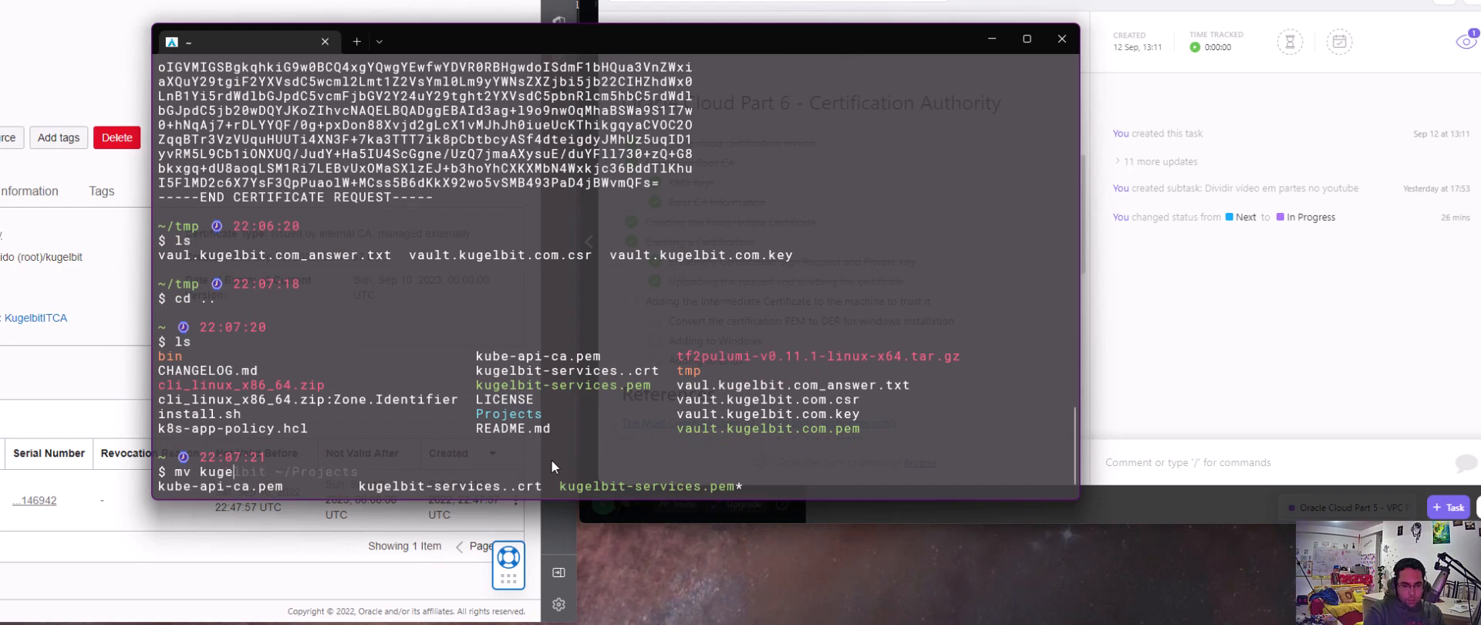
key("Tab")
type(".")
key("Tab")
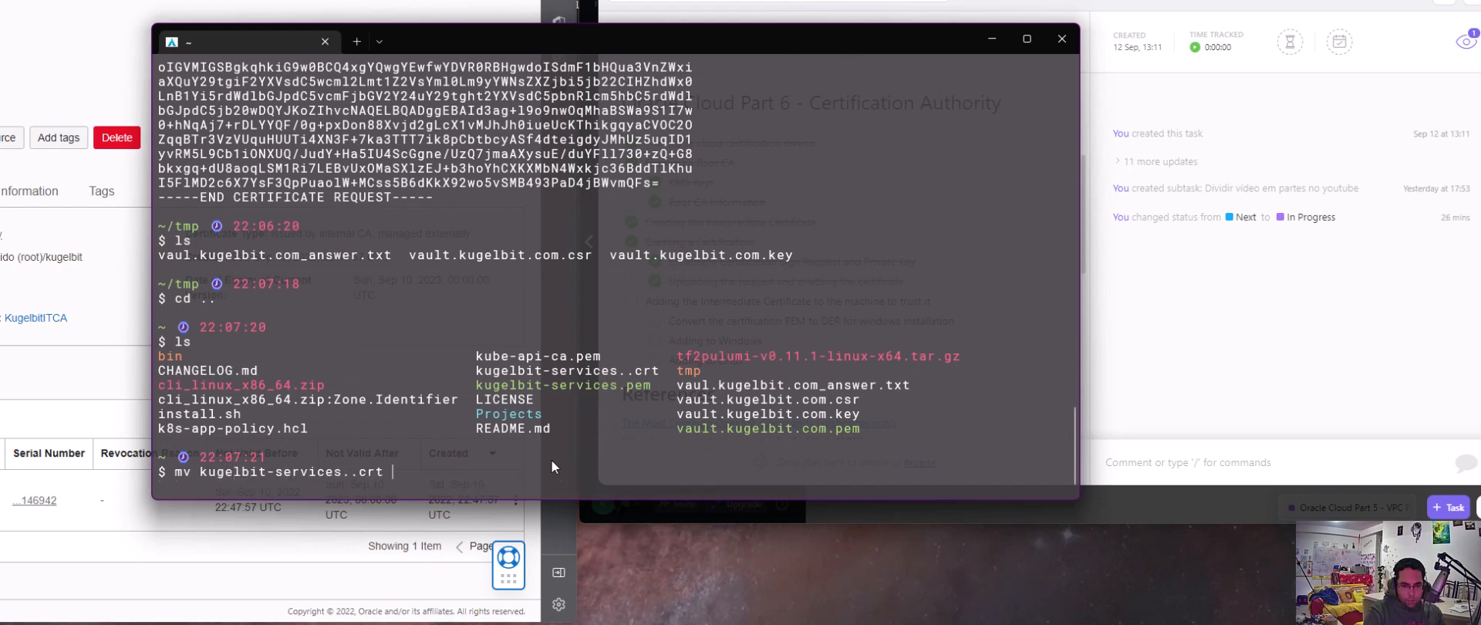
type("ku")
key("Tab")
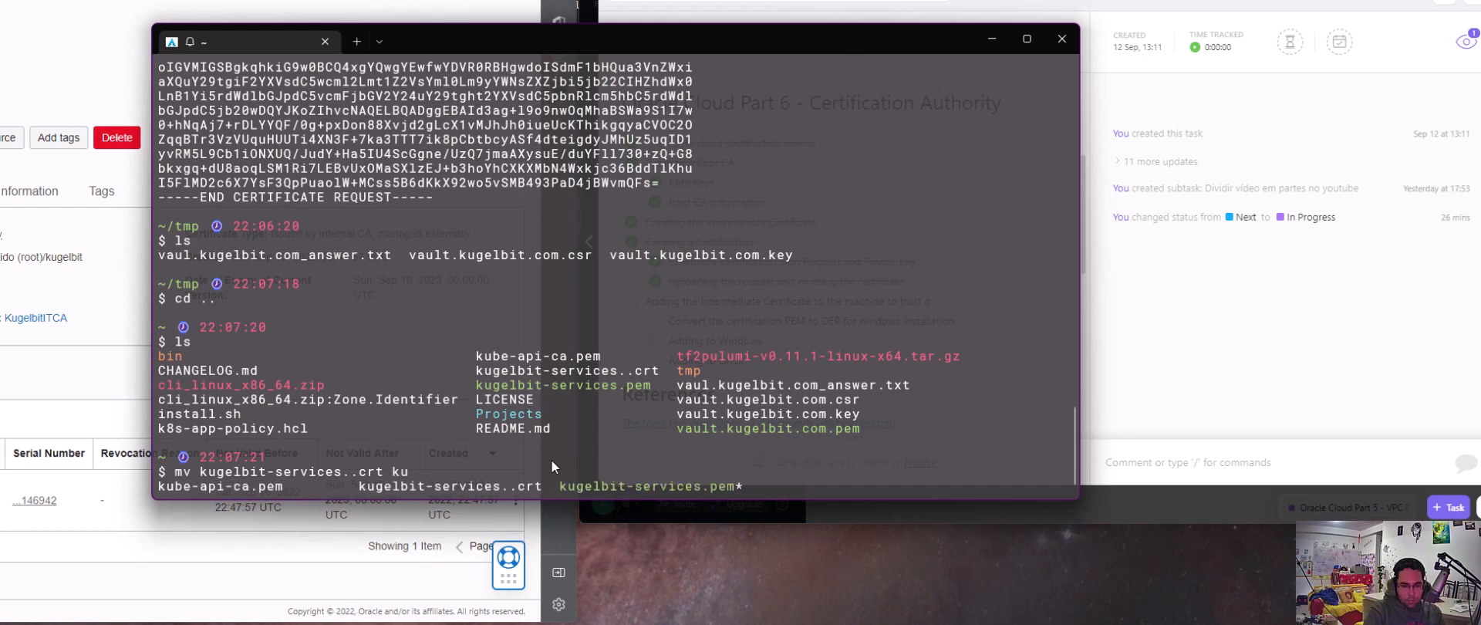
type("ge")
key("Tab")
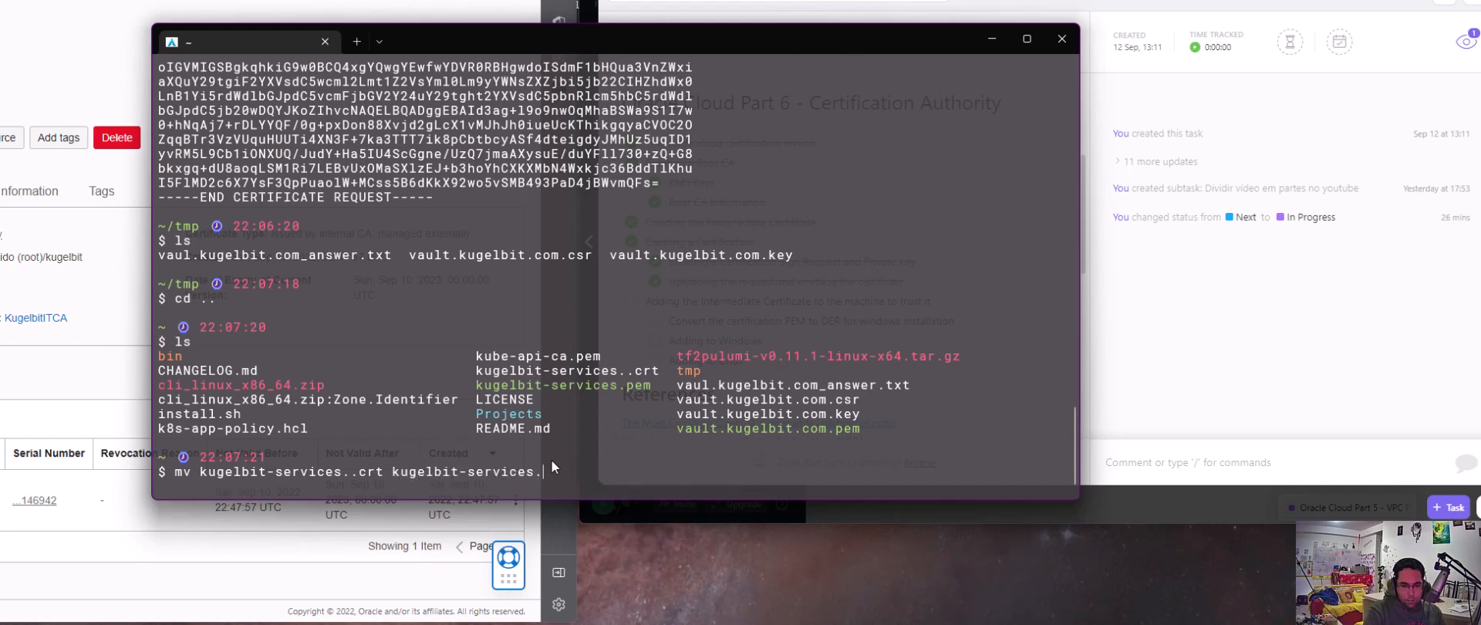
type("crt")
key("Return")
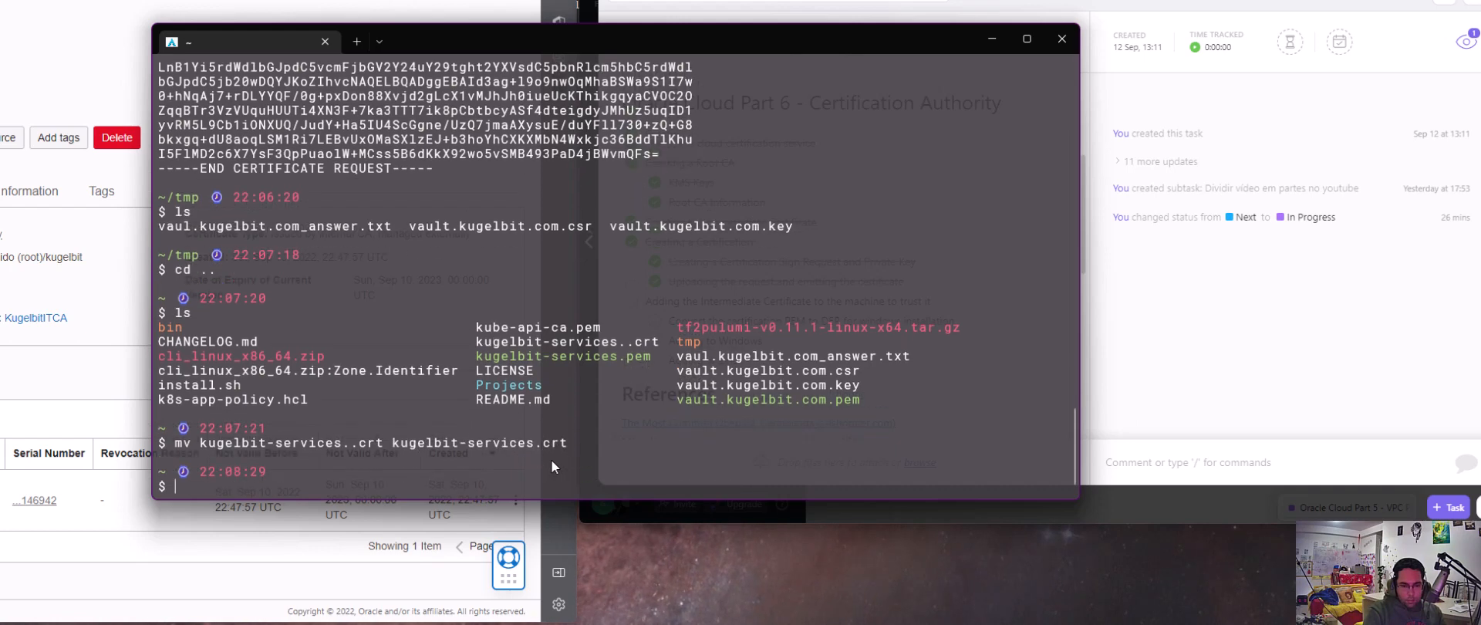
type("ls")
key("Return")
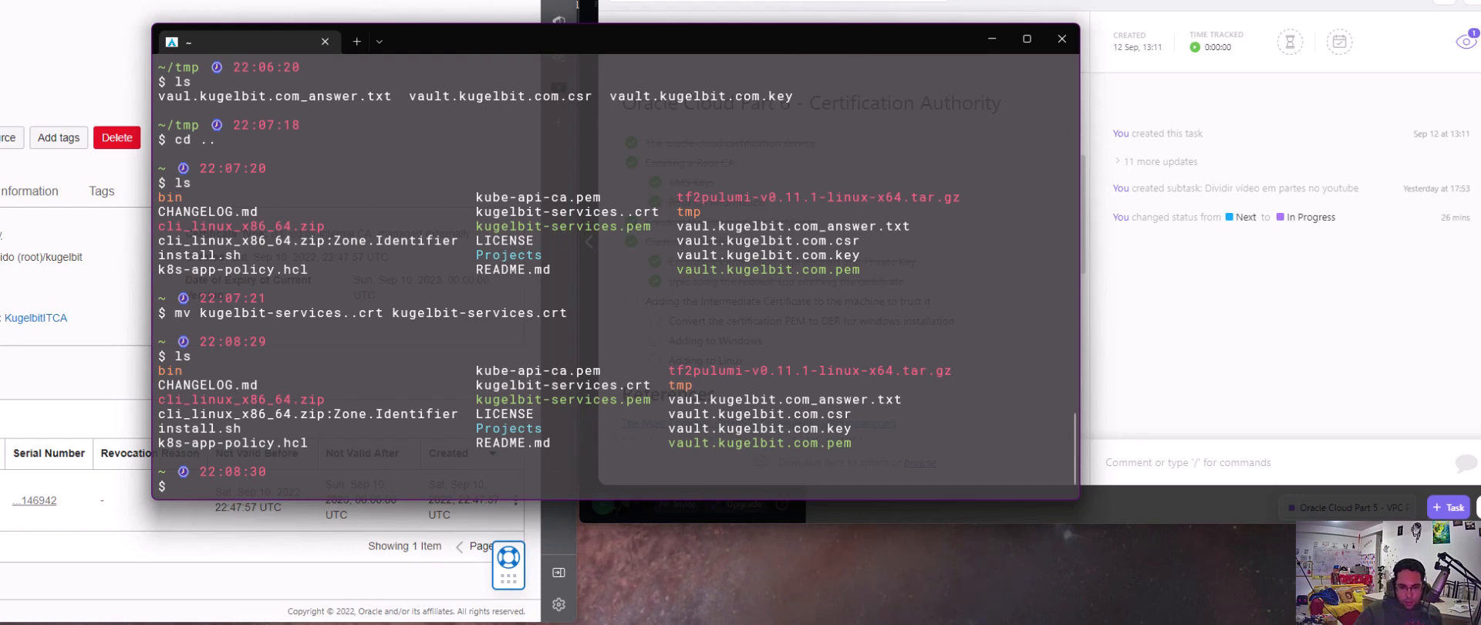
Switch to the text editor with the saved commands and examine the openssl x509 line that converts vault.kugelbit.com-chain.pem to vault.kugelbit.com-chain.crt
key("alt+Tab")
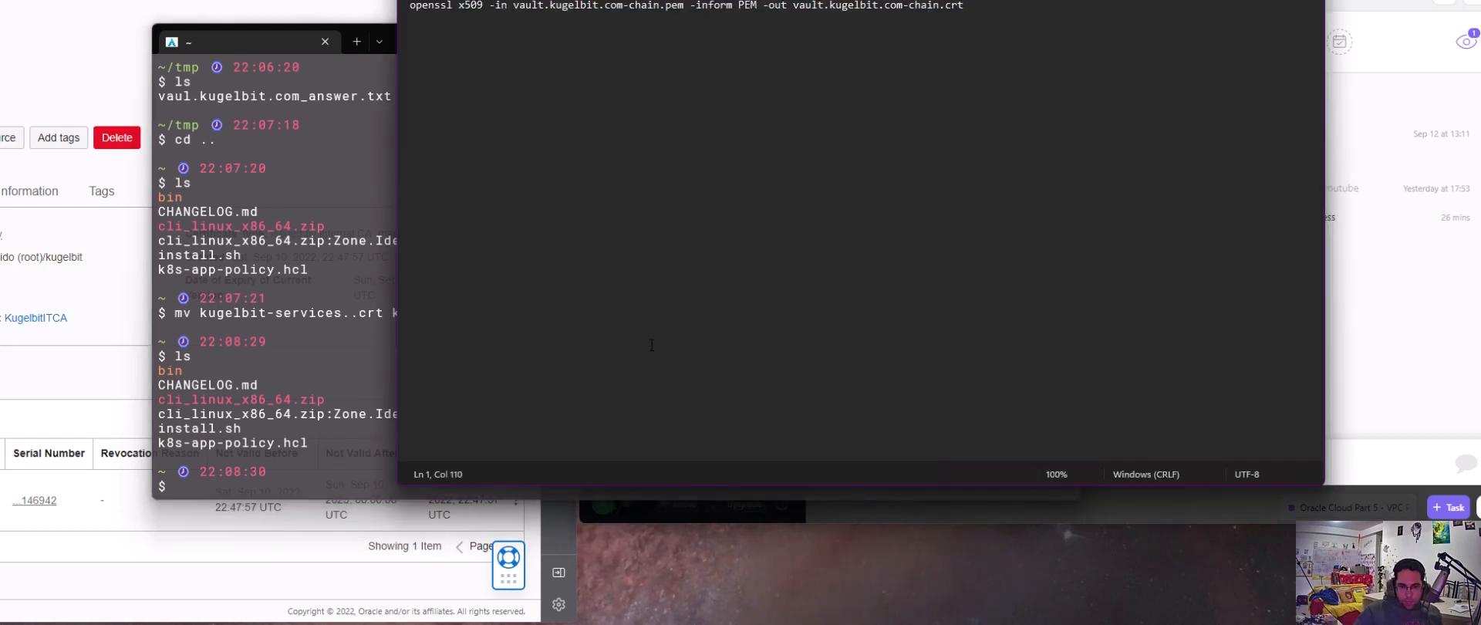
left_click(402, 15)
left_click(422, 6)
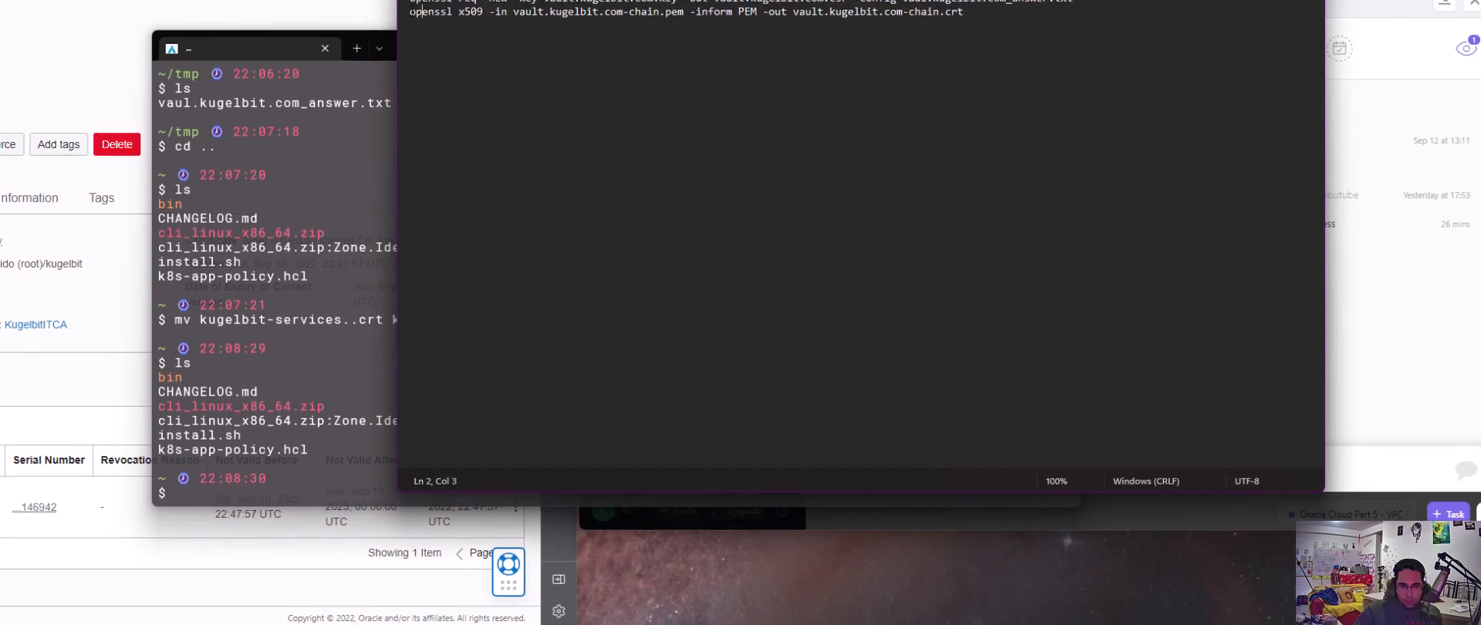
left_click_drag(410, 11, 766, 18)
left_click(673, 67)
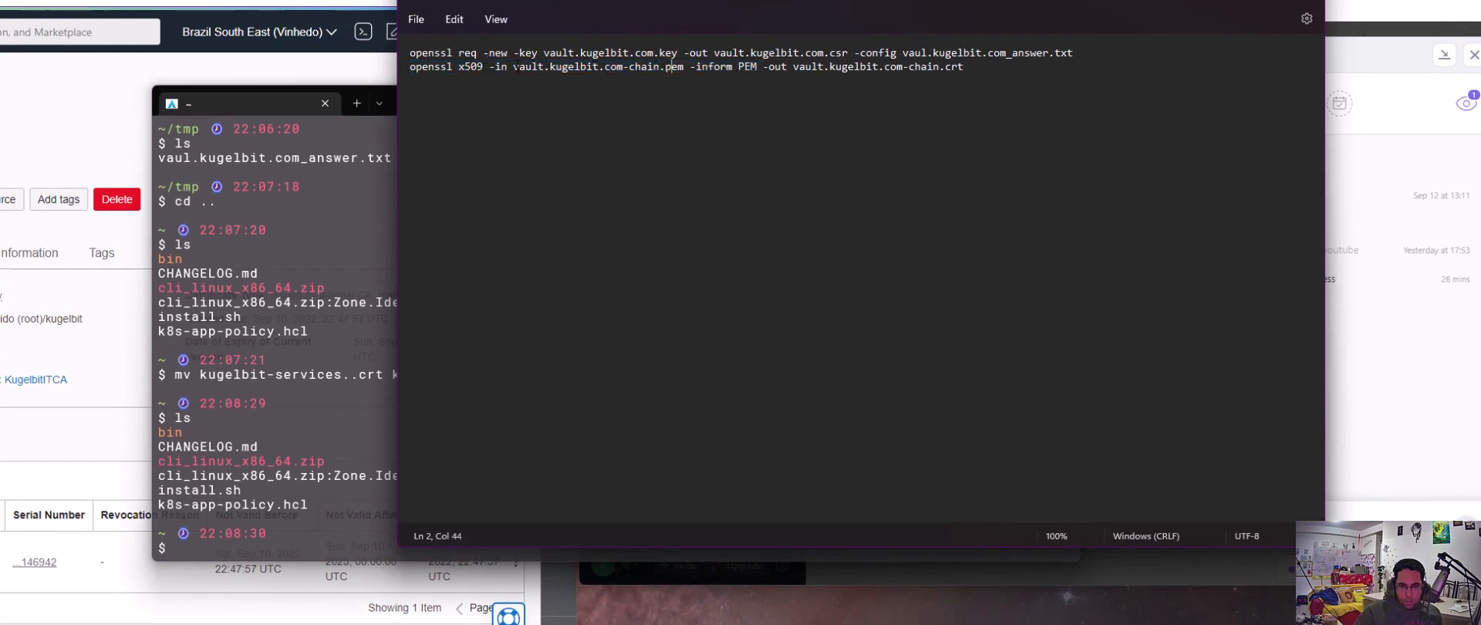
Highlight vault.kugelbit in the input file name of the saved openssl x509 line
left_click_drag(513, 67, 598, 67)
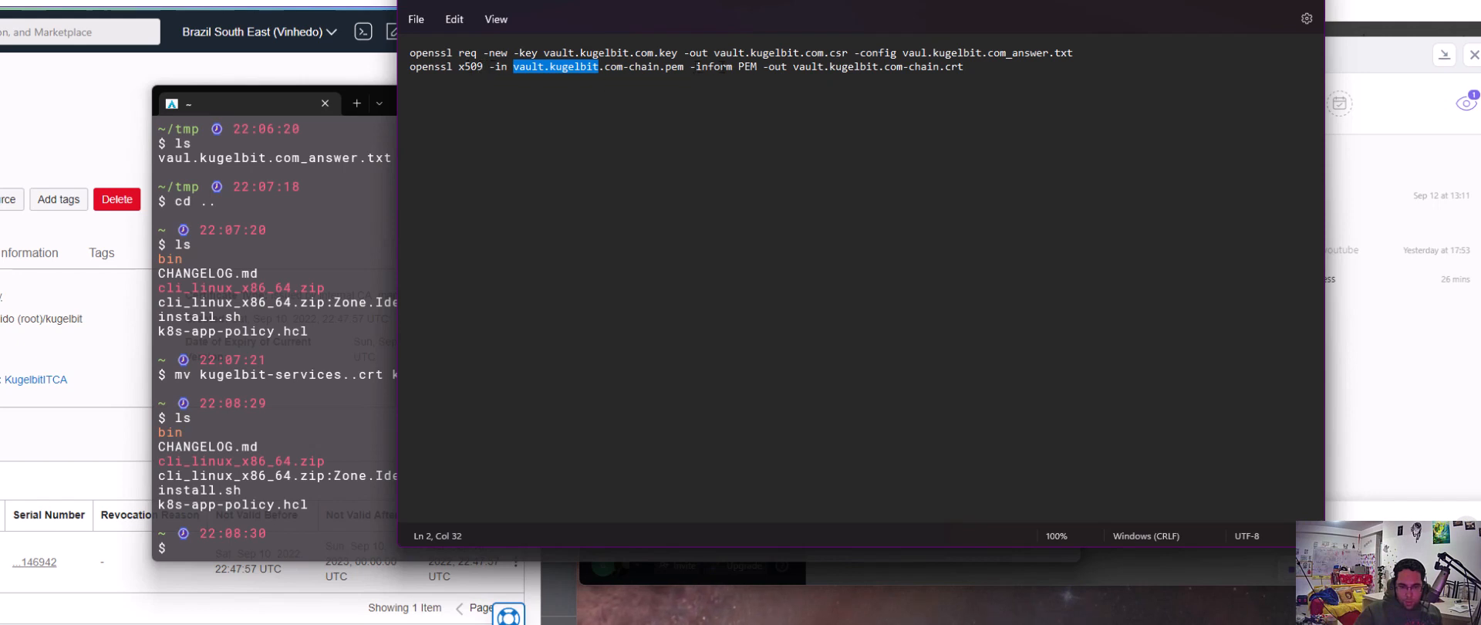
left_click(866, 68)
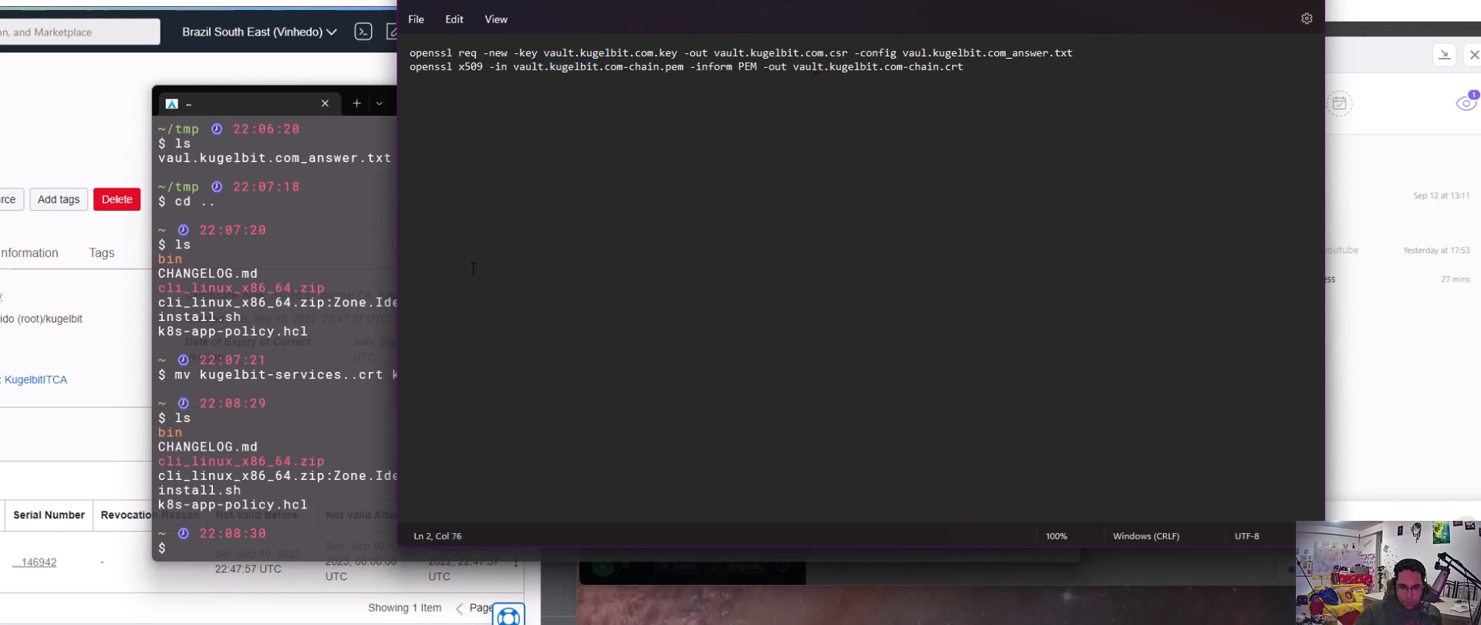
left_click(296, 430)
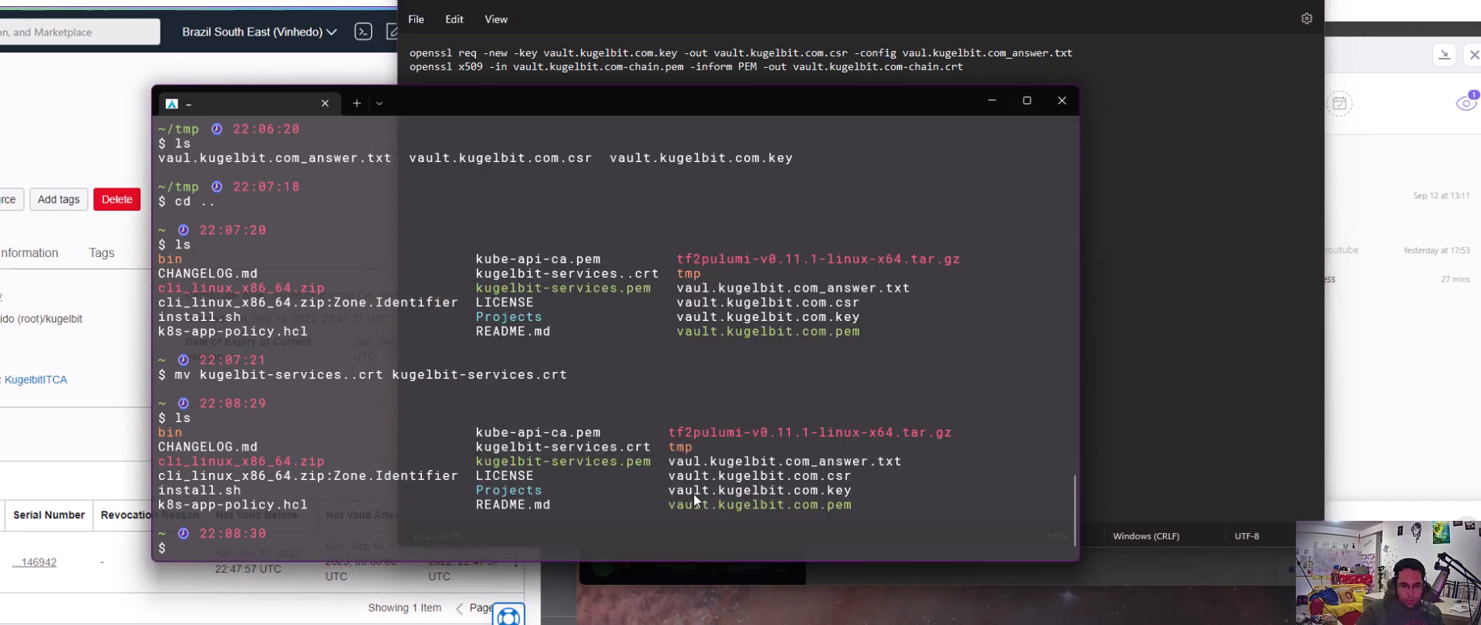
type("cd")
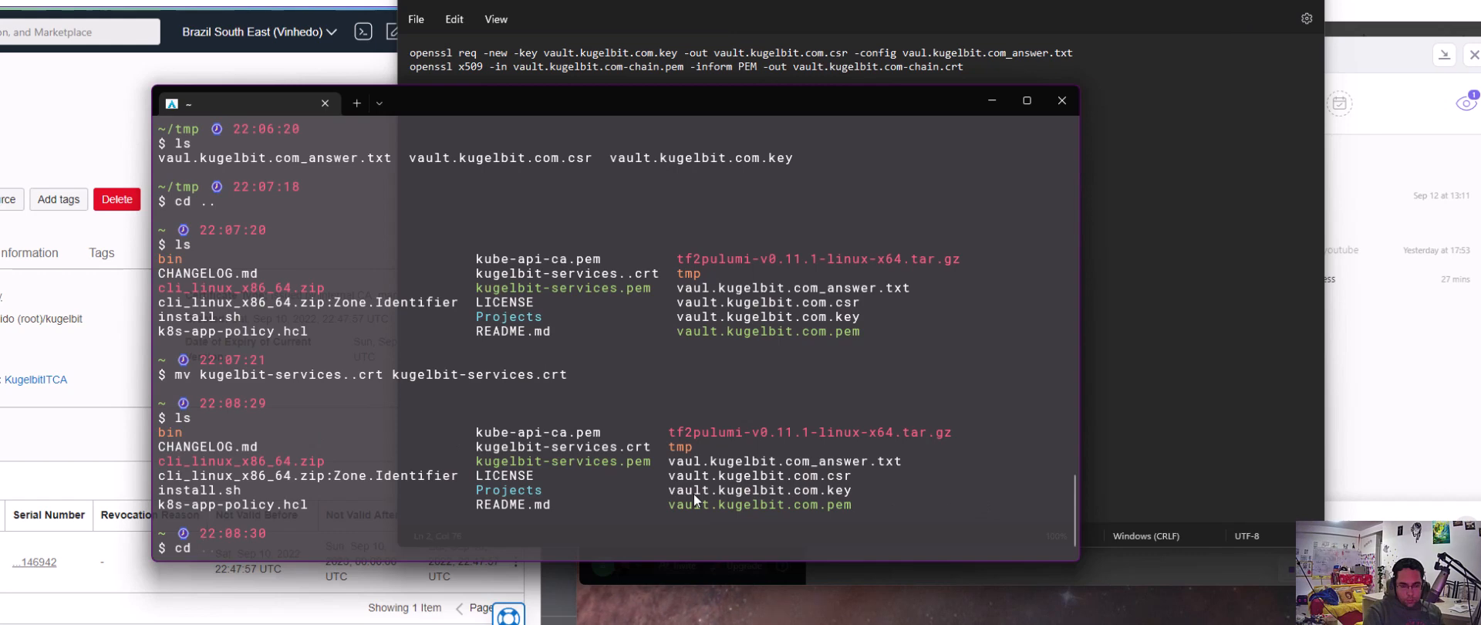
key("BackSpace")
key("BackSpace")
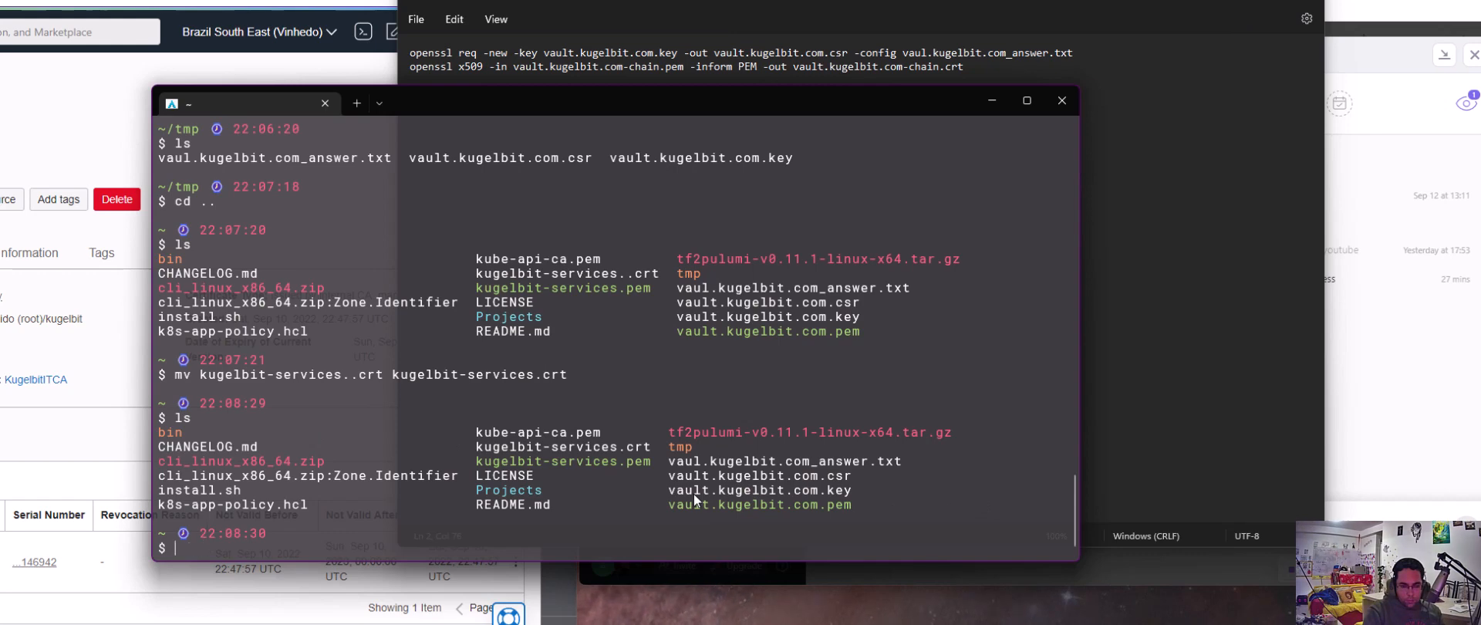
Copy the whole openssl x509 line from the text editor and paste it at the terminal prompt
left_click(1118, 324)
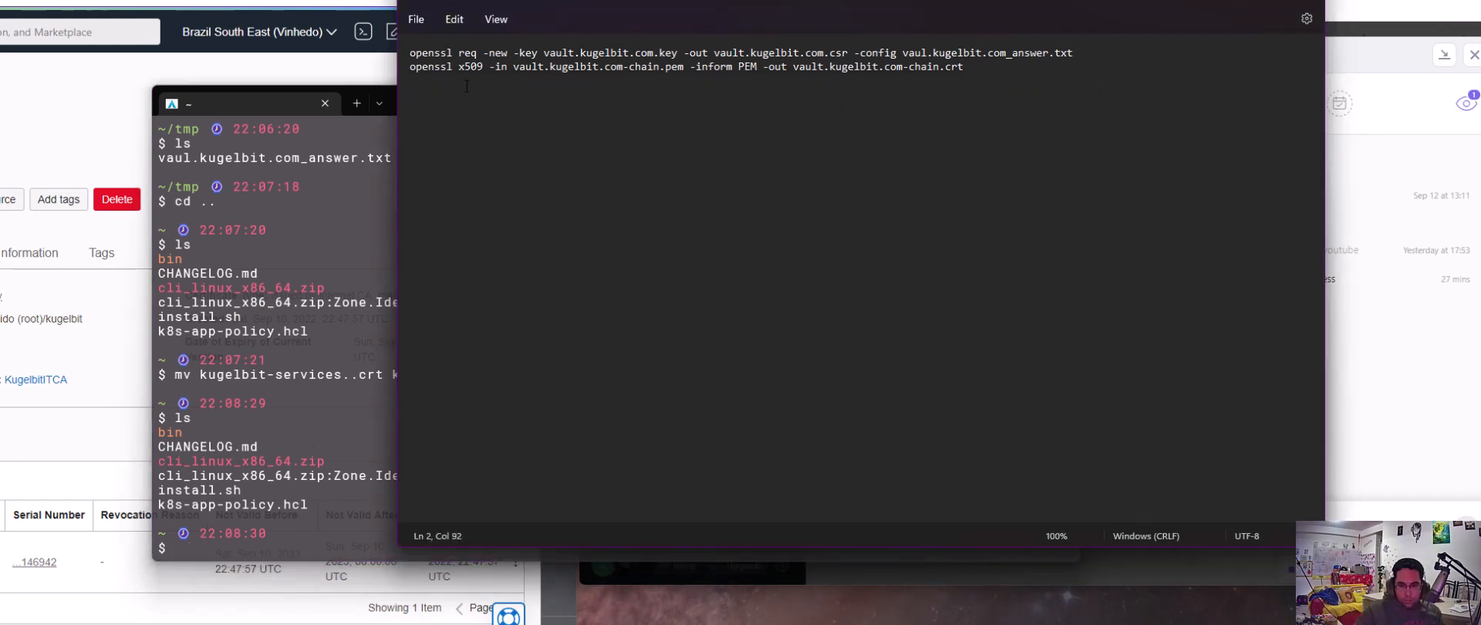
left_click_drag(404, 68, 957, 71)
key("ctrl+c")
left_click(339, 437)
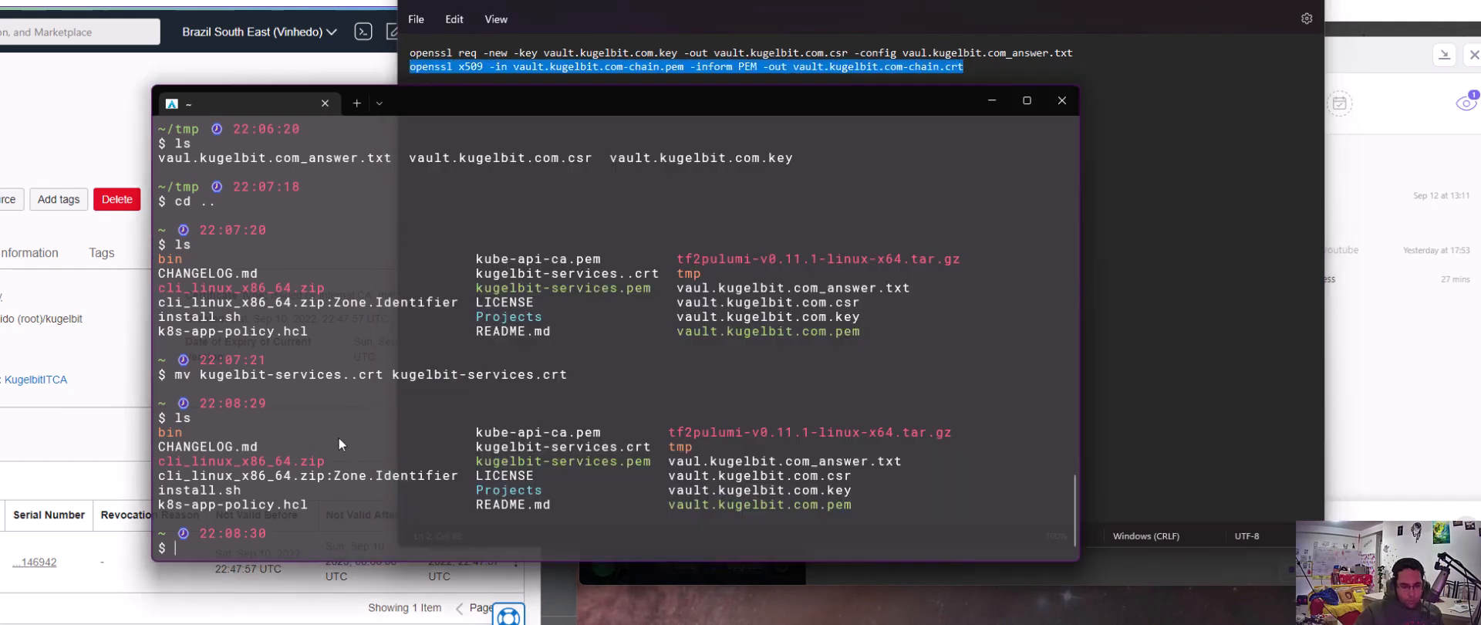
key("ctrl+v")
Replace the pasted command's input file with kugelbit-service.pem and try to run the conversion to vault.kugelbit.com-chain.crt
key("Left")
key("Left")
key("Left")
key("Left")
key("Left")
key("Left")
key("Left")
key("Left")
key("Left")
key("Left")
key("Left")
key("Left")
key("Left")
key("Left")
key("Left")
key("Left")
key("Left")
key("Left")
key("Left")
key("Left")
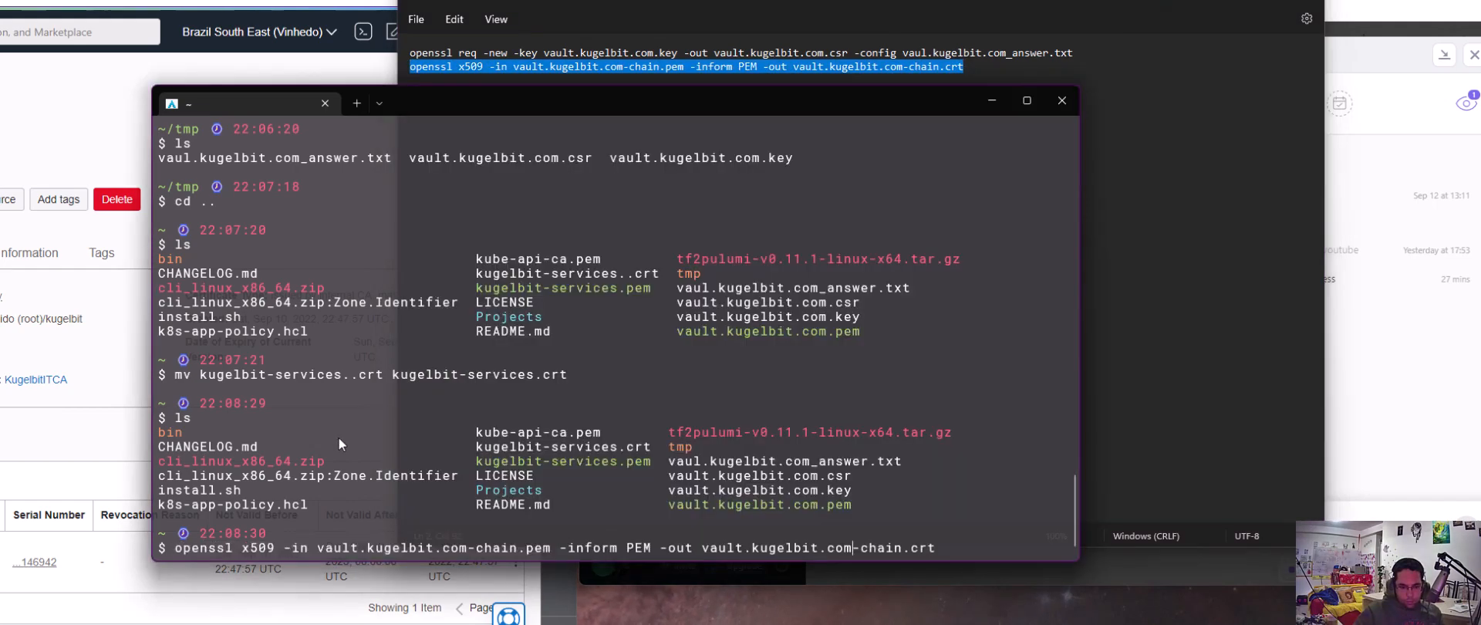
key("Left")
key("Left")
key("Left")
key("Left")
key("Left")
key("Left")
key("BackSpace")
key("BackSpace")
key("BackSpace")
key("BackSpace")
key("BackSpace")
key("BackSpace")
key("BackSpace")
key("BackSpace")
key("BackSpace")
key("BackSpace")
key("BackSpace")
key("BackSpace")
key("BackSpace")
key("BackSpace")
key("BackSpace")
key("BackSpace")
key("BackSpace")
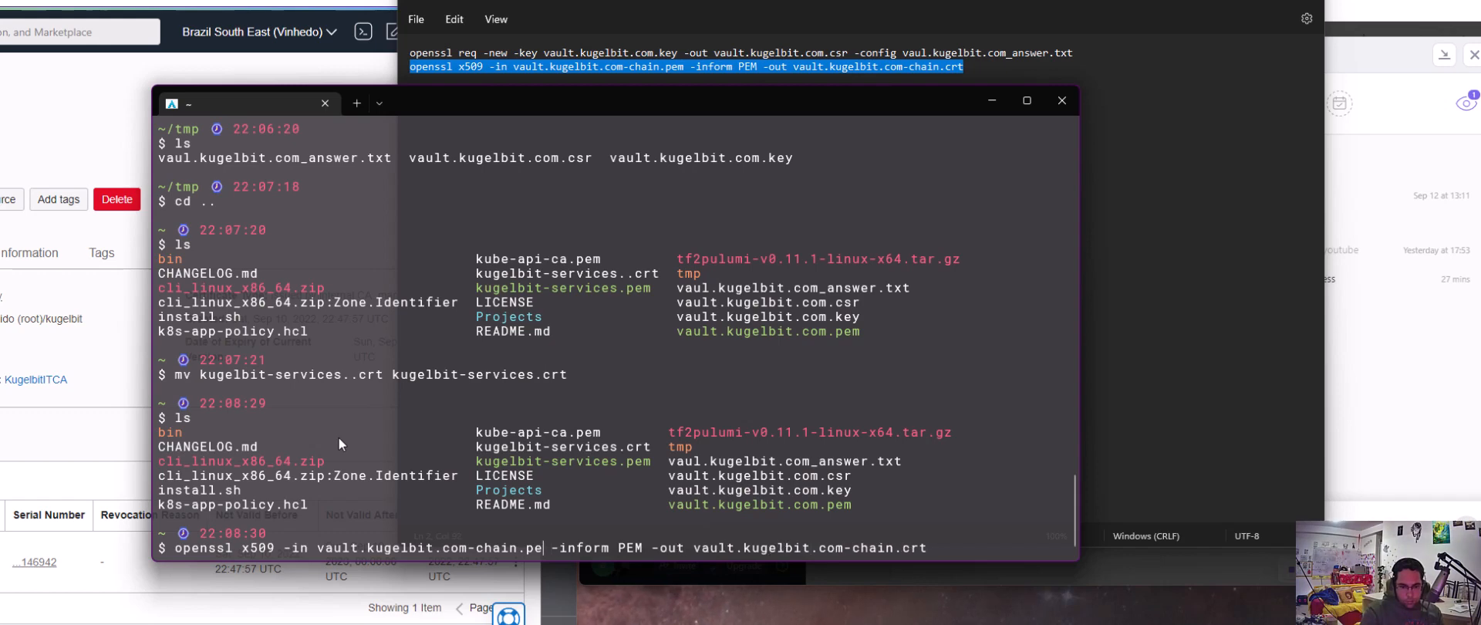
key("BackSpace")
key("BackSpace")
key("BackSpace")
key("BackSpace")
key("BackSpace")
key("BackSpace")
key("BackSpace")
key("BackSpace")
key("BackSpace")
key("BackSpace")
key("BackSpace")
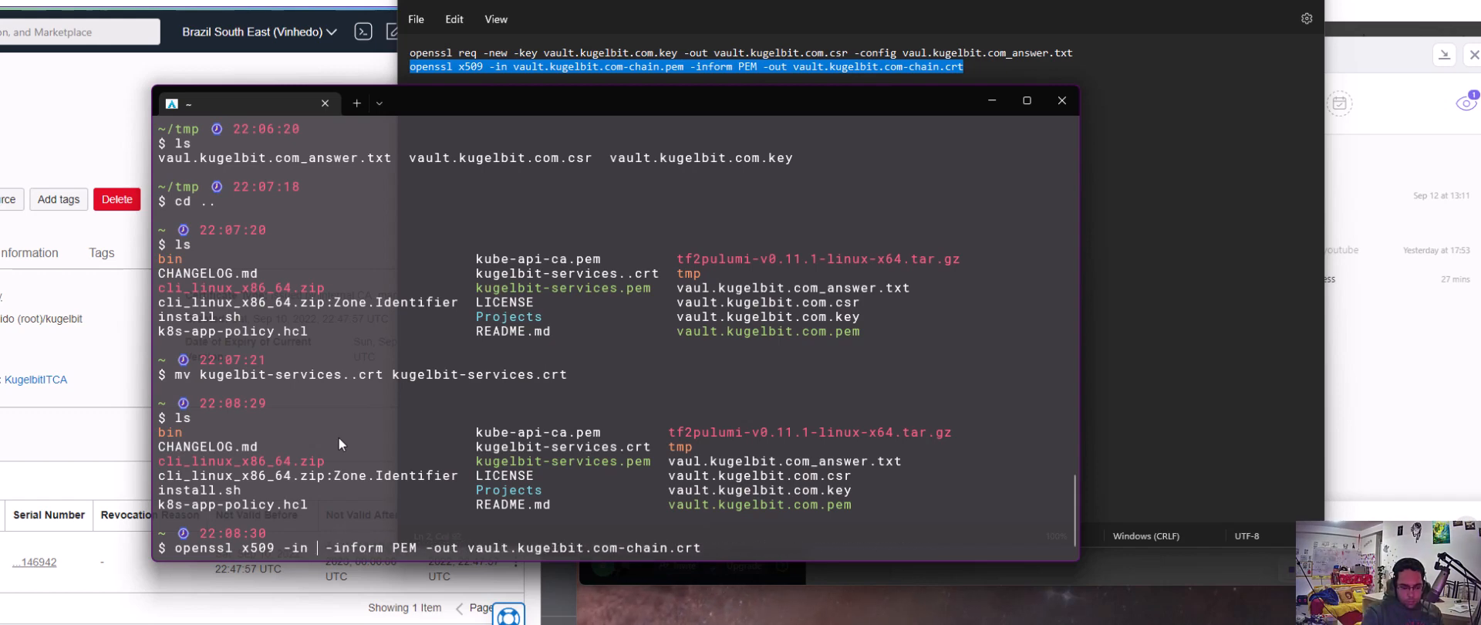
type("kubel")
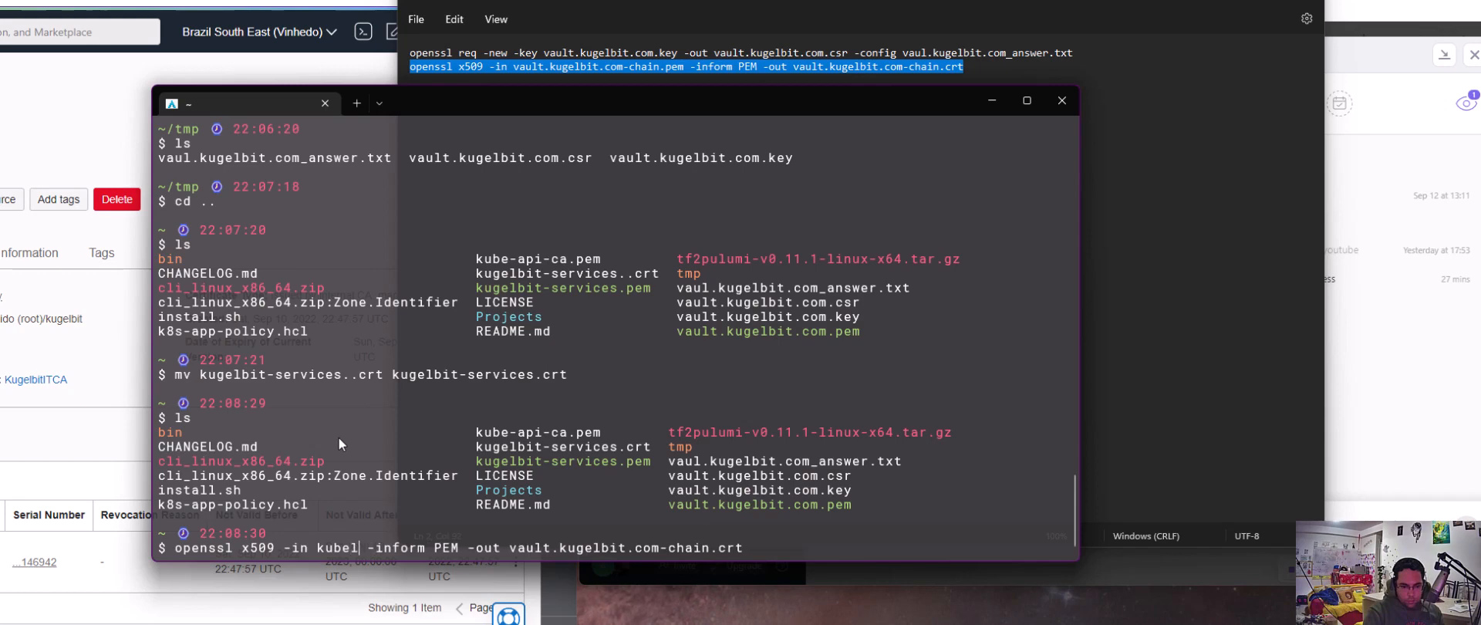
key("BackSpace")
key("BackSpace")
key("BackSpace")
type("gelb")
type("it-service")
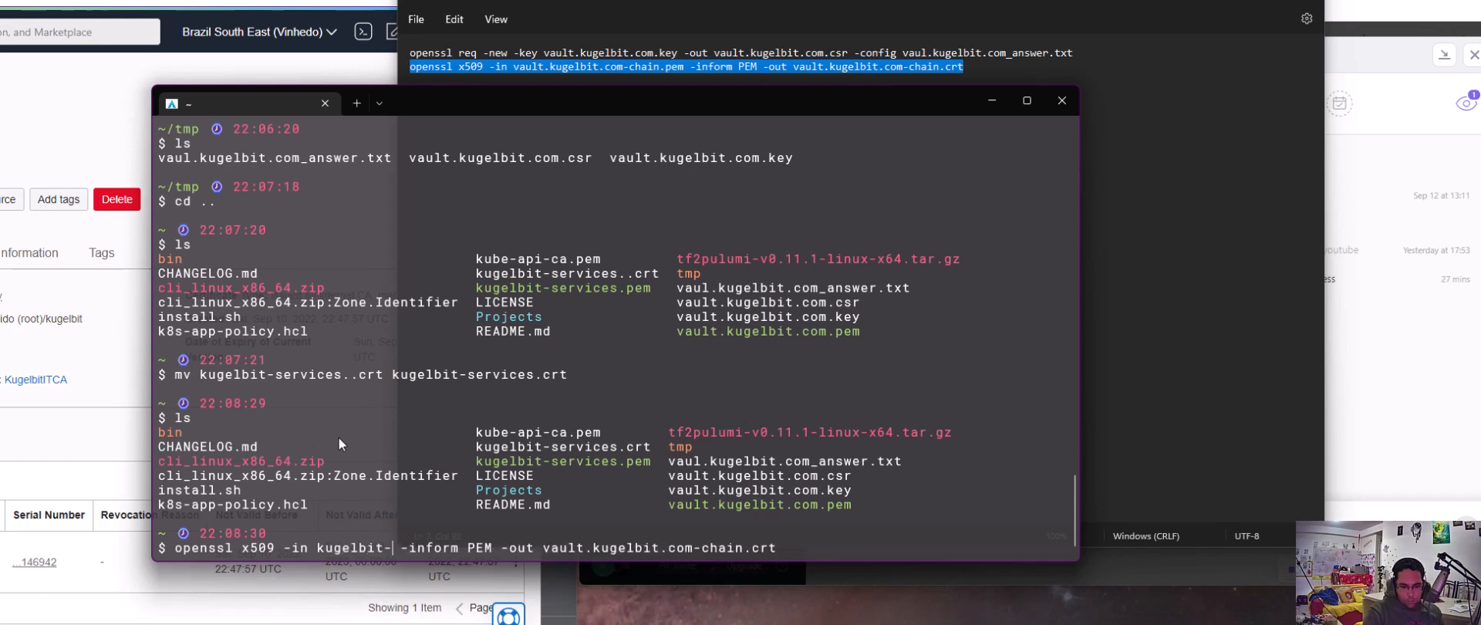
type(".")
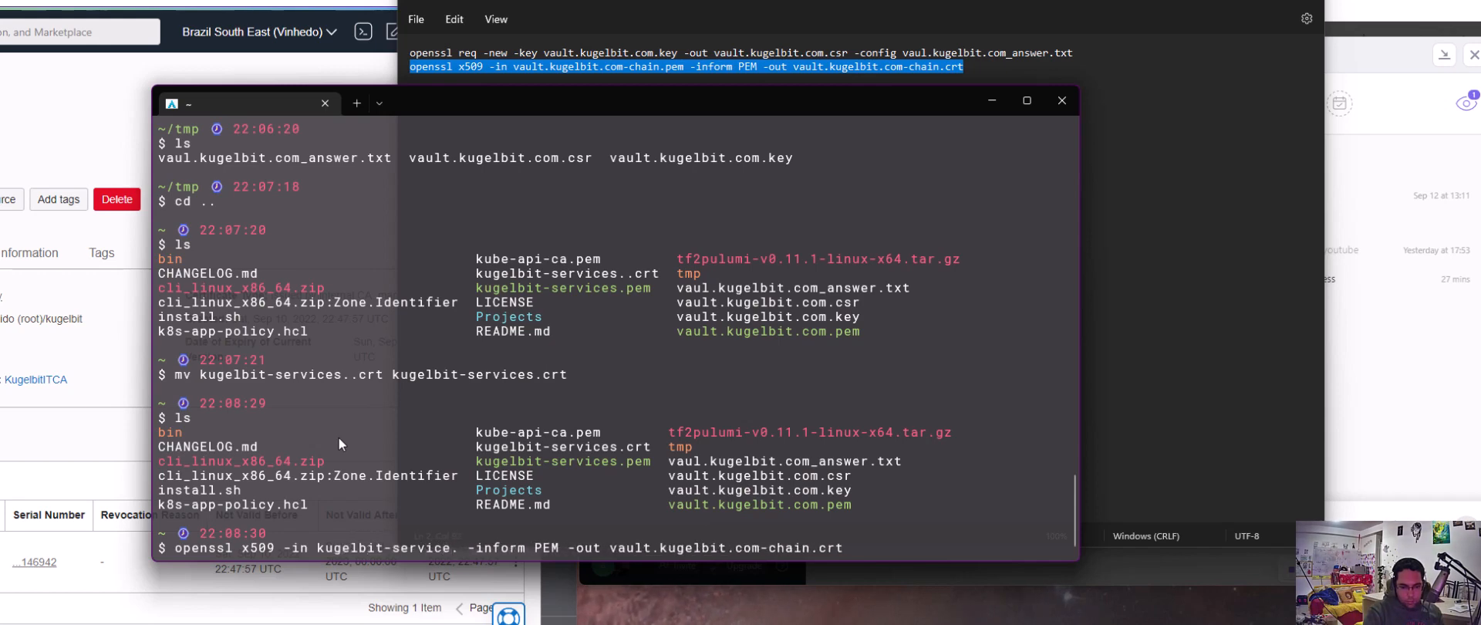
type("pem")
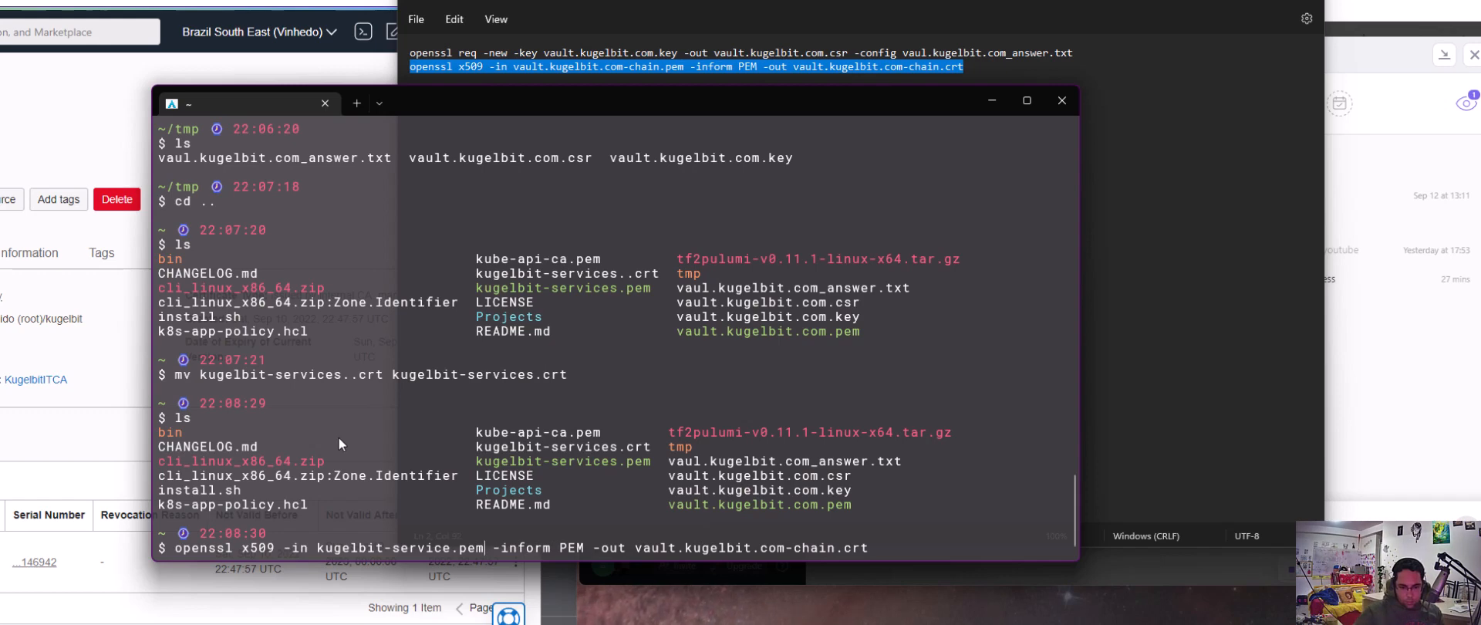
key("ctrl+Right")
key("ctrl+Right")
key("ctrl+Right")
key("ctrl+Right")
key("ctrl+Right")
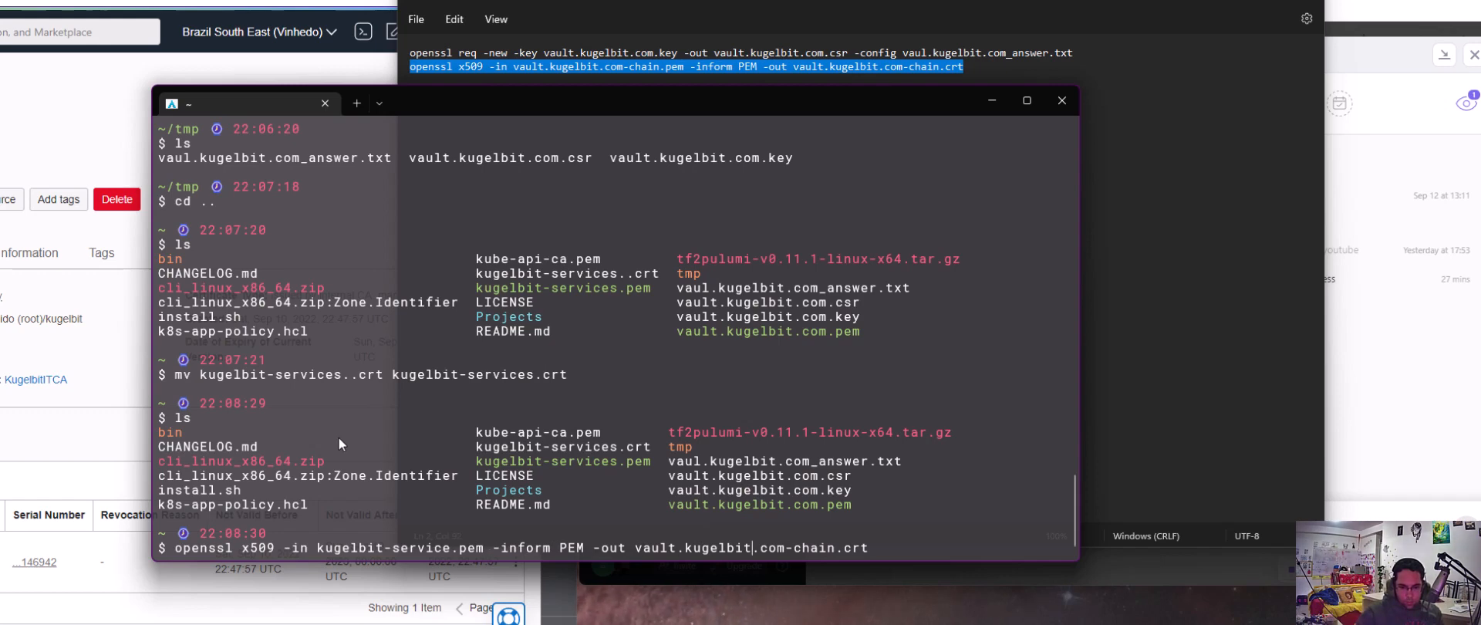
key("Return")
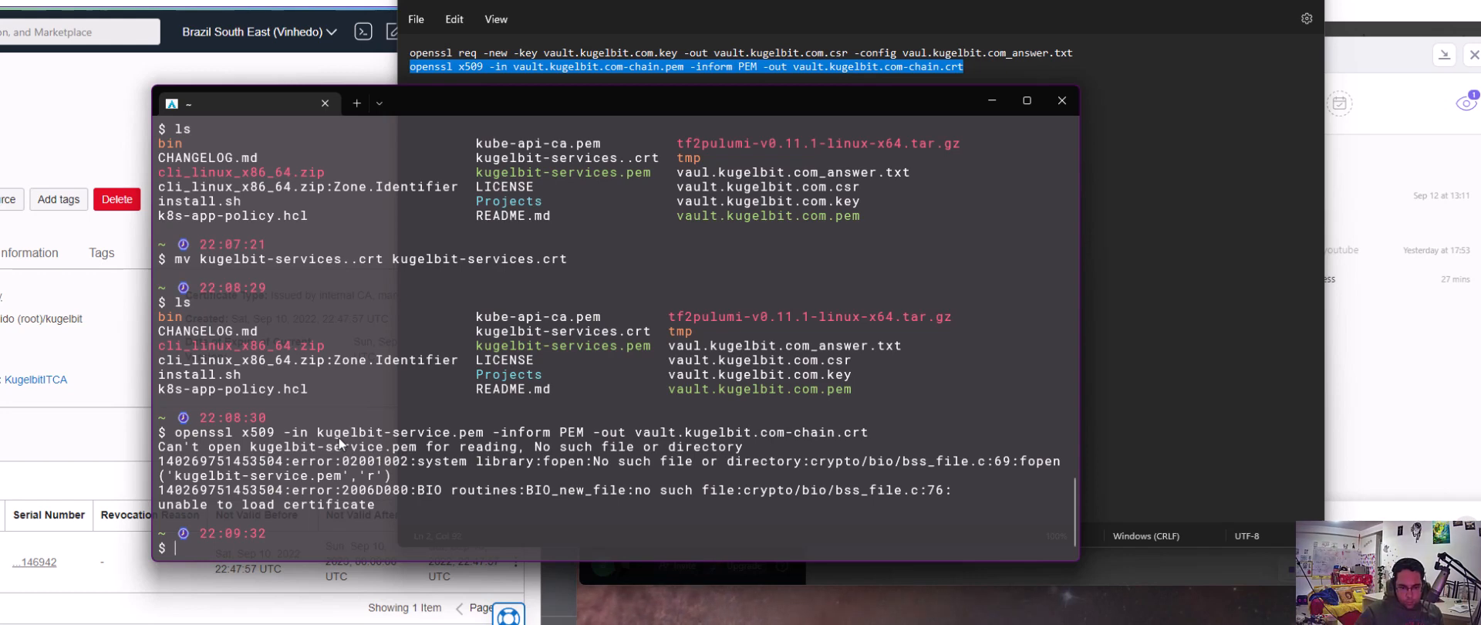
Rerun the openssl x509 conversion with kugelbit-services.pem as the input file, and list the home directory's files
key("Up")
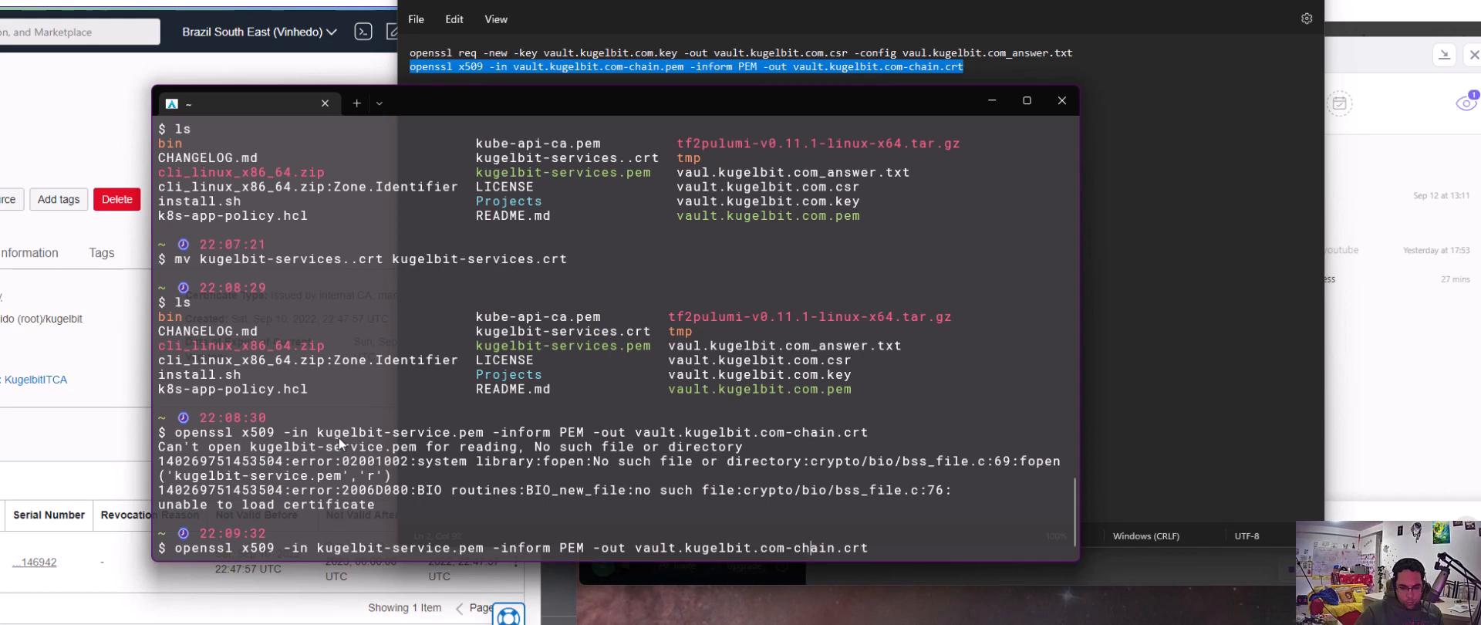
key("Left")
key("Left")
key("Left")
key("Left")
key("Left")
key("Left")
key("Left")
key("Left")
key("Left")
key("Left")
key("Left")
key("Left")
key("Left")
key("Left")
key("Left")
key("Left")
key("Left")
key("Left")
key("Left")
key("Left")
type("s")
key("Return")
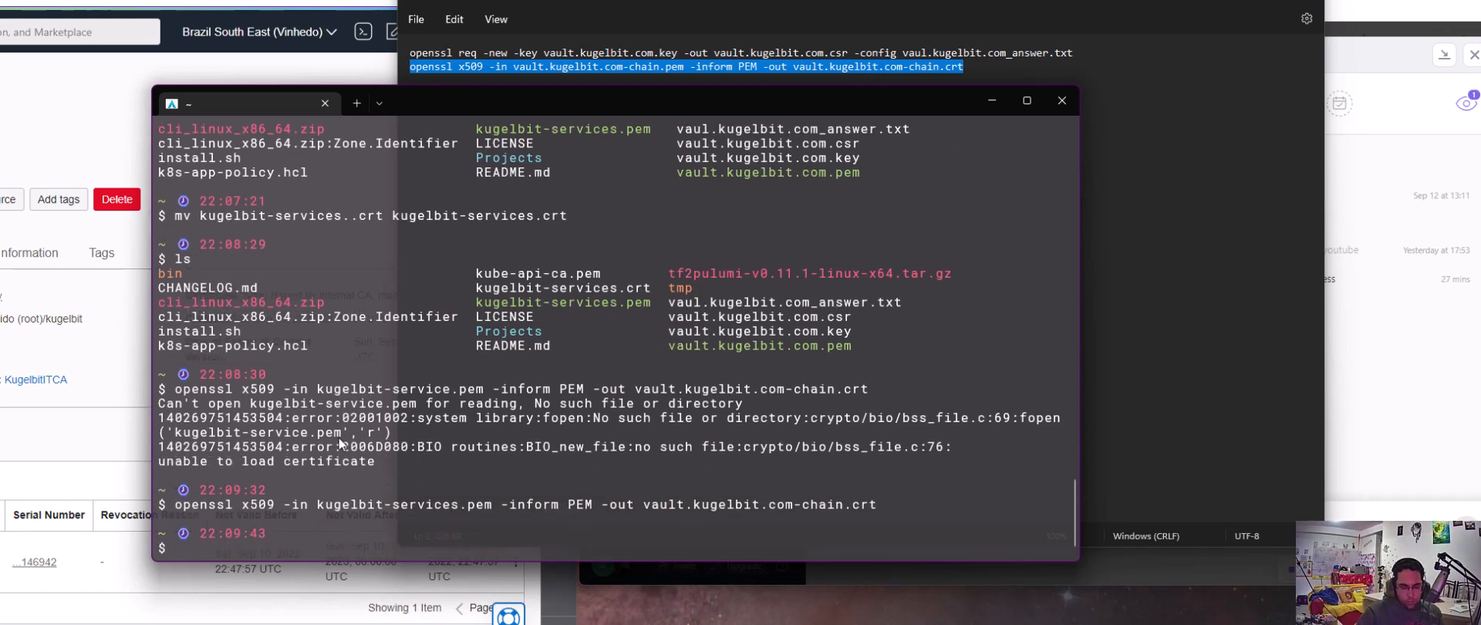
type("ls")
key("Return")
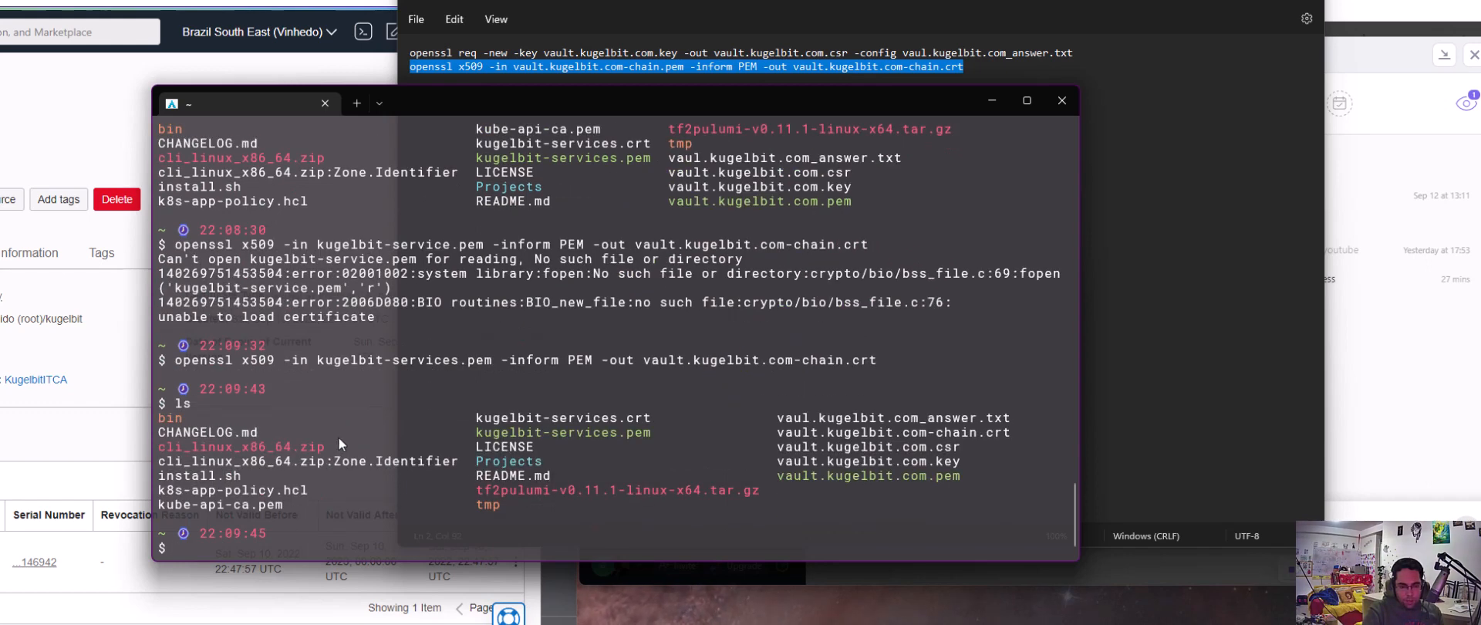
Open the current home directory in File Explorer from the terminal with explorer.exe
type("explorer ")
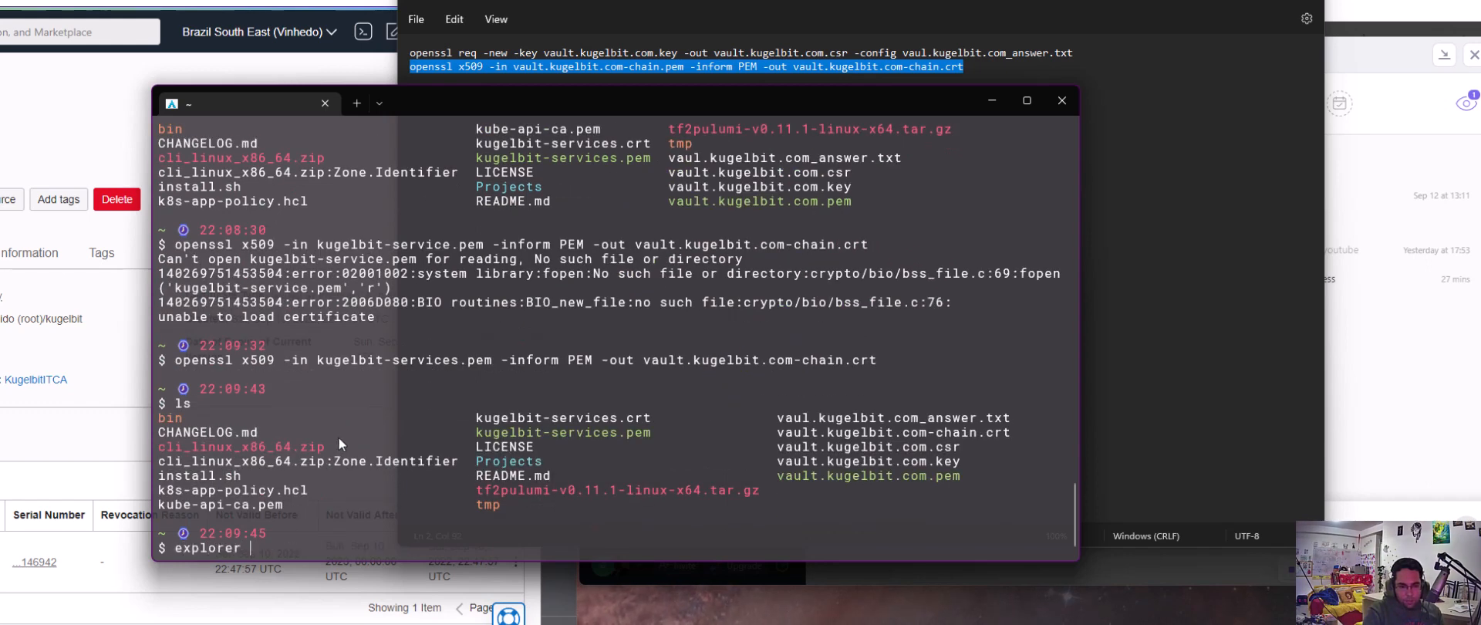
type(".")
key("Return")
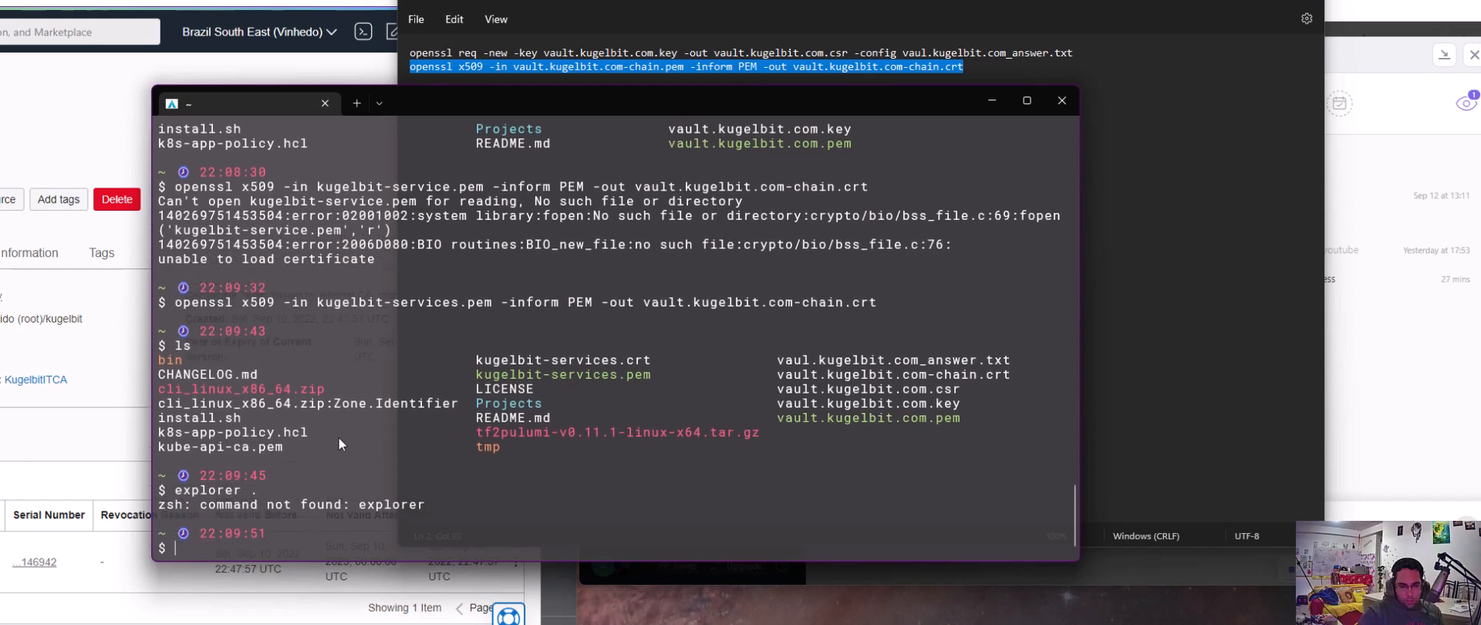
key("Up")
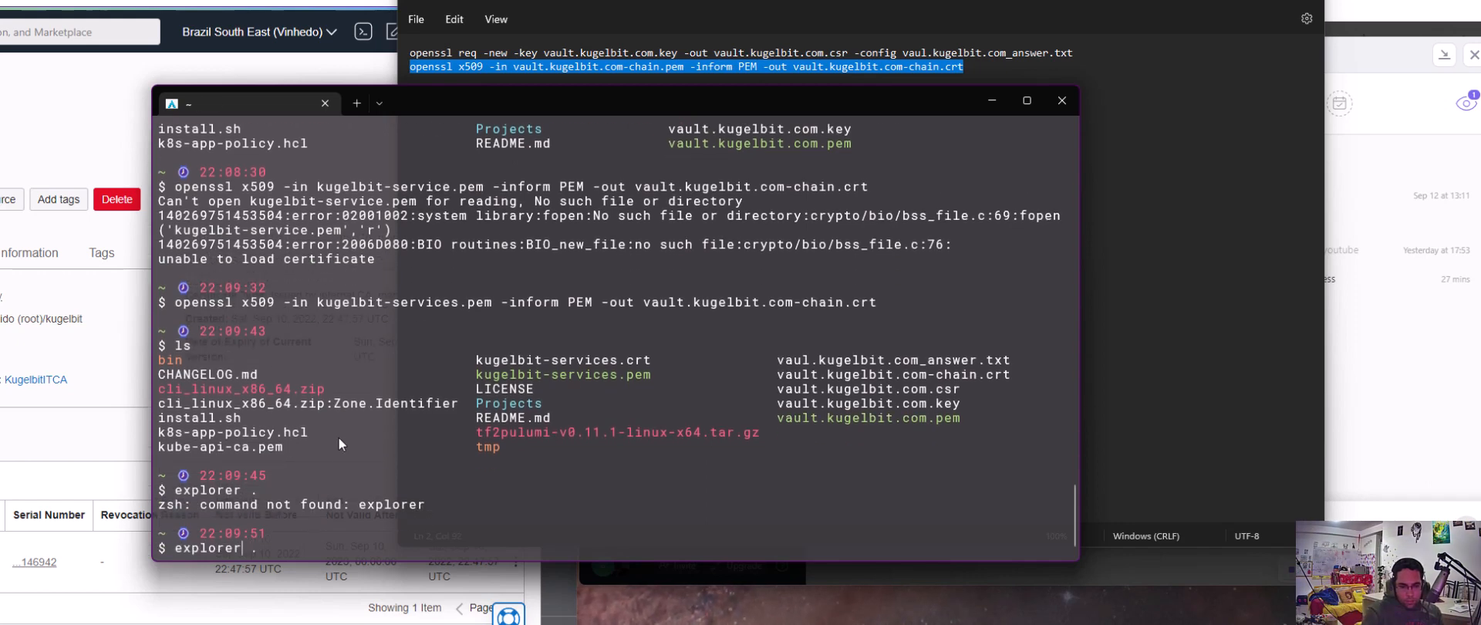
key("Left")
key("Left")
type(".exe")
key("Return")
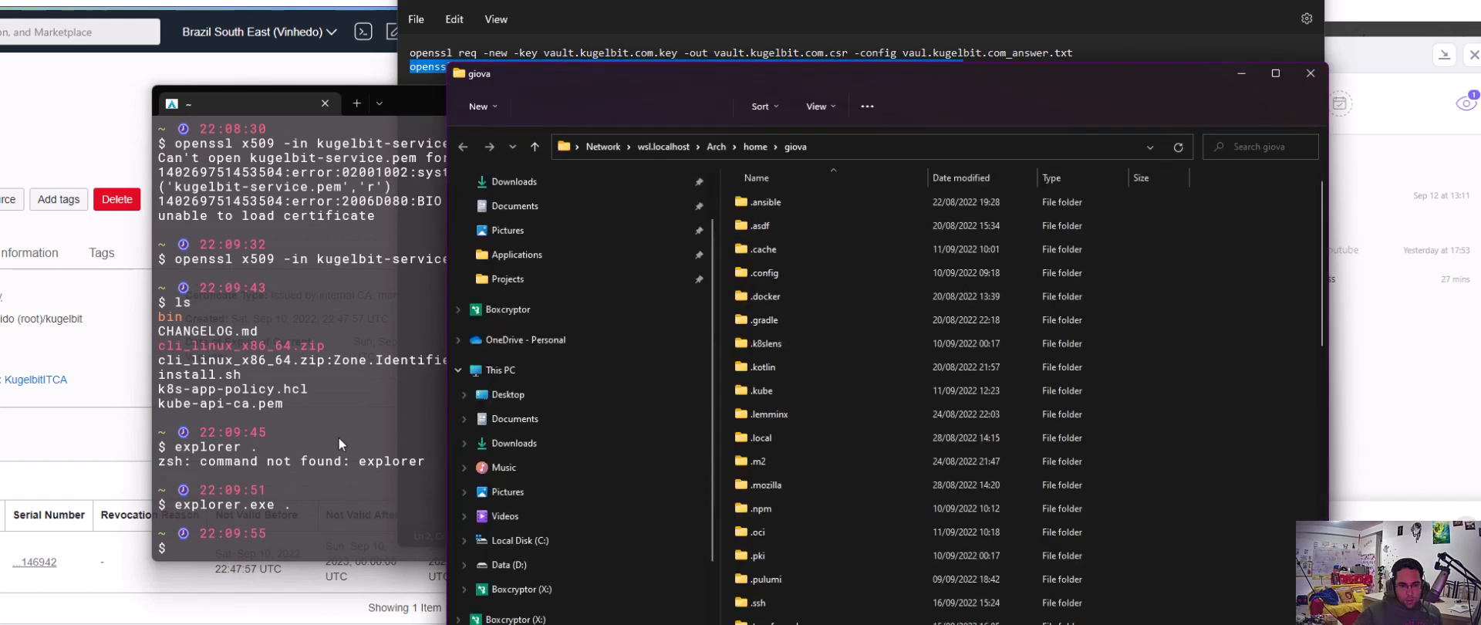
Open the vault.kugelbit.com-chain.crt security certificate from the home folder, allowing it past the security warning
scroll(879, 483, "down", 8)
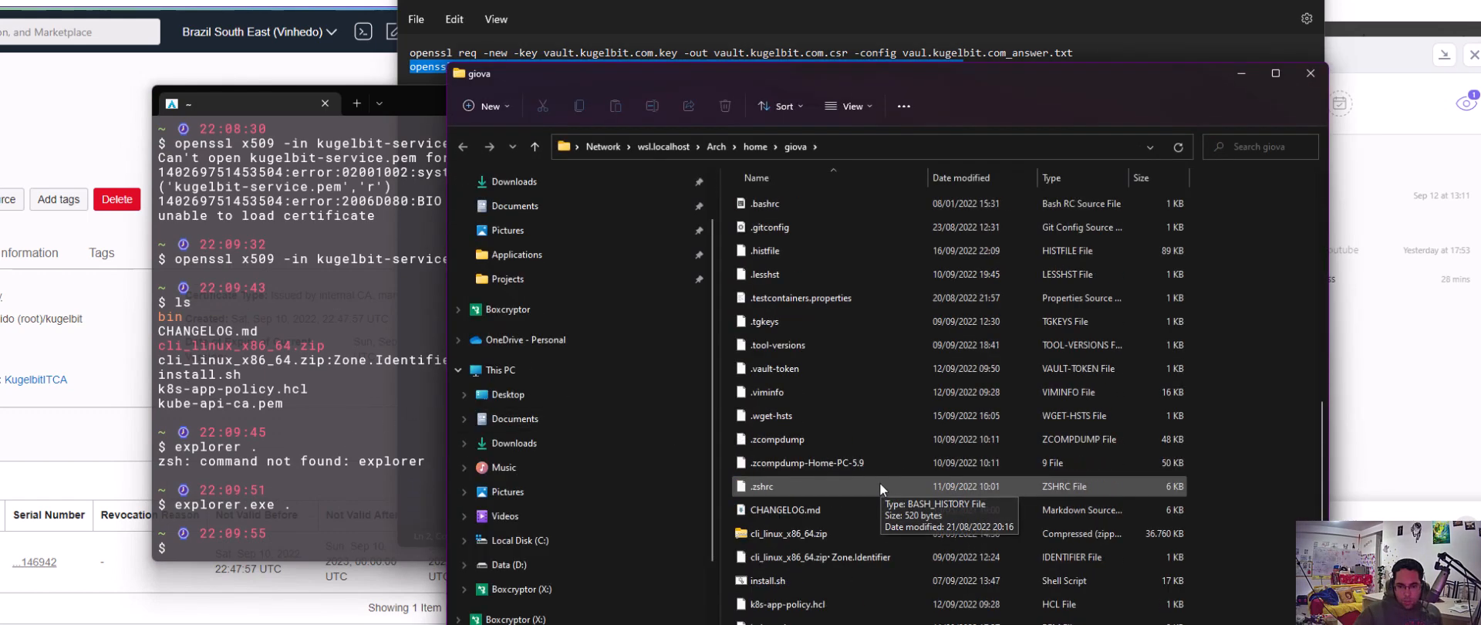
scroll(877, 486, "down", 2)
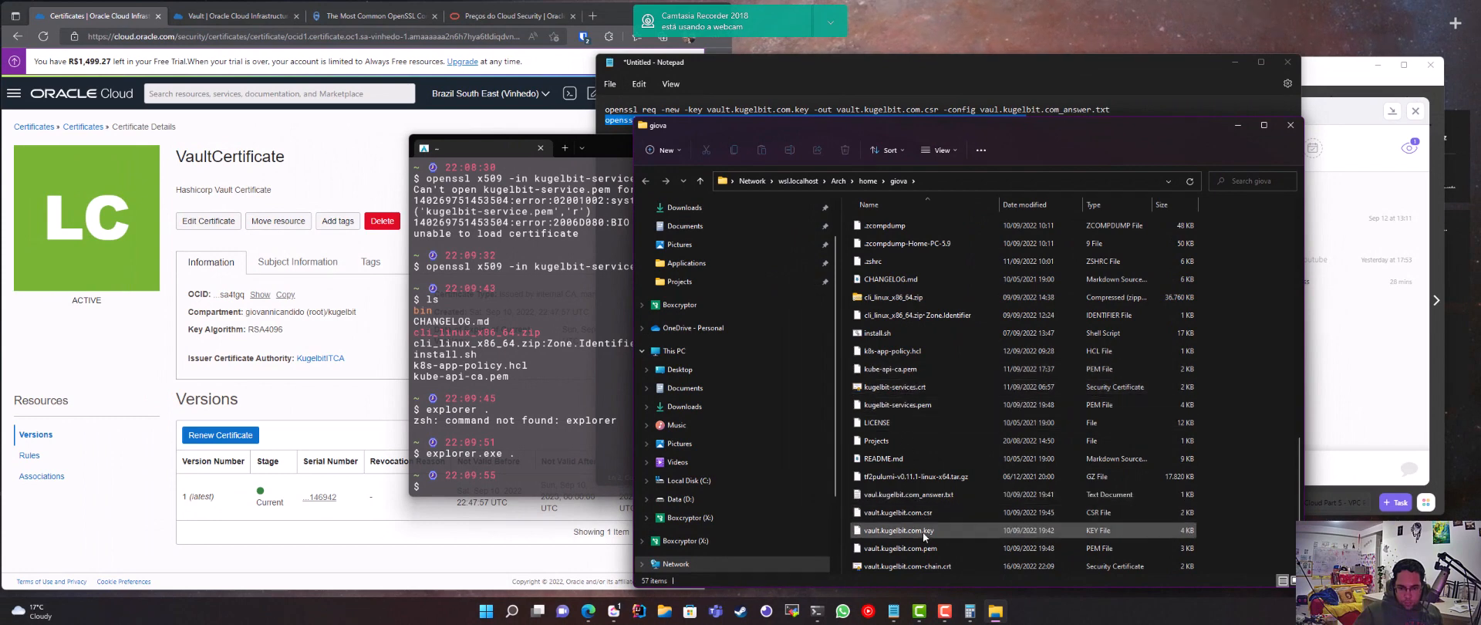
left_click(926, 567)
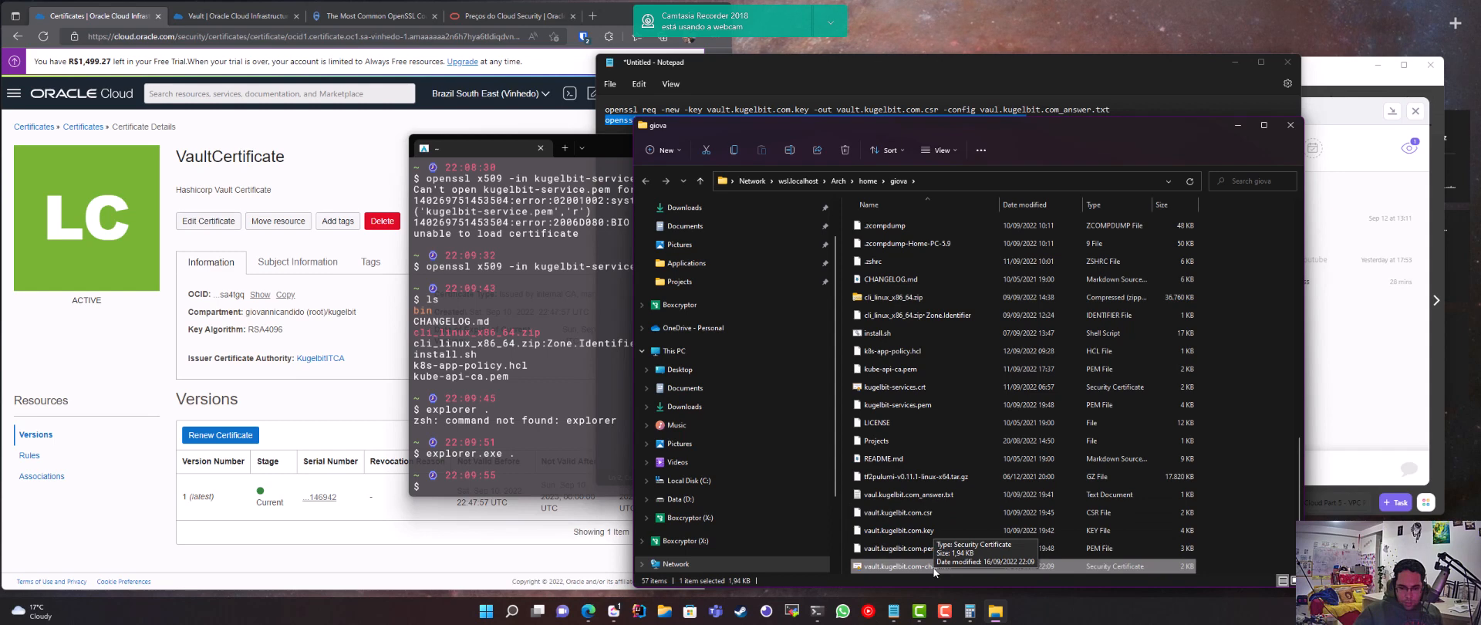
double_click(926, 568)
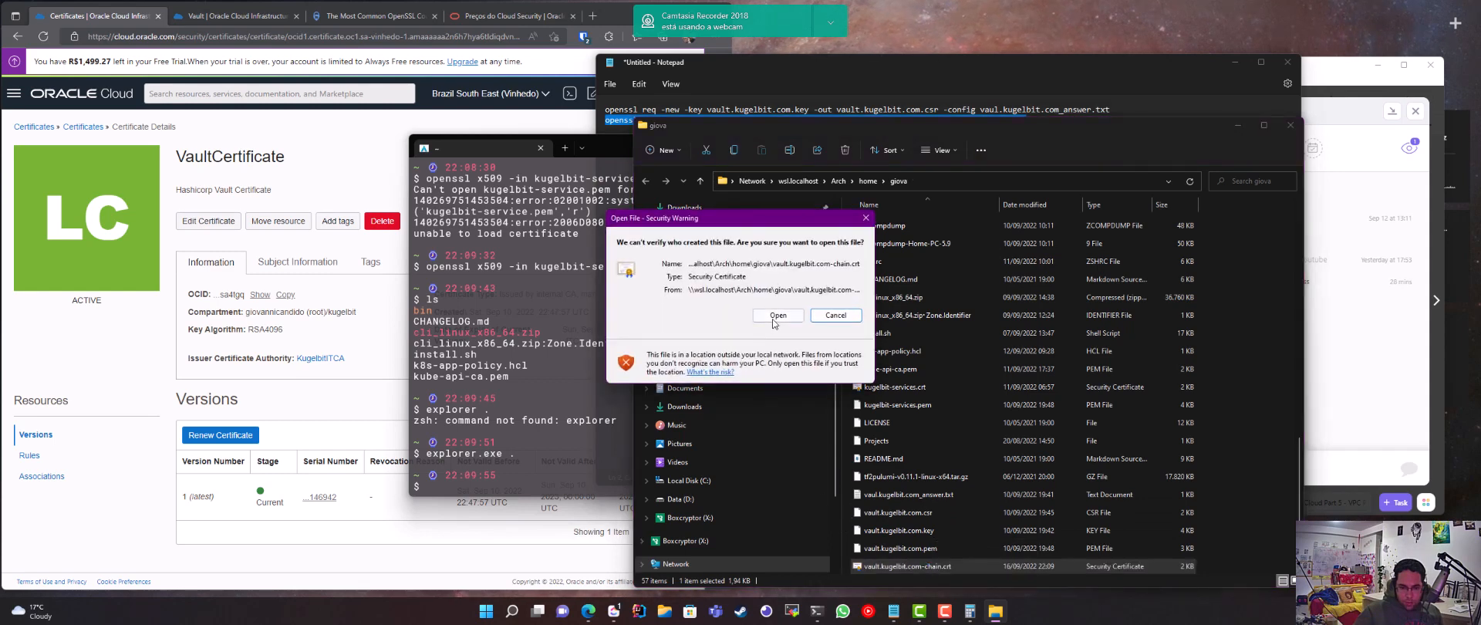
left_click(774, 318)
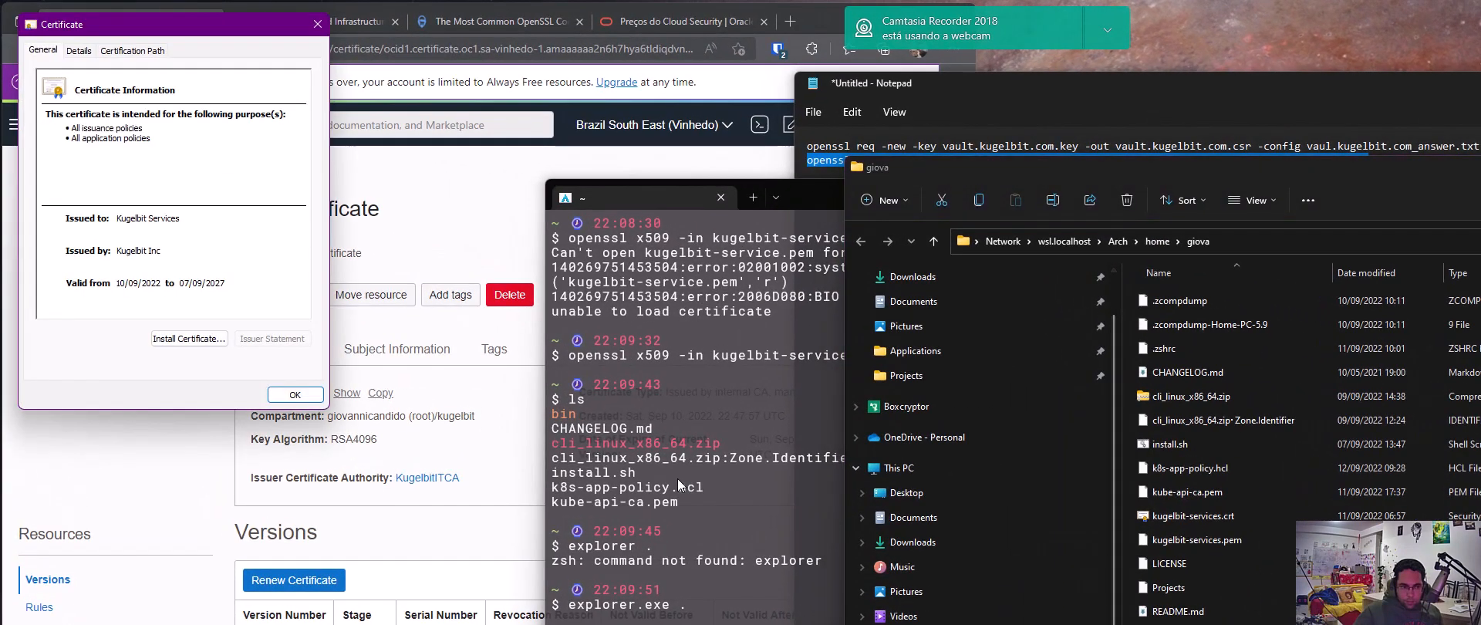
Start installing the certificate with Local Machine as the store location
left_click(195, 345)
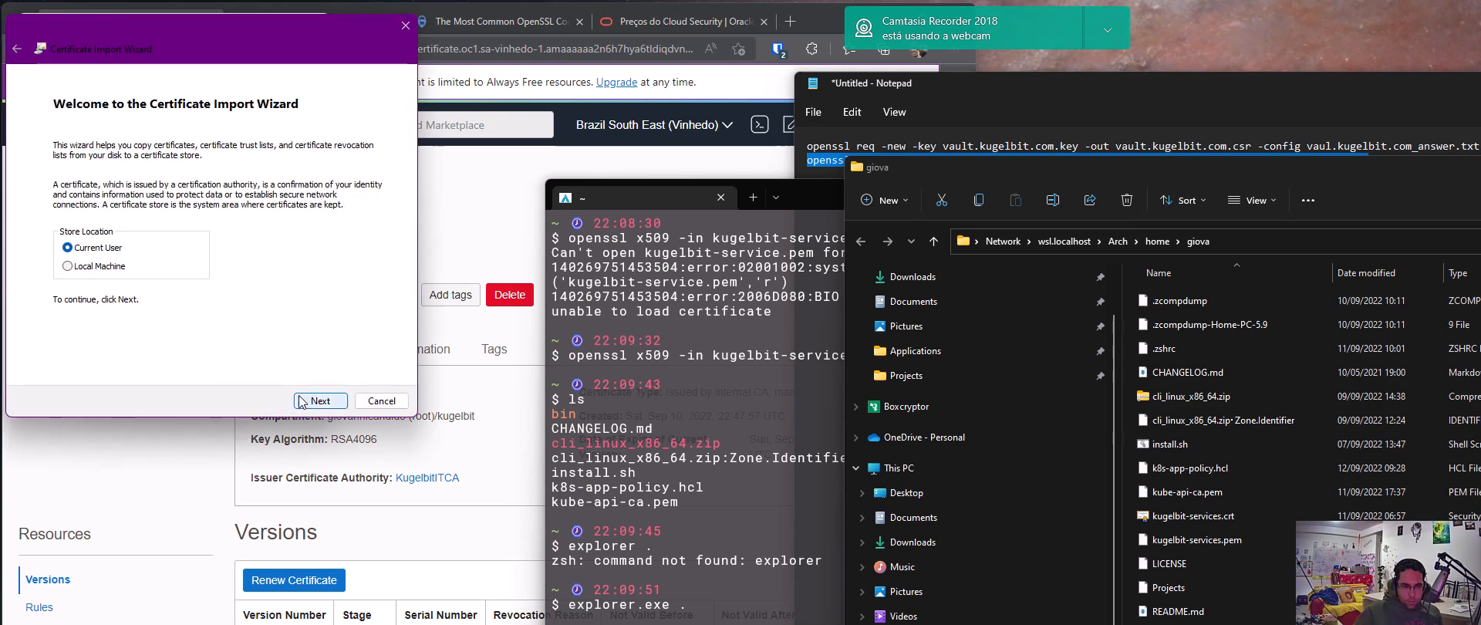
left_click(85, 267)
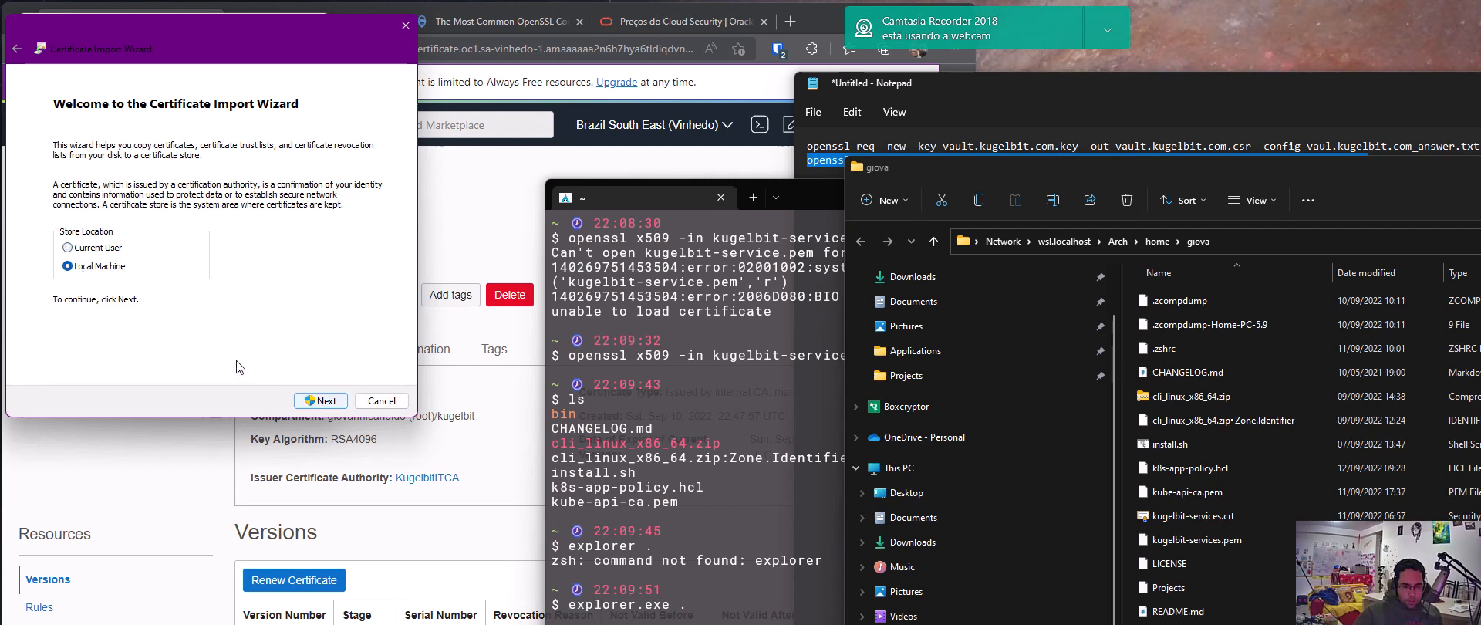
left_click(319, 401)
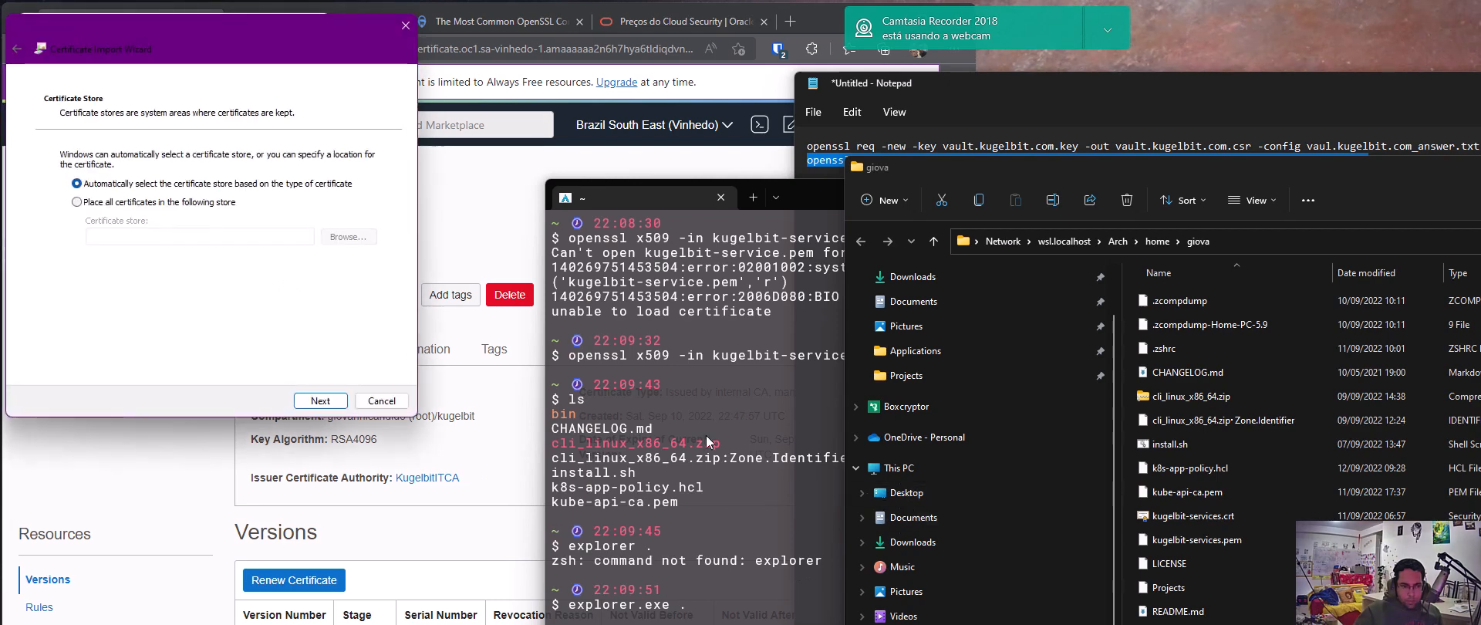
Try placing the certificate in a chosen store, selecting Trusted Root and then Intermediate Certification Authorities, and cancel the import
left_click(77, 202)
left_click(348, 237)
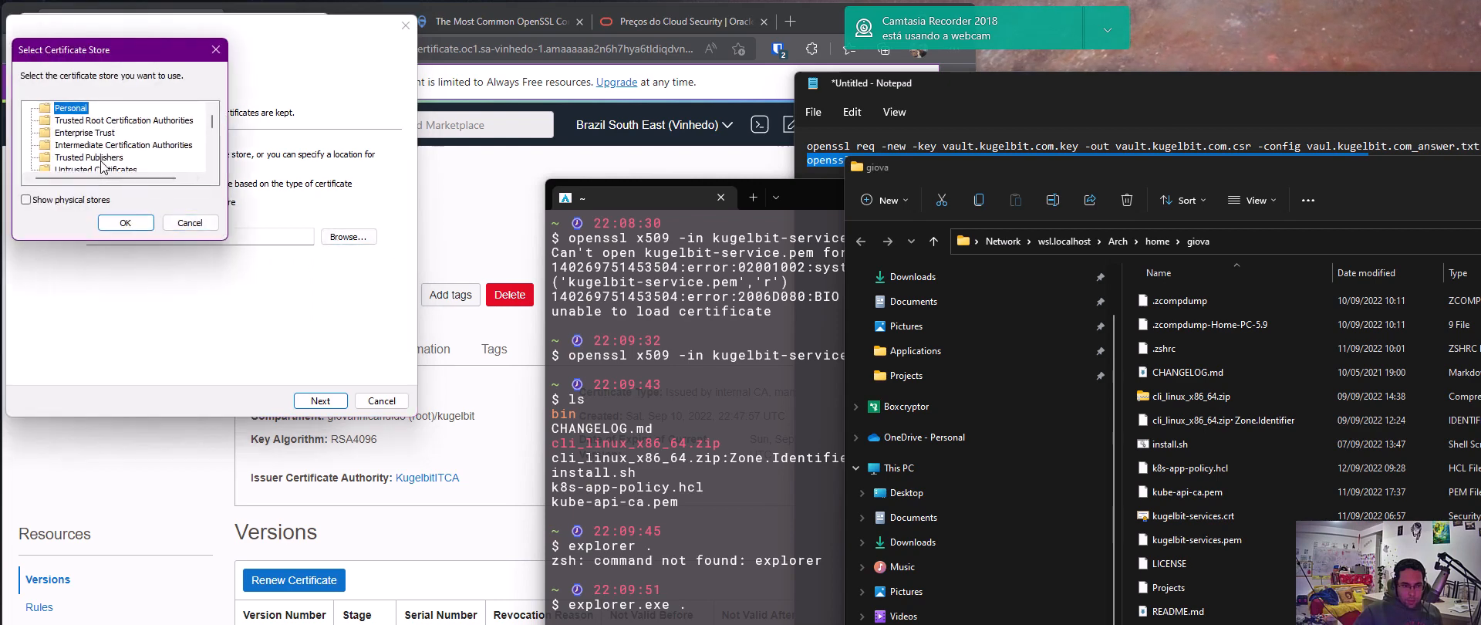
left_click(89, 121)
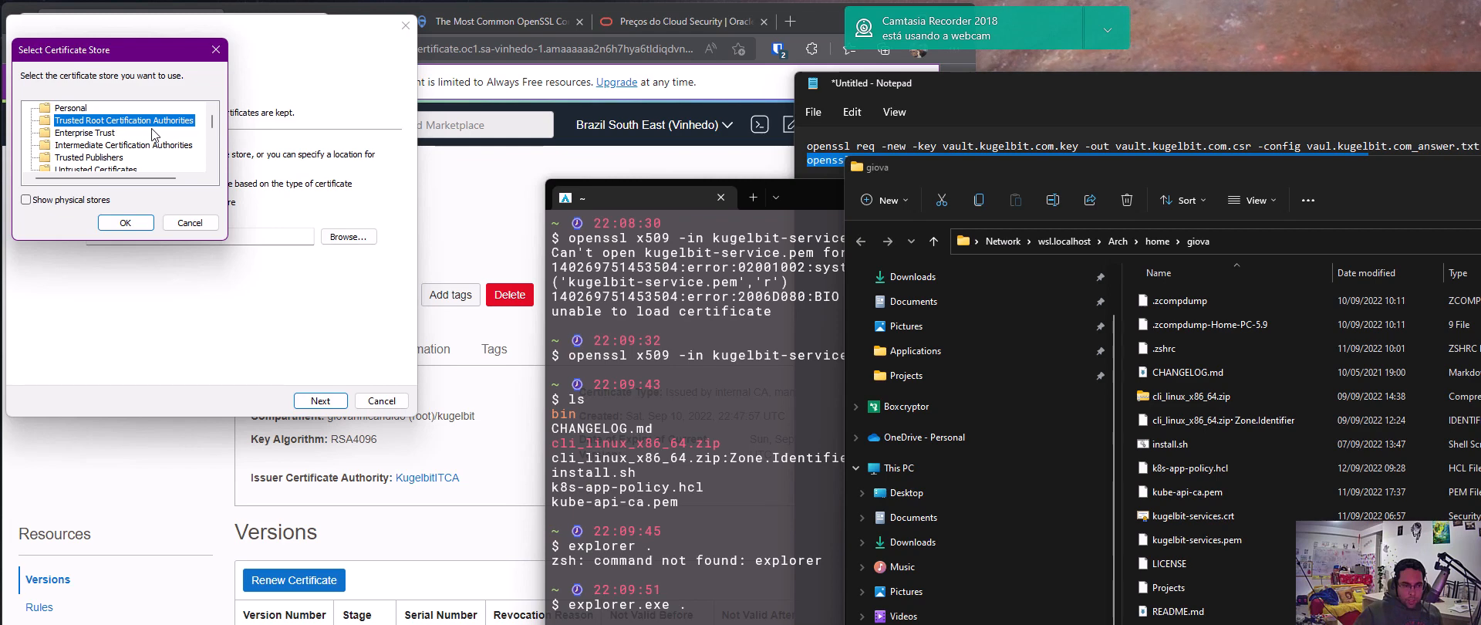
left_click(112, 147)
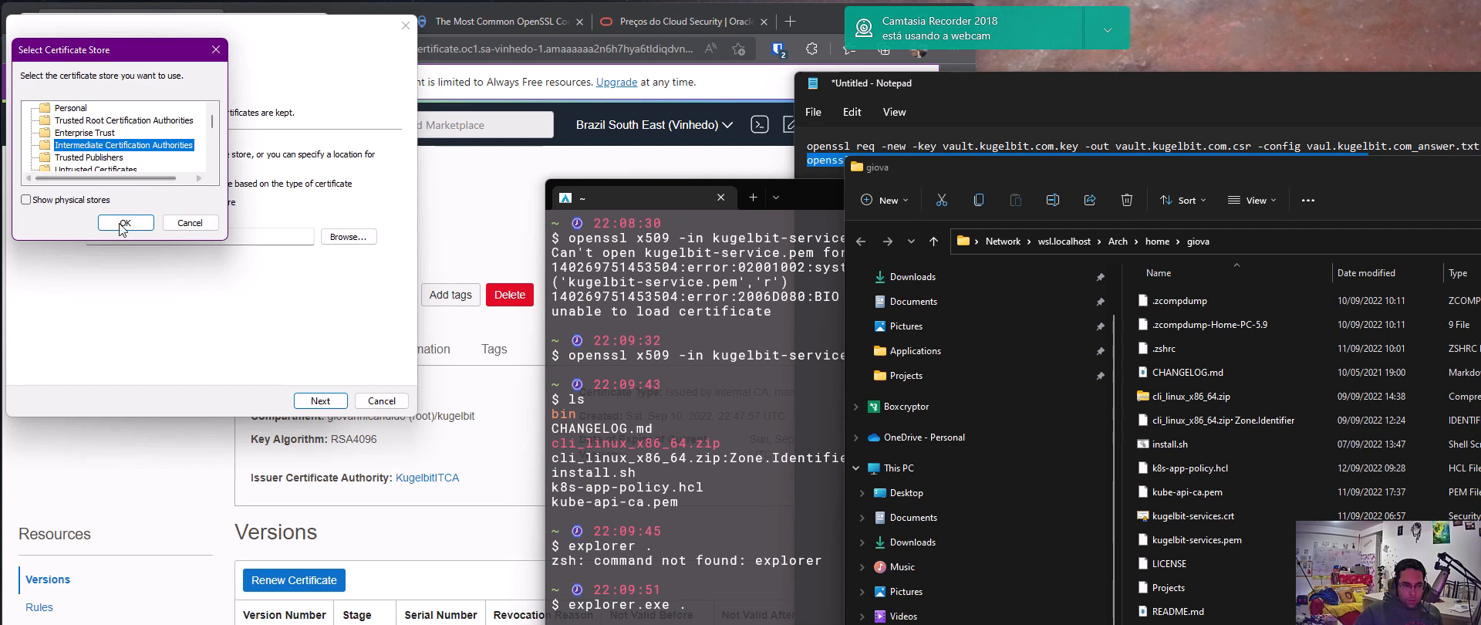
left_click(189, 223)
left_click(373, 401)
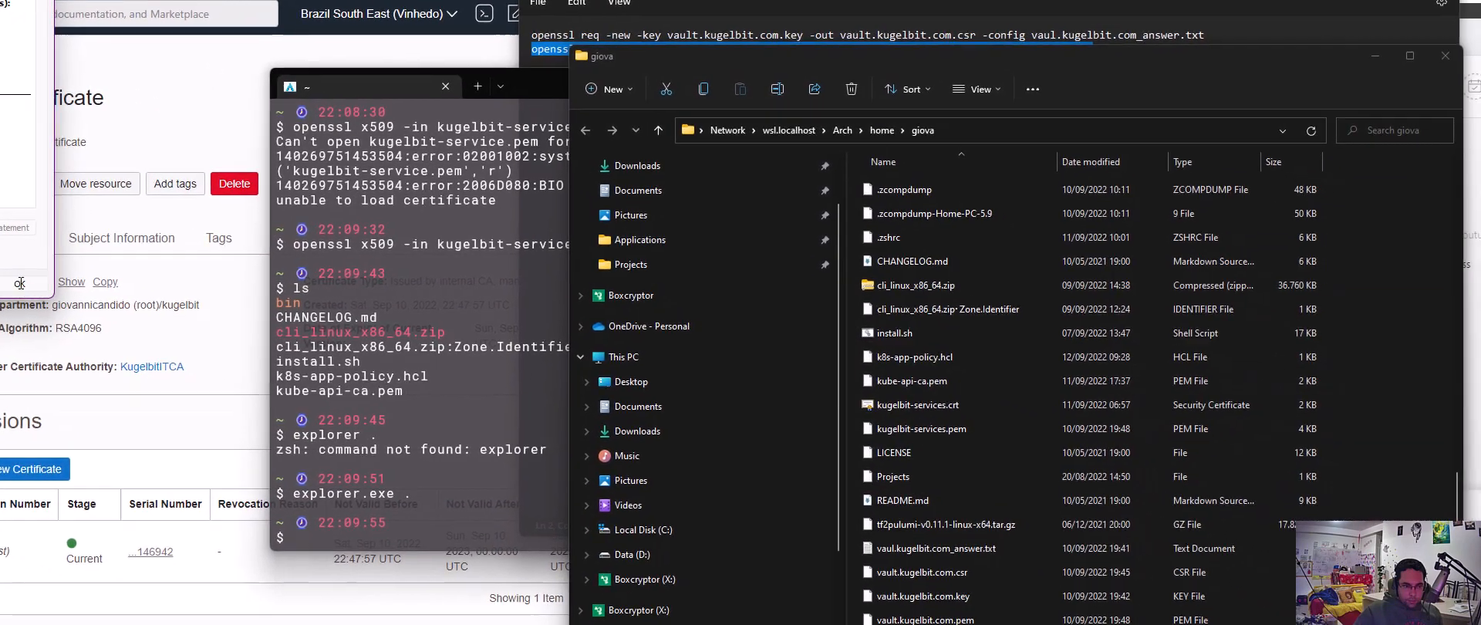
Review the trusted root certificate guide's methods for adding a CA on Windows, Ubuntu/Debian and CentOS in the browser
left_click(20, 283)
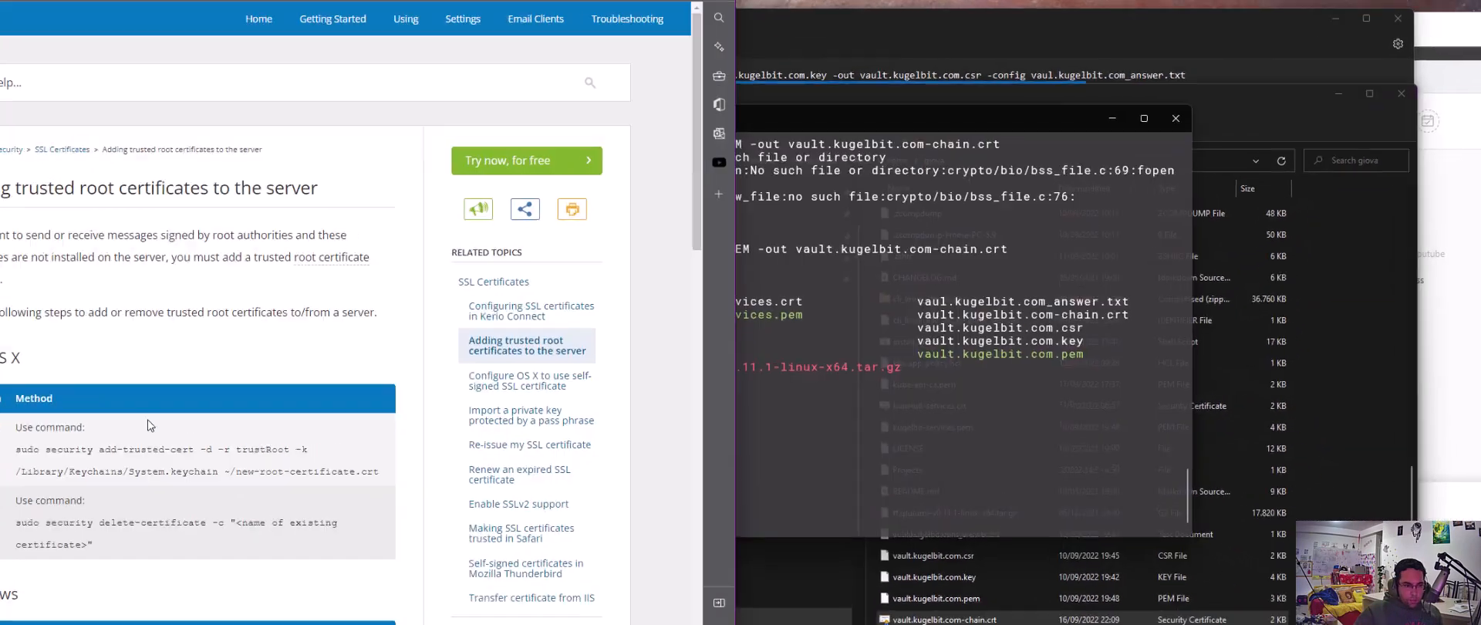
scroll(257, 423, "down", 5)
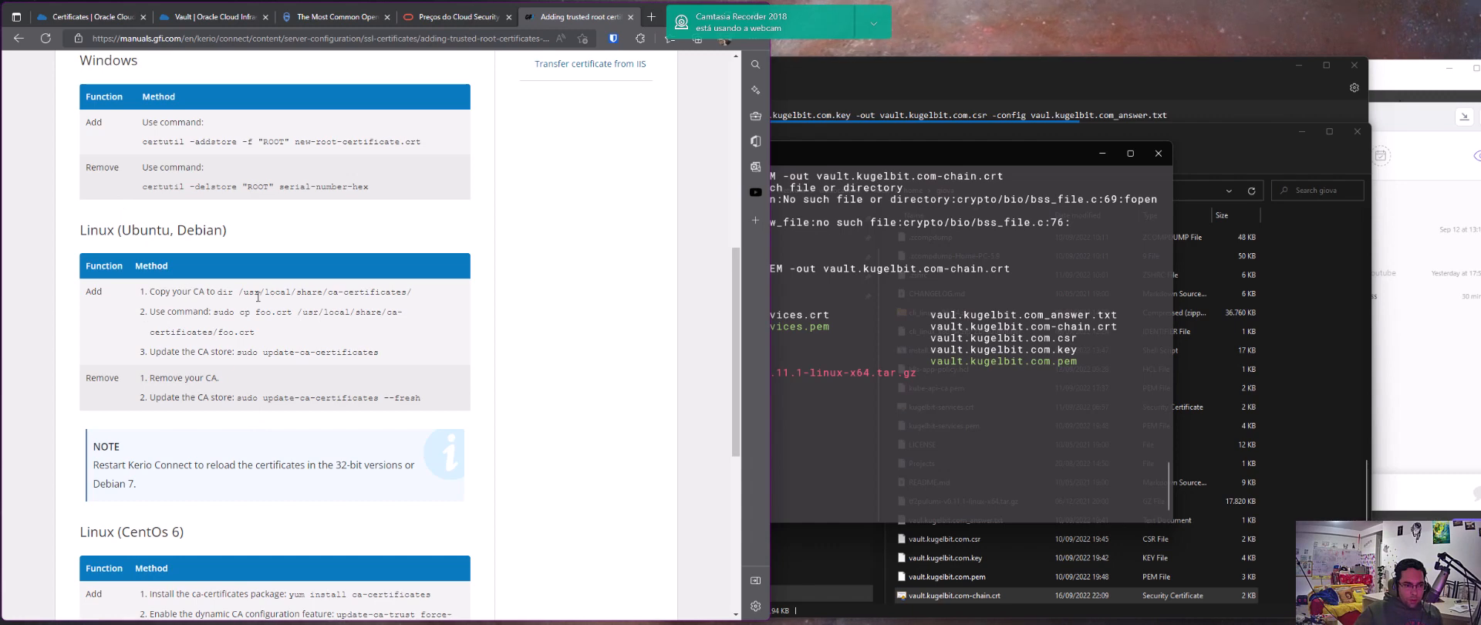
left_click_drag(241, 294, 385, 294)
left_click(381, 293)
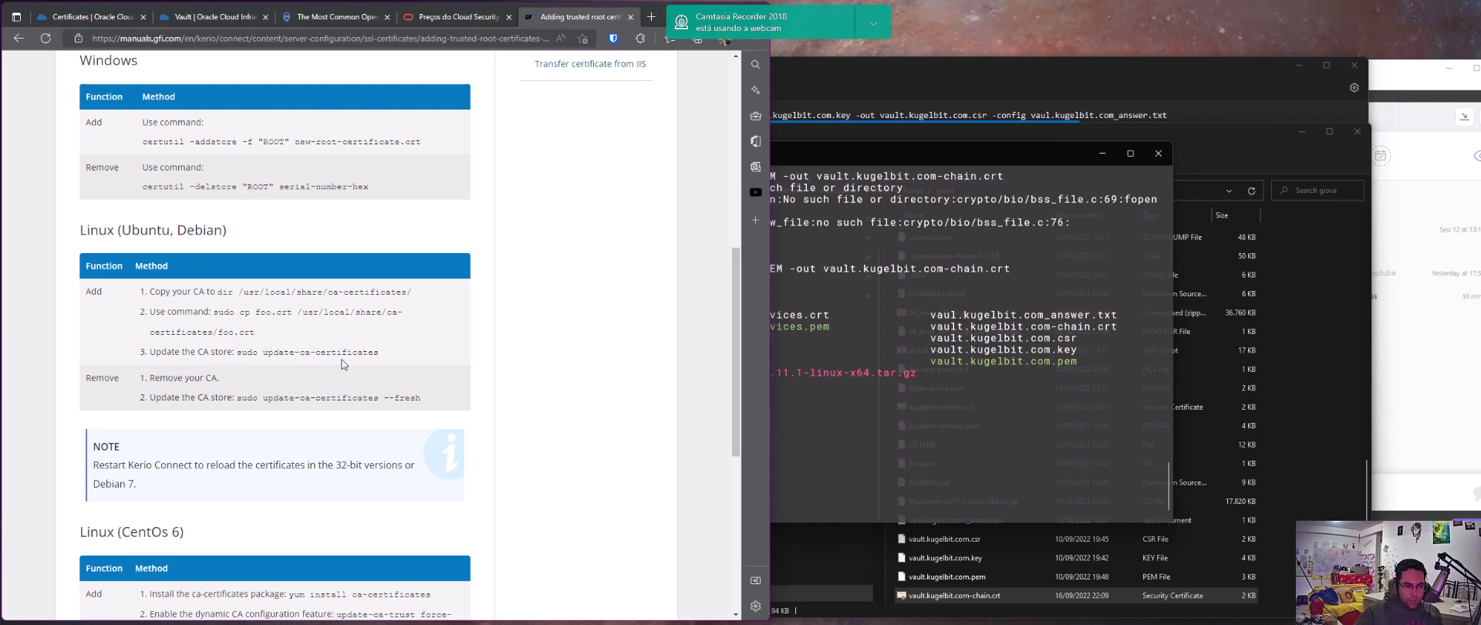
scroll(257, 392, "down", 2)
scroll(255, 389, "down", 1)
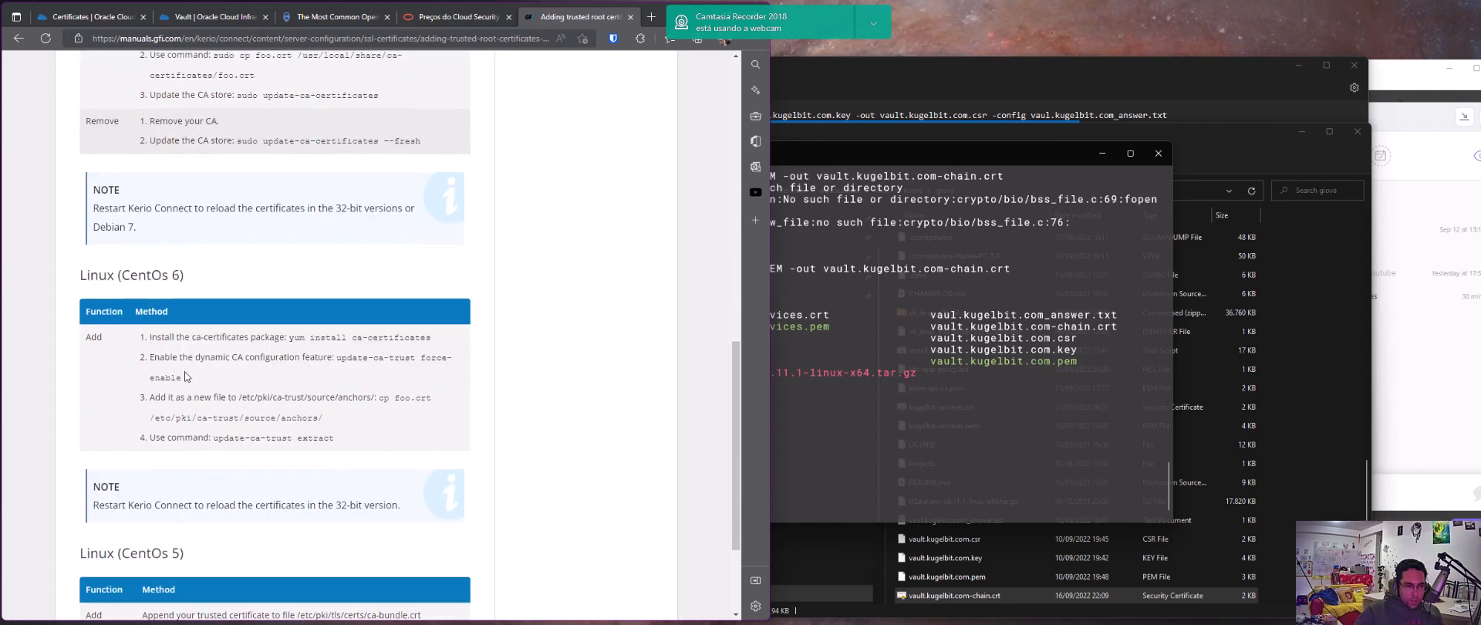
scroll(184, 264, "down", 1)
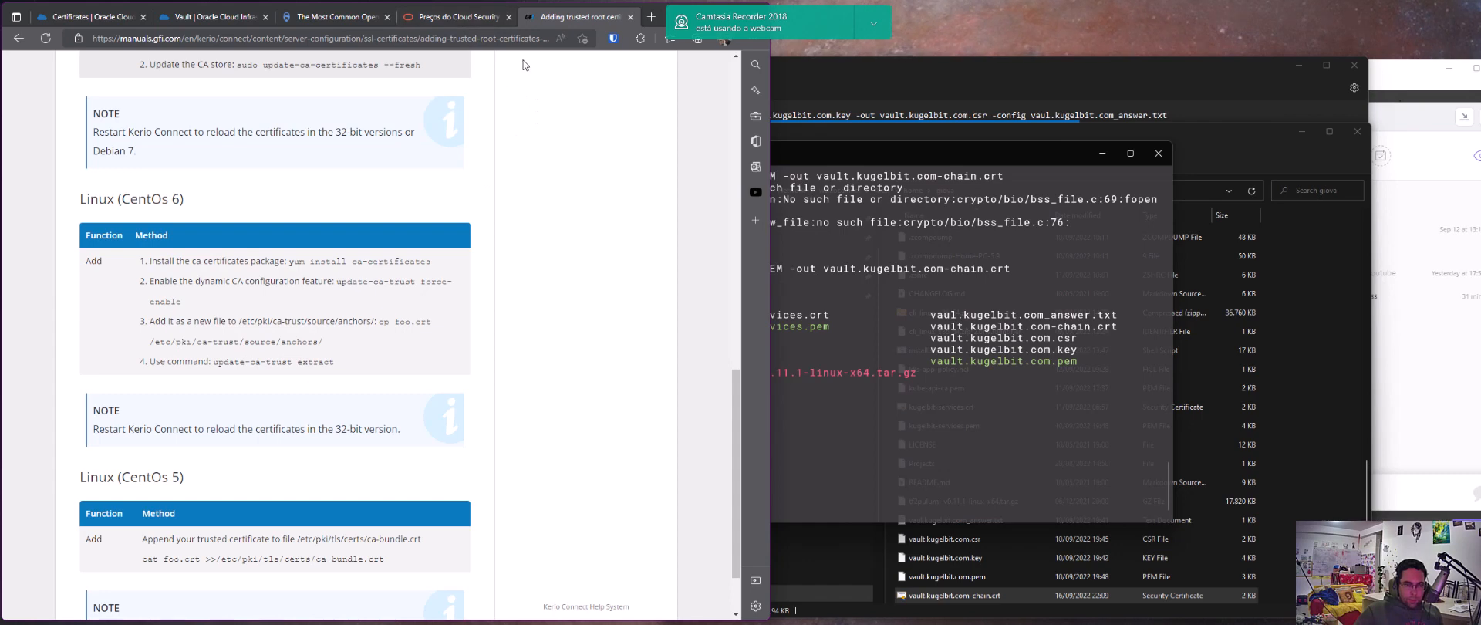
Search the web for "add root certificate arch linux" and open the ArchWiki page on adding a trusted CA certificate
key("ctrl+t")
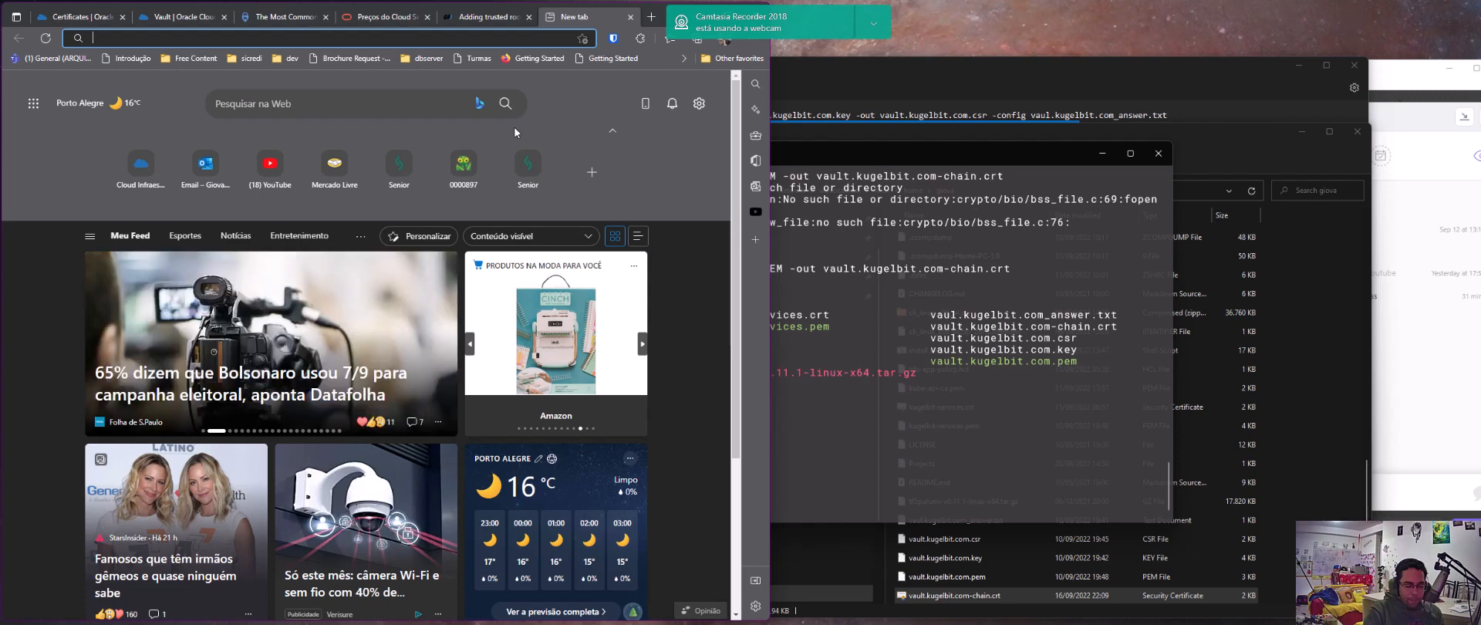
type("add root ce")
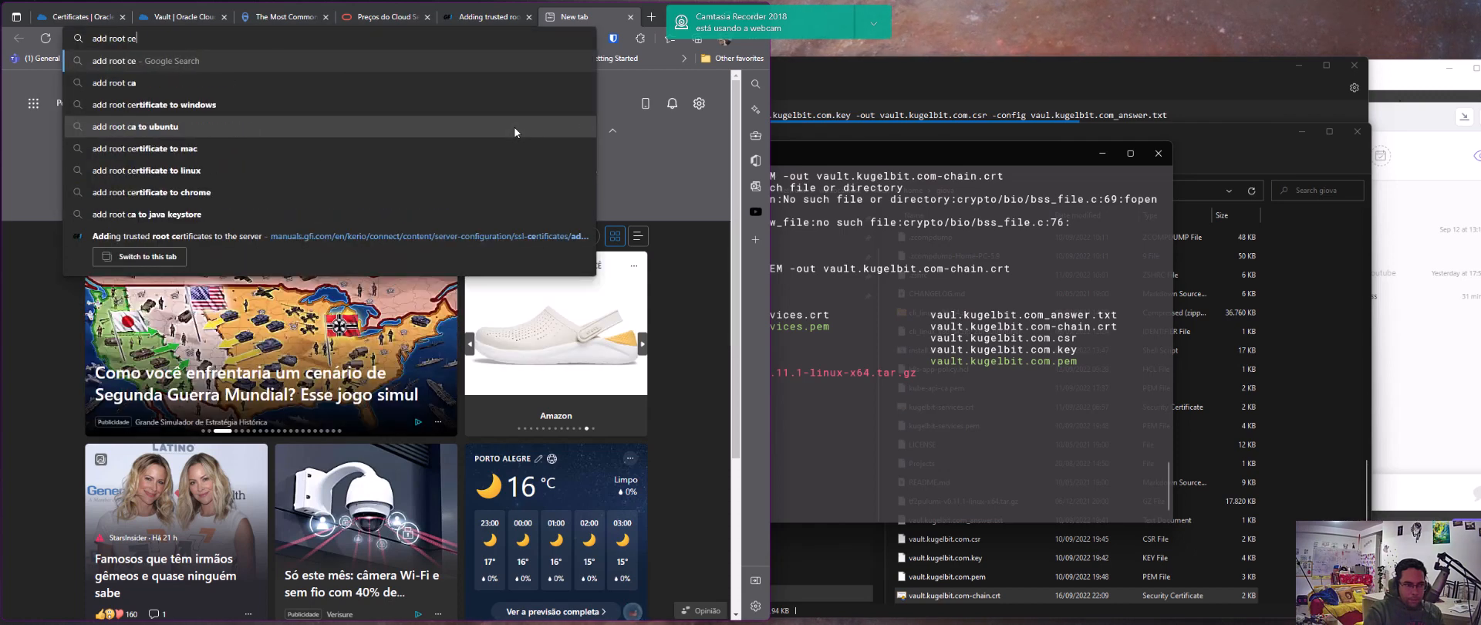
type("rtificate arc")
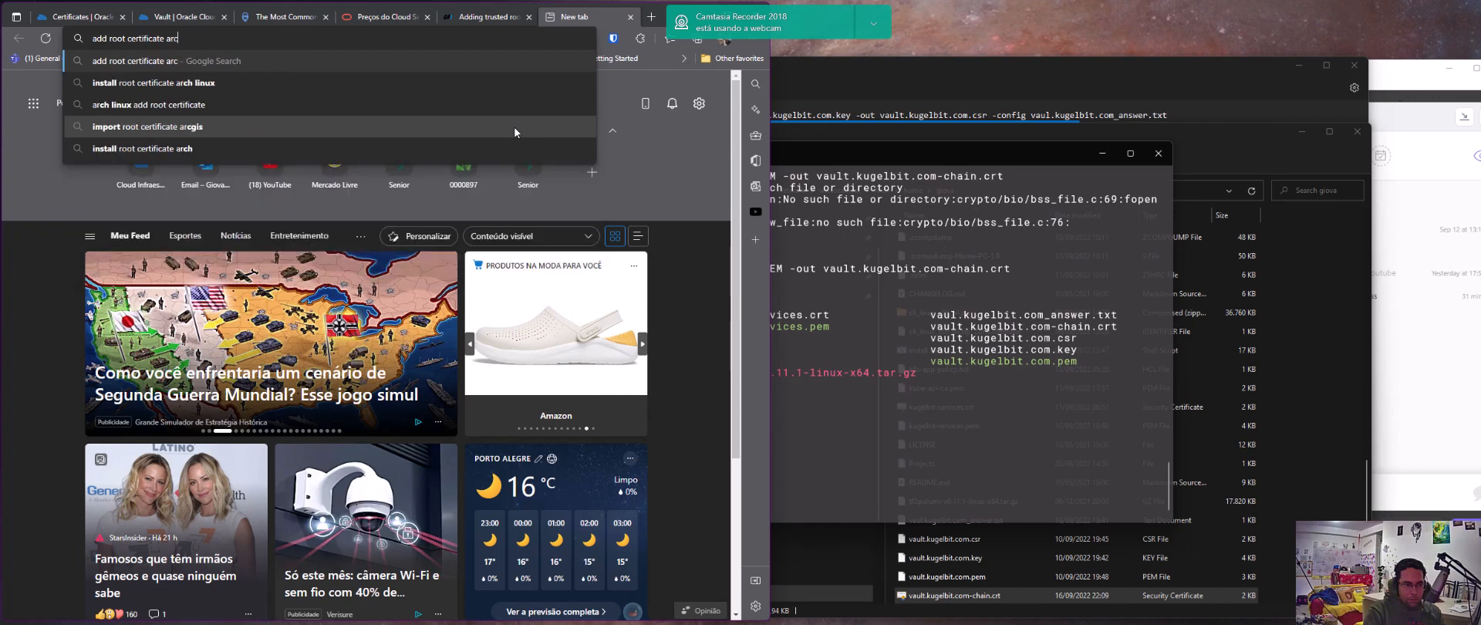
type("h linux")
key("Return")
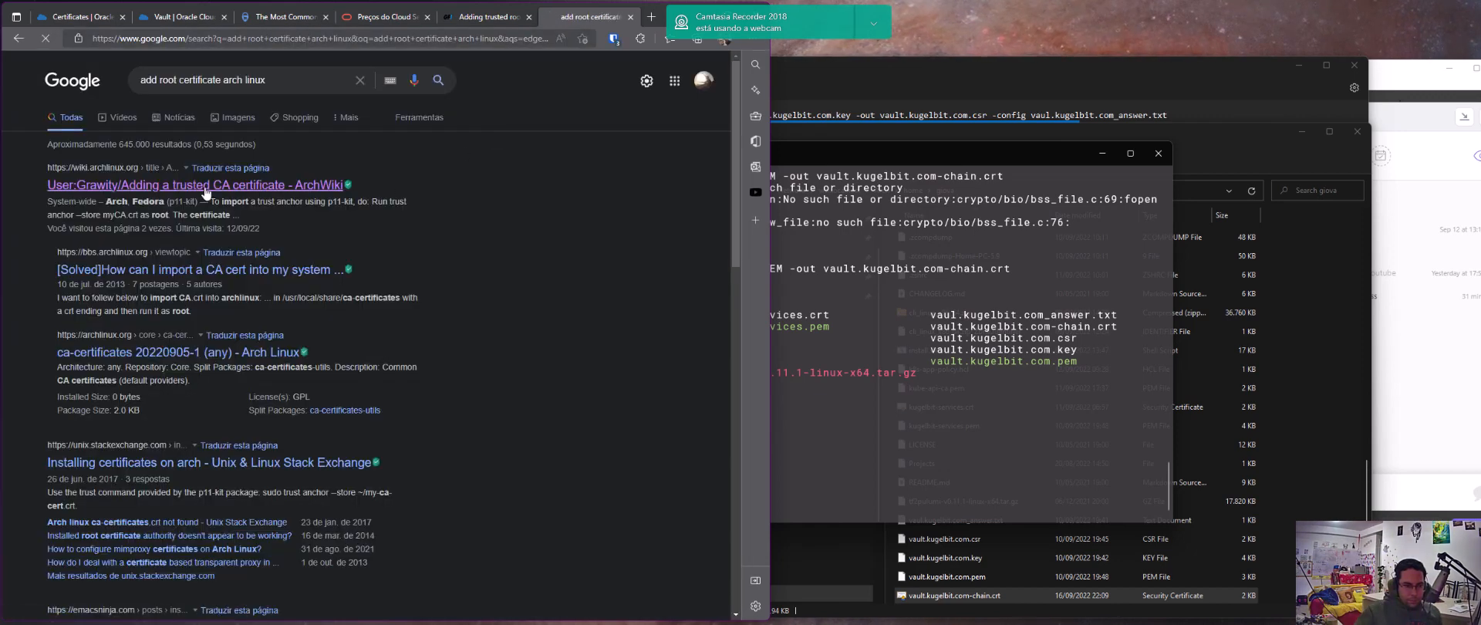
left_click(204, 186)
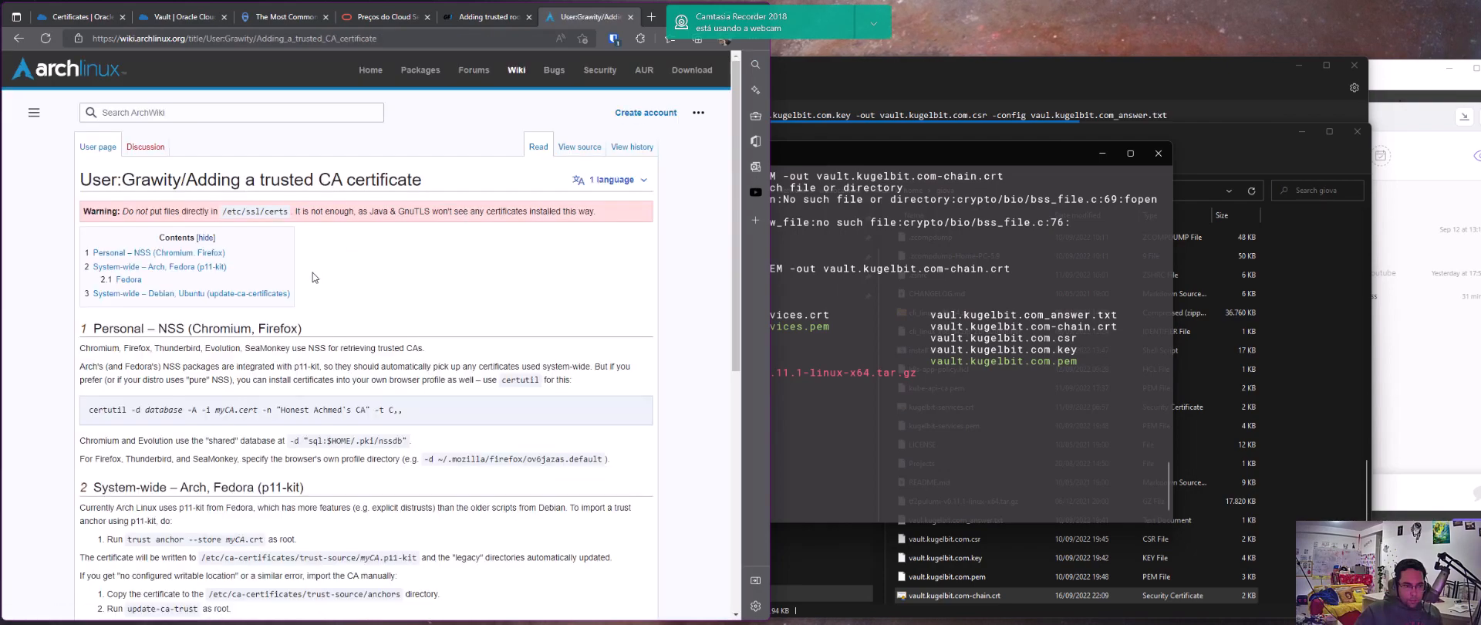
Examine the ArchWiki's system-wide p11-kit instructions for importing a trust anchor on Arch and Fedora
scroll(312, 276, "down", 4)
scroll(232, 276, "up", 3)
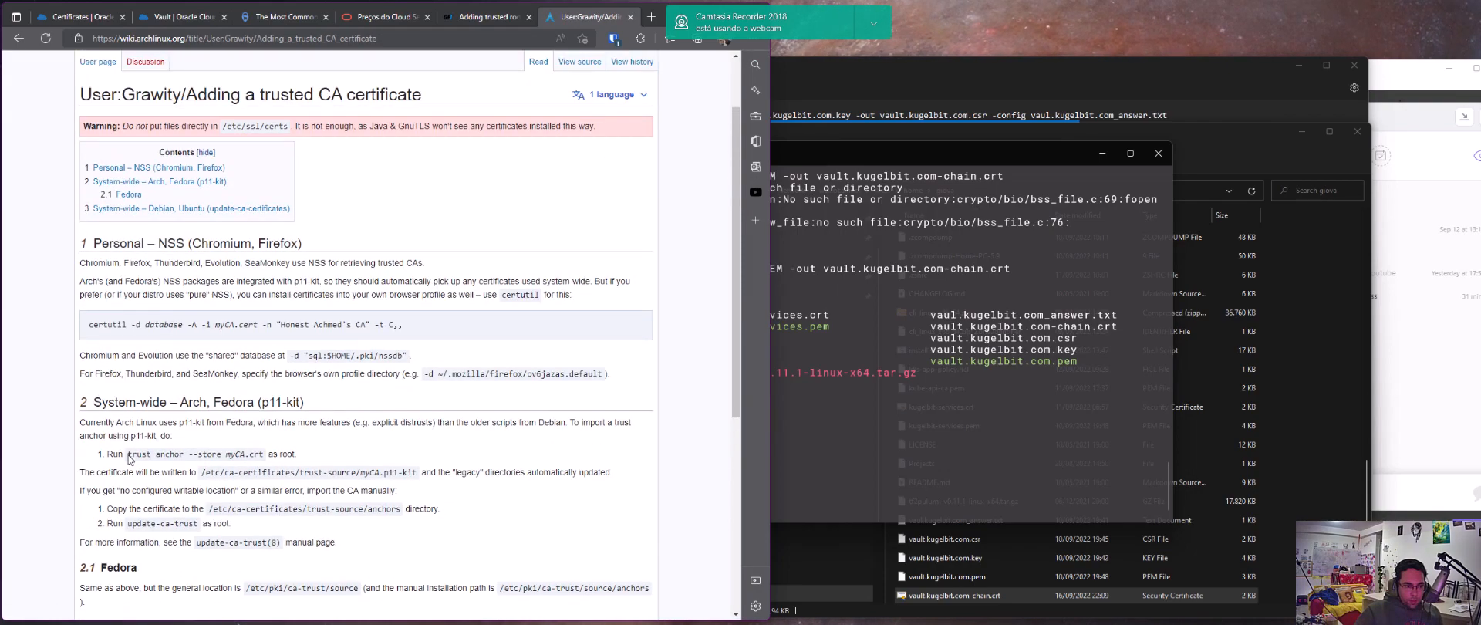
scroll(160, 467, "down", 1)
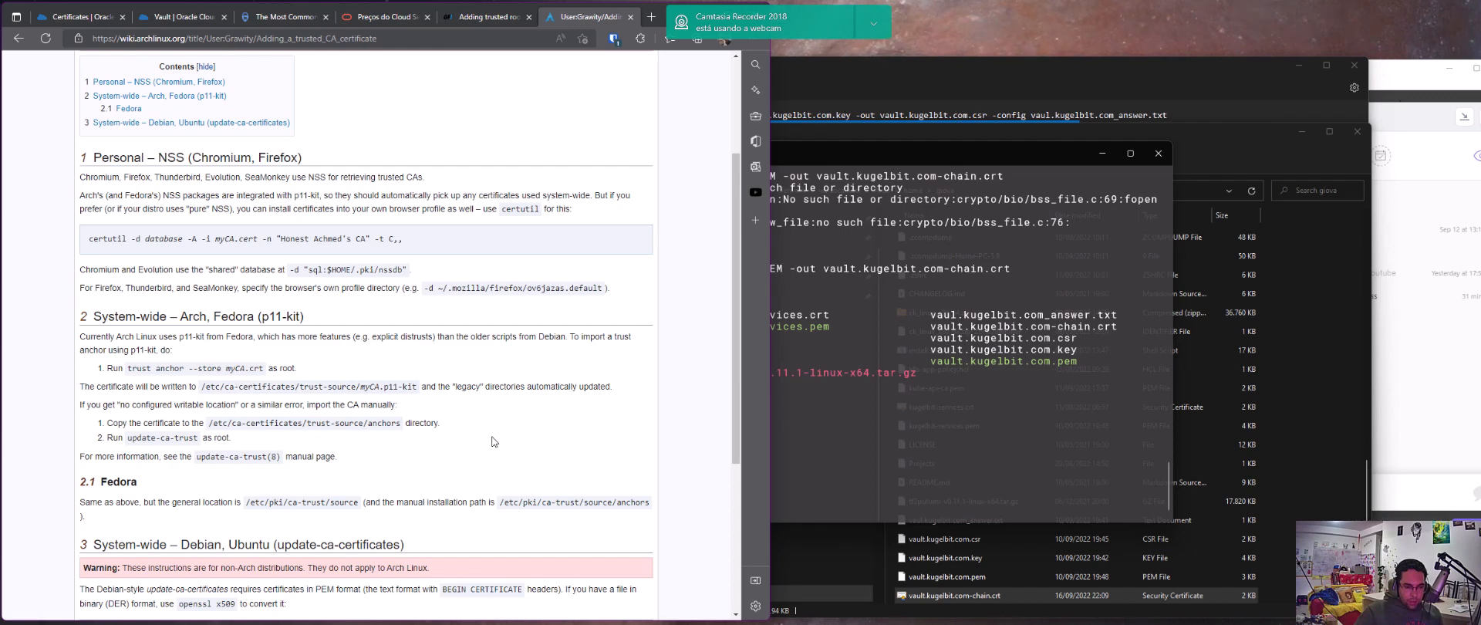
left_click(869, 440)
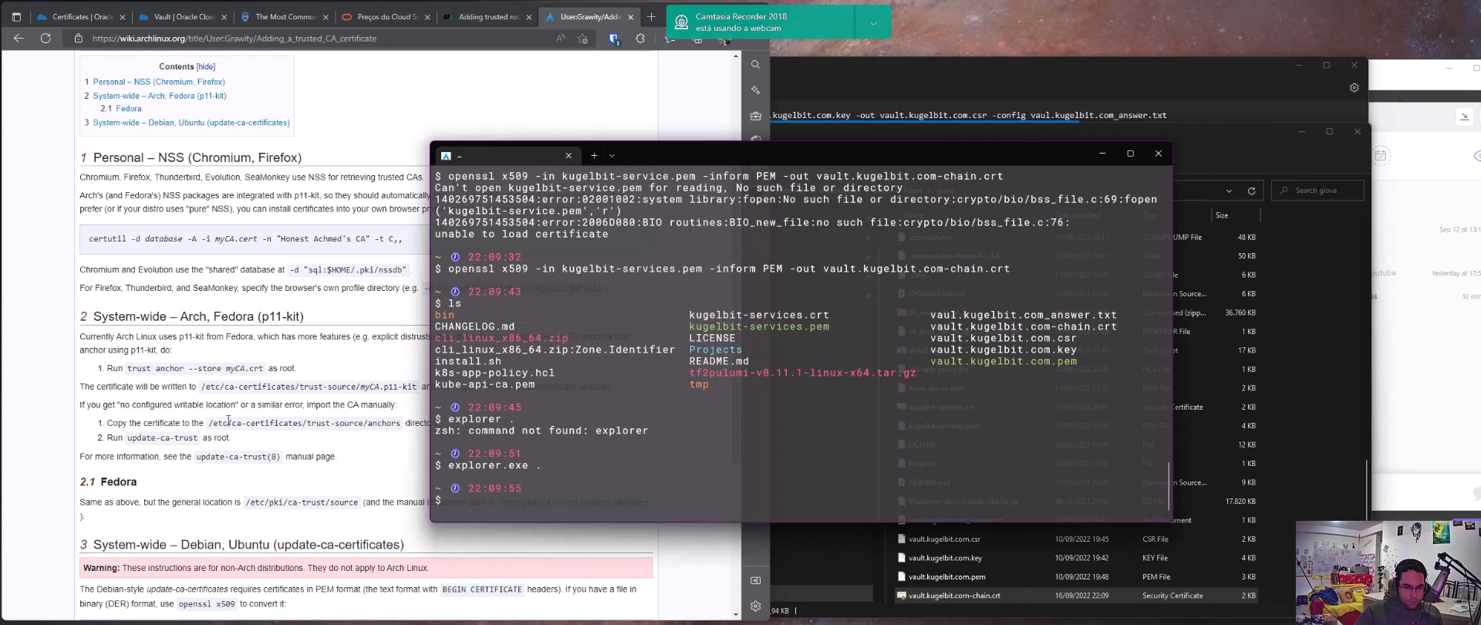
left_click(125, 406)
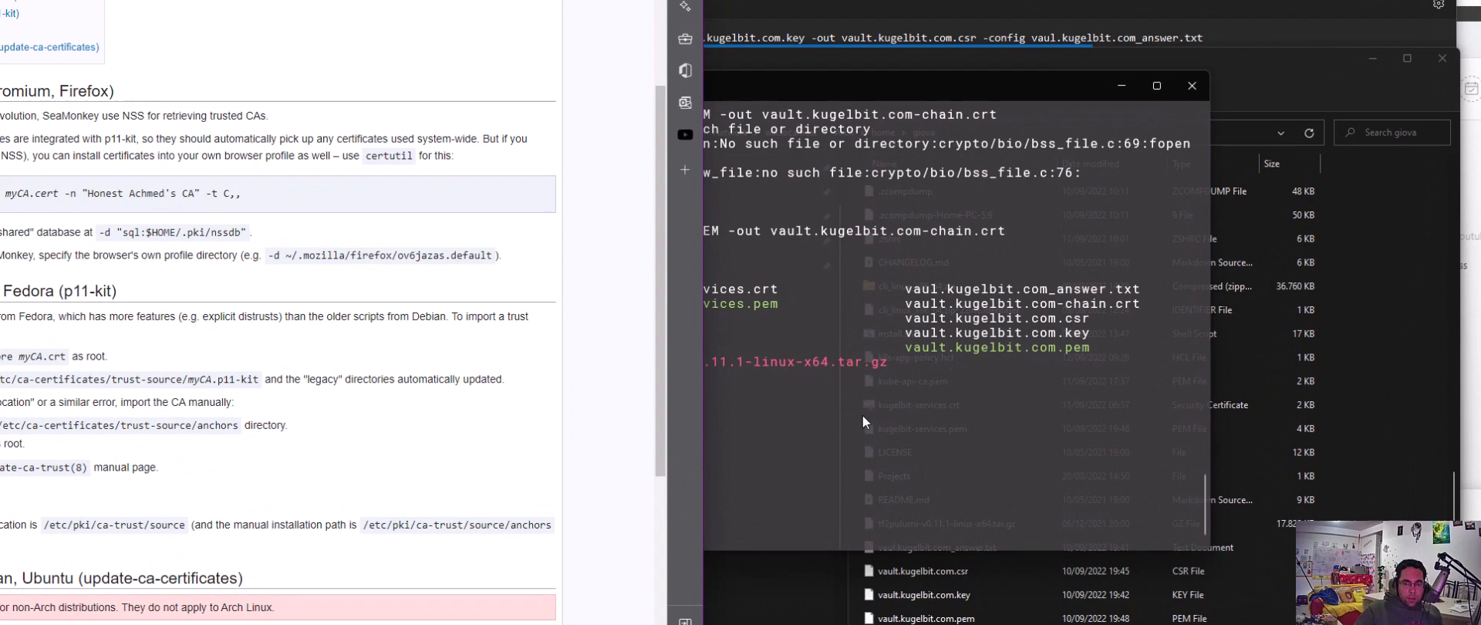
Return to the VaultCertificate details page in Oracle Cloud to view its information and versions
left_click(863, 415)
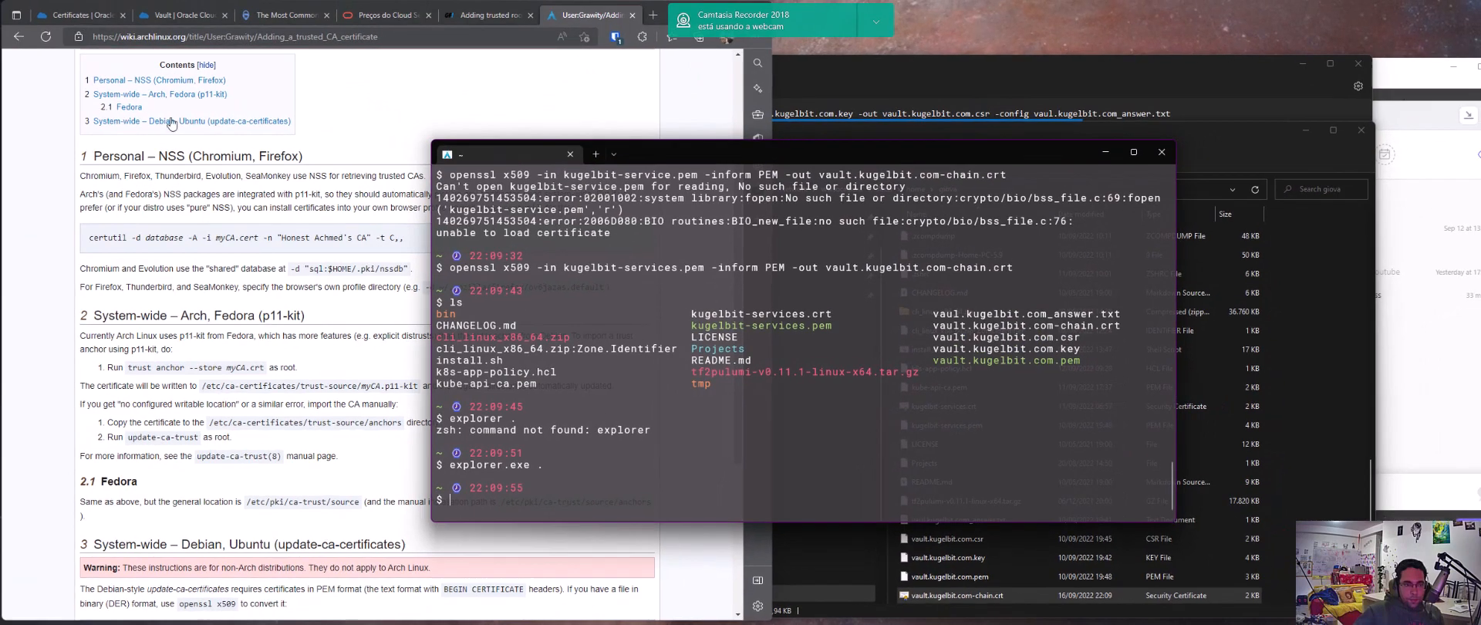
left_click(83, 15)
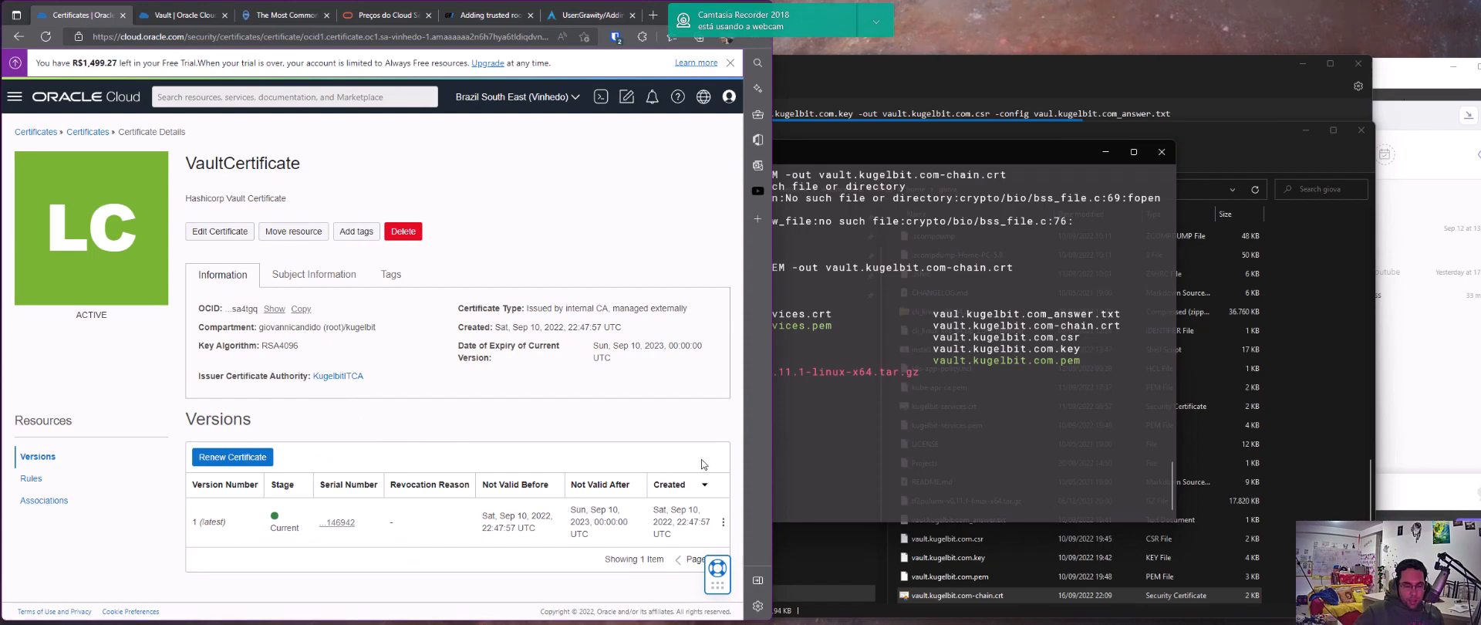
left_click(786, 451)
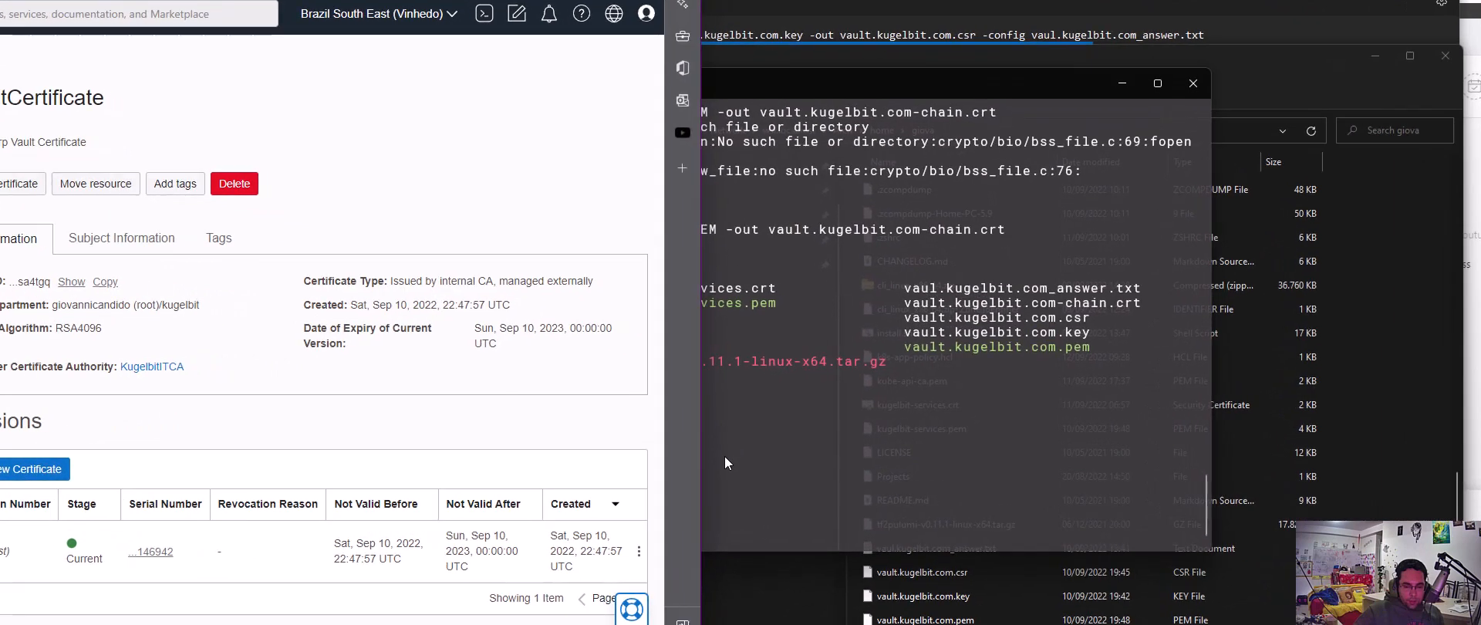